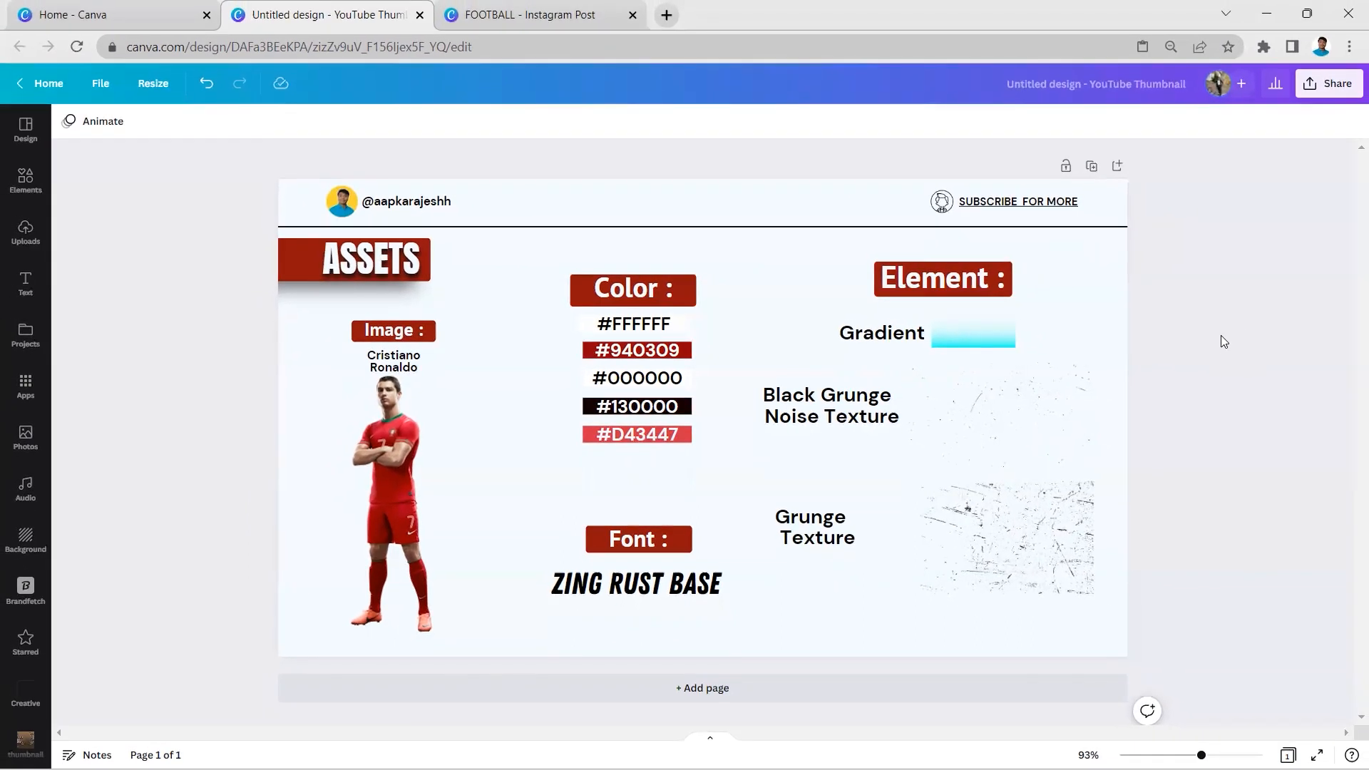
Nudge the Image label group slightly up and the footballer photo slightly to the left on the assets page.
{"action": "left_click_drag", "start_coordinate": [412, 374], "coordinate": [411, 367]}
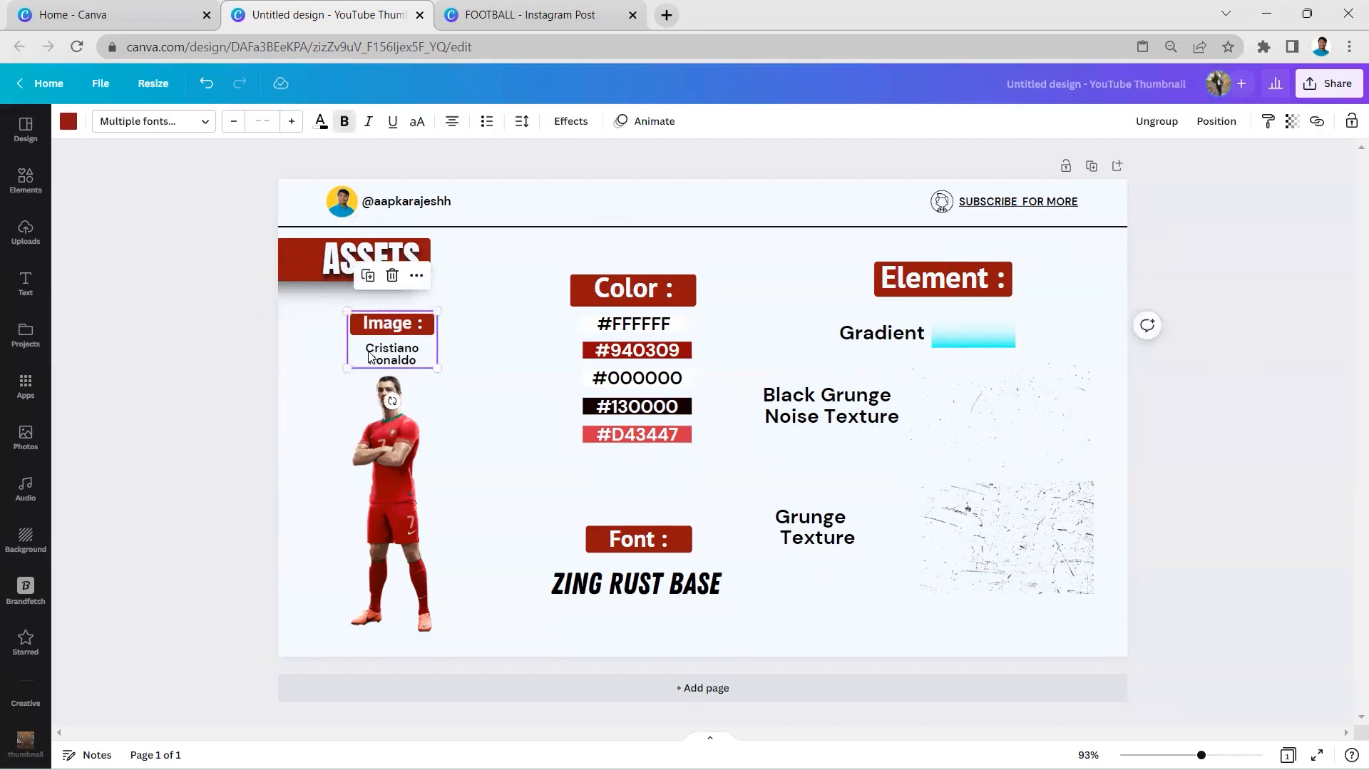
{"action": "scroll", "coordinate": [428, 464], "scroll_direction": "up", "scroll_amount": 3}
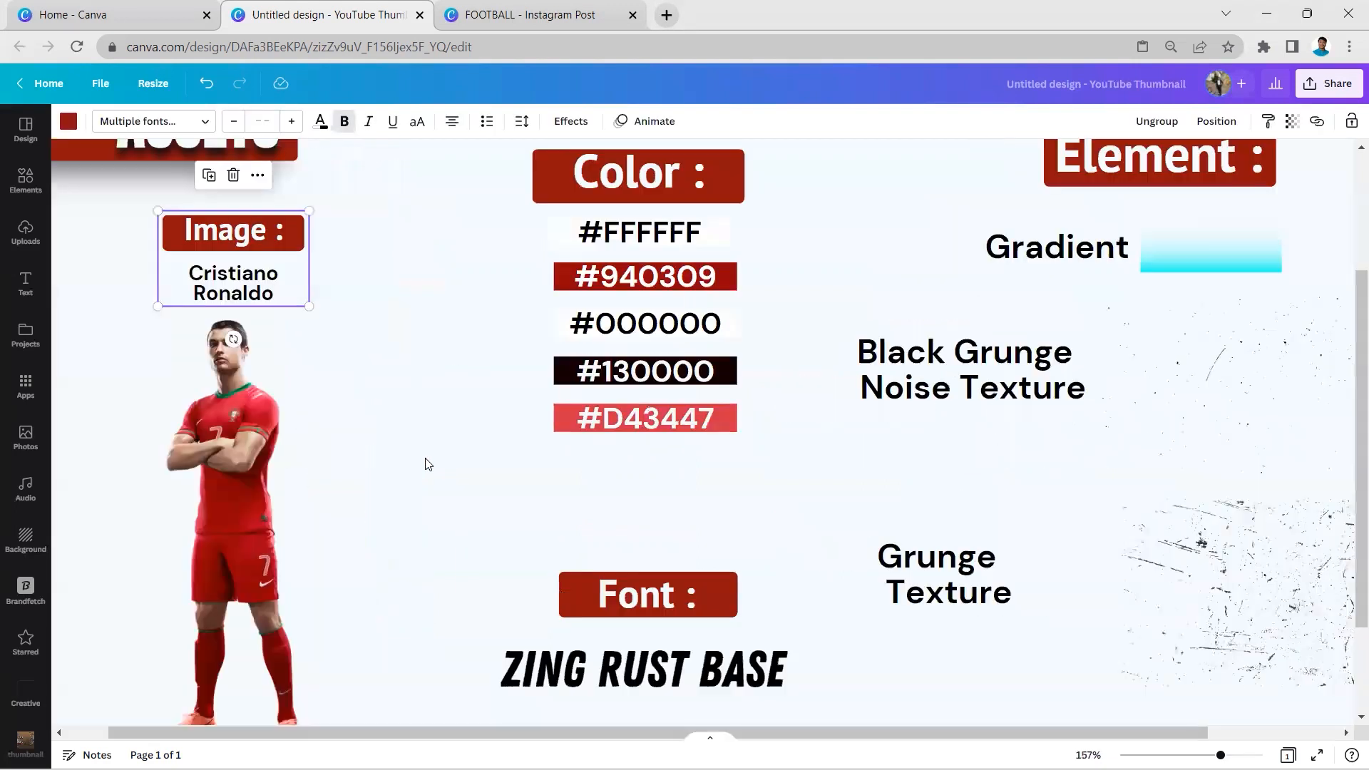
{"action": "left_click", "coordinate": [284, 422]}
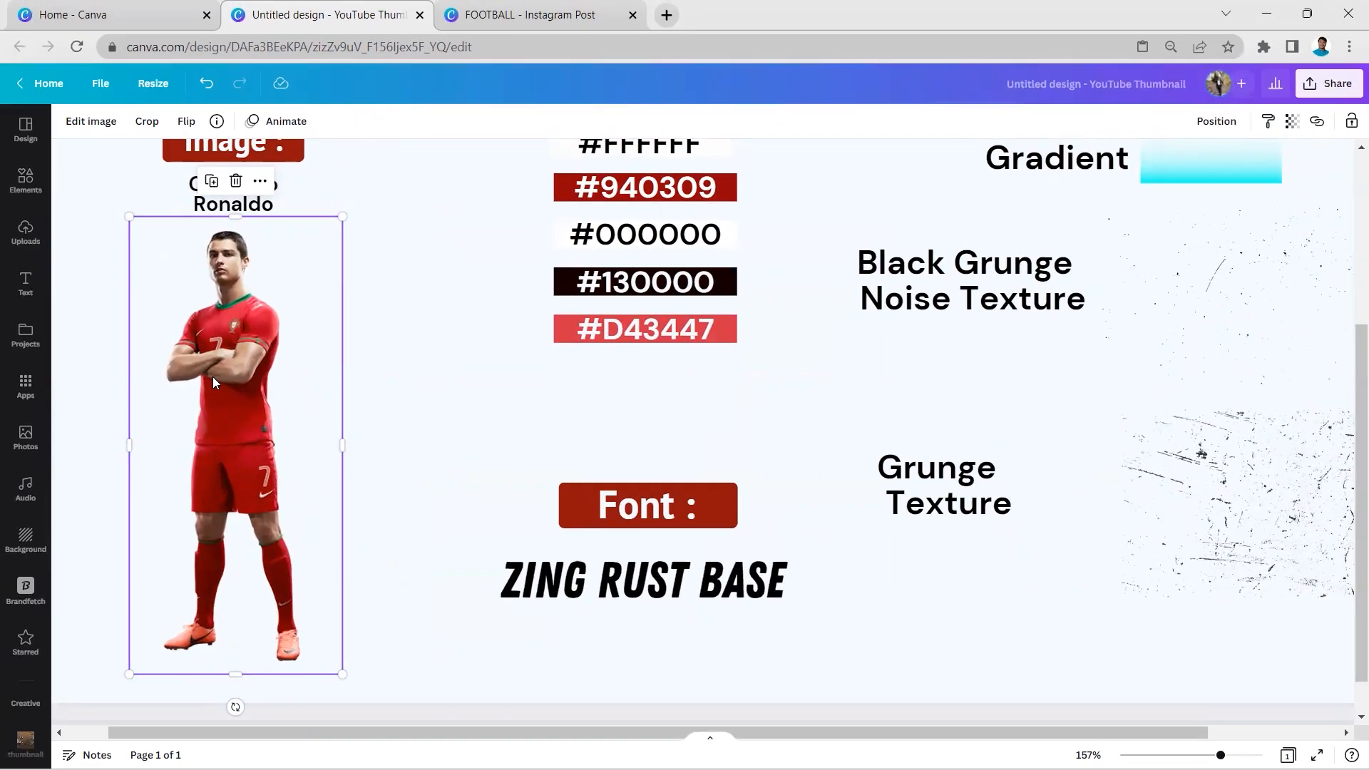
{"action": "scroll", "coordinate": [213, 376], "scroll_direction": "down", "scroll_amount": 4}
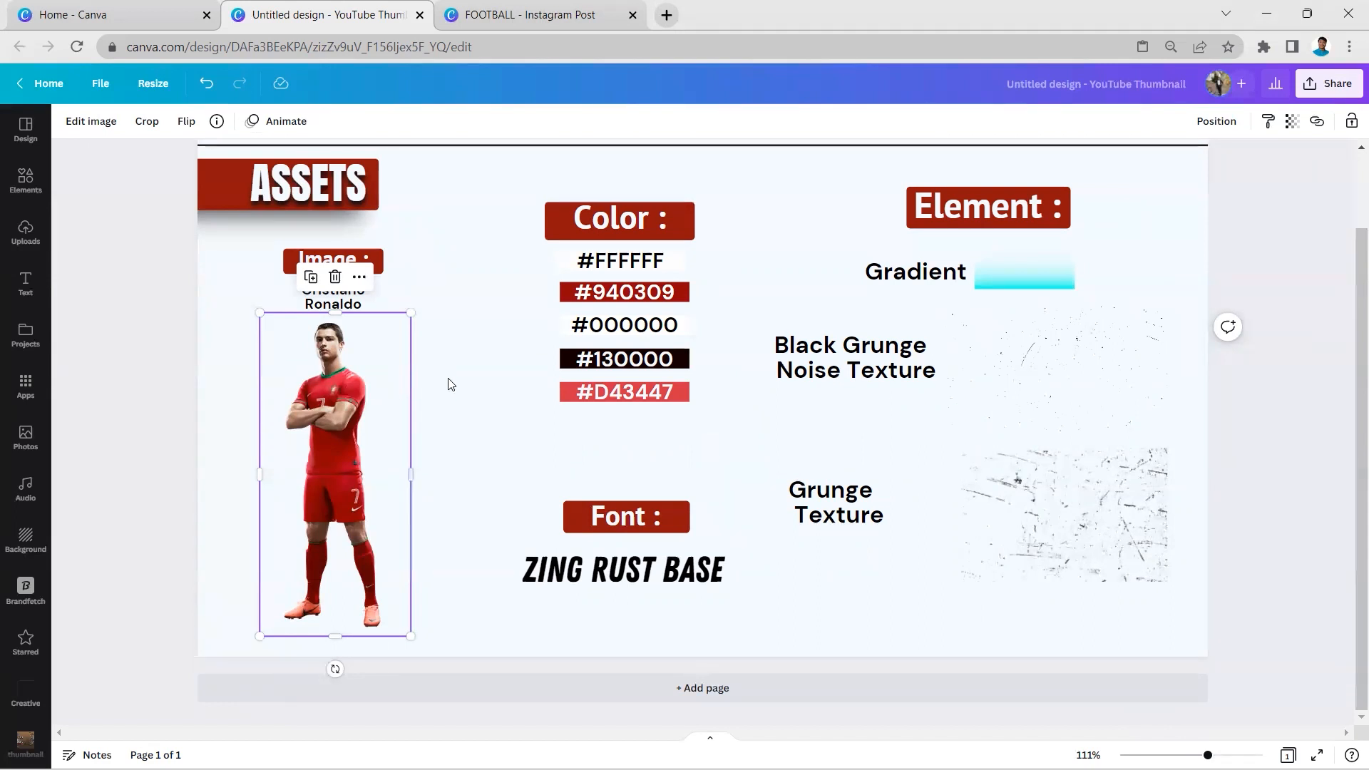
{"action": "left_click_drag", "start_coordinate": [387, 424], "coordinate": [380, 424]}
{"action": "left_click", "coordinate": [451, 423]}
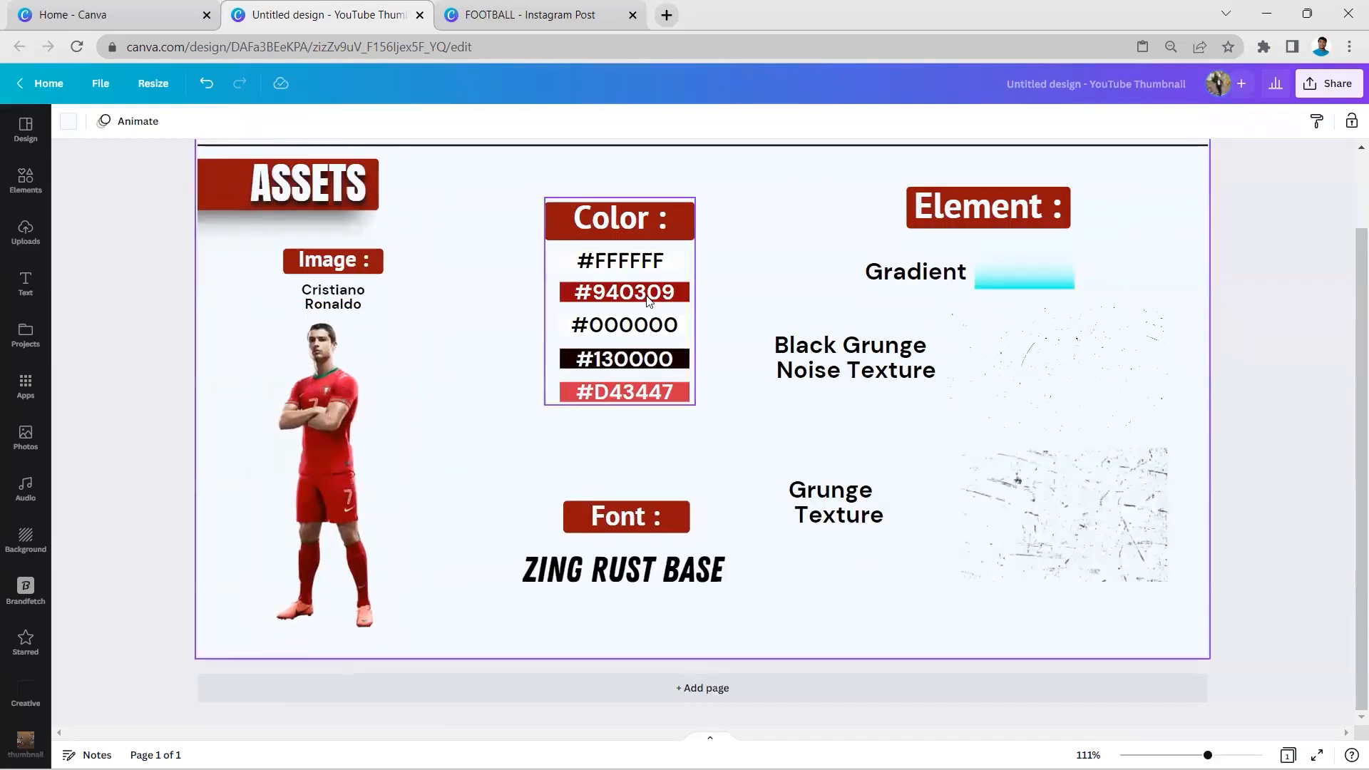
Review the colour codes in the Color section and check which font the ZING RUST BASE sample text uses.
{"action": "scroll", "coordinate": [650, 347], "scroll_direction": "up", "scroll_amount": 5}
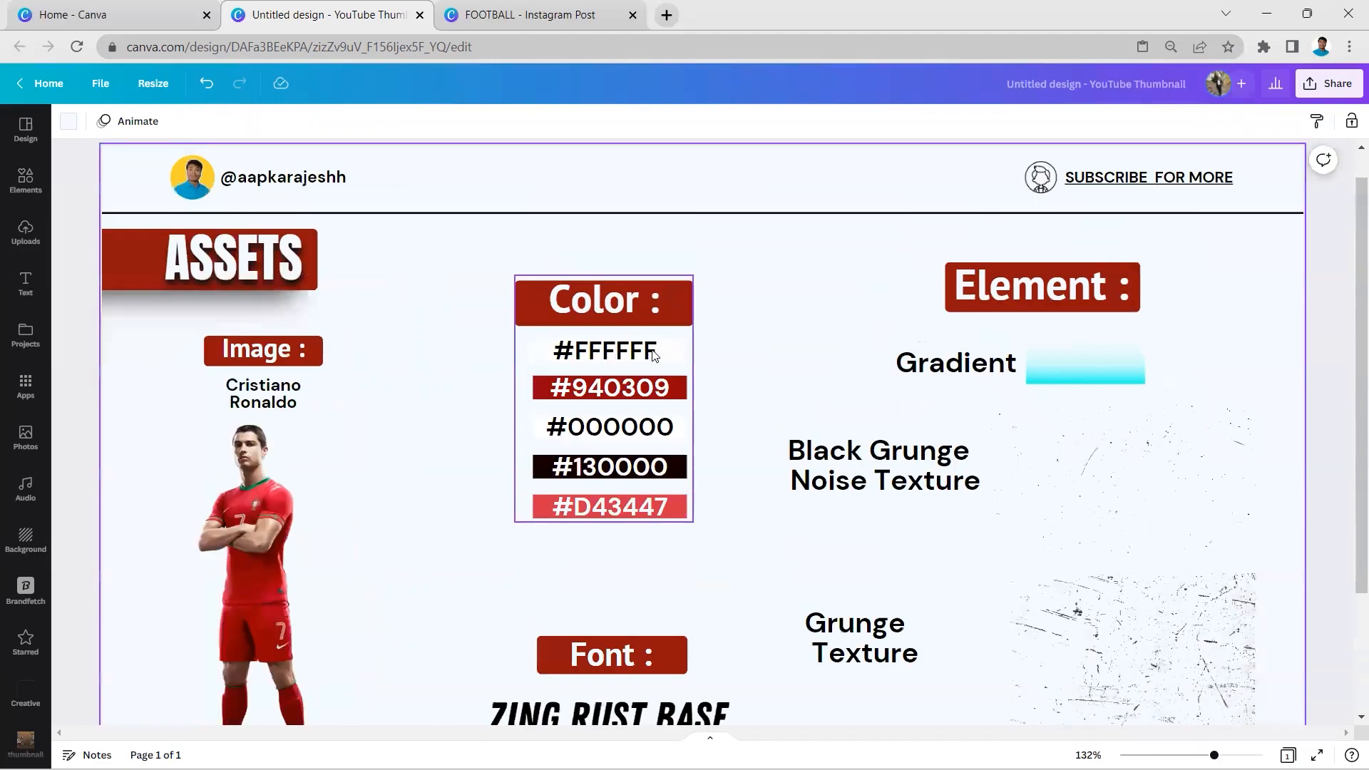
{"action": "scroll", "coordinate": [706, 344], "scroll_direction": "down", "scroll_amount": 3}
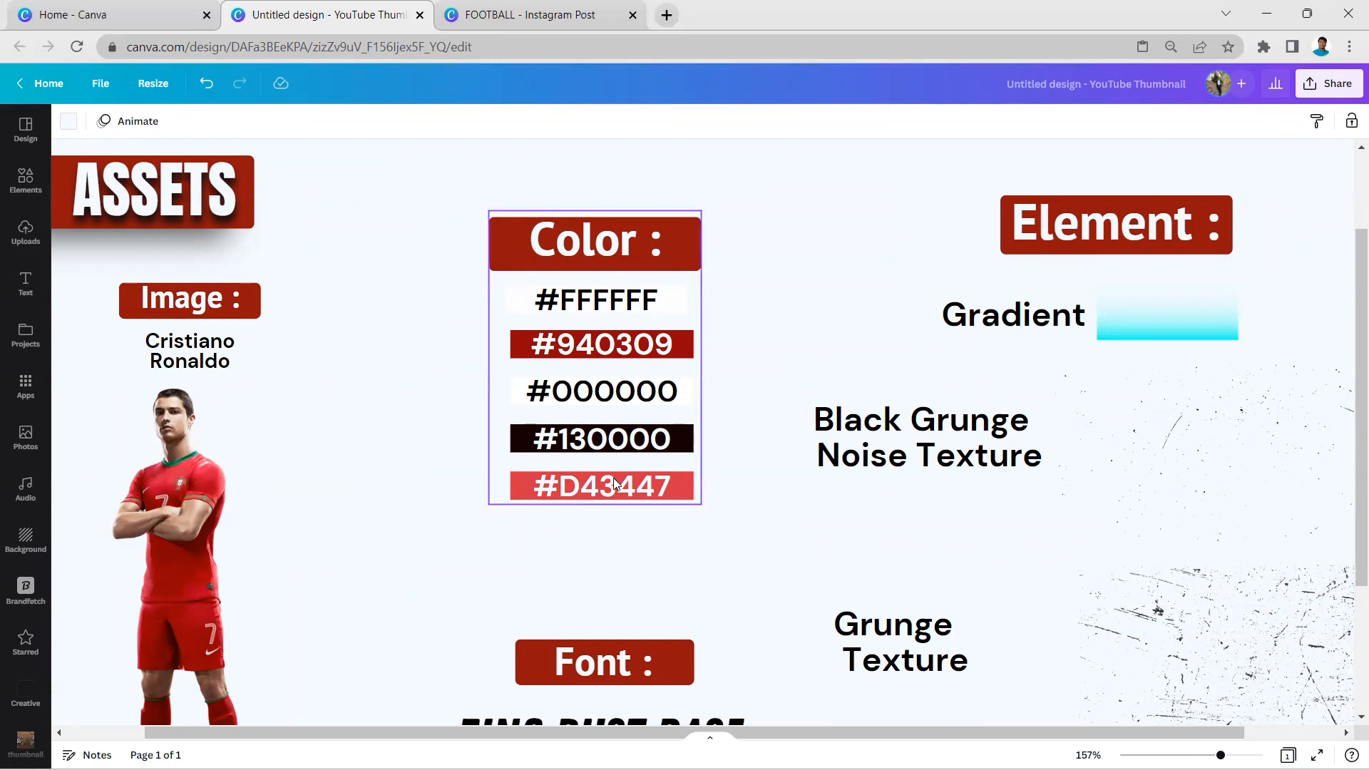
{"action": "scroll", "coordinate": [616, 480], "scroll_direction": "down", "scroll_amount": 3}
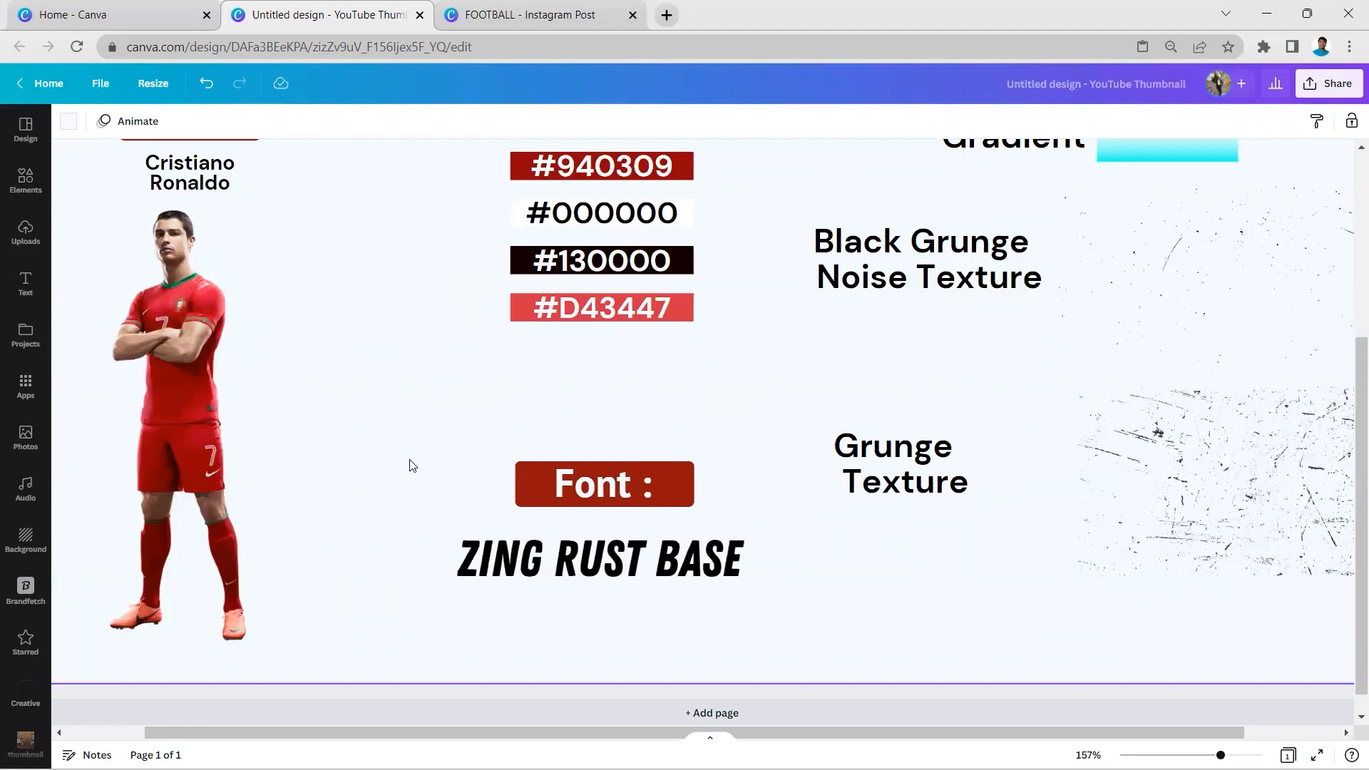
{"action": "left_click", "coordinate": [499, 560]}
{"action": "left_click", "coordinate": [146, 121]}
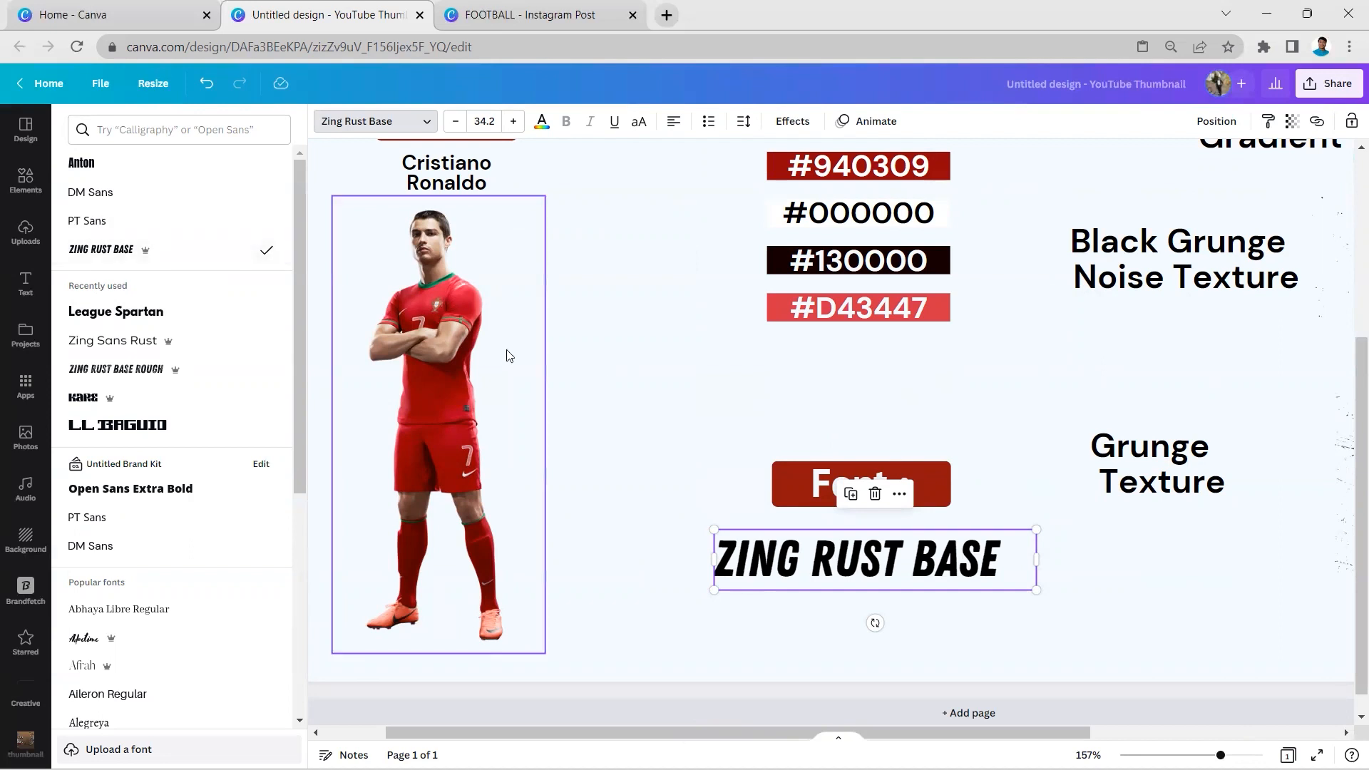
{"action": "left_click", "coordinate": [620, 382]}
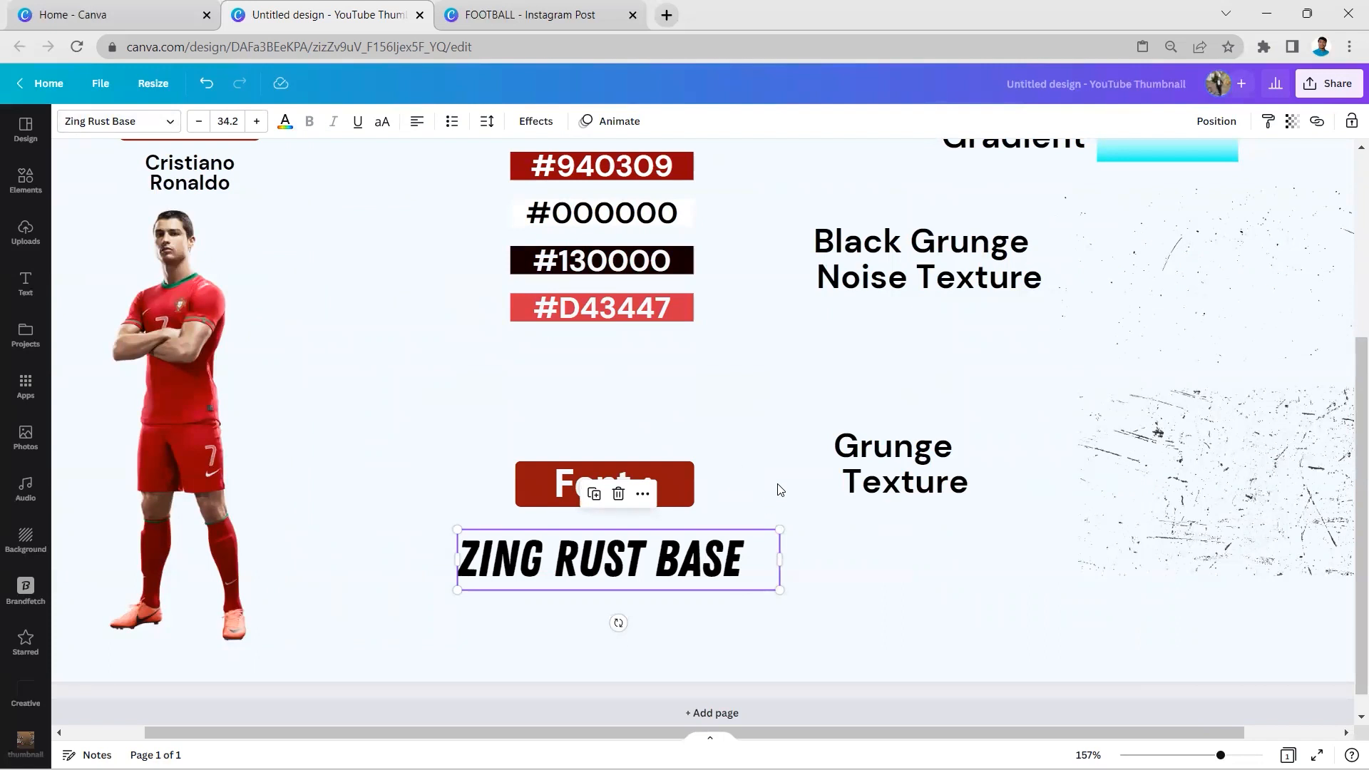
Inspect the Element section and select the gradient sample inside its group.
{"action": "scroll", "coordinate": [813, 488], "scroll_direction": "up", "scroll_amount": 4}
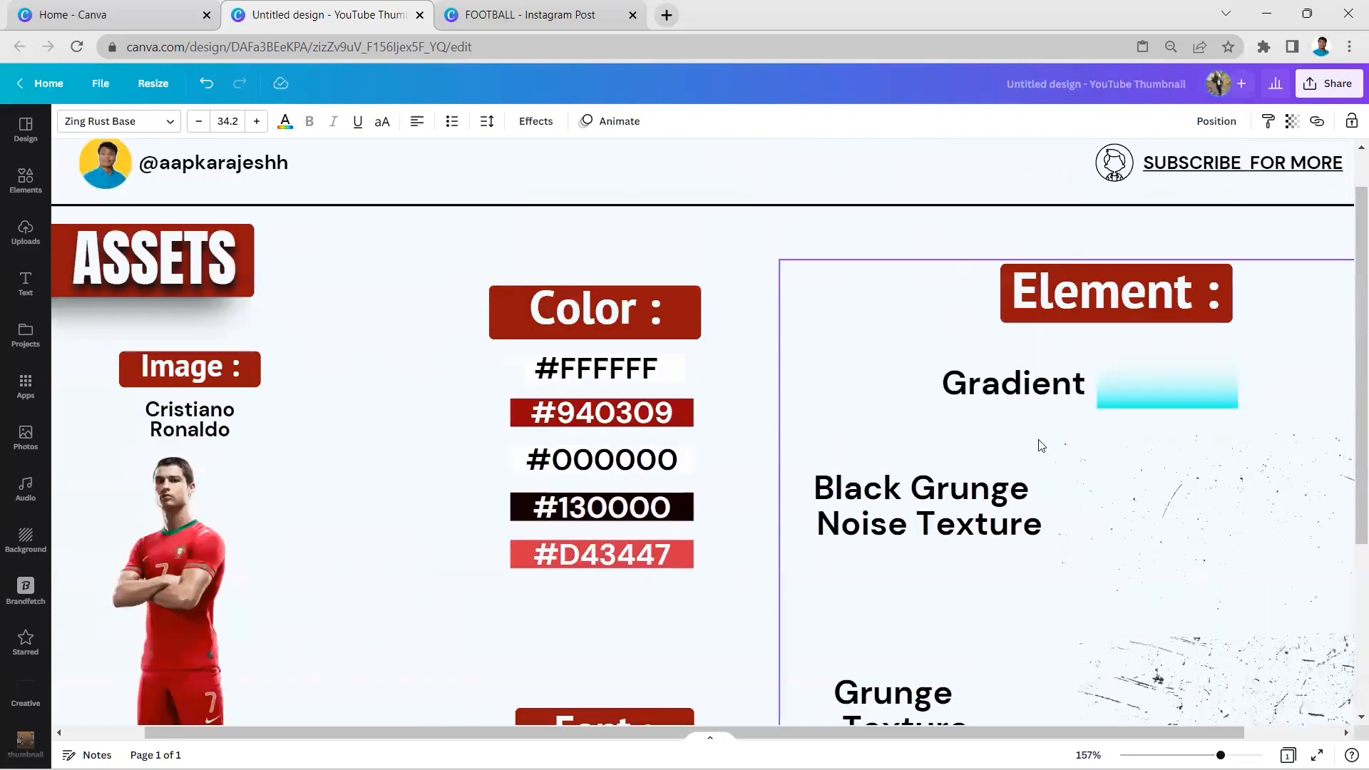
{"action": "scroll", "coordinate": [740, 443], "scroll_direction": "down", "scroll_amount": 5}
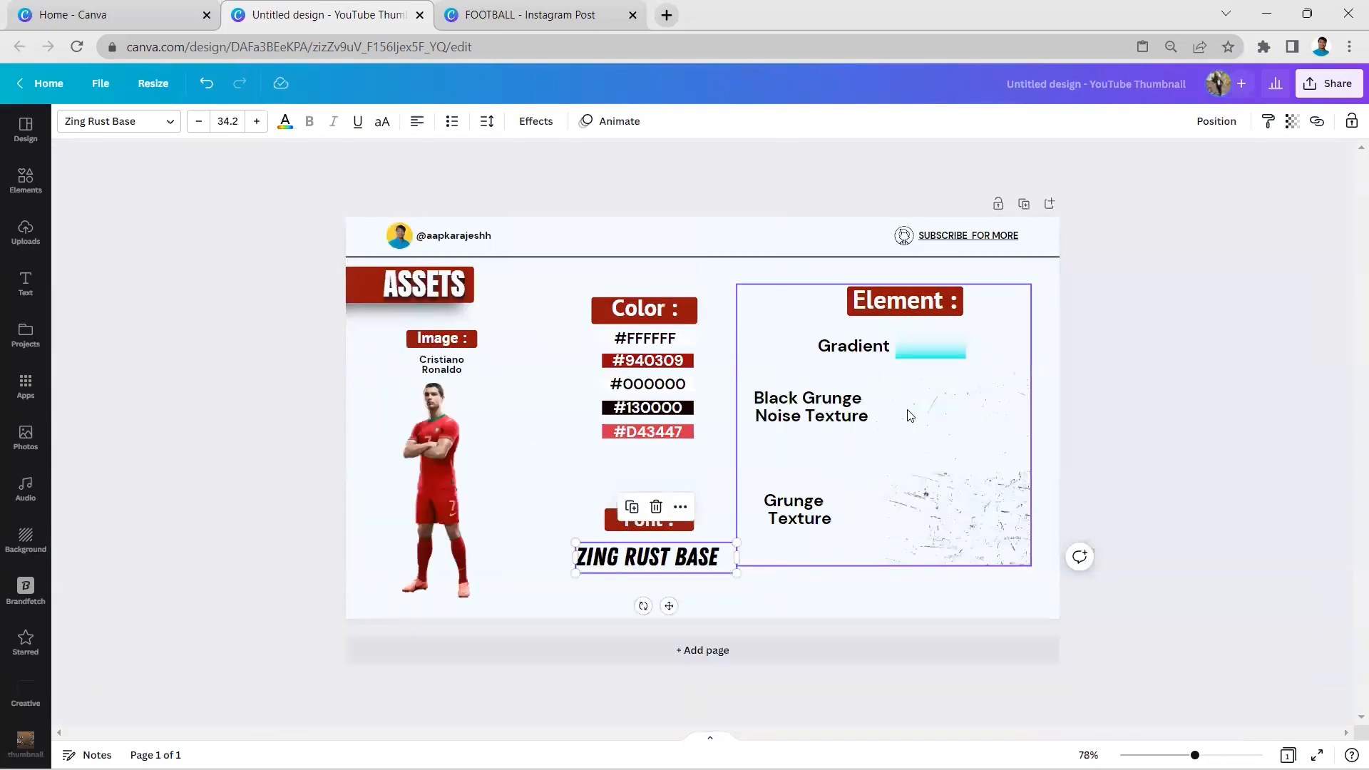
{"action": "scroll", "coordinate": [910, 414], "scroll_direction": "up", "scroll_amount": 4}
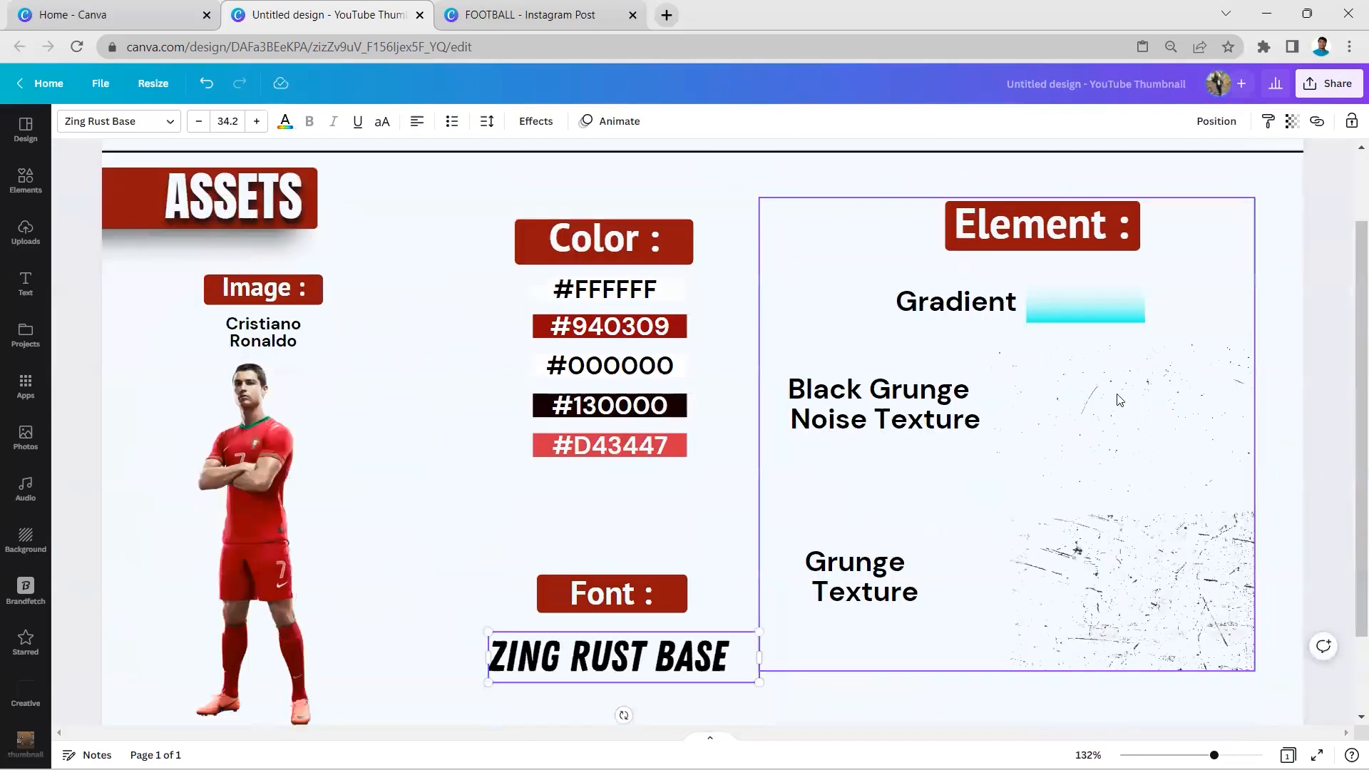
{"action": "left_click", "coordinate": [1037, 307]}
{"action": "left_click", "coordinate": [1101, 299]}
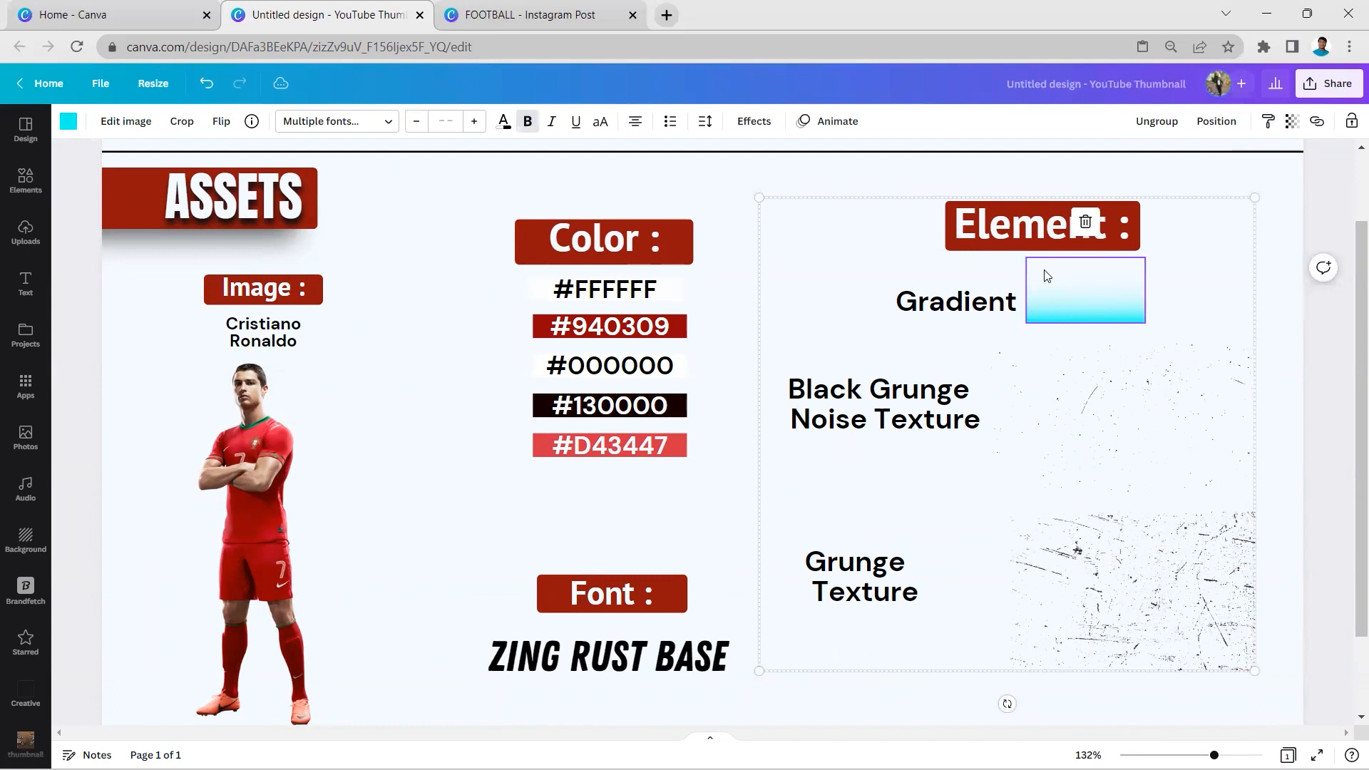
Search the elements library for GRADIENT and limit the results to graphics.
{"action": "left_click", "coordinate": [28, 187]}
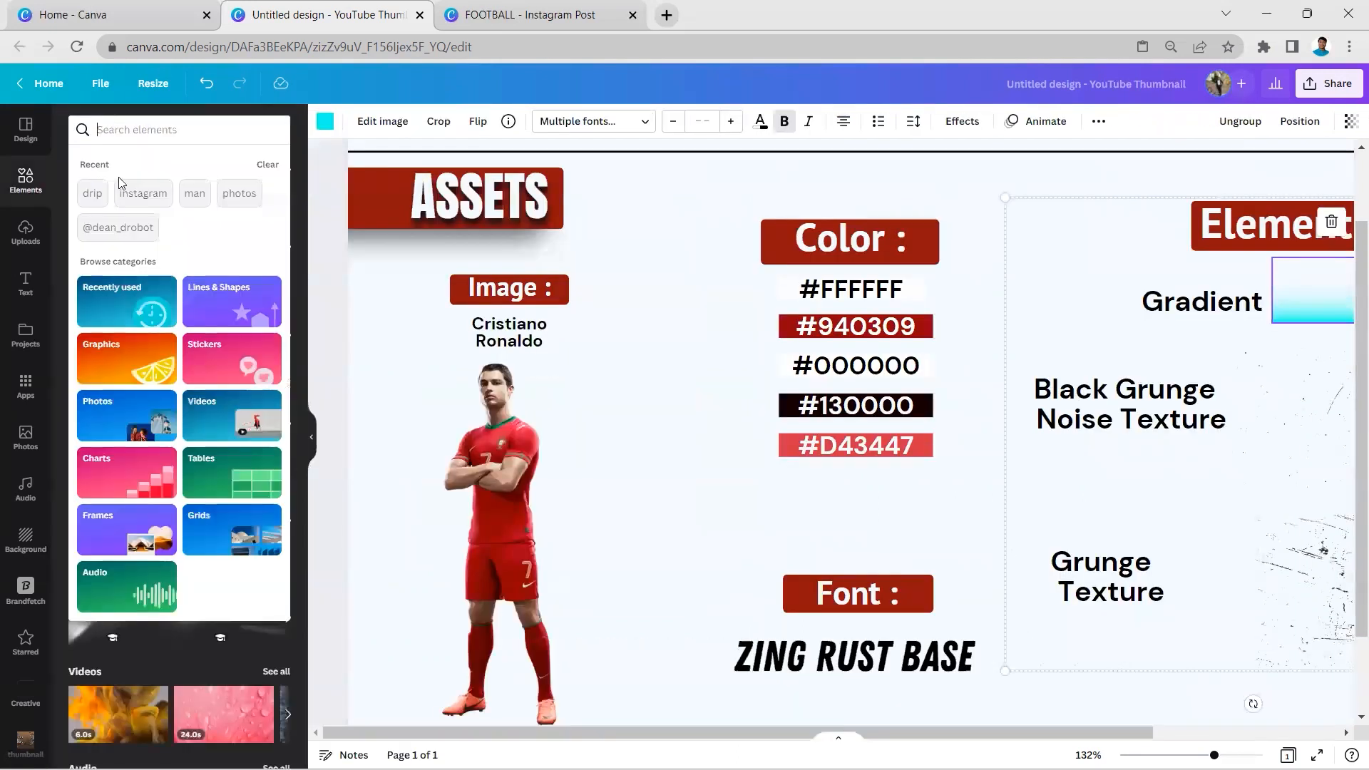
{"action": "type", "text": "grad"}
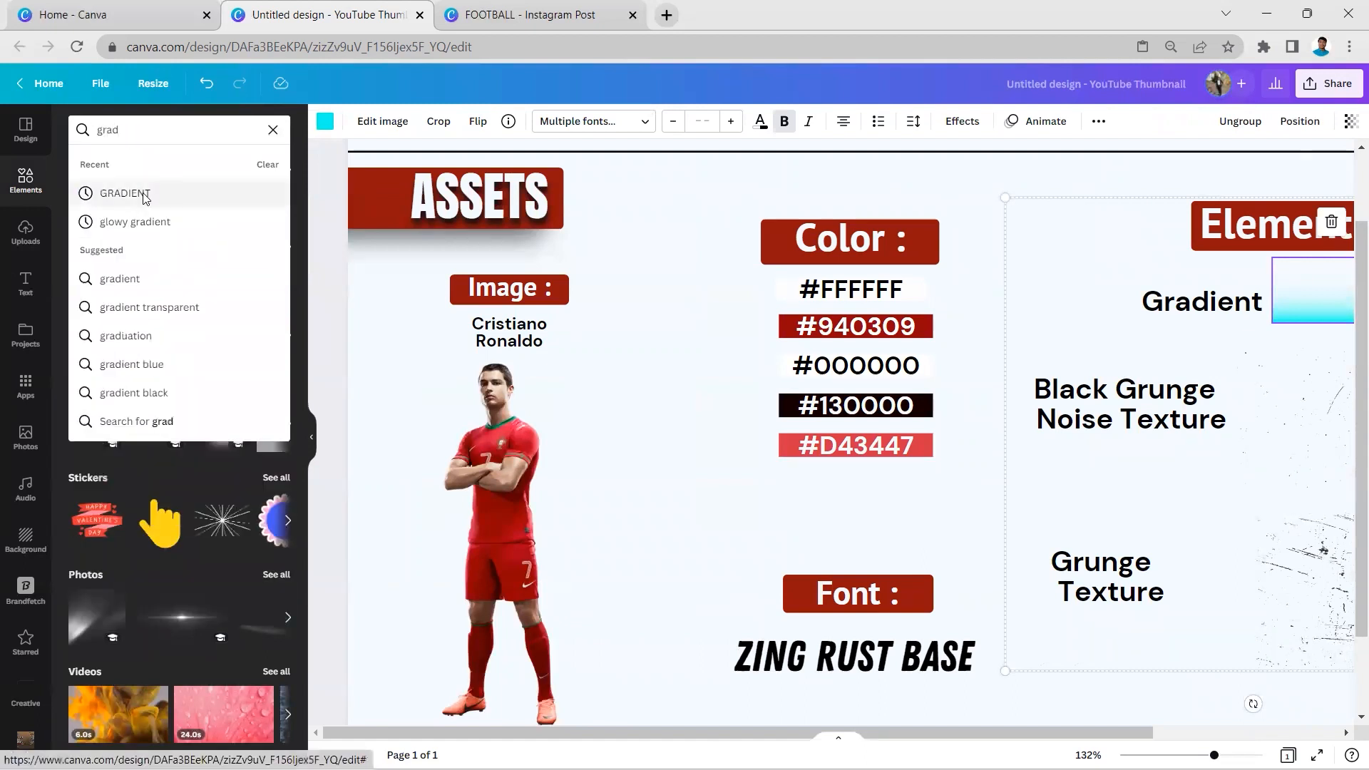
{"action": "left_click", "coordinate": [140, 189]}
{"action": "left_click", "coordinate": [125, 165]}
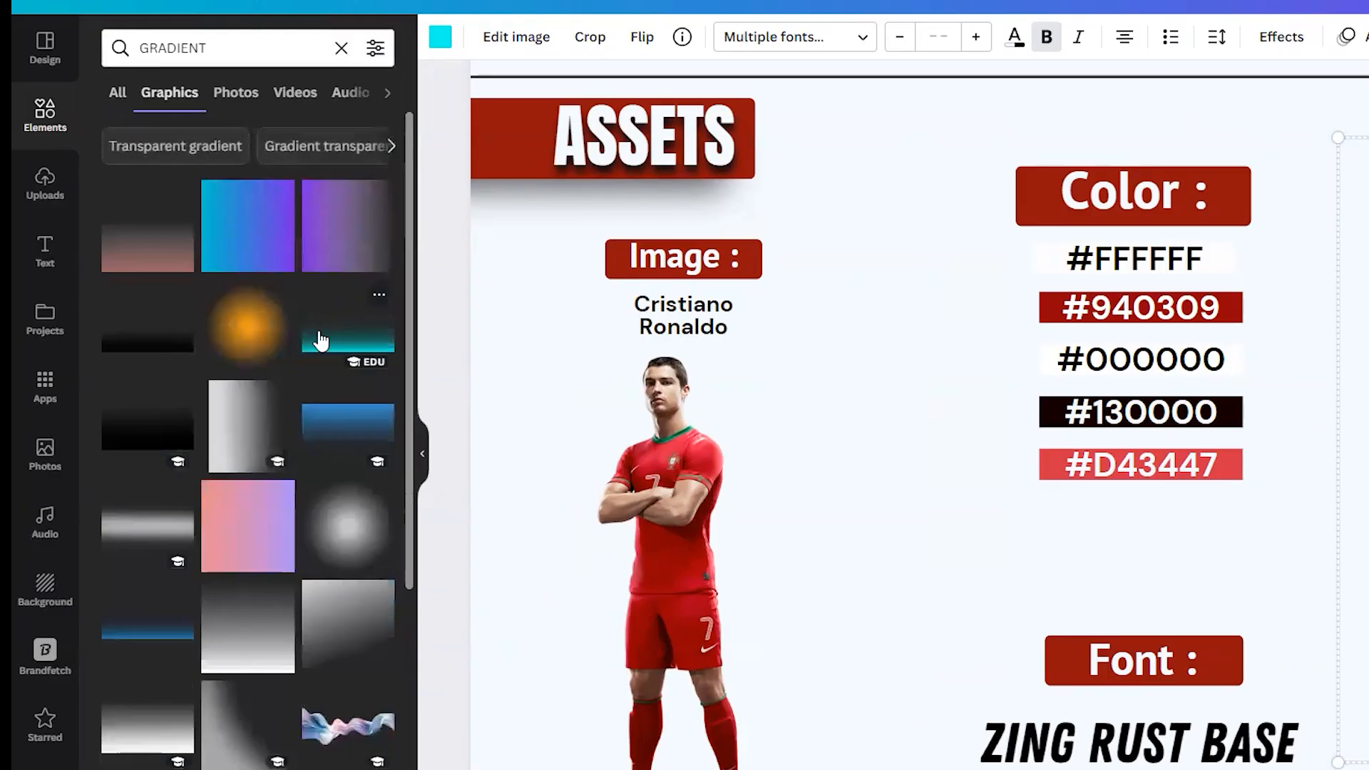
Try the cyan and the blue gradient graphics on the page, deleting each one after placing it.
{"action": "left_click", "coordinate": [334, 348]}
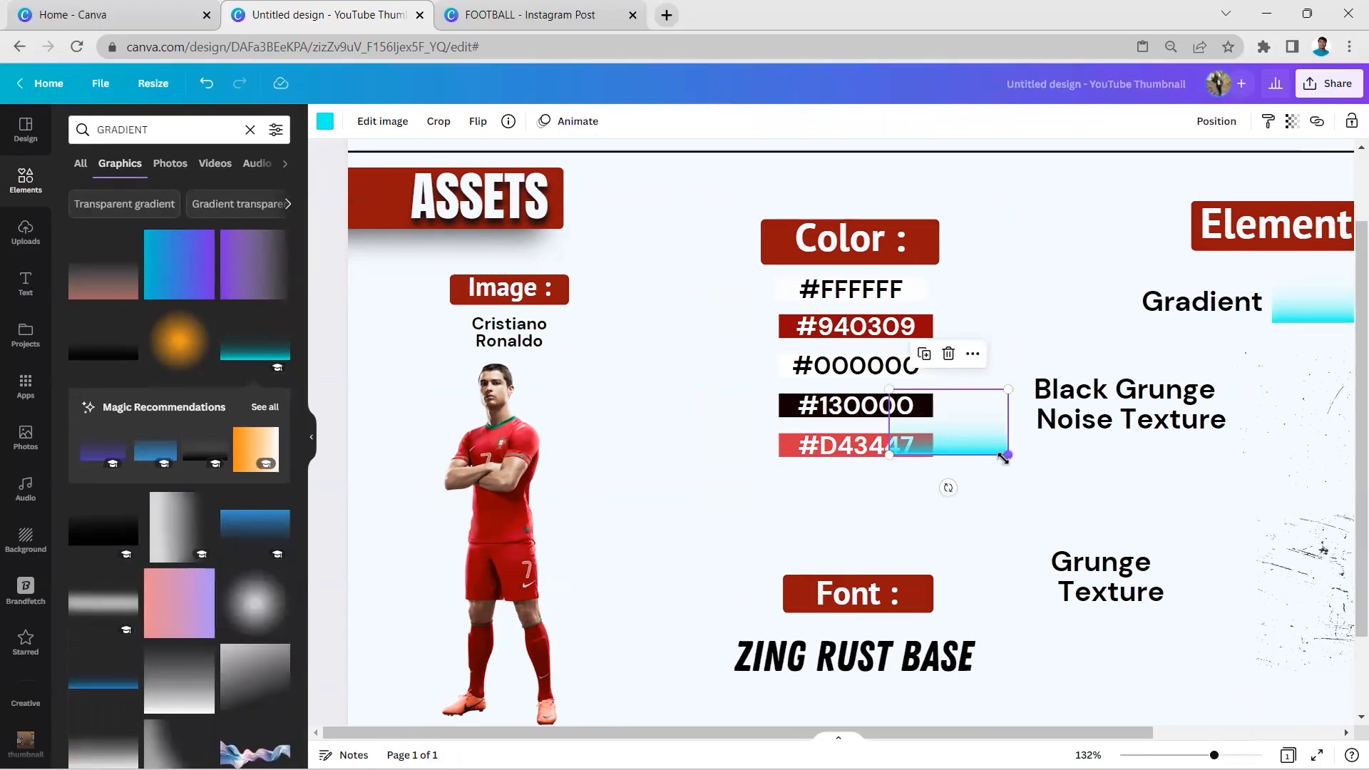
{"action": "left_click_drag", "start_coordinate": [1341, 476], "coordinate": [1368, 564]}
{"action": "left_click", "coordinate": [1006, 355]}
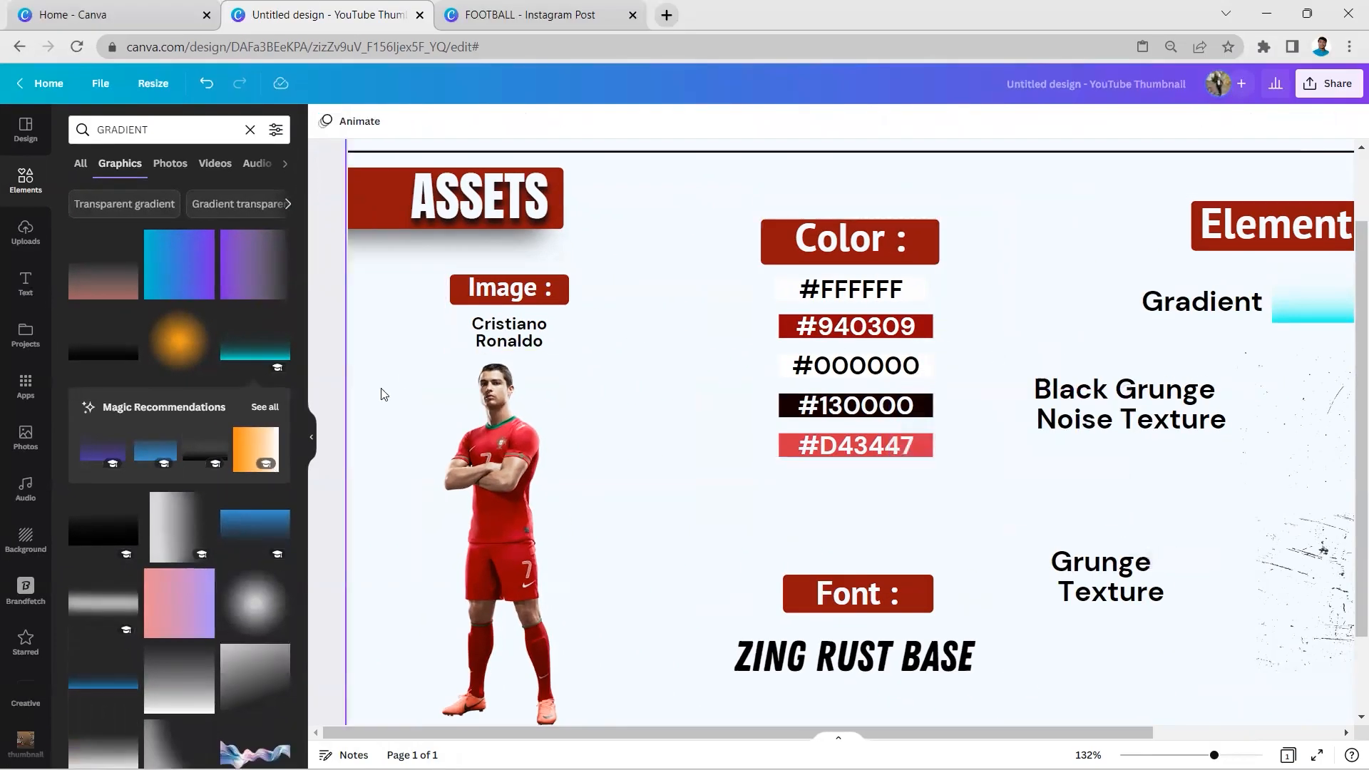
{"action": "left_click", "coordinate": [255, 526]}
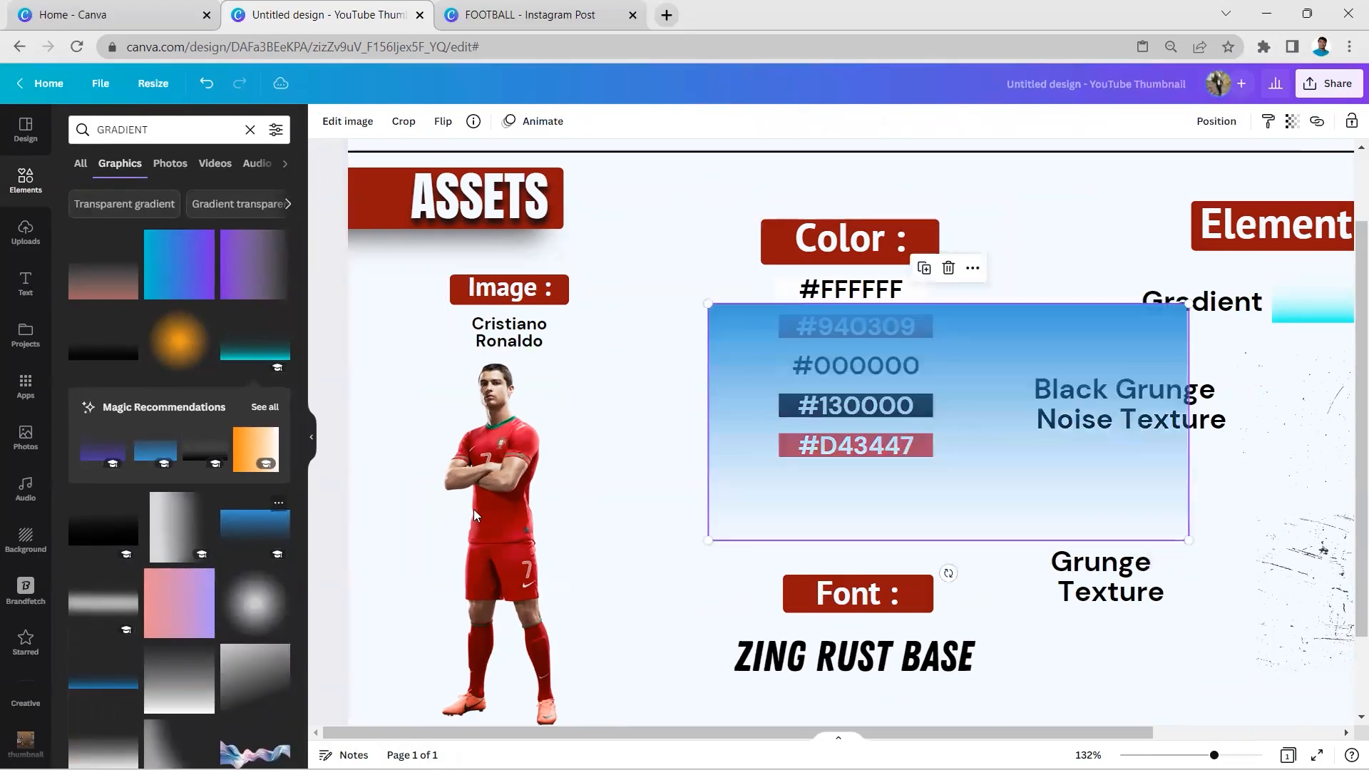
{"action": "left_click", "coordinate": [948, 268]}
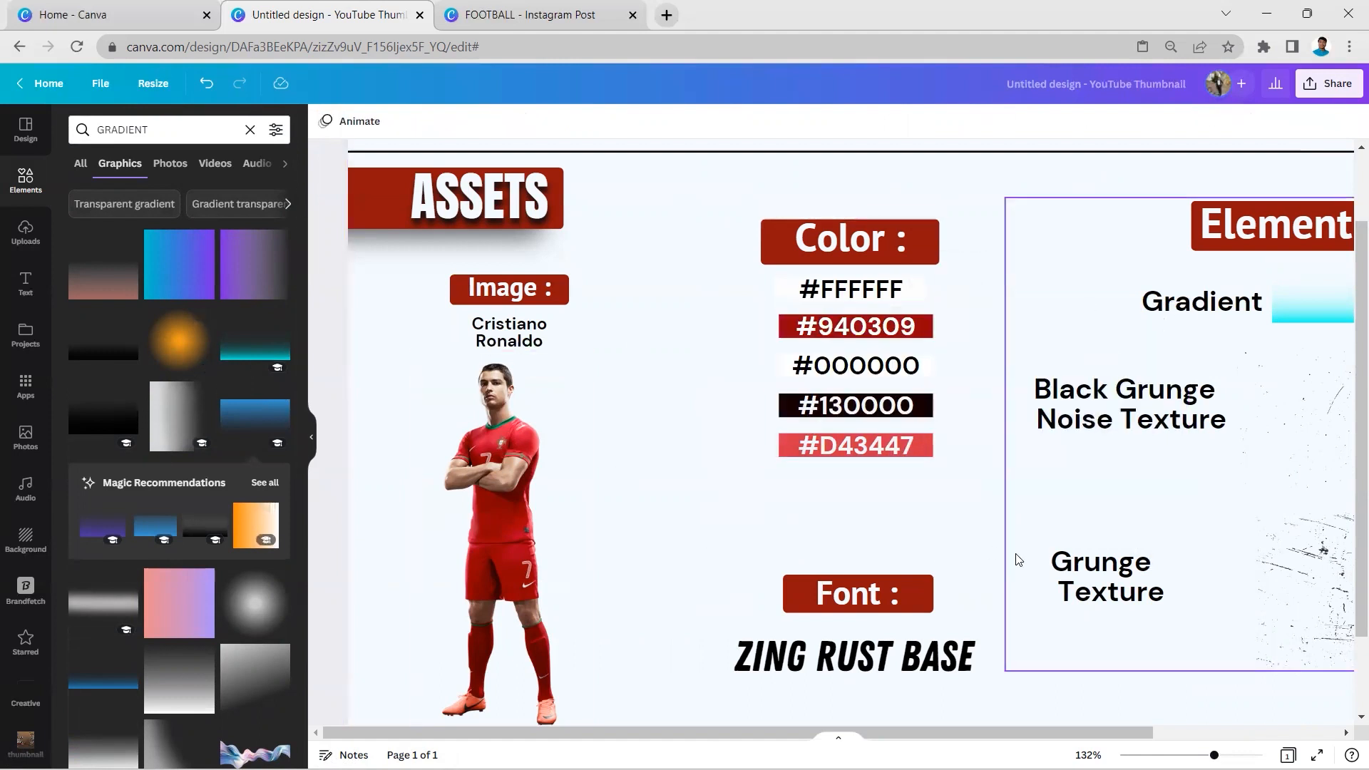
Try the purple fading gradient graphic over the colour list and delete it.
{"action": "scroll", "coordinate": [955, 744], "scroll_direction": "right", "scroll_amount": 1}
{"action": "scroll", "coordinate": [955, 744], "scroll_direction": "right", "scroll_amount": 5}
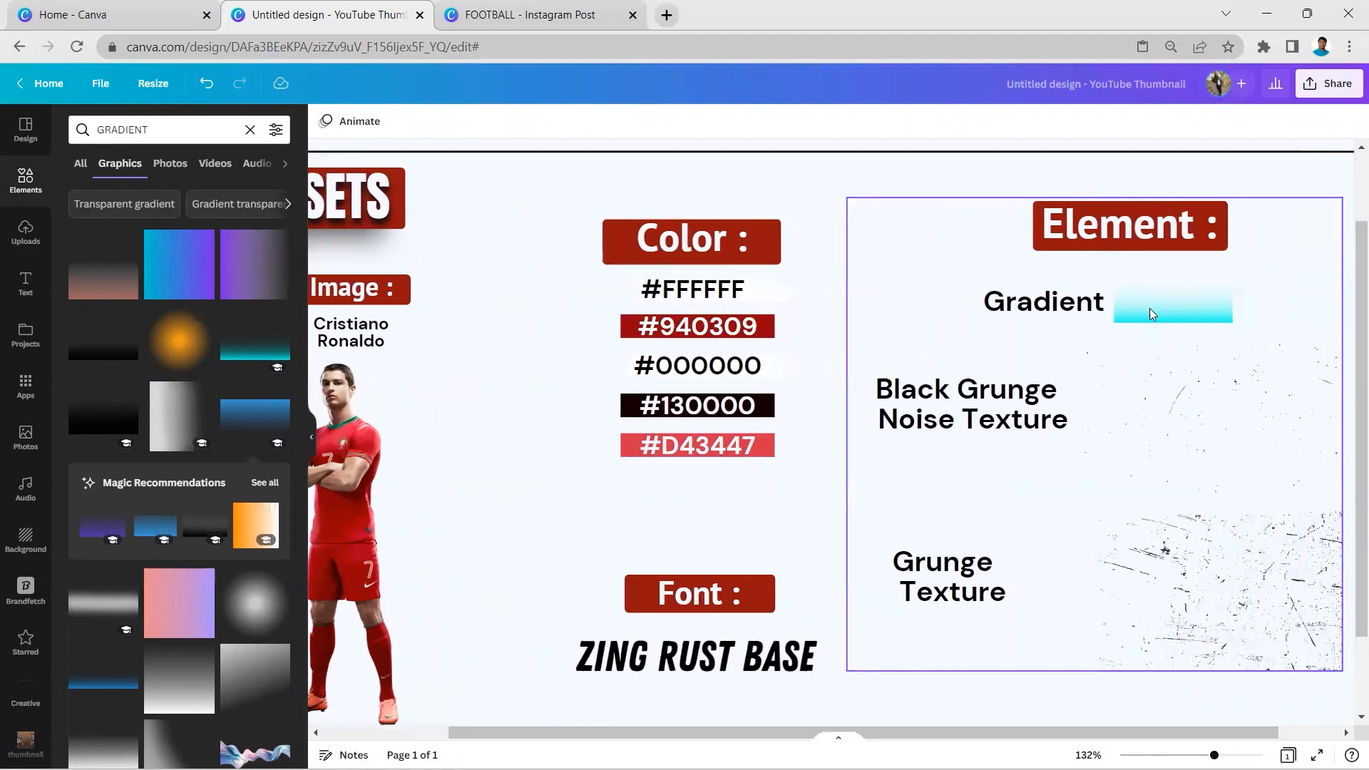
{"action": "left_click", "coordinate": [275, 243]}
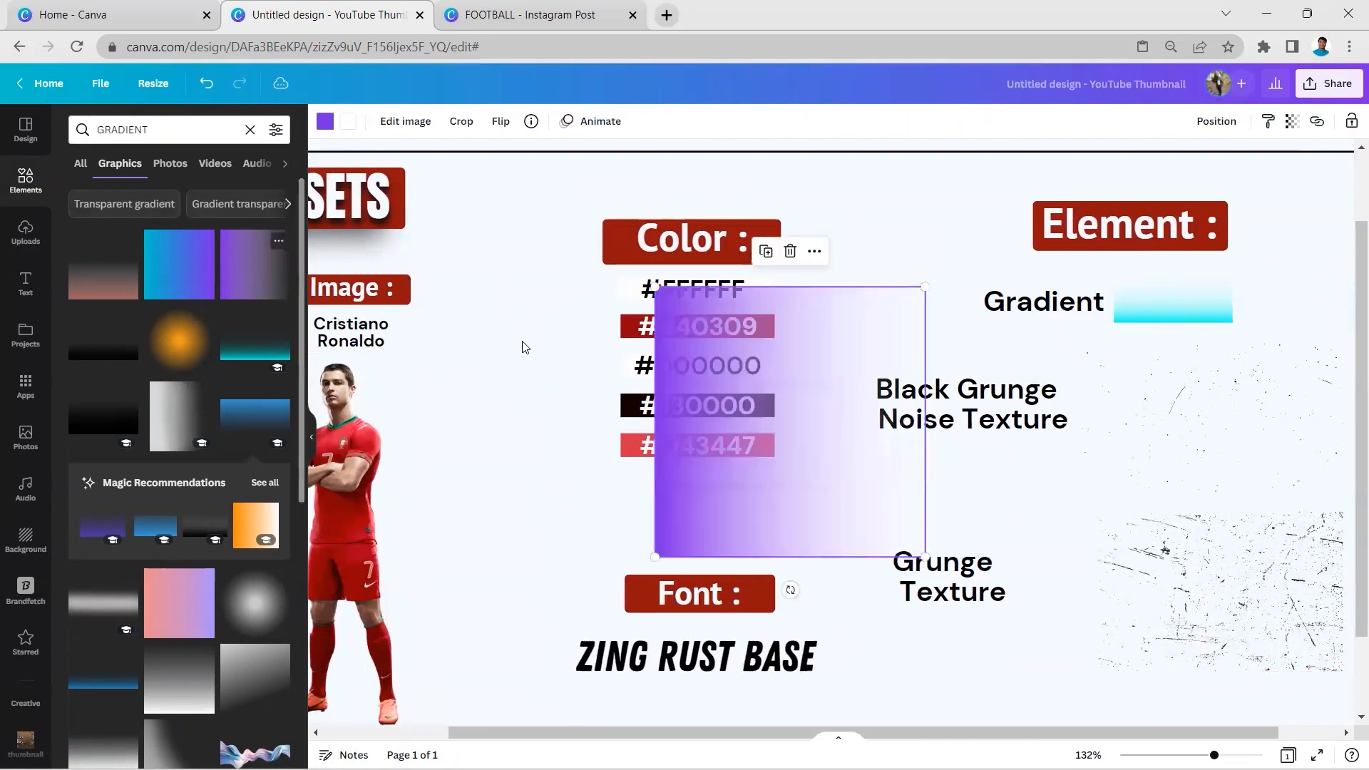
{"action": "left_click_drag", "start_coordinate": [844, 416], "coordinate": [843, 333]}
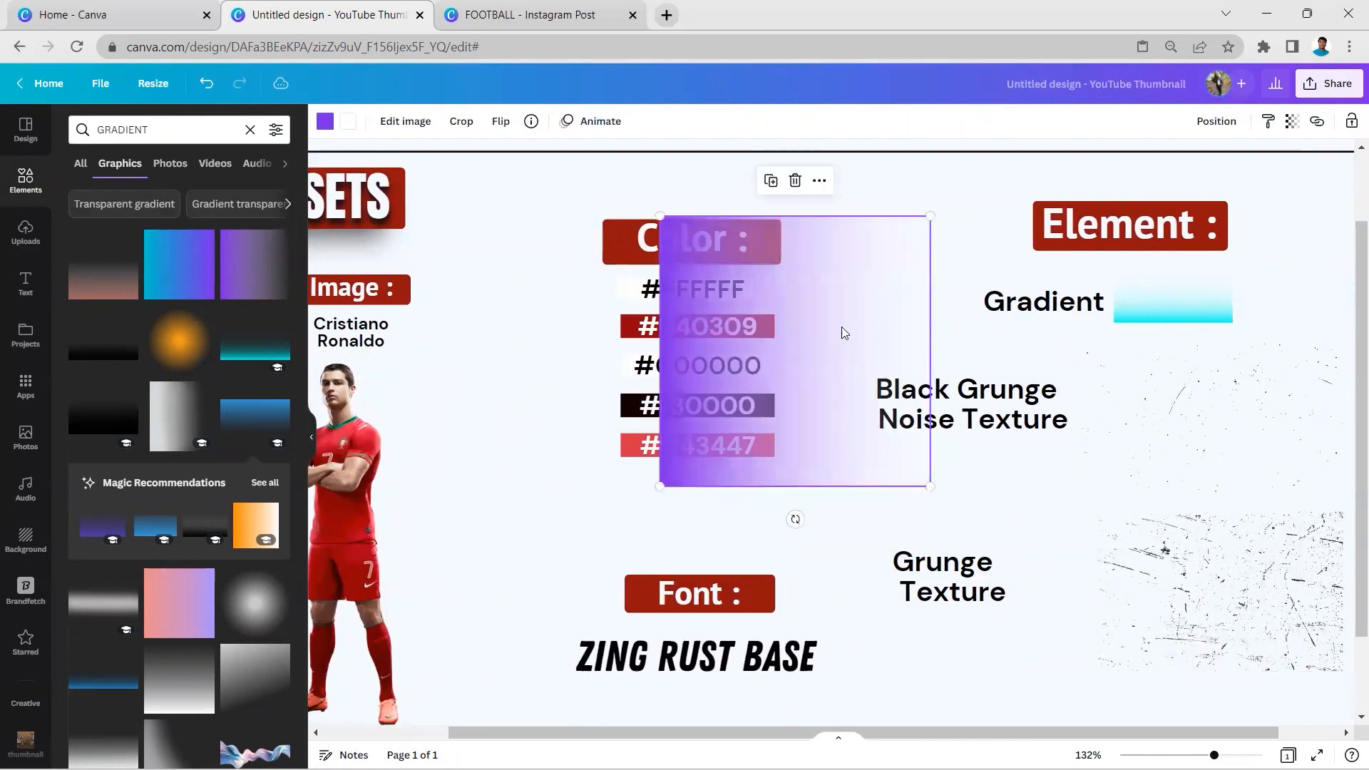
{"action": "left_click", "coordinate": [795, 181]}
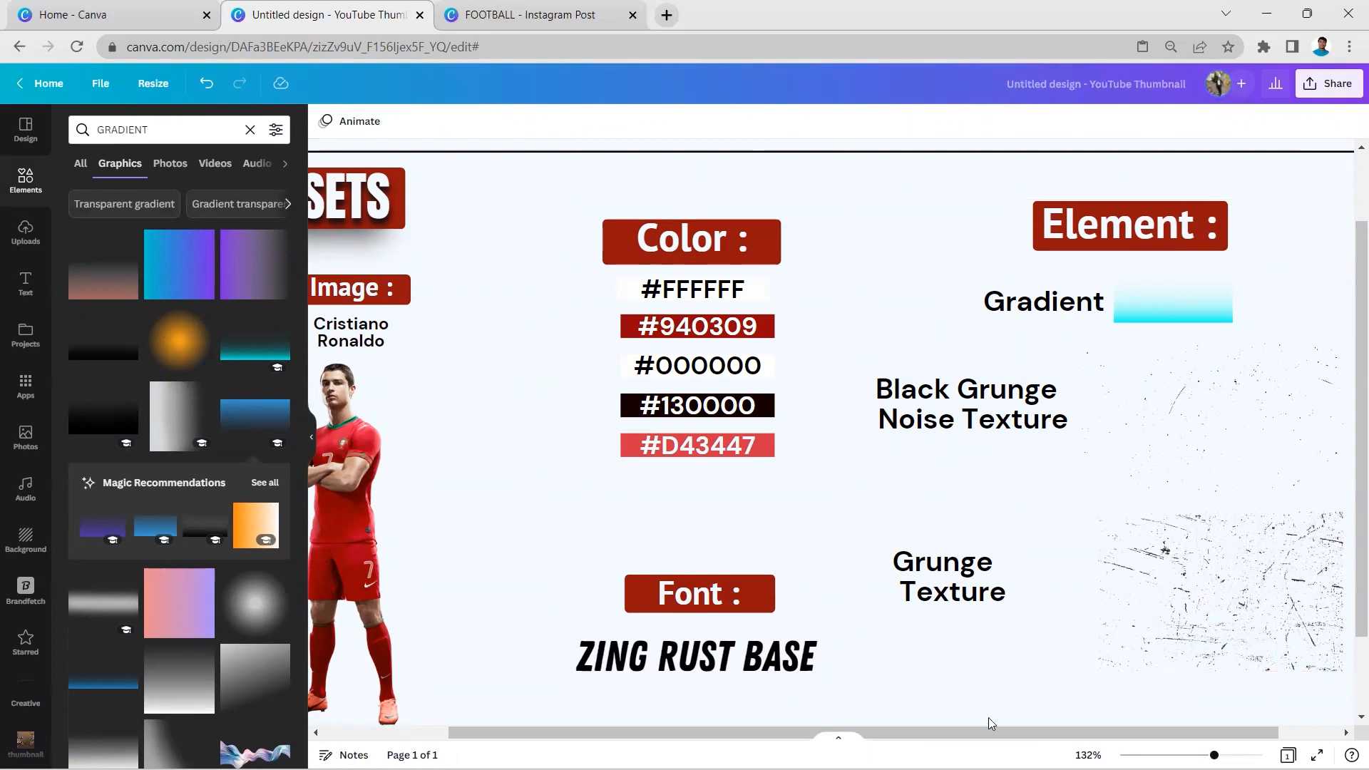
Copy the Black Grunge Noise Texture label text and search the element graphics for it.
{"action": "scroll", "coordinate": [954, 729], "scroll_direction": "right", "scroll_amount": 2}
{"action": "left_click", "coordinate": [934, 400]}
{"action": "double_click", "coordinate": [934, 401]}
{"action": "key", "text": "ctrl+c"}
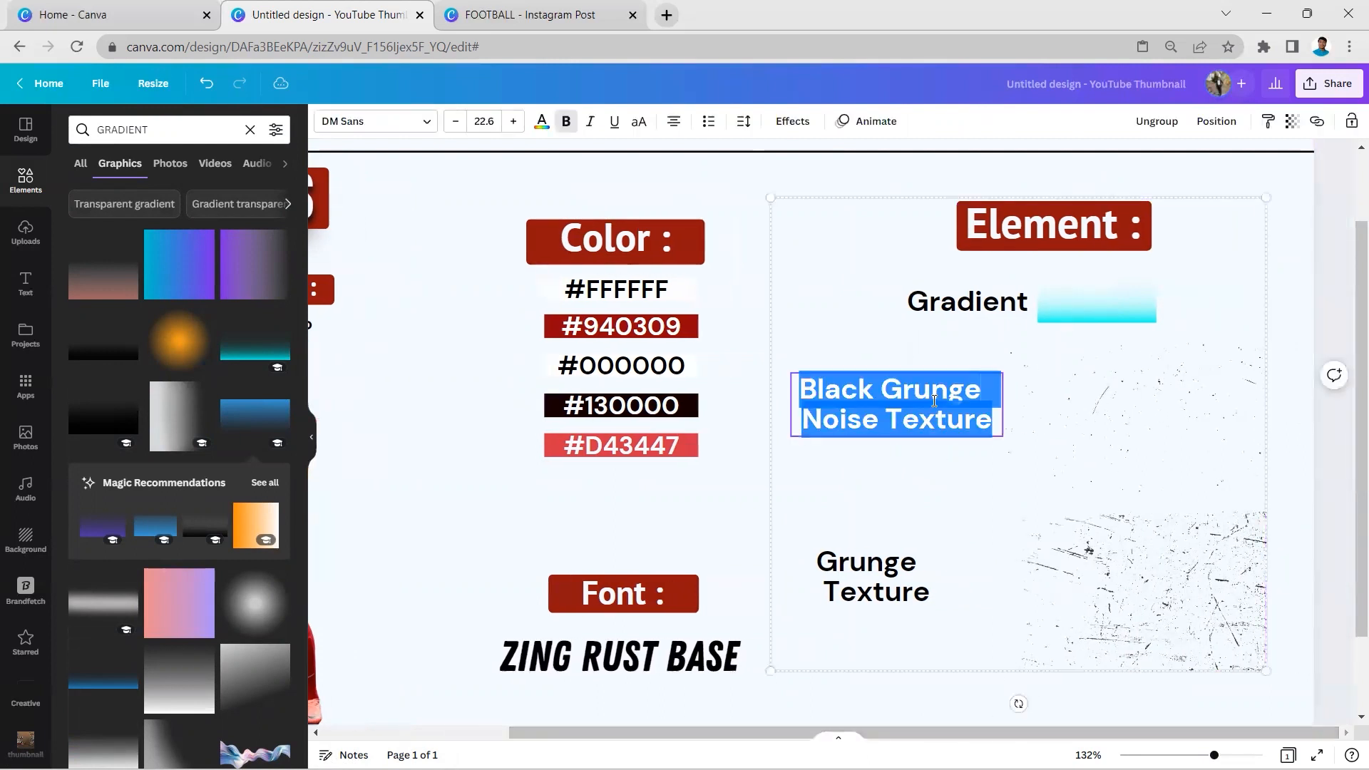
{"action": "left_click", "coordinate": [1076, 400]}
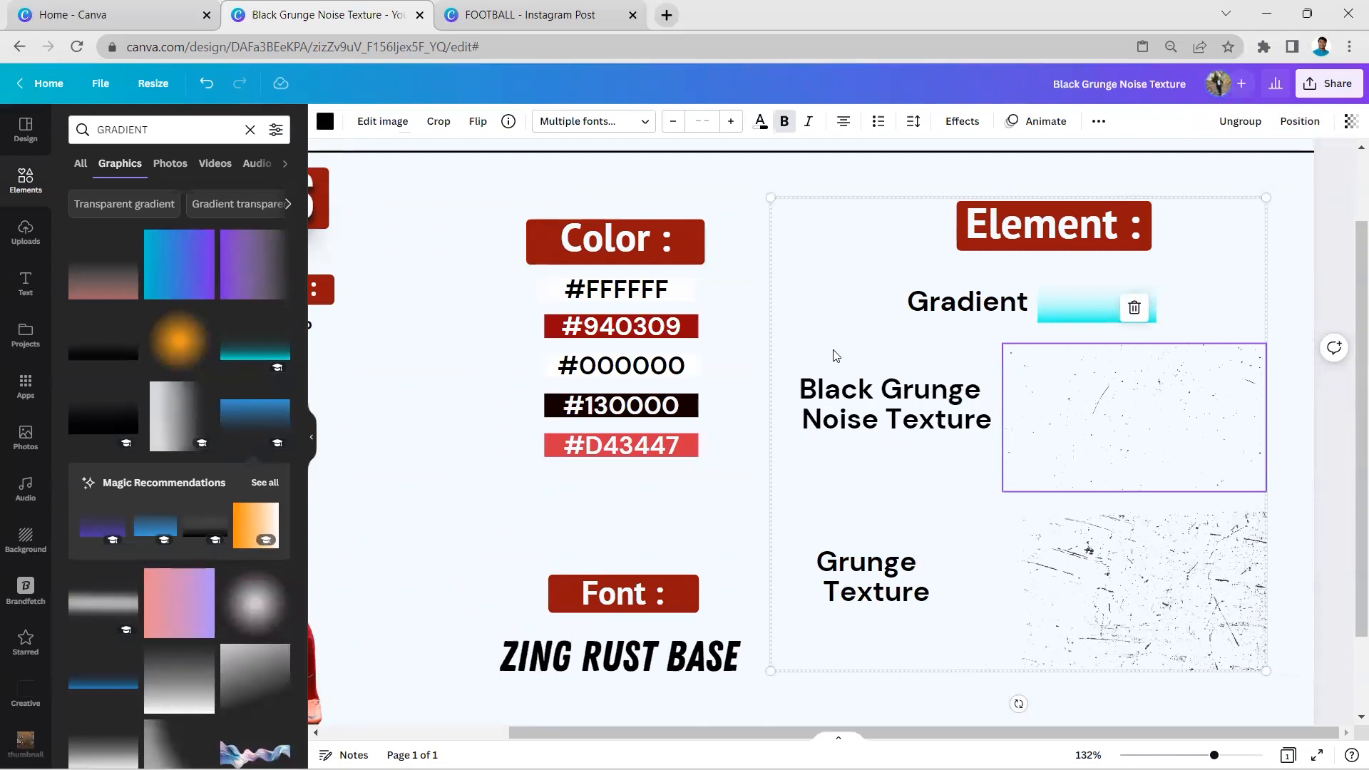
{"action": "left_click_drag", "start_coordinate": [151, 131], "coordinate": [92, 133]}
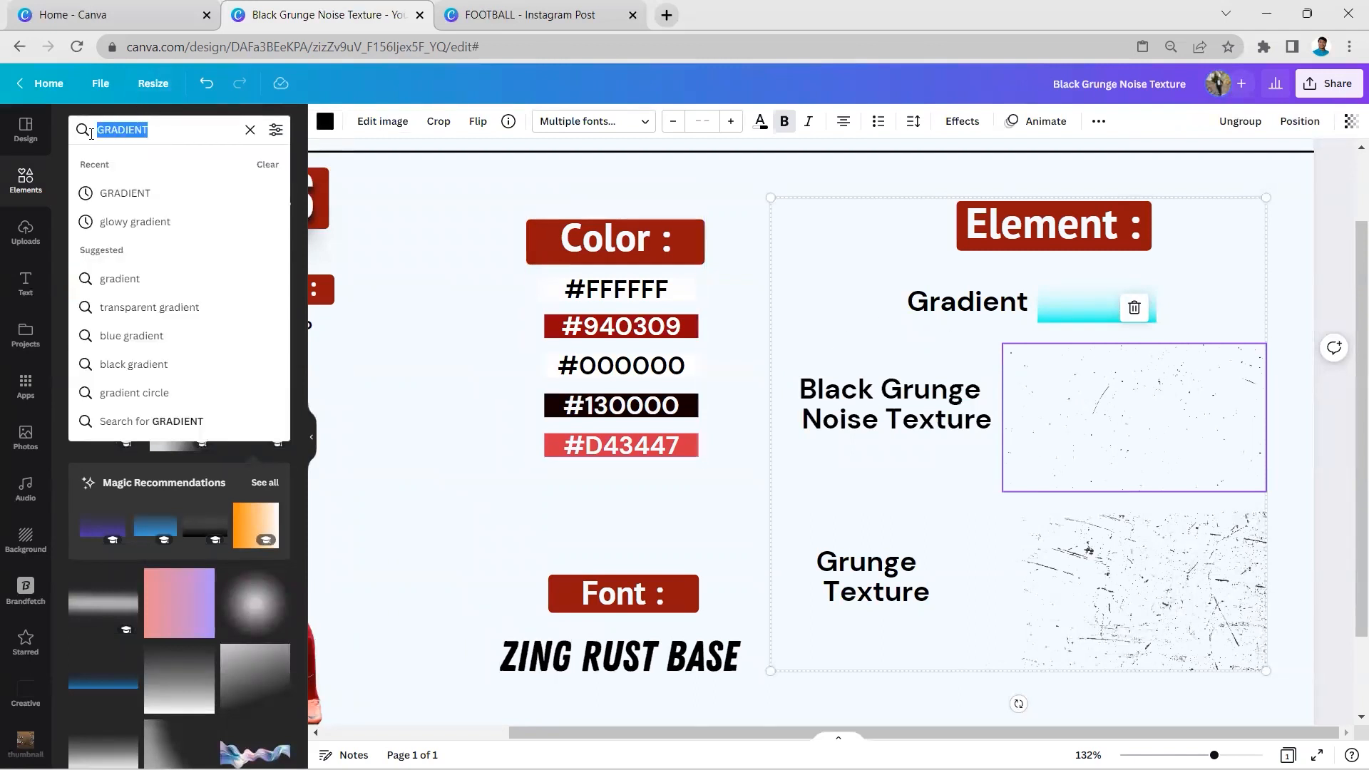
{"action": "key", "text": "ctrl+v"}
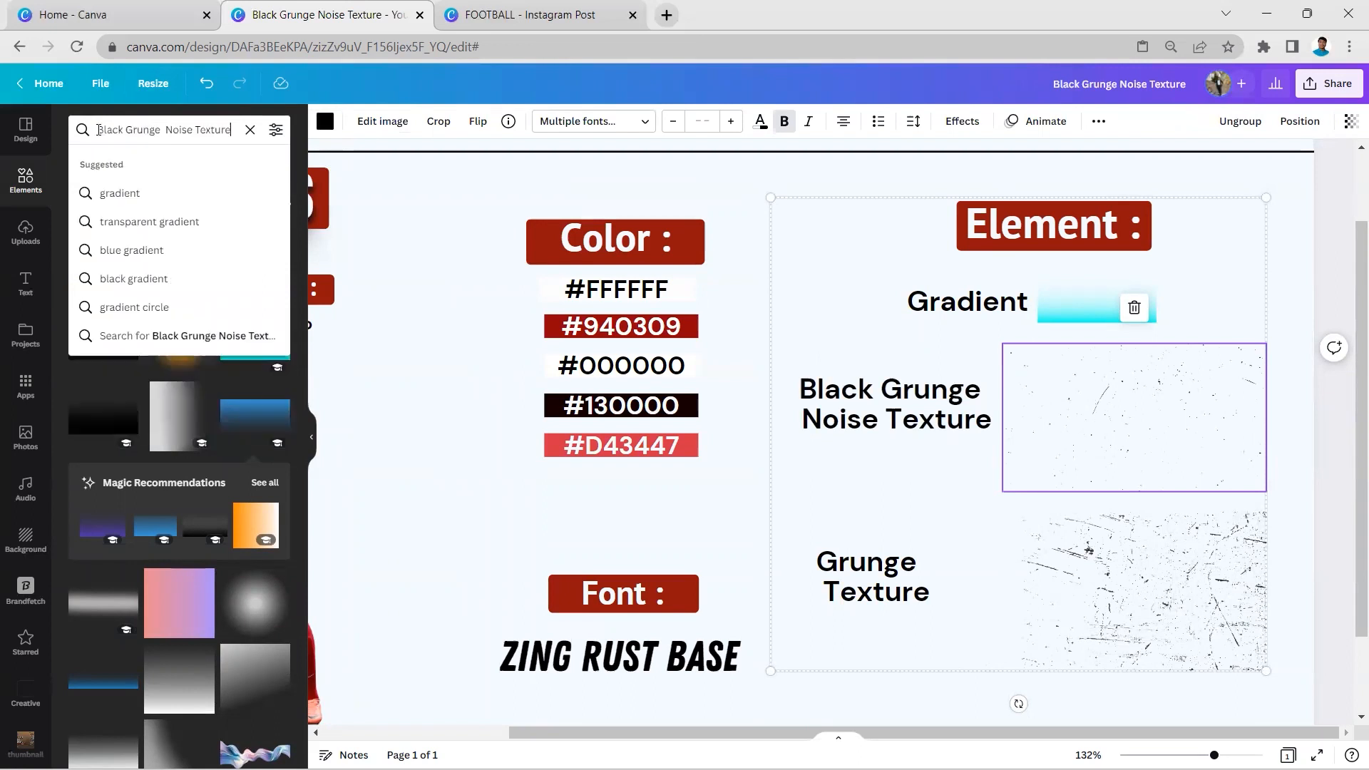
{"action": "key", "text": "Return"}
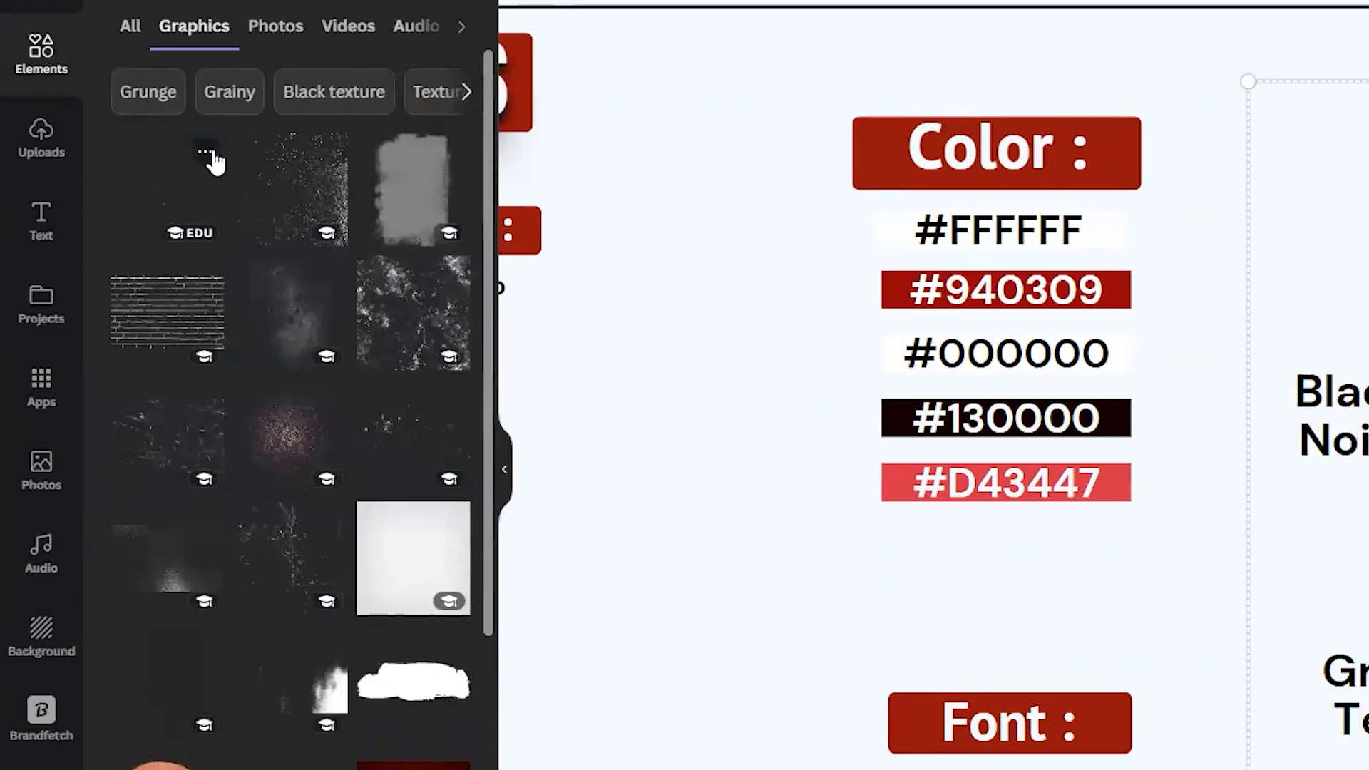
Try the Black grunge rough noise texture overlay from the first result, enlarged across the page, and delete it.
{"action": "left_click", "coordinate": [127, 241]}
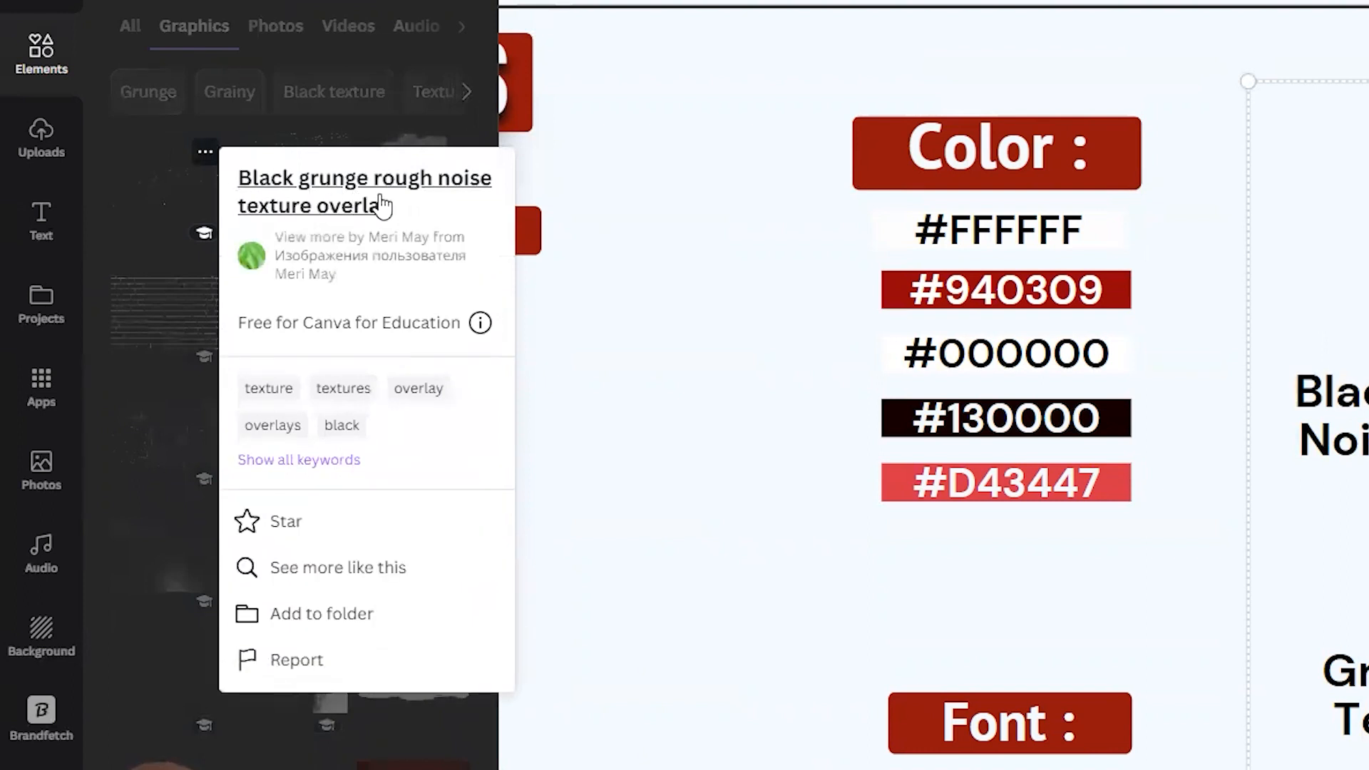
{"action": "left_click", "coordinate": [184, 186]}
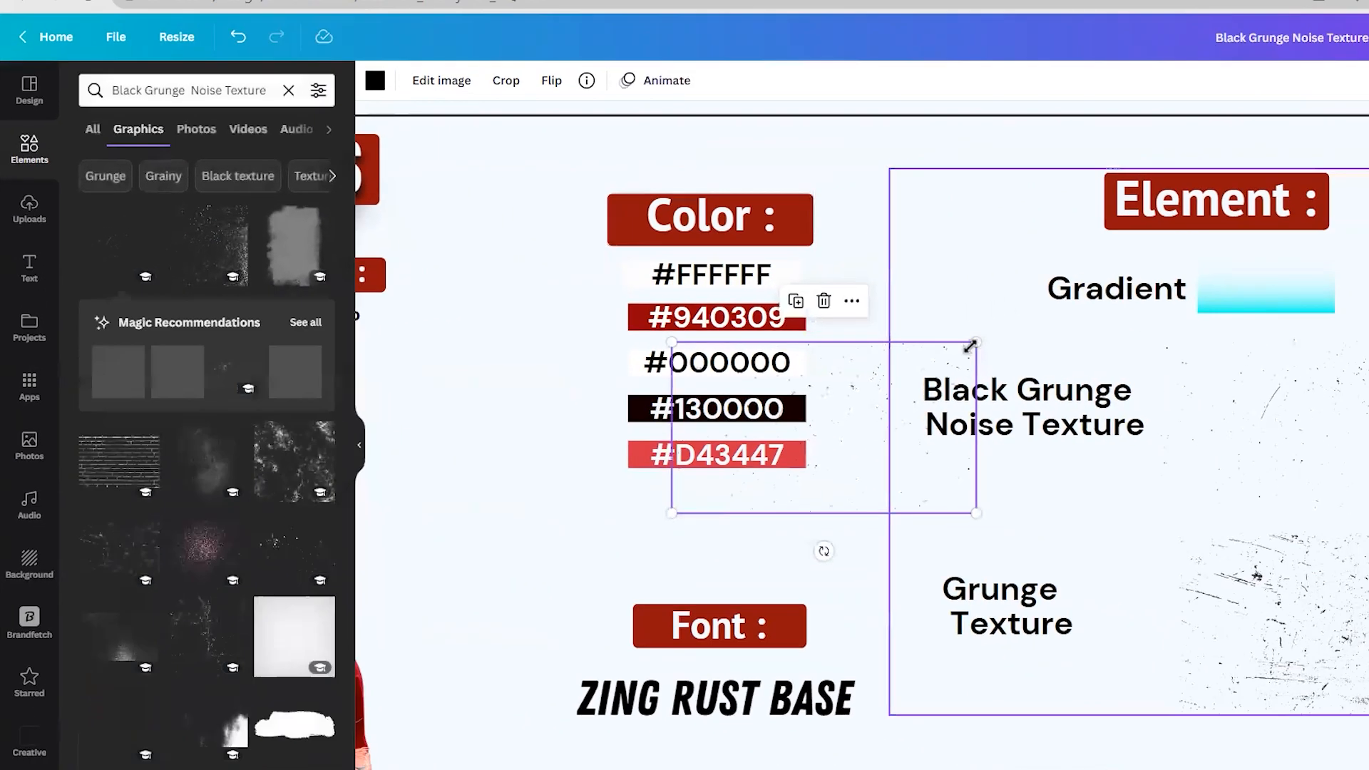
{"action": "left_click_drag", "start_coordinate": [976, 513], "coordinate": [1368, 750]}
{"action": "left_click_drag", "start_coordinate": [966, 549], "coordinate": [814, 459]}
{"action": "left_click_drag", "start_coordinate": [1062, 613], "coordinate": [1358, 767]}
{"action": "left_click_drag", "start_coordinate": [1156, 649], "coordinate": [1069, 579]}
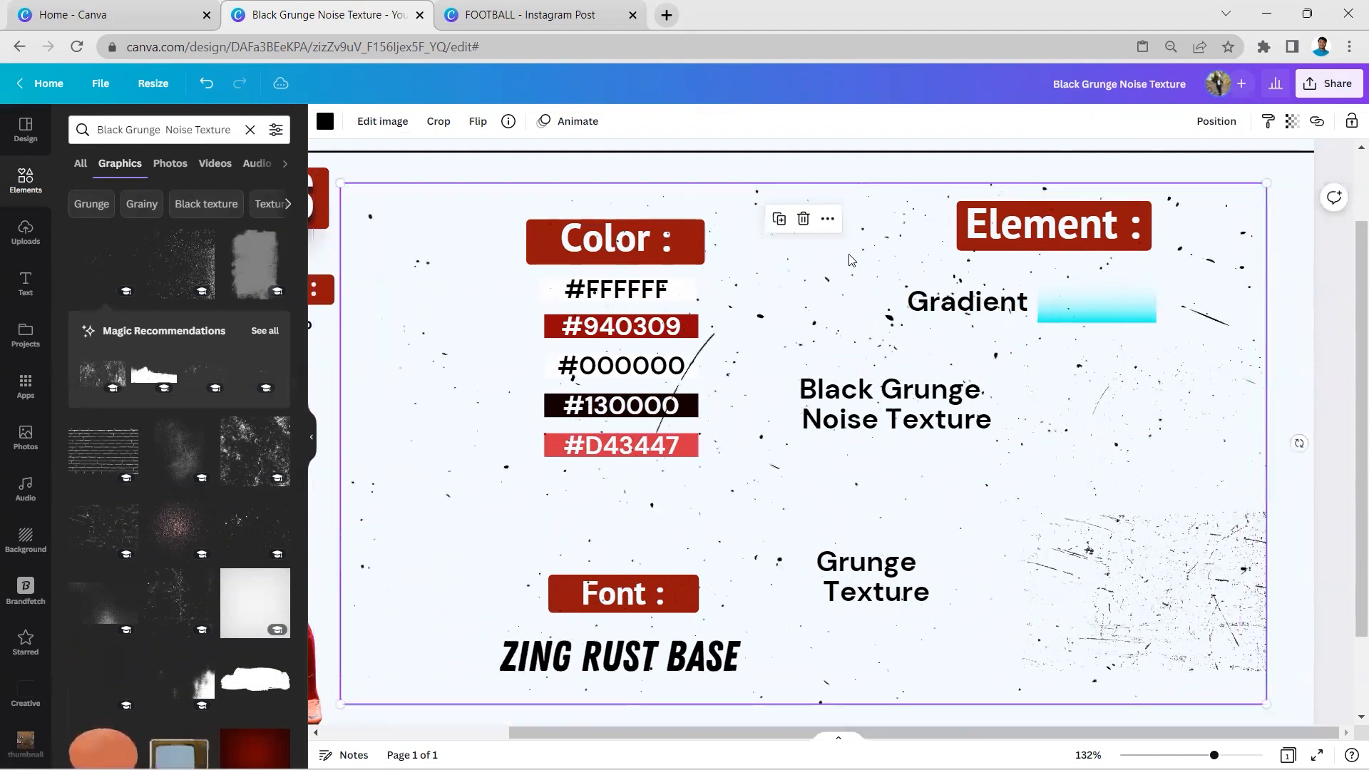
{"action": "left_click", "coordinate": [803, 221]}
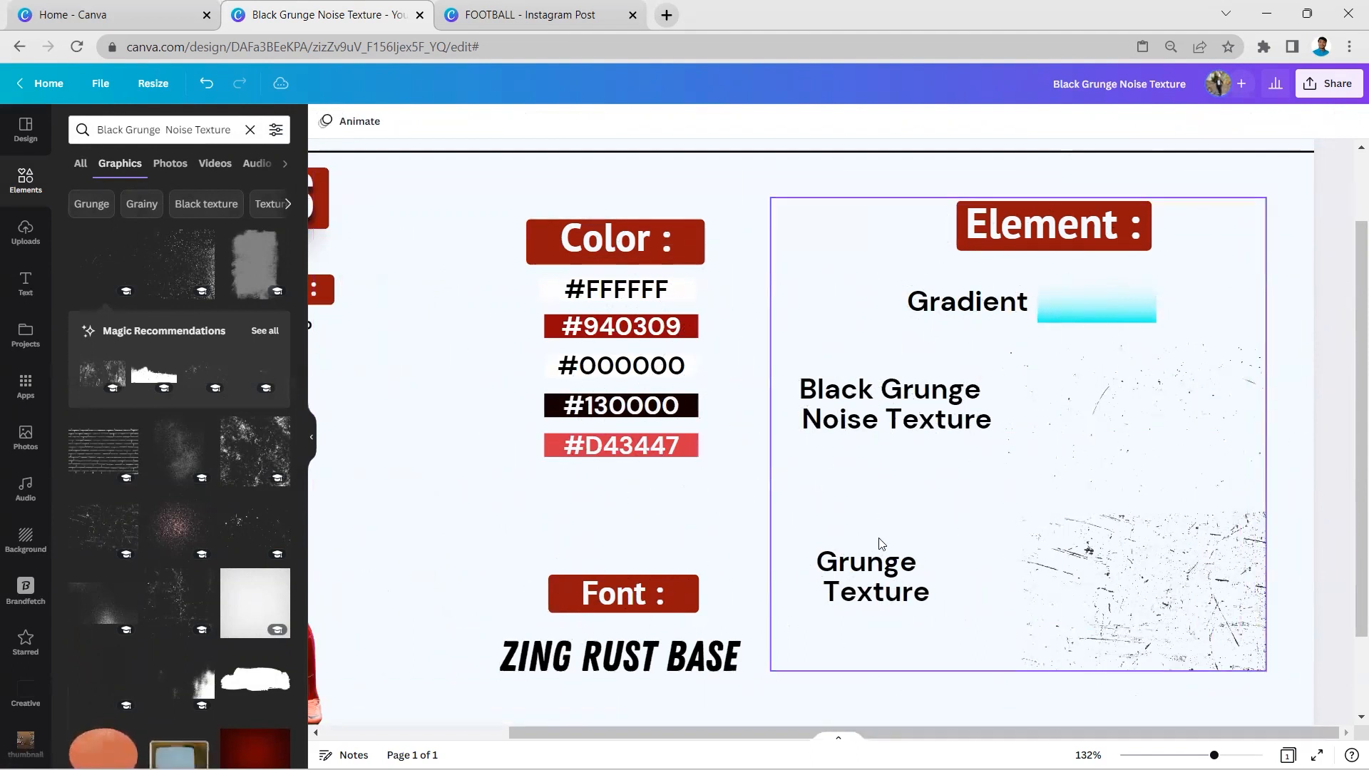
Copy the Grunge Texture label text from the element list and search the element graphics for it.
{"action": "left_click", "coordinate": [909, 593]}
{"action": "left_click", "coordinate": [907, 590]}
{"action": "key", "text": "ctrl+c"}
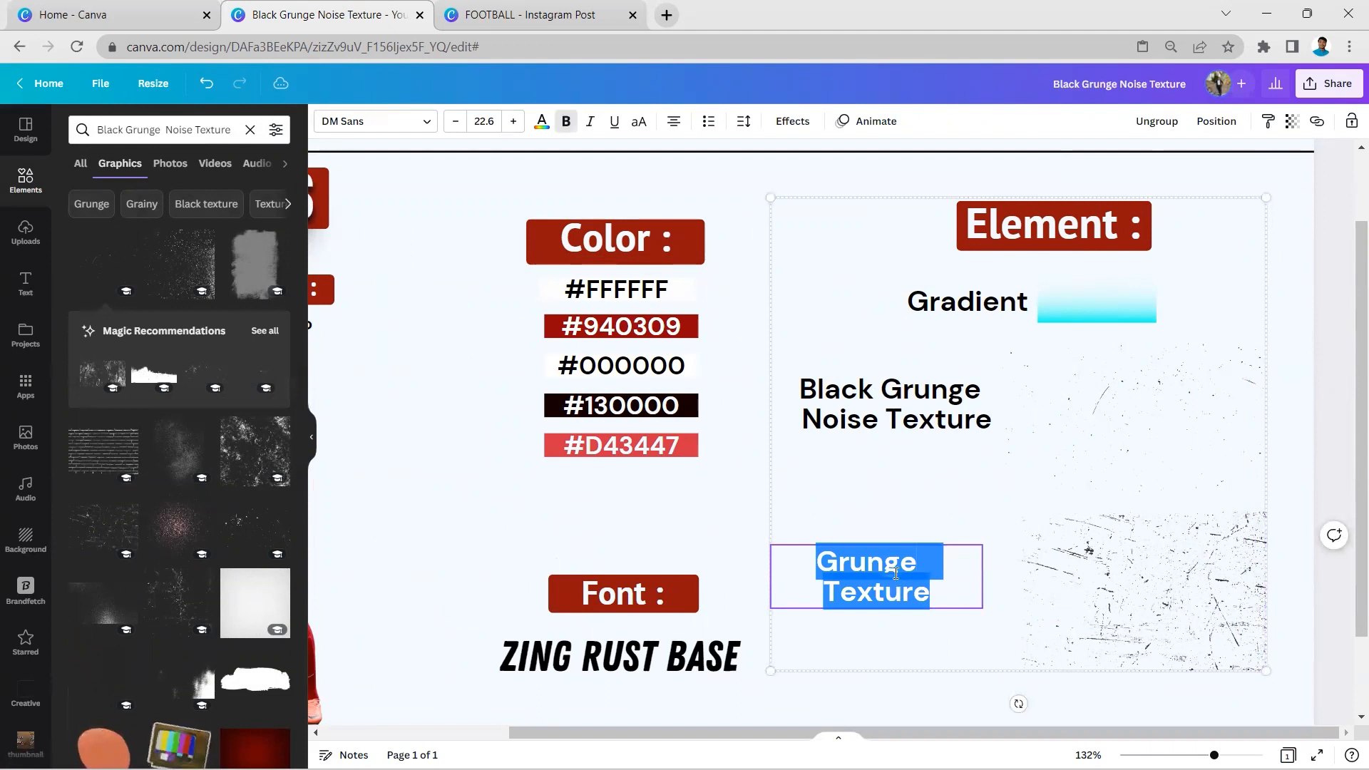
{"action": "left_click", "coordinate": [250, 129]}
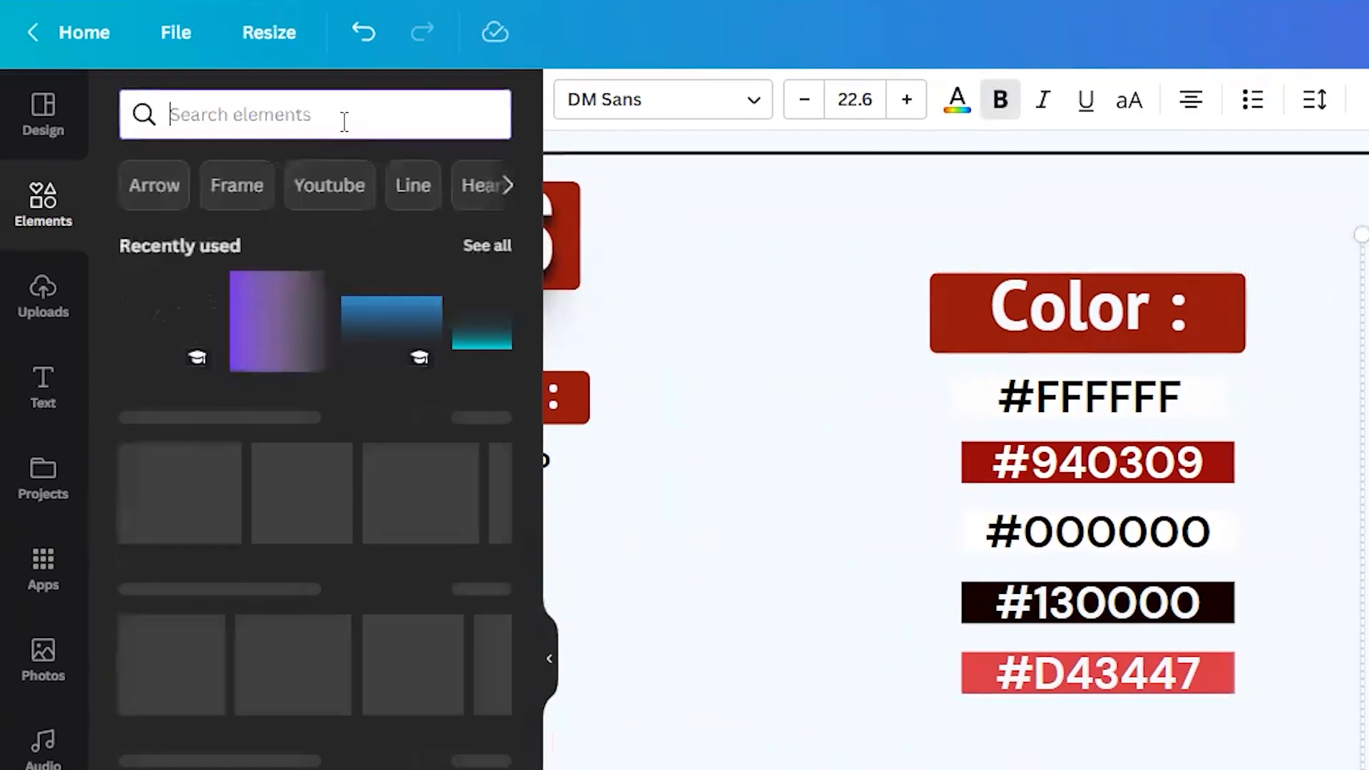
{"action": "key", "text": "ctrl+v"}
{"action": "key", "text": "Return"}
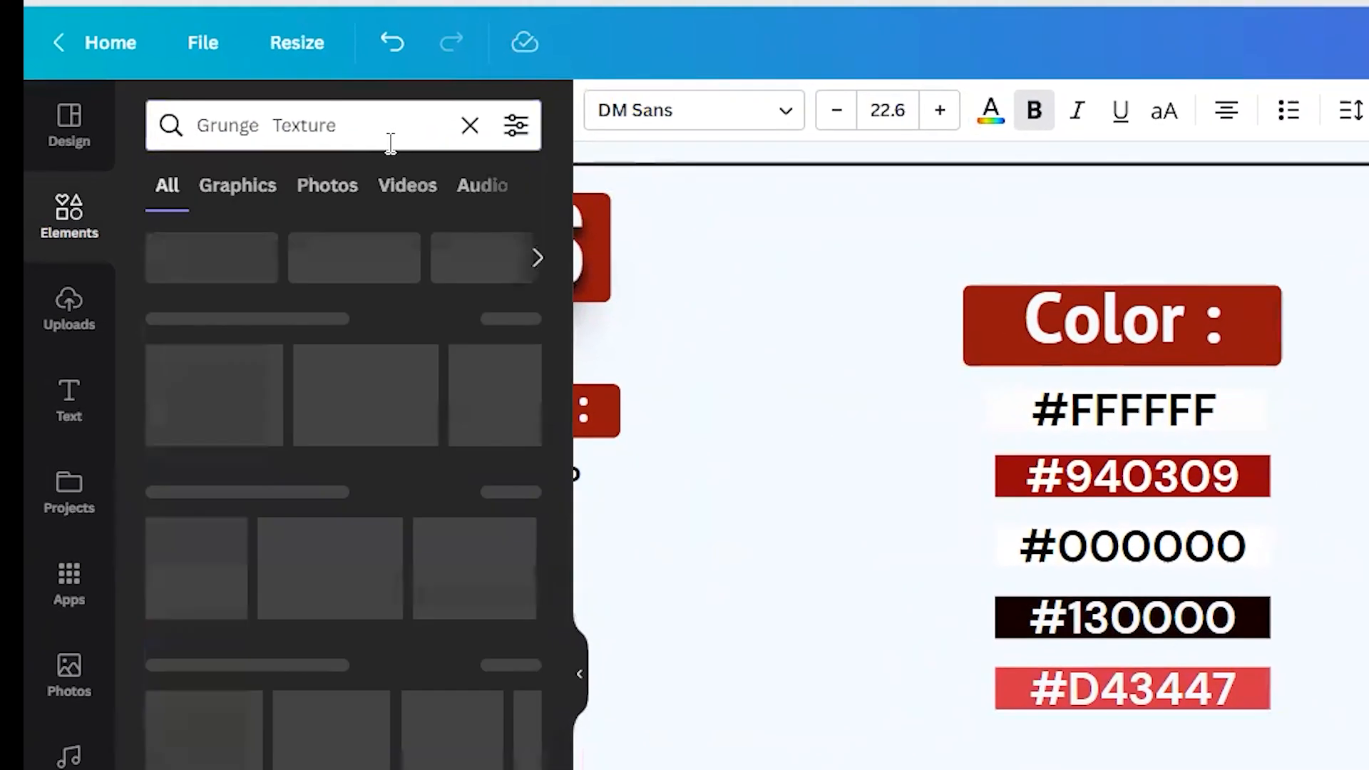
{"action": "left_click", "coordinate": [267, 185]}
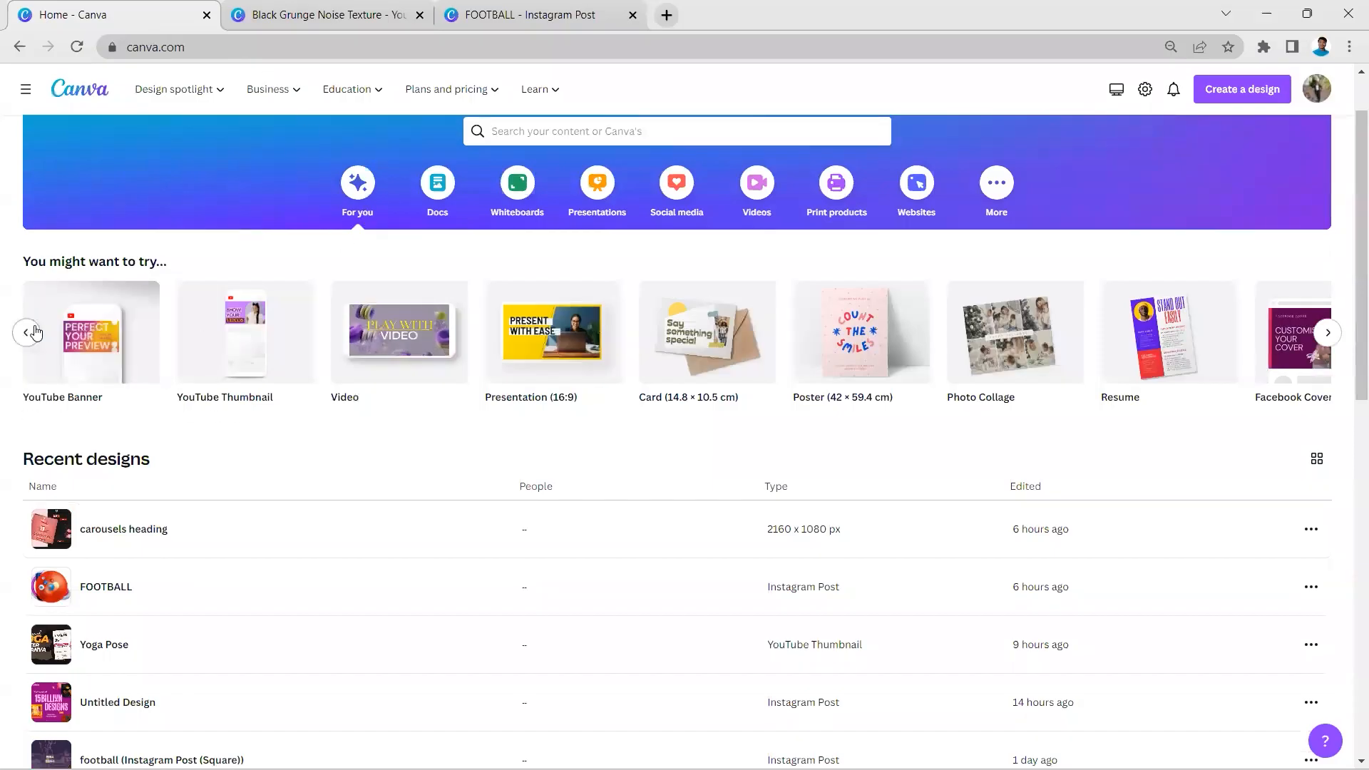
Create a blank Instagram Post (Square) design of 1080 × 1080 px and collapse the side panel to clear the canvas.
{"action": "scroll", "coordinate": [1210, 396], "scroll_direction": "left", "scroll_amount": 3}
{"action": "scroll", "coordinate": [1210, 396], "scroll_direction": "left", "scroll_amount": 5}
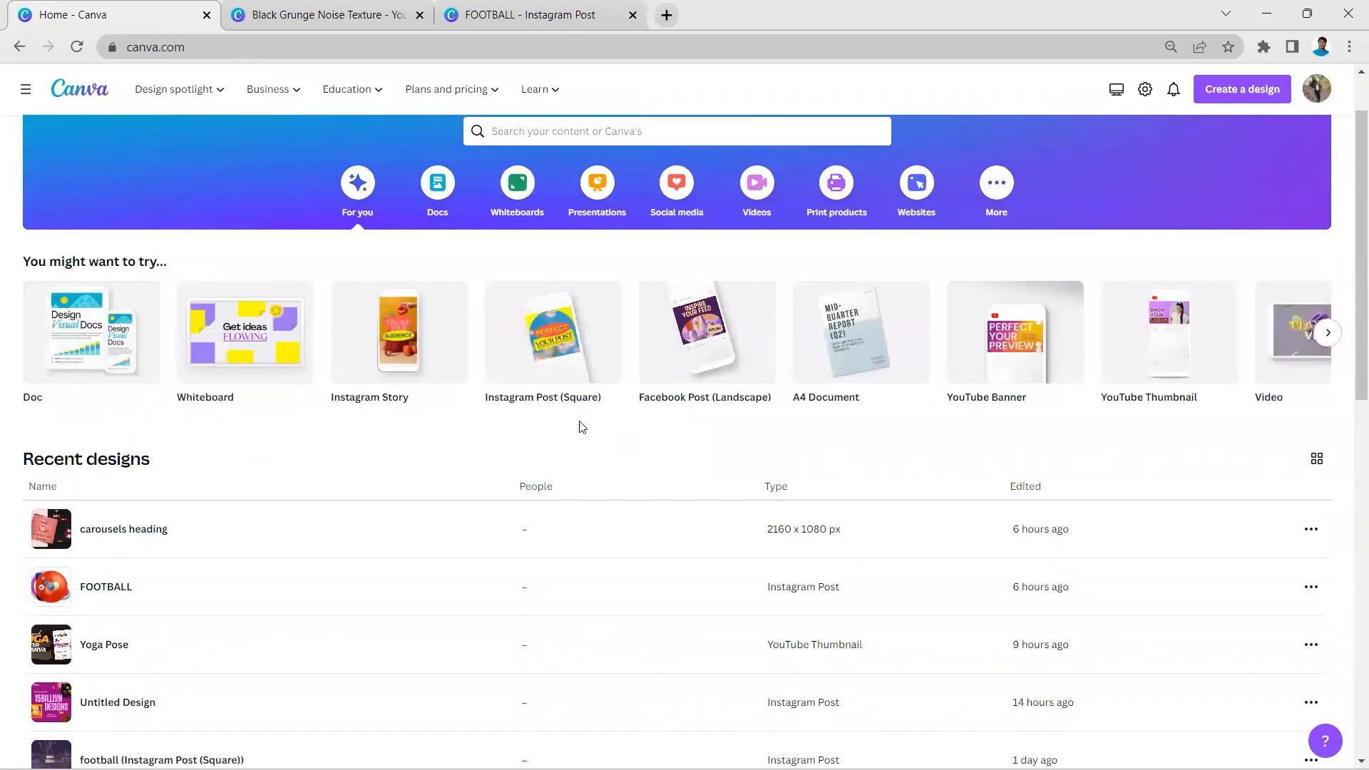
{"action": "mouse_move", "coordinate": [546, 369]}
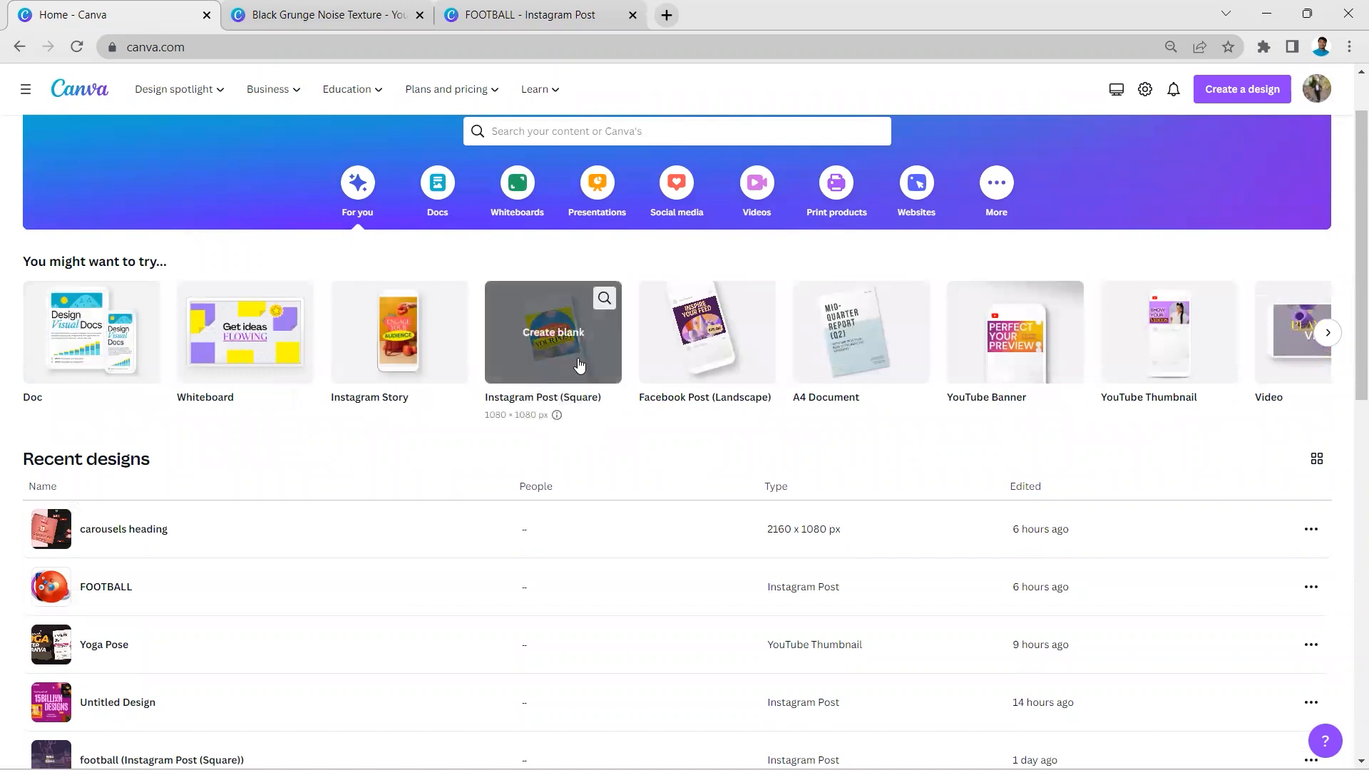
{"action": "left_click", "coordinate": [543, 368]}
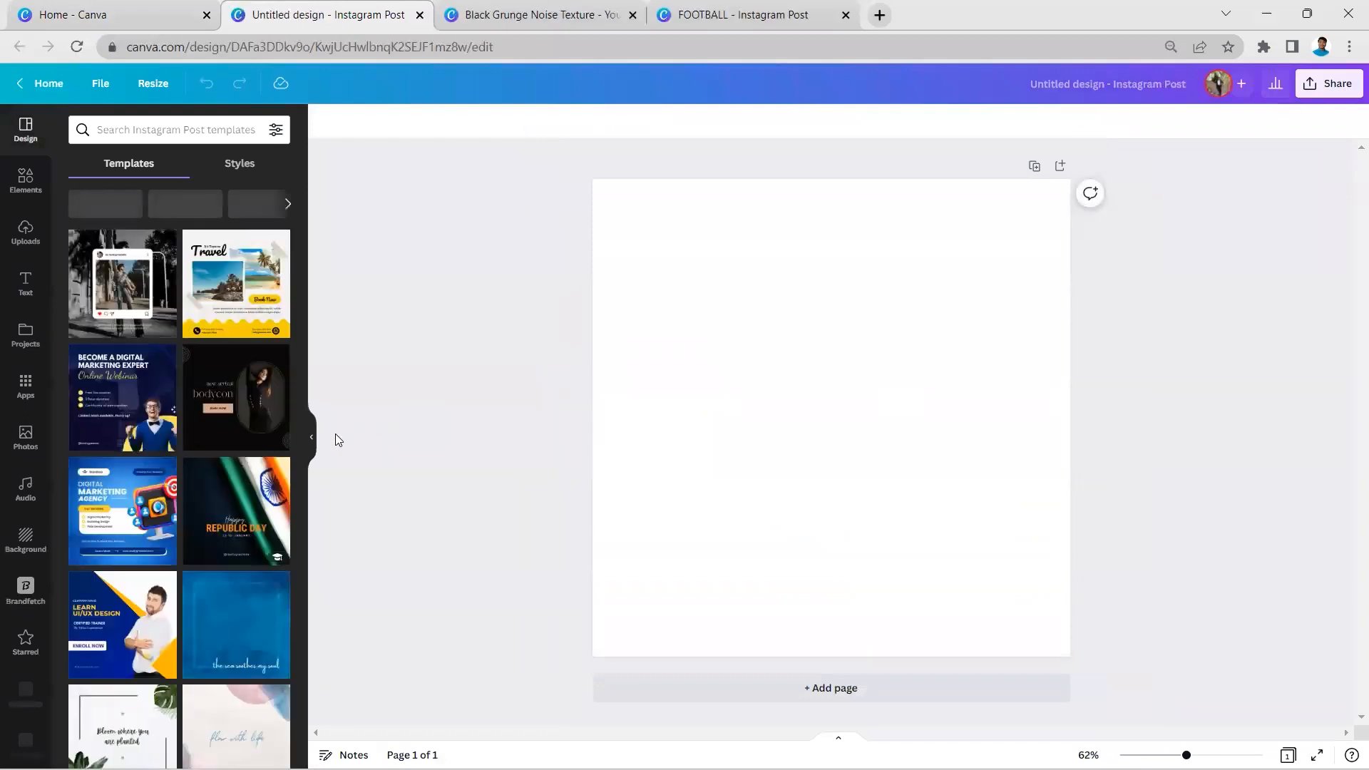
{"action": "left_click", "coordinate": [311, 436]}
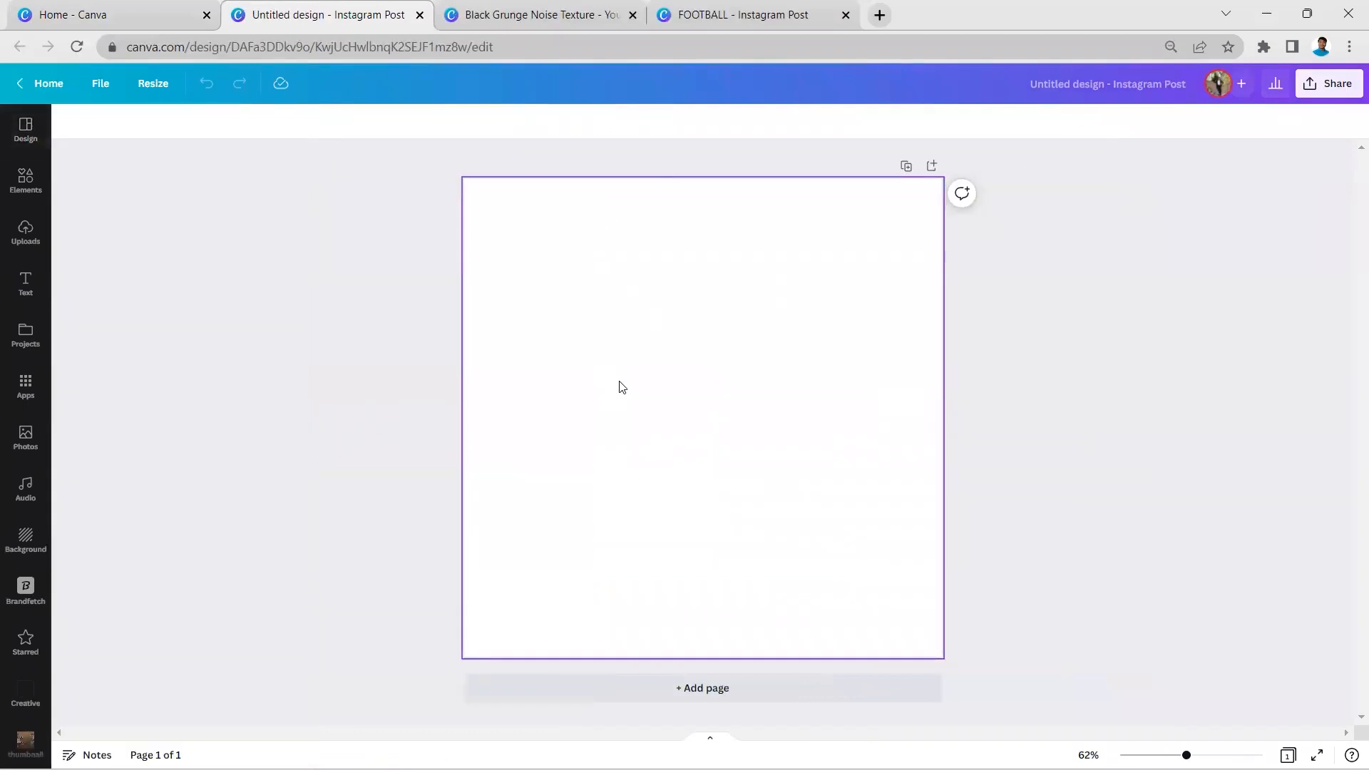
Switch to the FOOTBALL design, check its canvas size in the file details, and go to the player on page 12.
{"action": "left_click", "coordinate": [704, 6]}
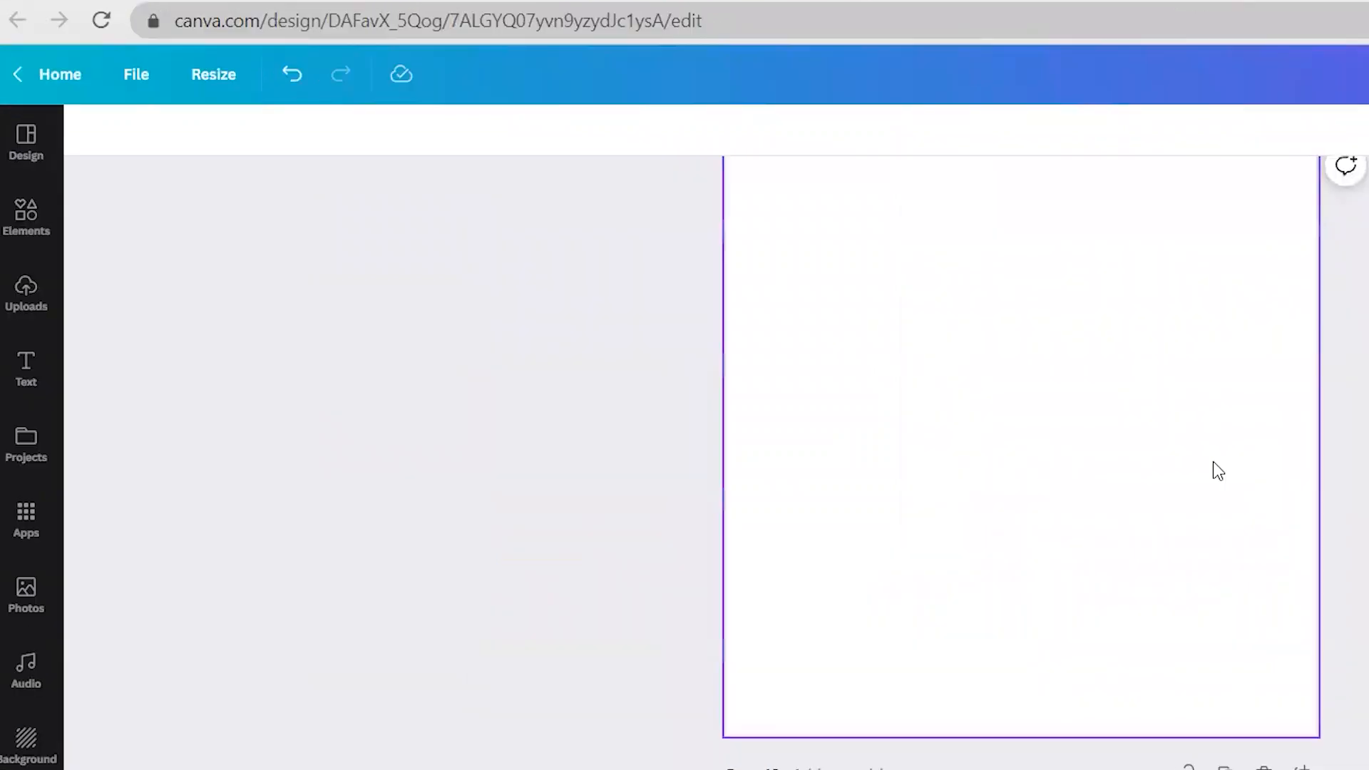
{"action": "scroll", "coordinate": [834, 350], "scroll_direction": "up", "scroll_amount": 2}
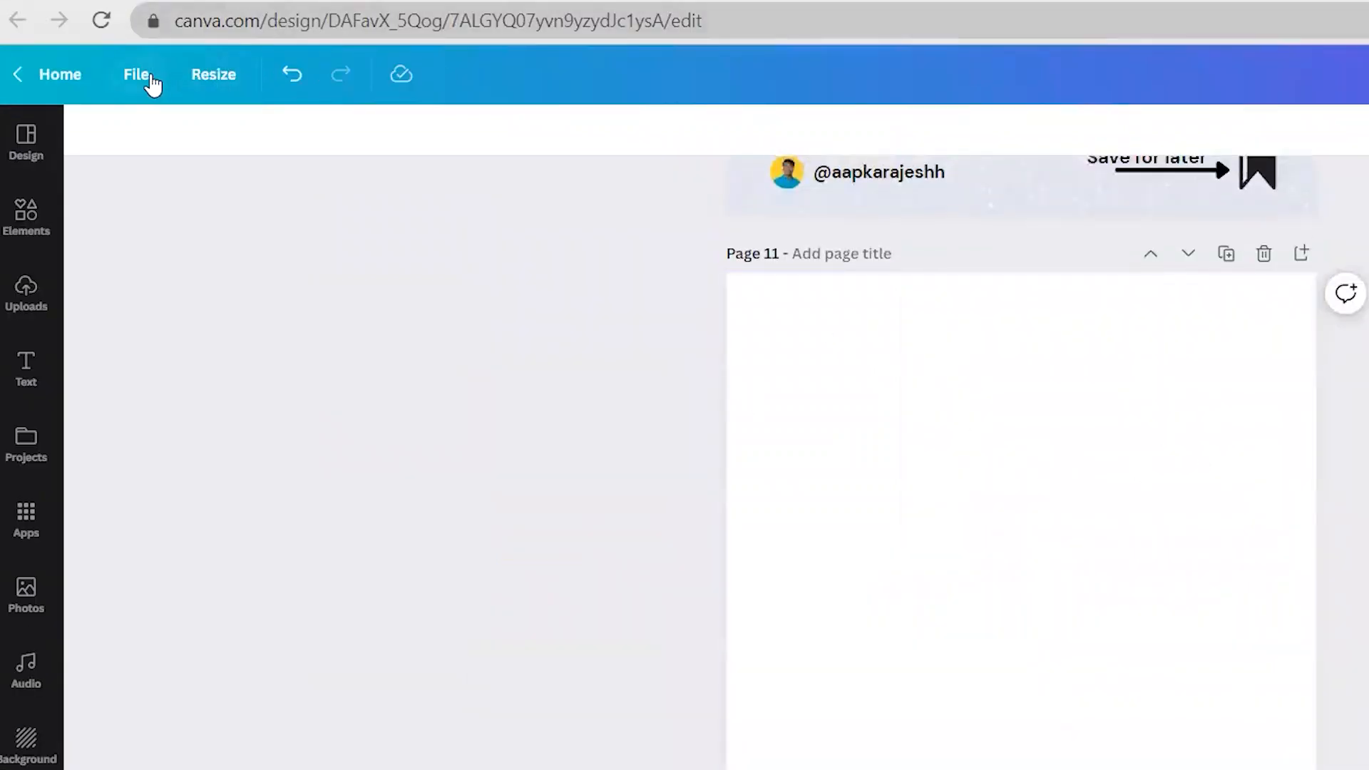
{"action": "left_click", "coordinate": [136, 74]}
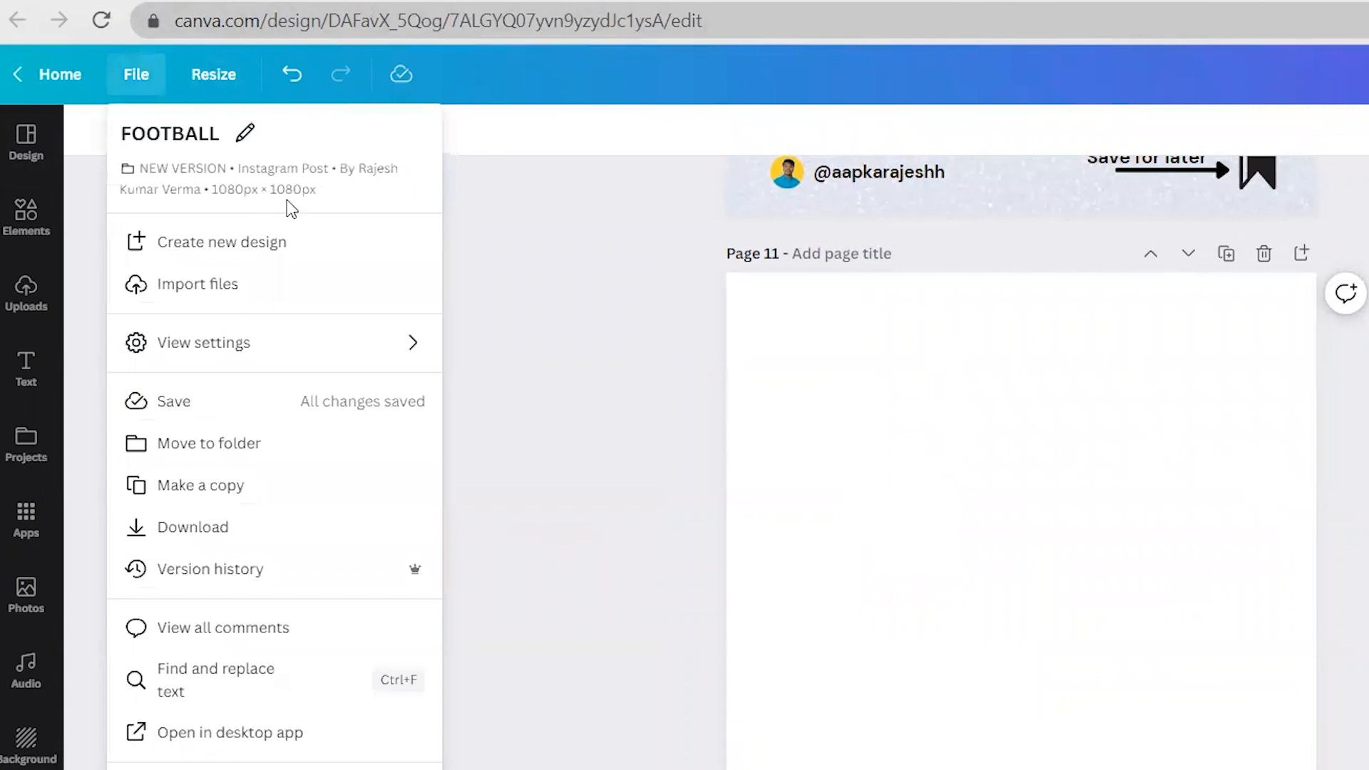
{"action": "left_click", "coordinate": [550, 330]}
{"action": "scroll", "coordinate": [1314, 614], "scroll_direction": "down", "scroll_amount": 6}
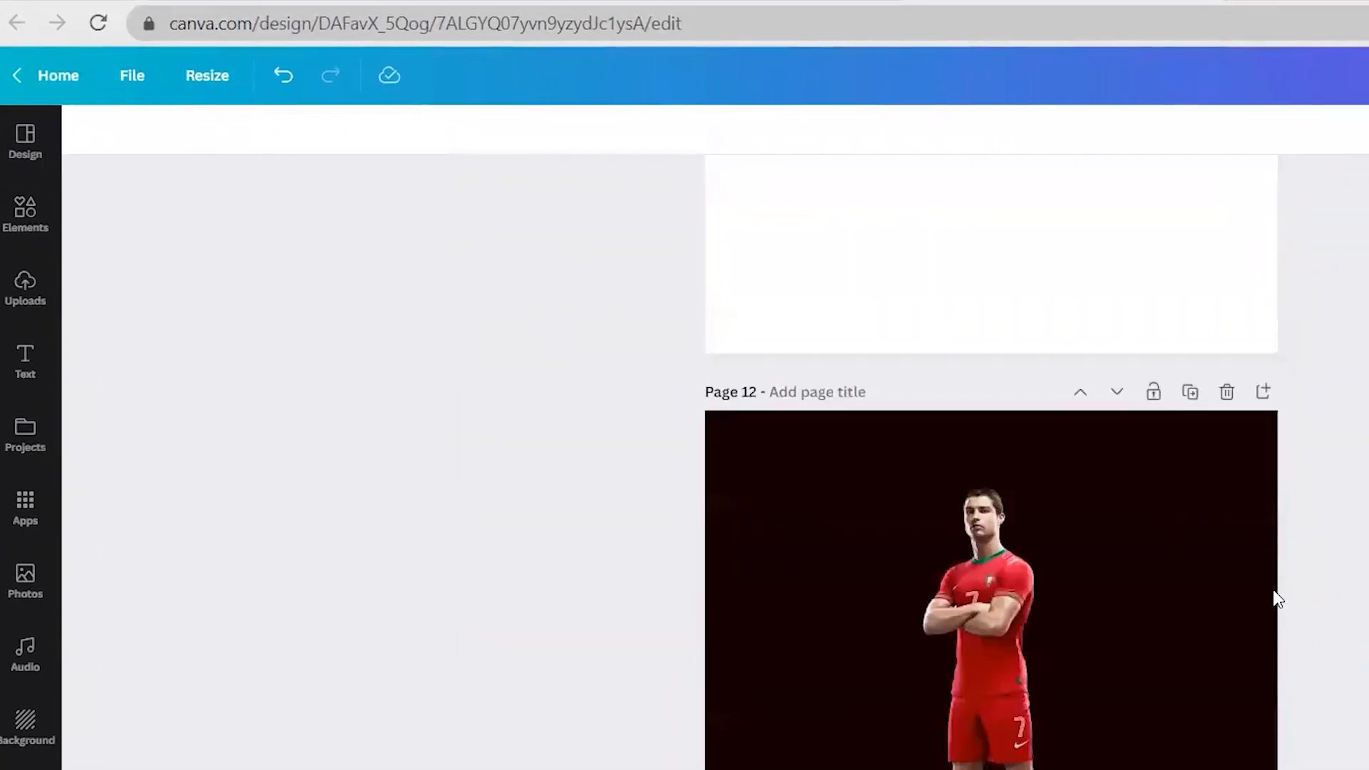
{"action": "scroll", "coordinate": [1276, 599], "scroll_direction": "down", "scroll_amount": 2}
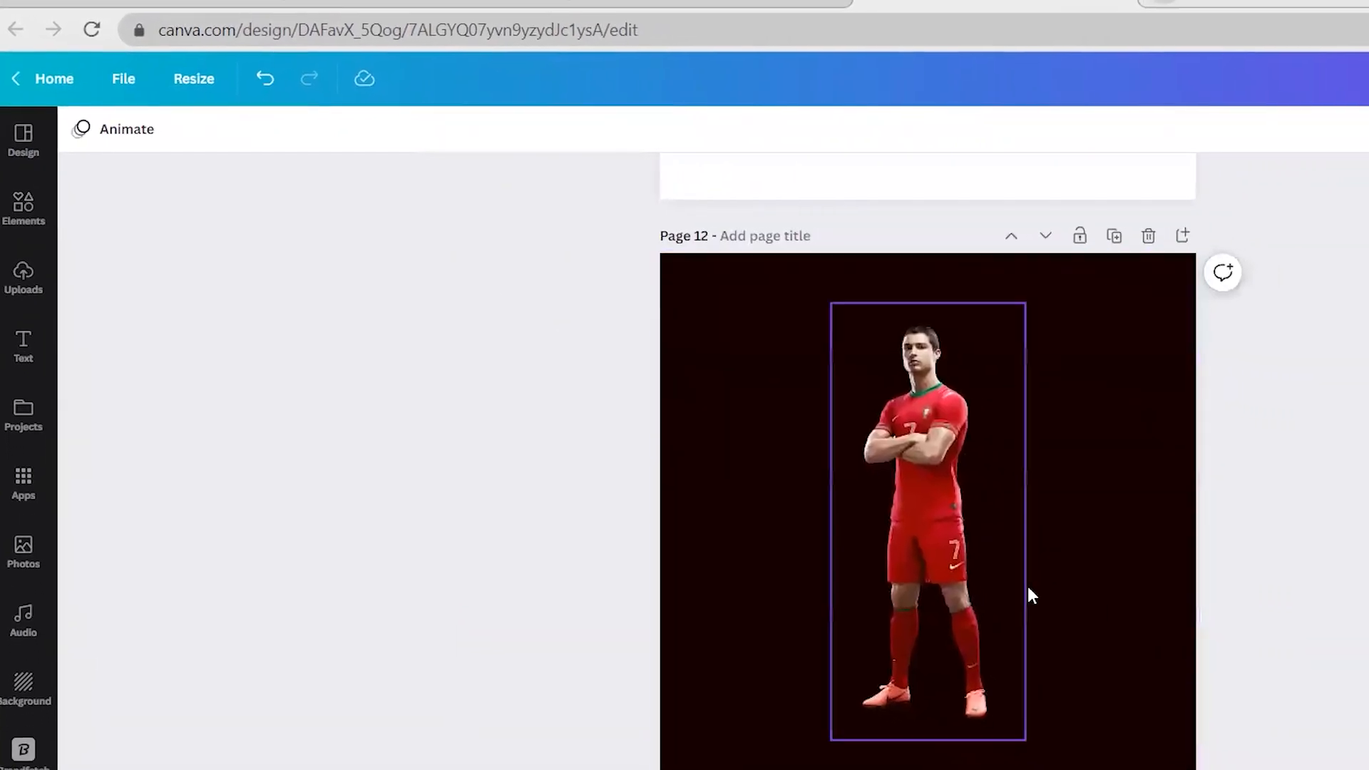
{"action": "scroll", "coordinate": [1089, 599], "scroll_direction": "up", "scroll_amount": 2}
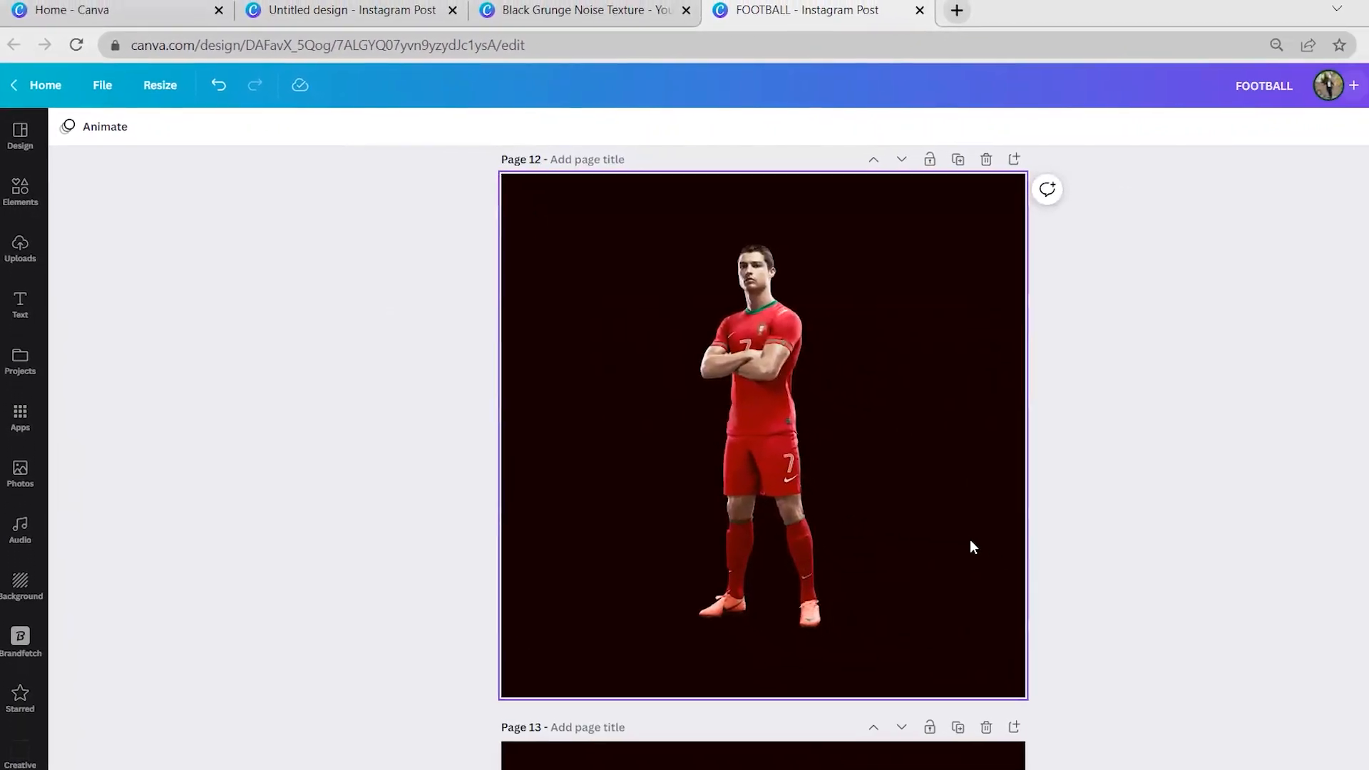
Inspect the page 12 background's hex code and the photo colours, comparing the background with the area around the player's shoes.
{"action": "left_click", "coordinate": [948, 535]}
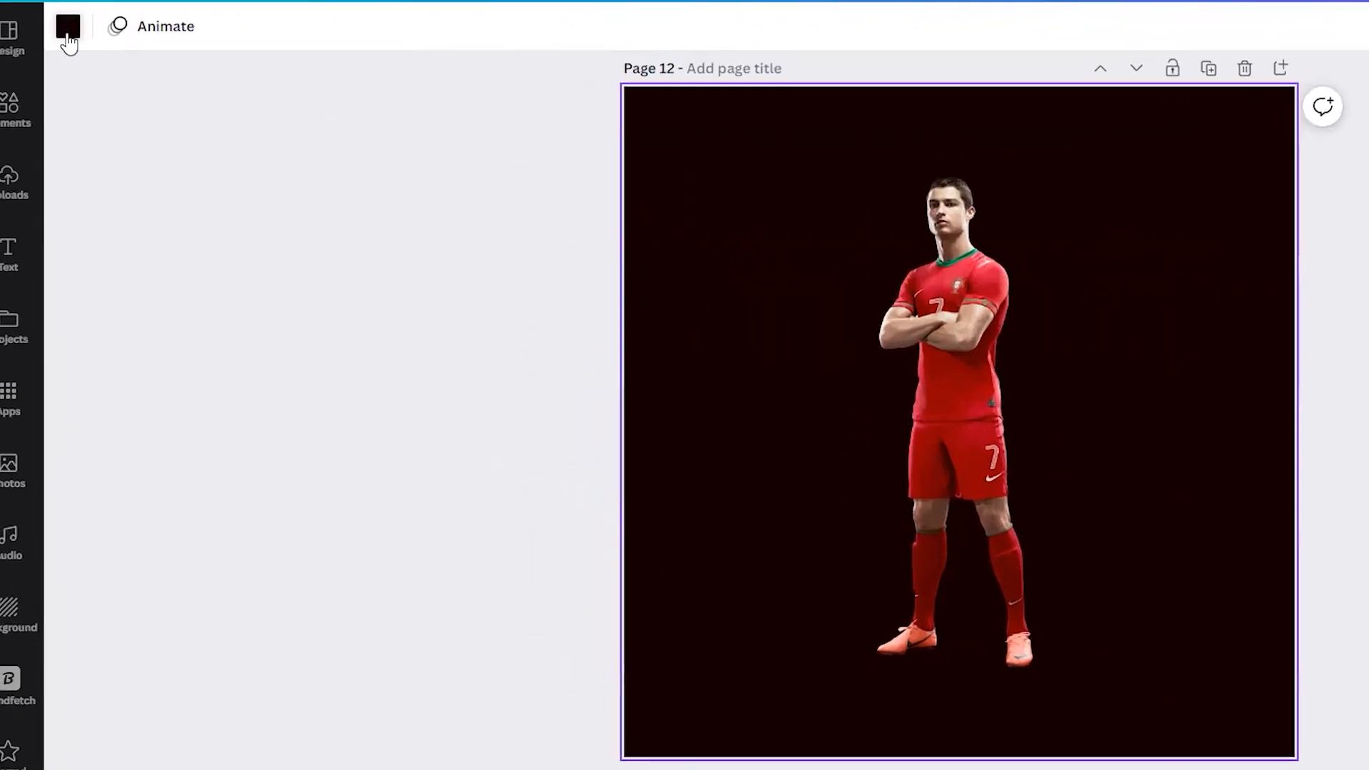
{"action": "left_click", "coordinate": [63, 126]}
{"action": "left_click", "coordinate": [99, 143]}
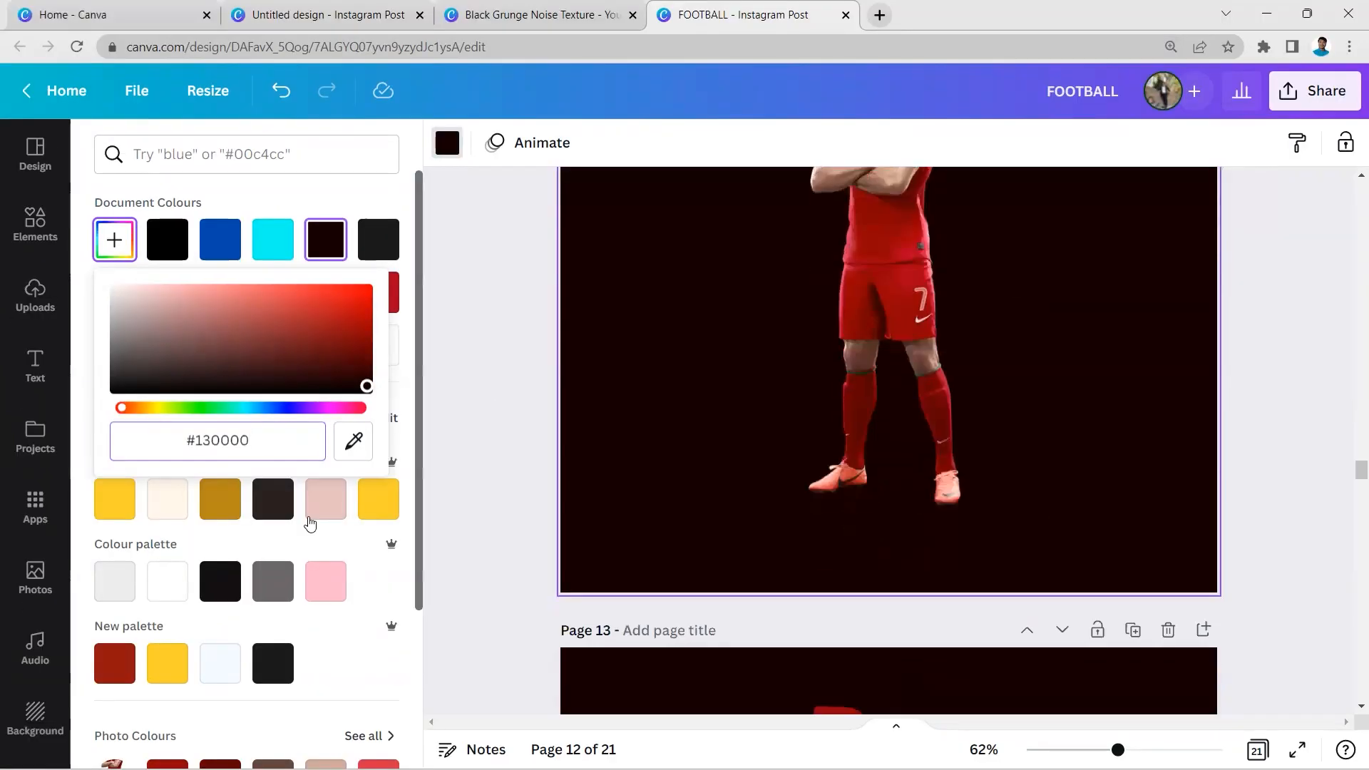
{"action": "scroll", "coordinate": [235, 563], "scroll_direction": "down", "scroll_amount": 5}
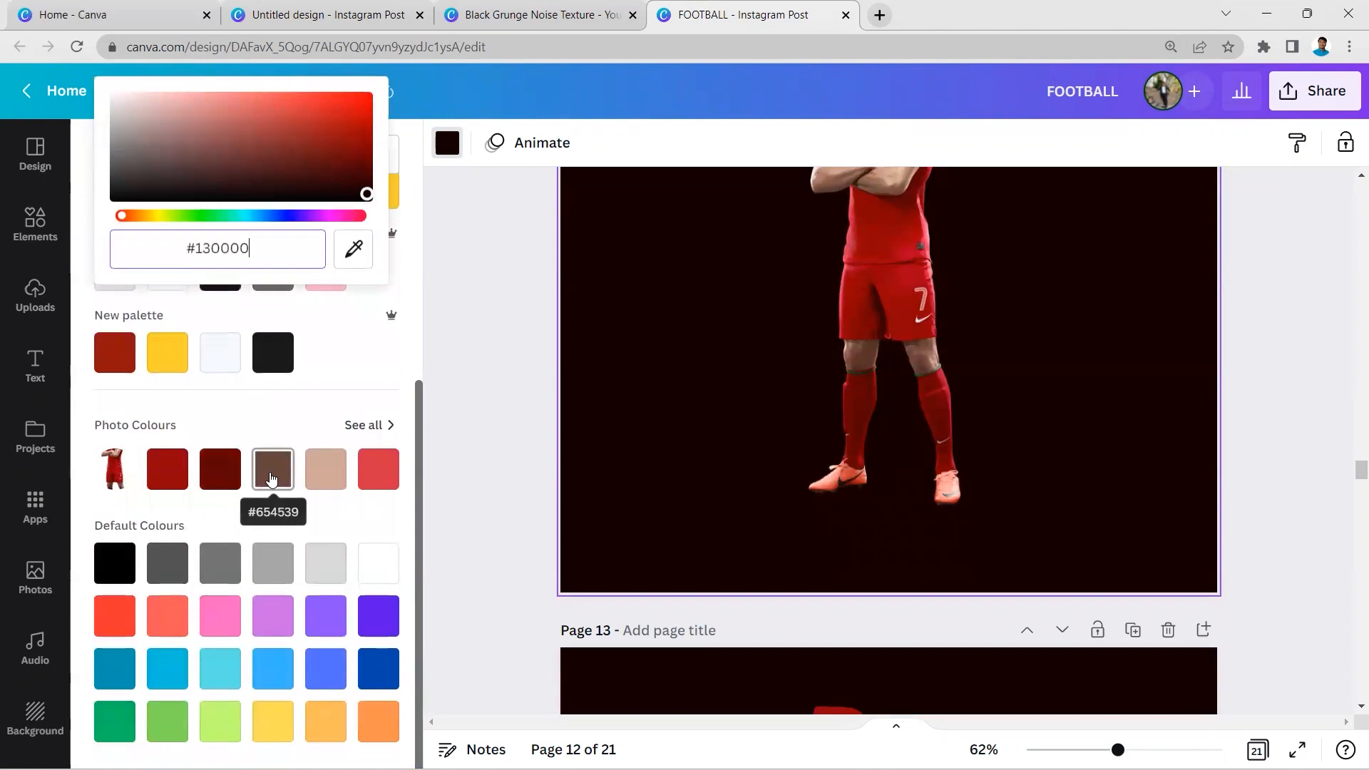
{"action": "scroll", "coordinate": [856, 499], "scroll_direction": "up", "scroll_amount": 10}
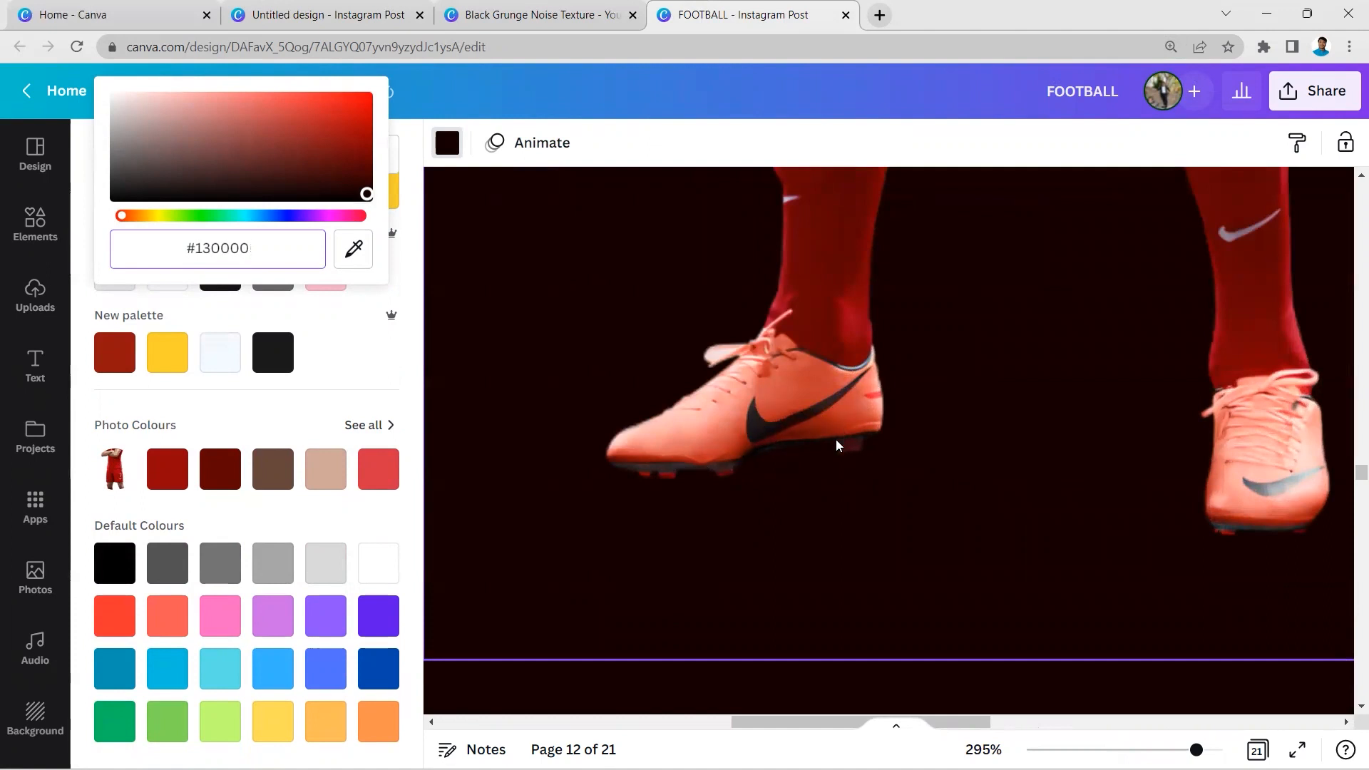
{"action": "scroll", "coordinate": [837, 445], "scroll_direction": "down", "scroll_amount": 10}
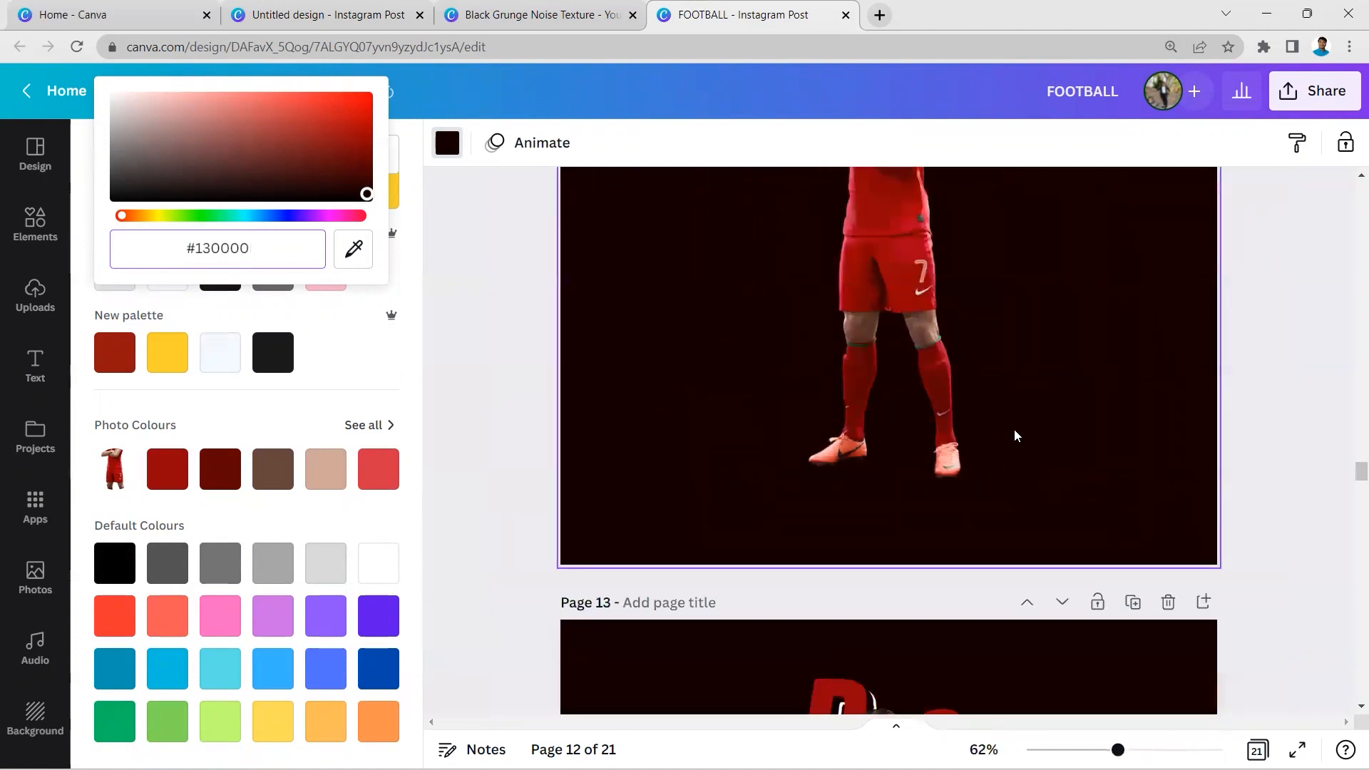
{"action": "scroll", "coordinate": [855, 428], "scroll_direction": "up", "scroll_amount": 3}
{"action": "left_click", "coordinate": [503, 442]}
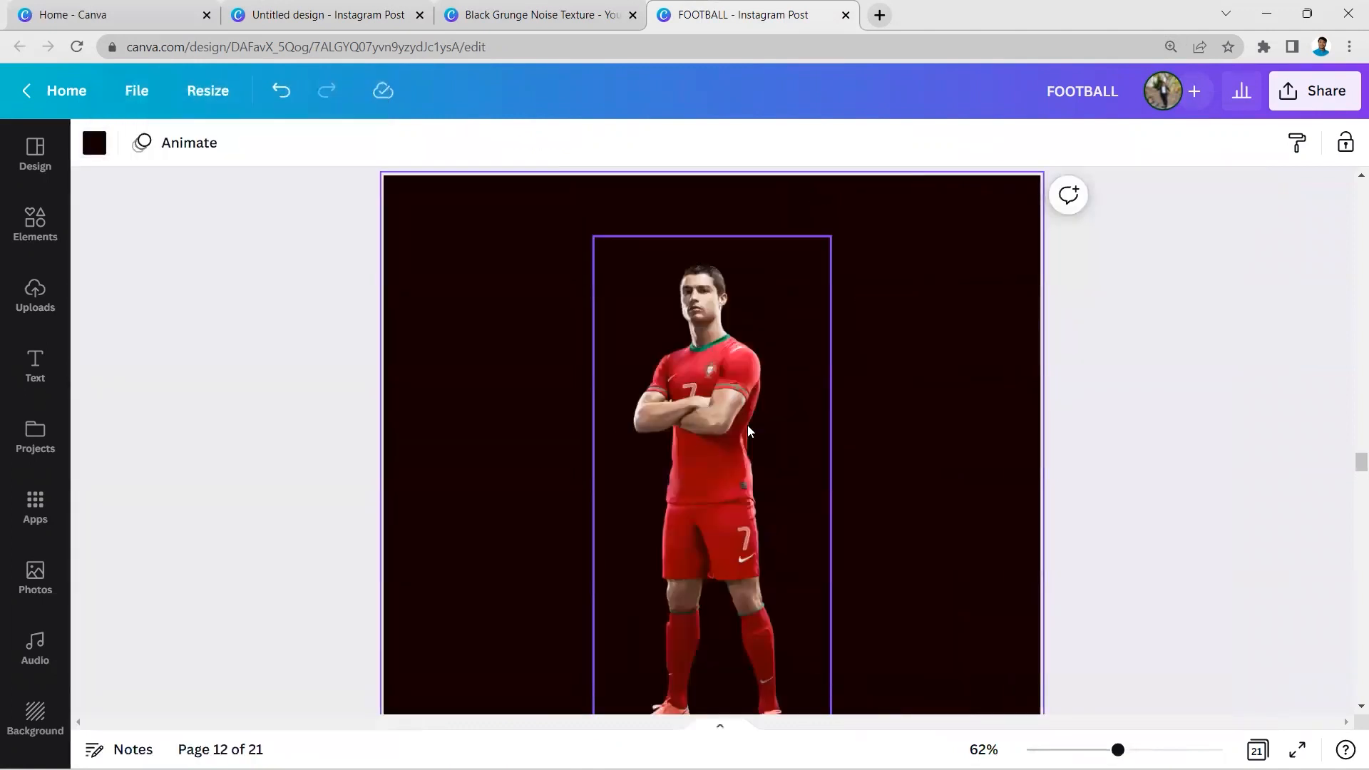
Examine the placement of the locked player image on page 12.
{"action": "scroll", "coordinate": [747, 425], "scroll_direction": "down", "scroll_amount": 1}
{"action": "scroll", "coordinate": [917, 370], "scroll_direction": "down", "scroll_amount": 2}
{"action": "scroll", "coordinate": [917, 383], "scroll_direction": "up", "scroll_amount": 1}
{"action": "scroll", "coordinate": [919, 394], "scroll_direction": "up", "scroll_amount": 2}
{"action": "scroll", "coordinate": [907, 406], "scroll_direction": "down", "scroll_amount": 1}
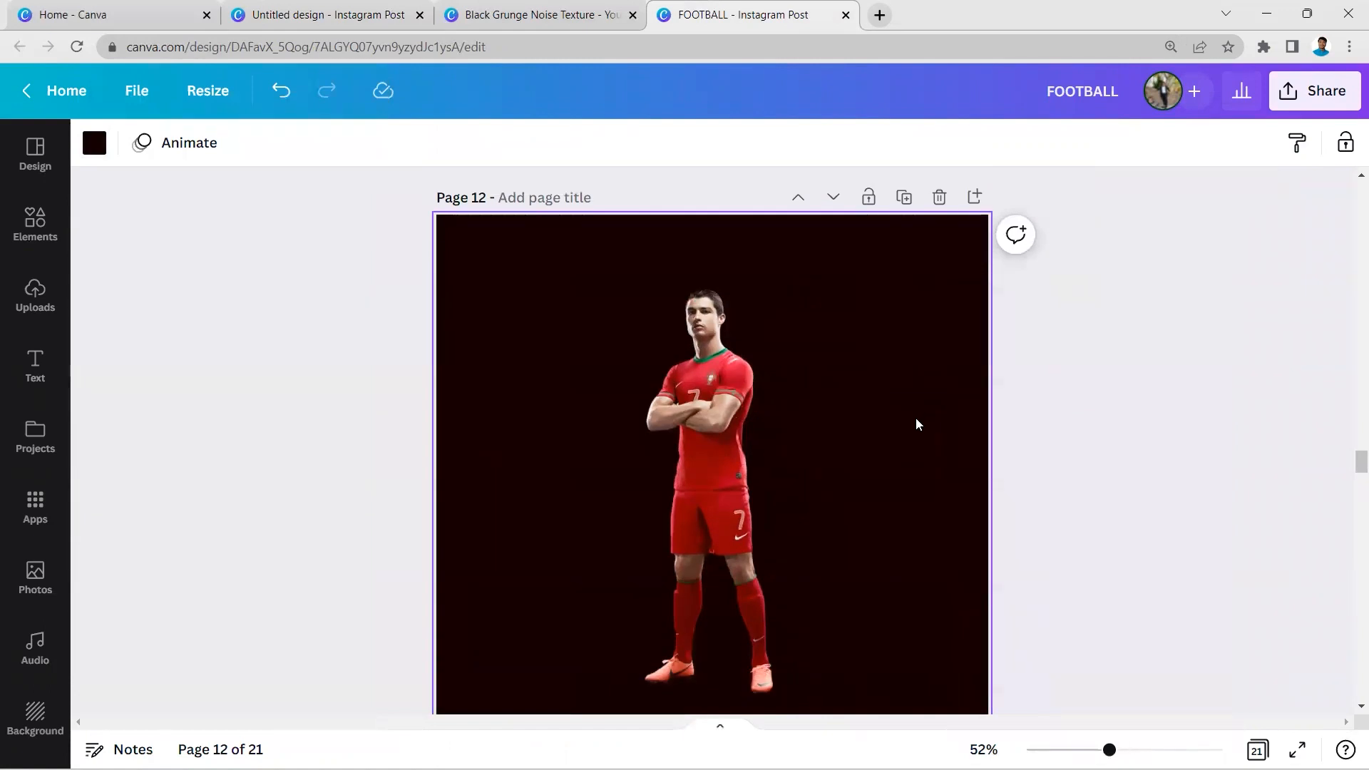
{"action": "left_click", "coordinate": [686, 462]}
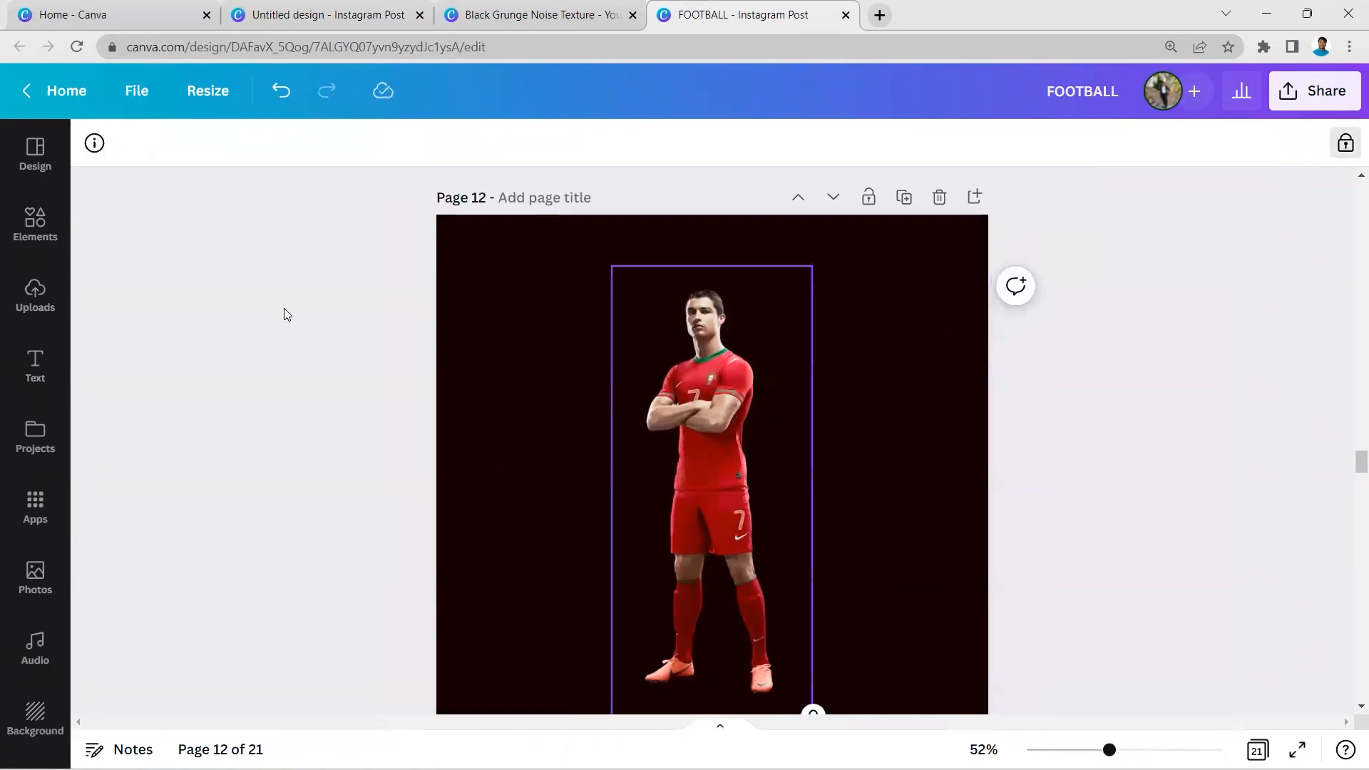
{"action": "scroll", "coordinate": [753, 451], "scroll_direction": "down", "scroll_amount": 1}
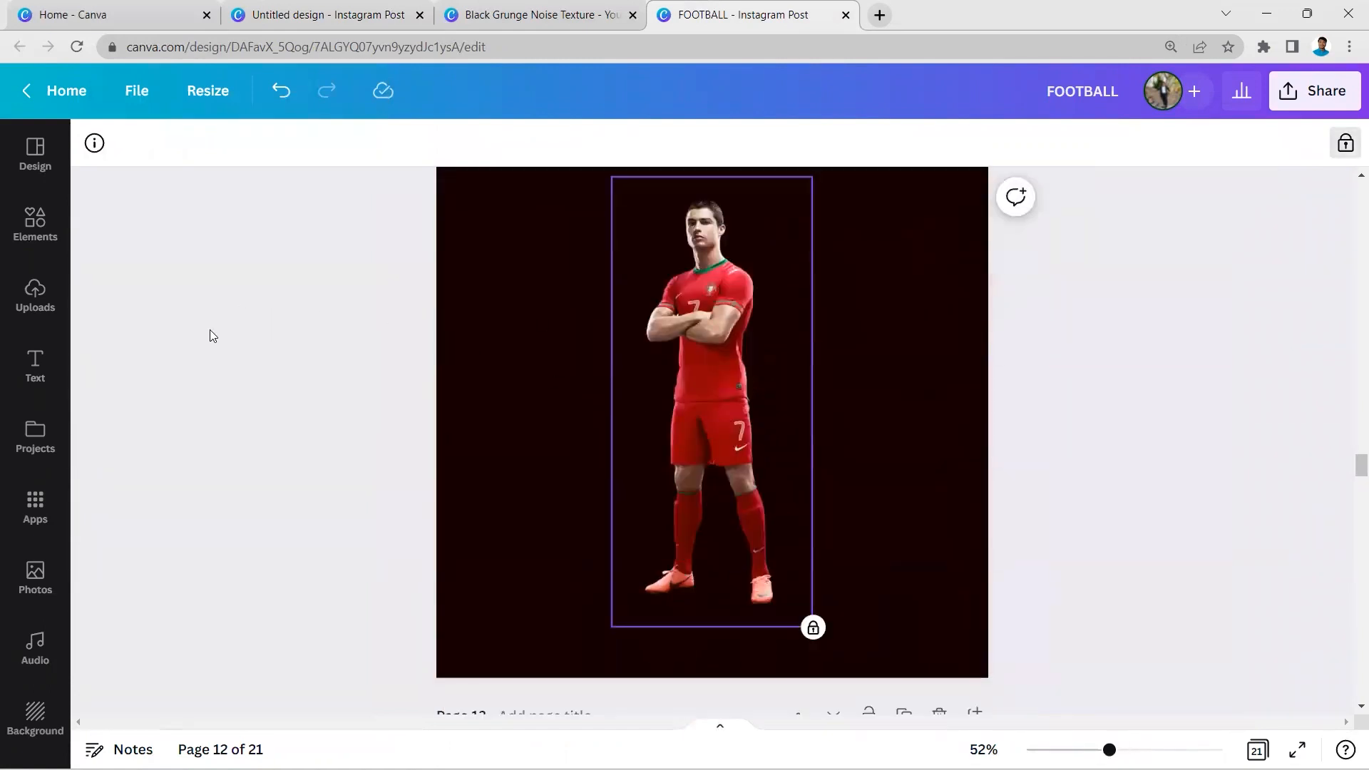
Browse the Downloads folder from the image upload dialog and close it without choosing a file.
{"action": "left_click", "coordinate": [31, 305]}
{"action": "left_click", "coordinate": [186, 206]}
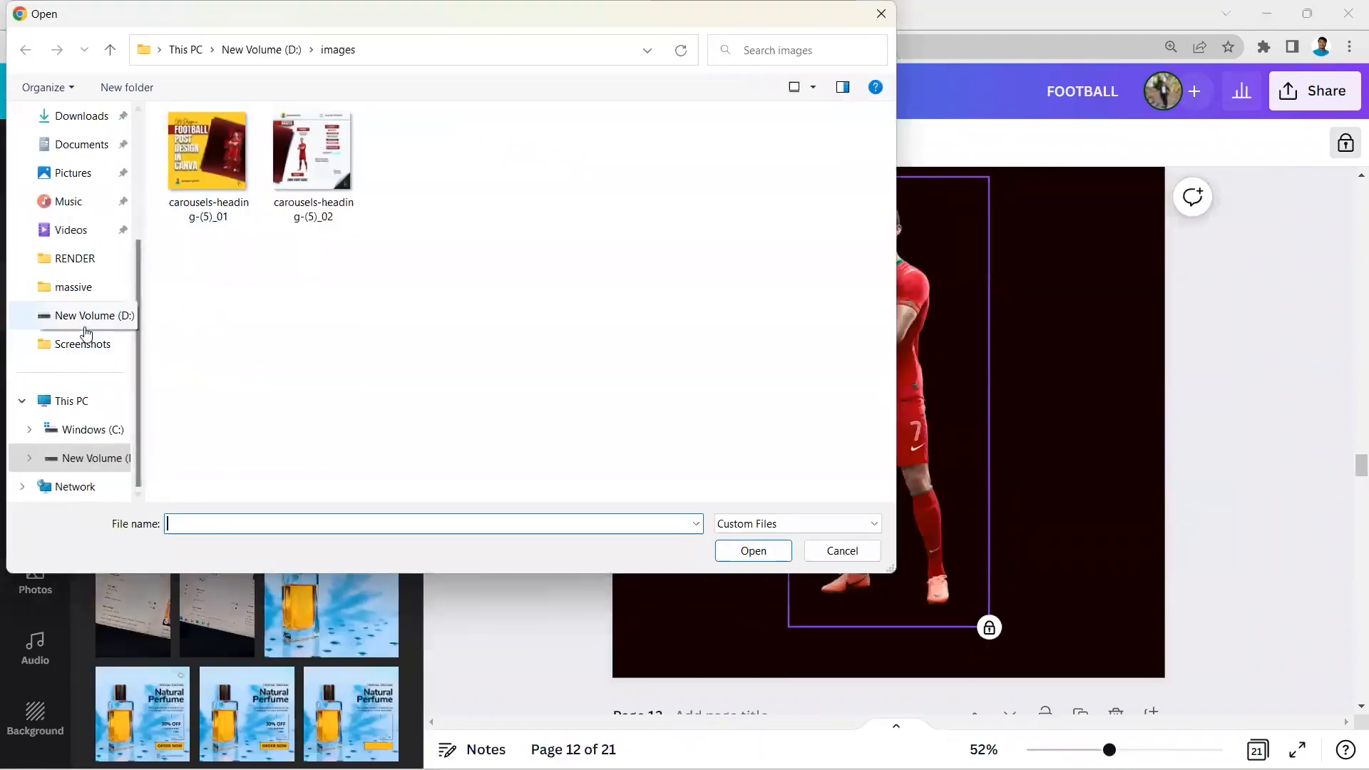
{"action": "left_click", "coordinate": [71, 116]}
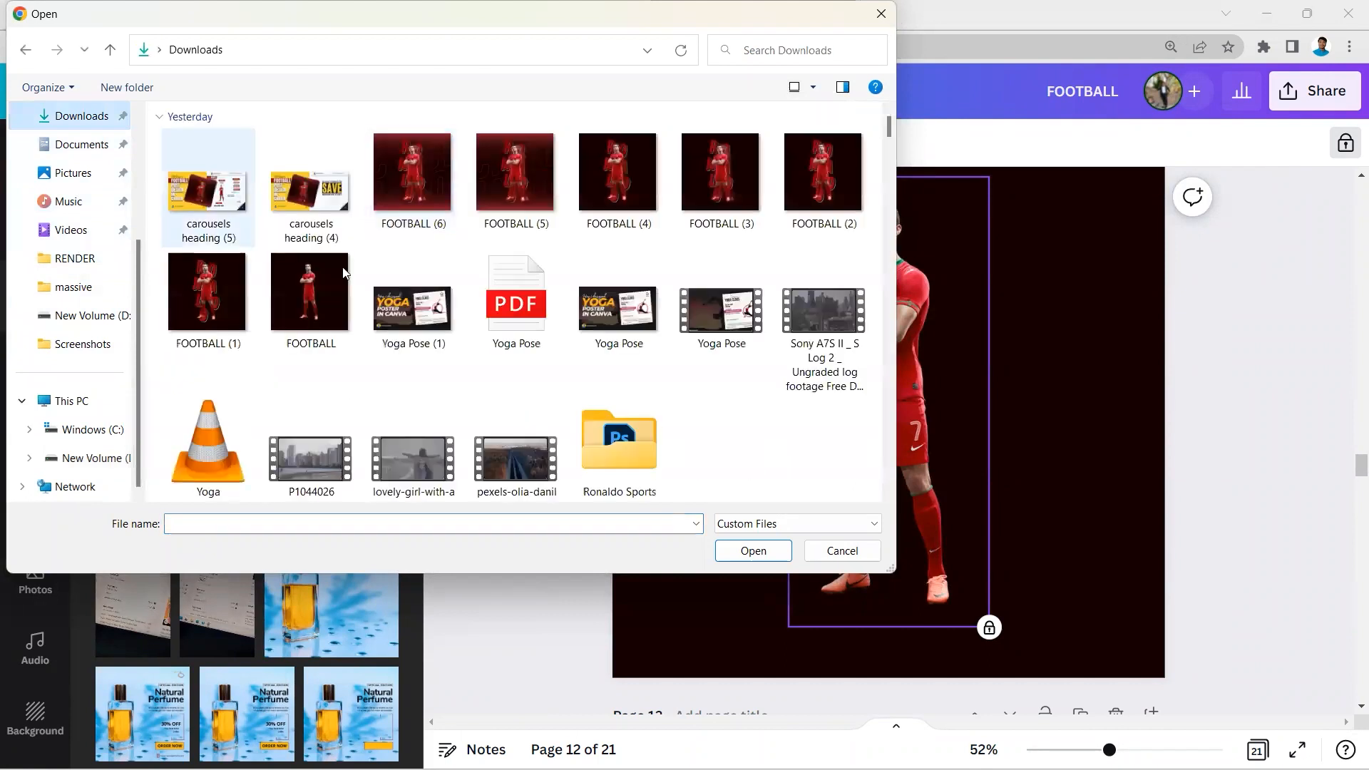
{"action": "left_click", "coordinate": [880, 16]}
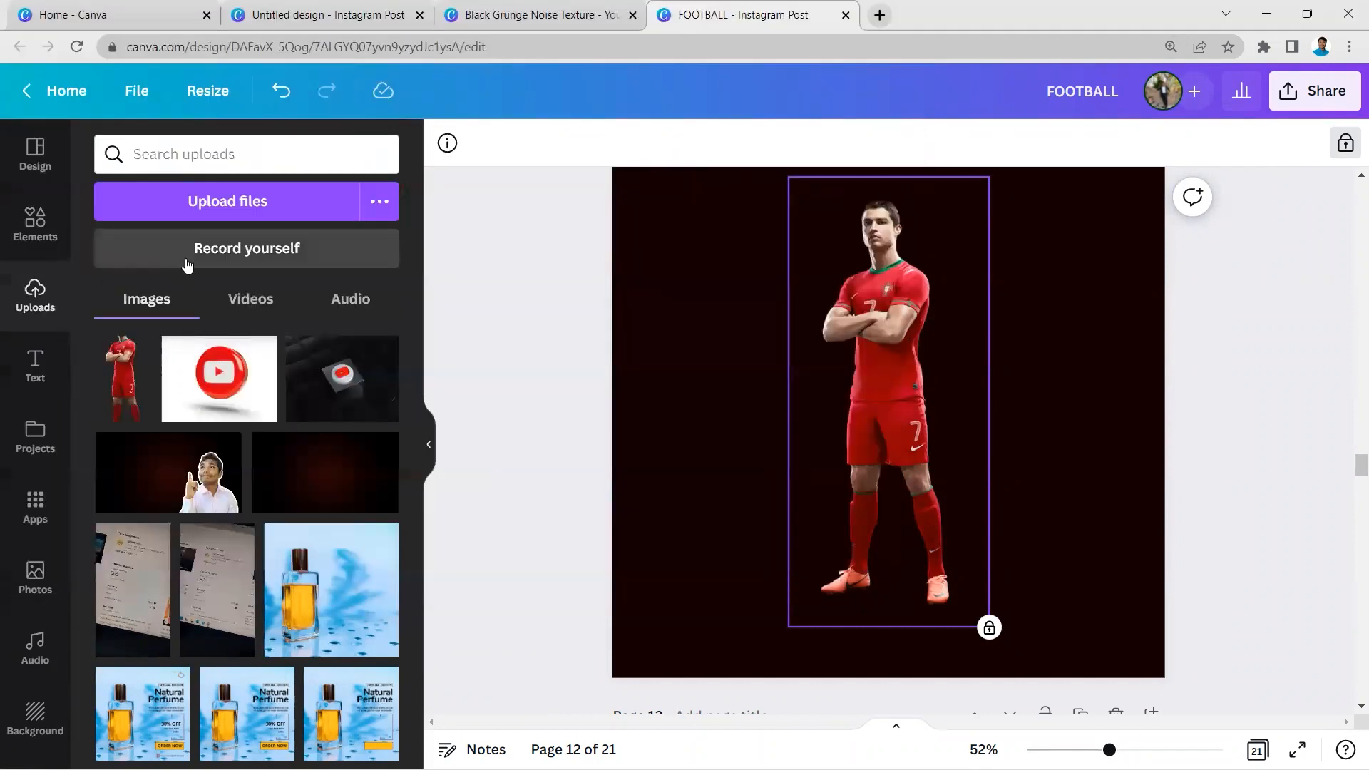
Add the uploaded red-kit player image to page 12 and align it exactly over the existing player.
{"action": "left_click", "coordinate": [135, 392]}
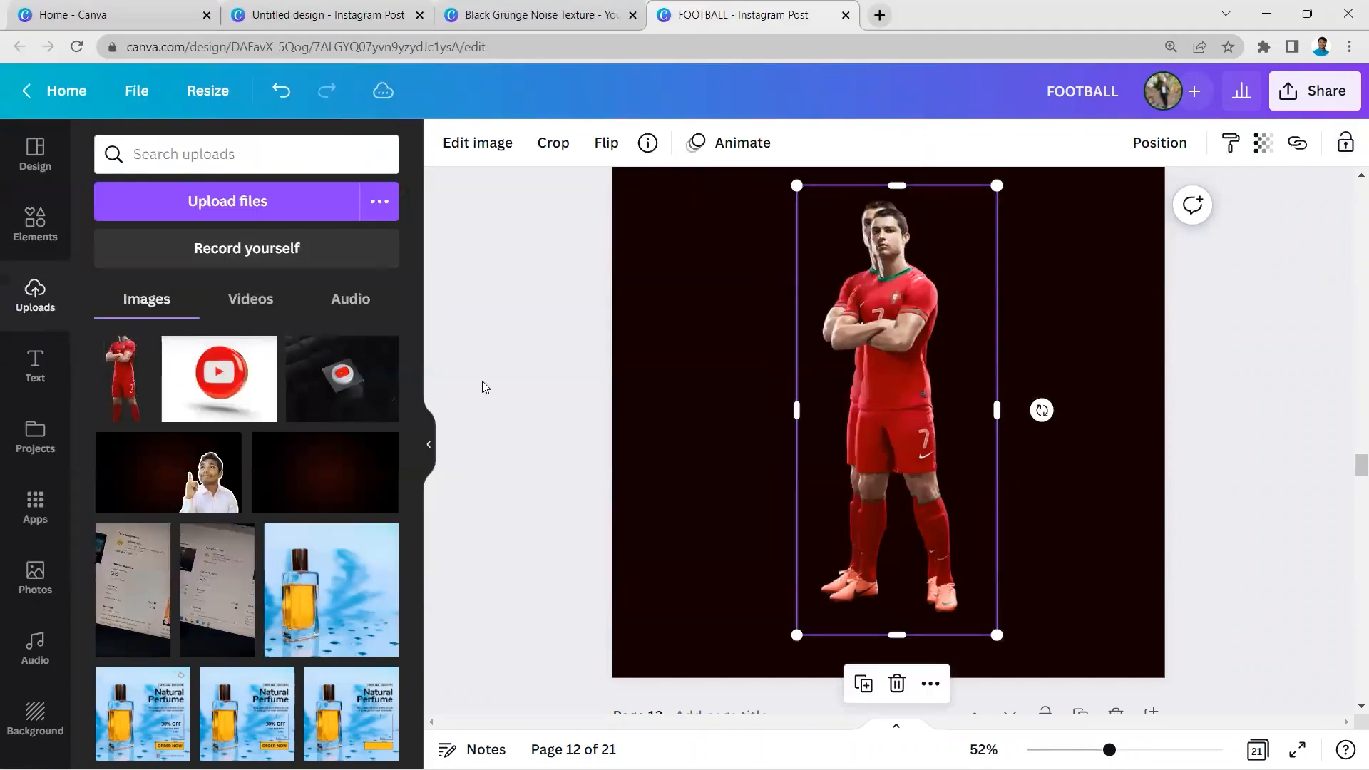
{"action": "left_click", "coordinate": [427, 448]}
{"action": "left_click_drag", "start_coordinate": [782, 421], "coordinate": [749, 376]}
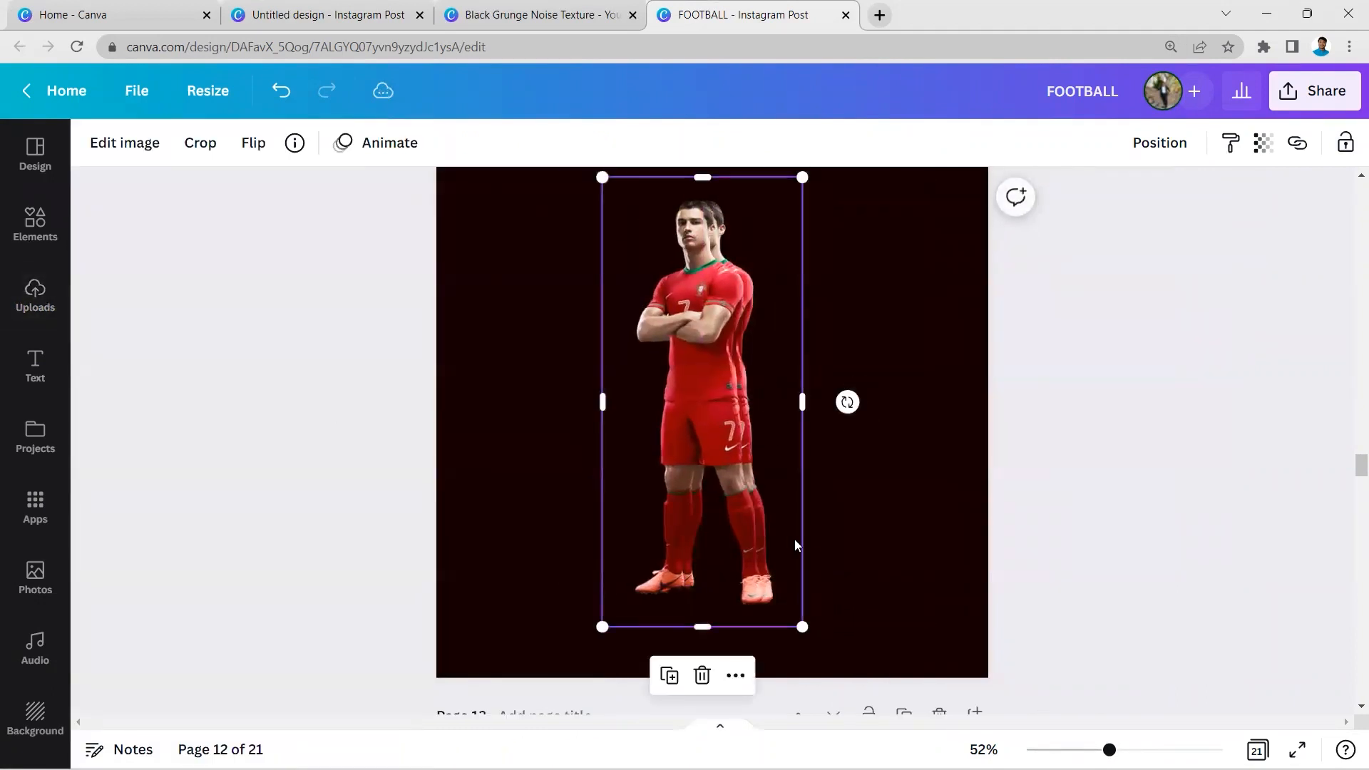
{"action": "scroll", "coordinate": [780, 509], "scroll_direction": "down", "scroll_amount": 3}
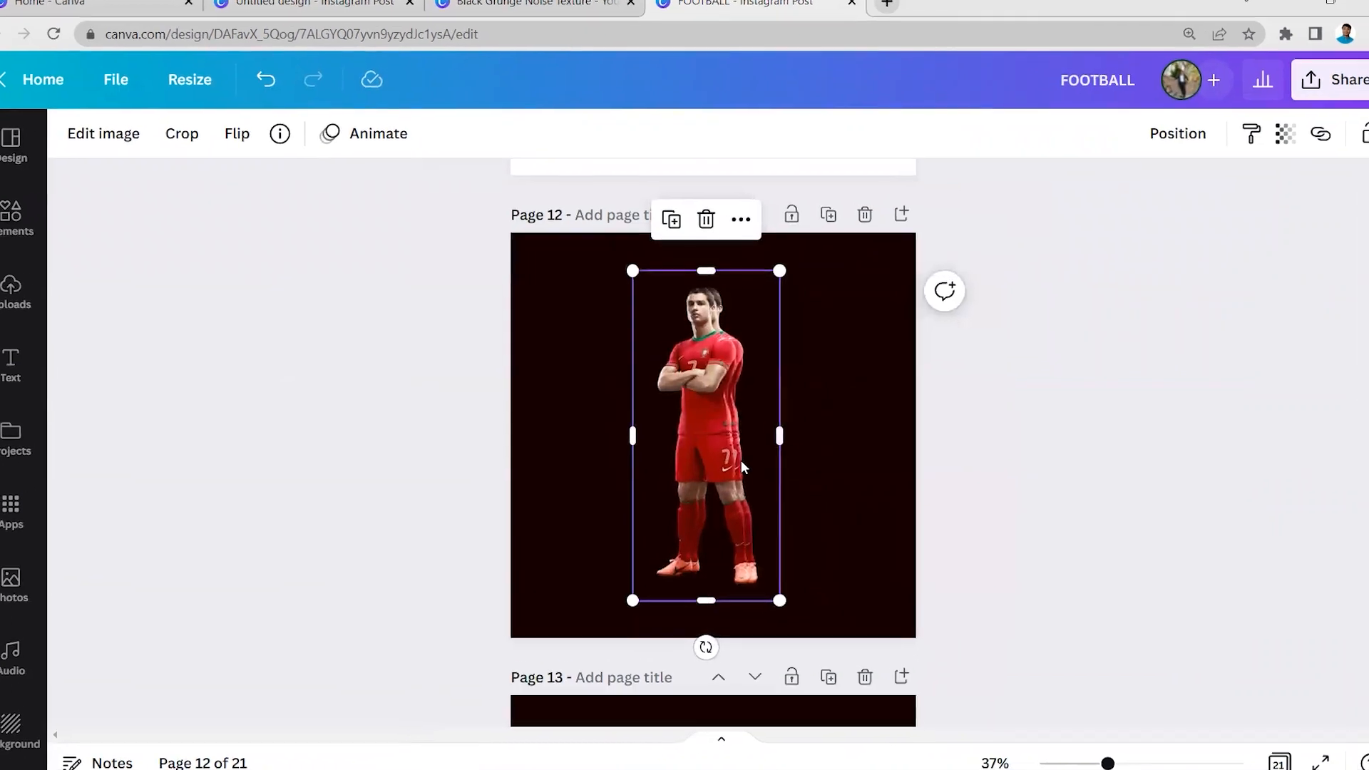
{"action": "left_click_drag", "start_coordinate": [742, 467], "coordinate": [754, 463]}
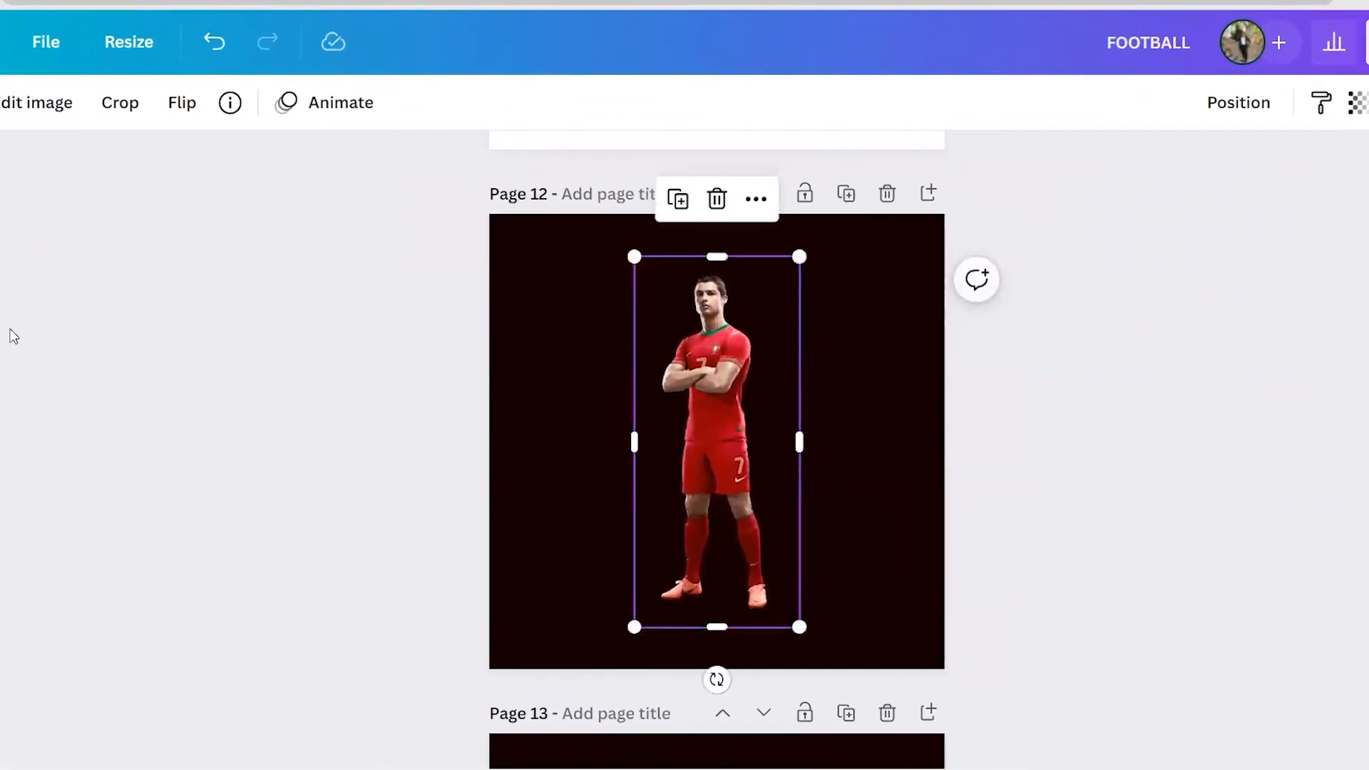
{"action": "key", "text": "ctrl+minus"}
{"action": "scroll", "coordinate": [826, 397], "scroll_direction": "up", "scroll_amount": 3}
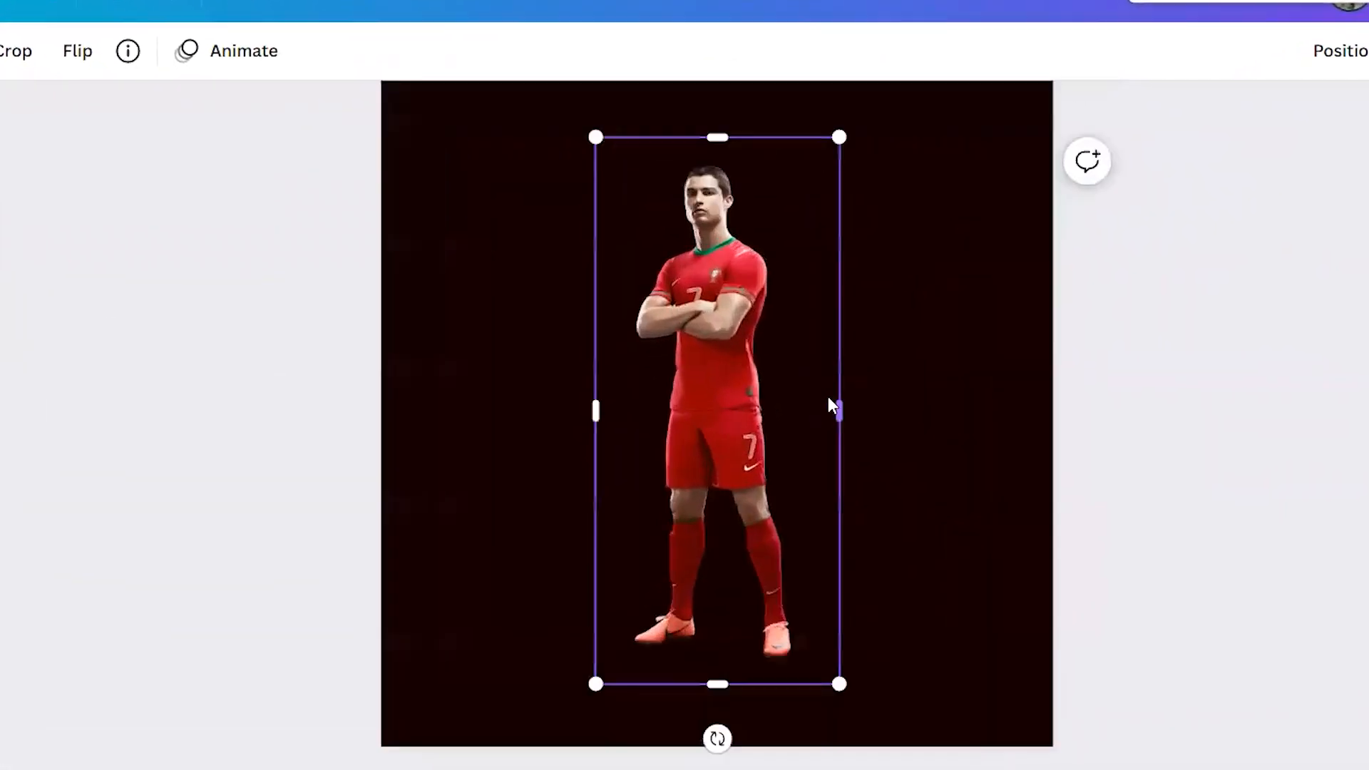
{"action": "left_click", "coordinate": [927, 441]}
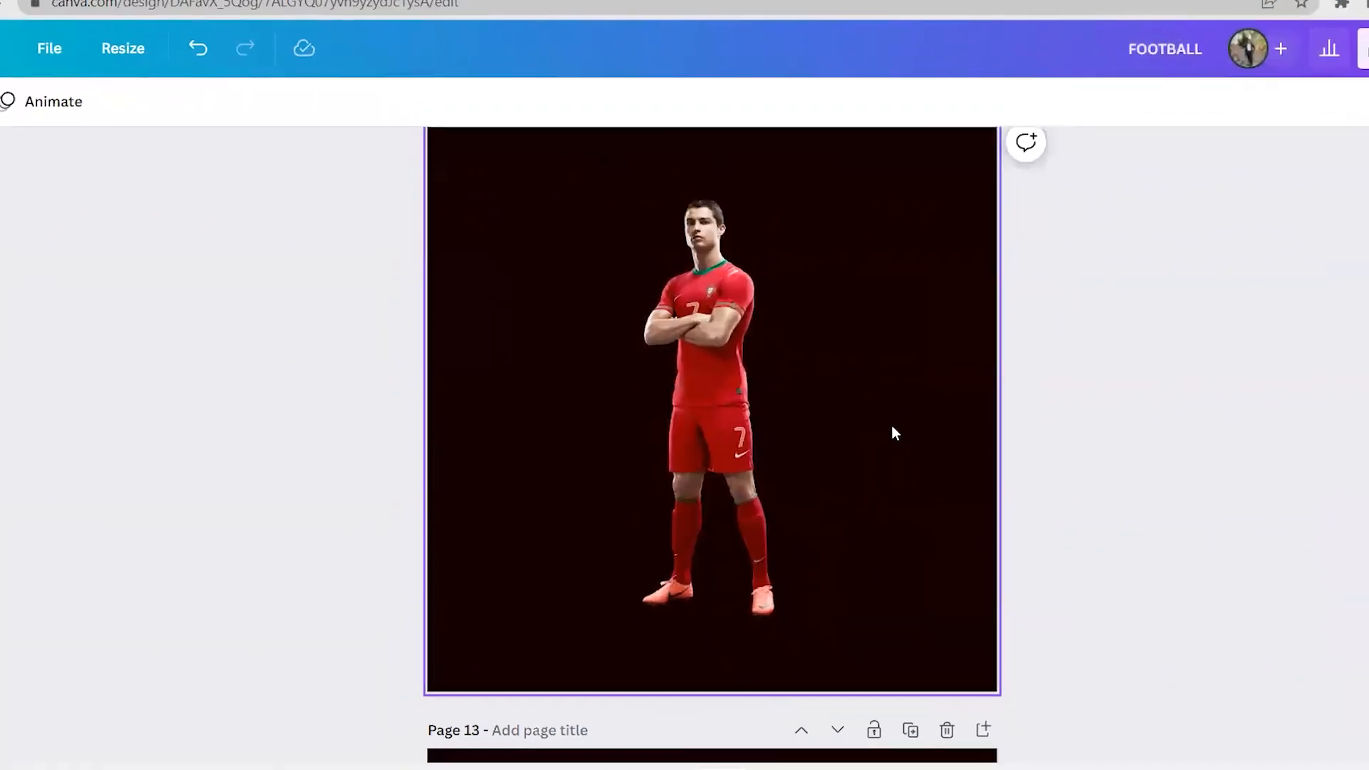
Review the RONALDO lettering behind the player on page 13 and the offset letter R example on page 14.
{"action": "scroll", "coordinate": [893, 428], "scroll_direction": "down", "scroll_amount": 5}
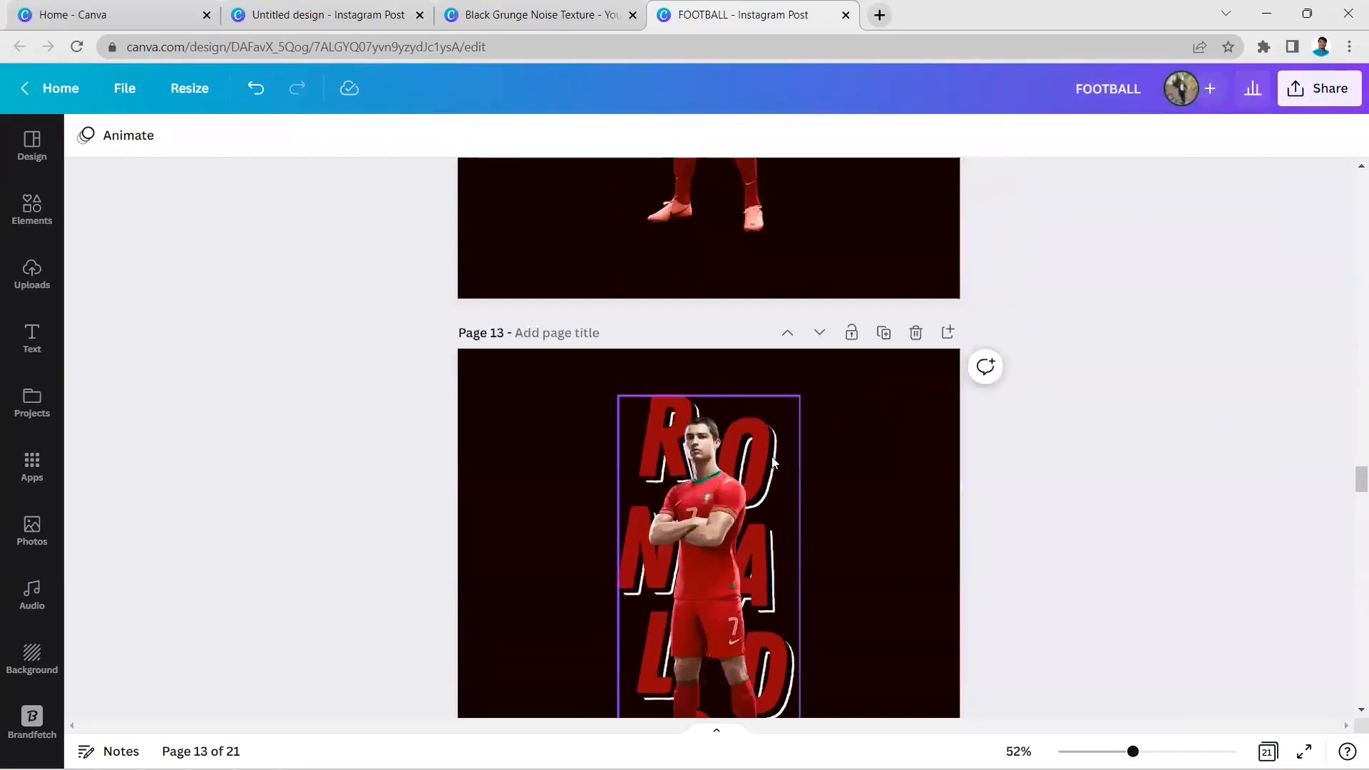
{"action": "scroll", "coordinate": [770, 450], "scroll_direction": "down", "scroll_amount": 2}
{"action": "scroll", "coordinate": [783, 449], "scroll_direction": "up", "scroll_amount": 1}
{"action": "scroll", "coordinate": [782, 439], "scroll_direction": "down", "scroll_amount": 1}
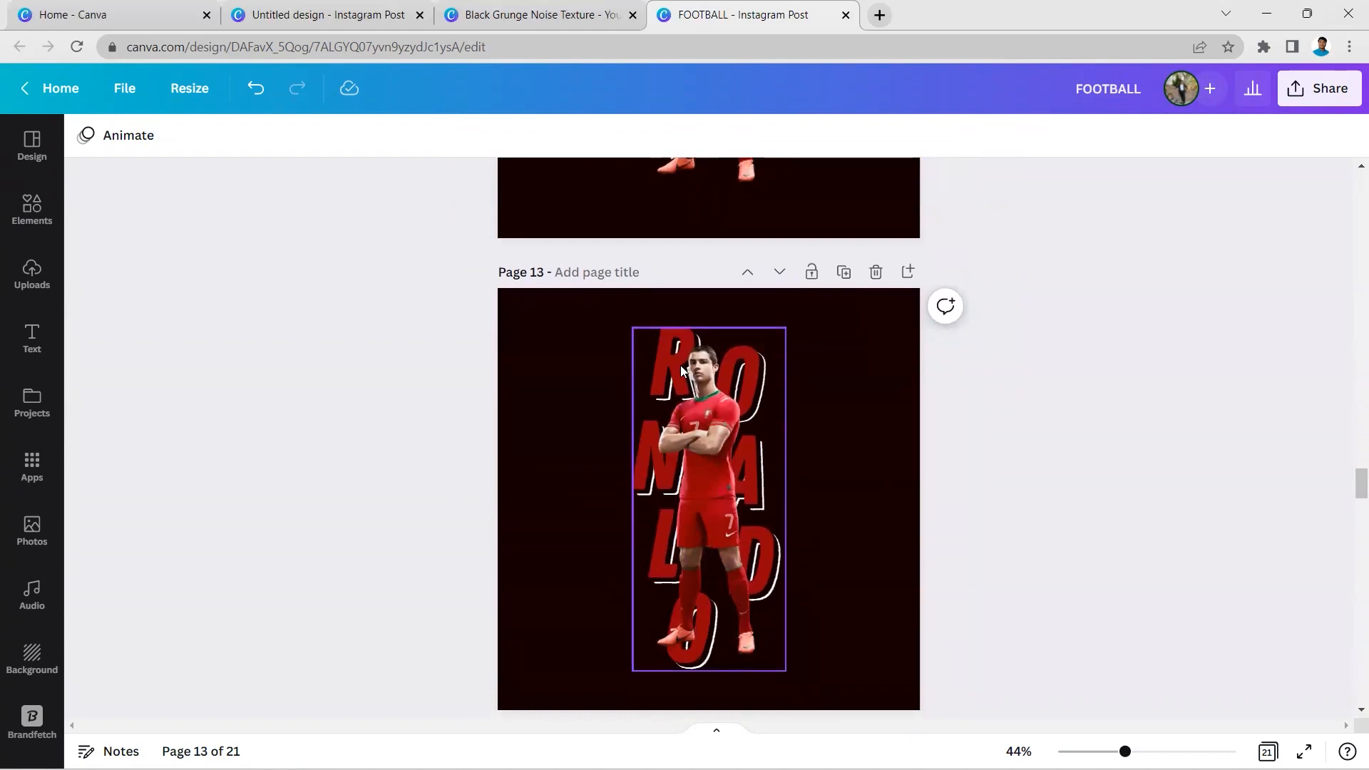
{"action": "scroll", "coordinate": [763, 411], "scroll_direction": "down", "scroll_amount": 3}
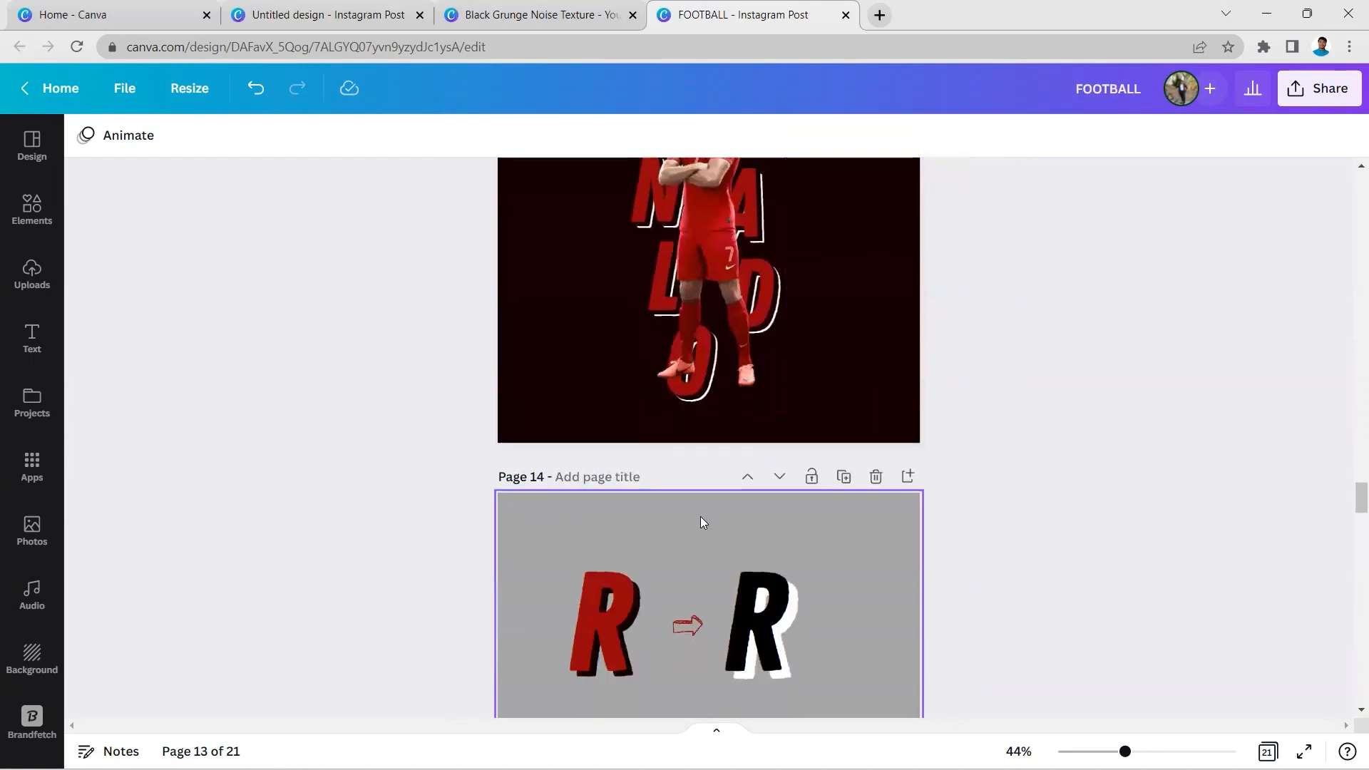
Duplicate the red letter R on page 14, remove the copy's shadow effect and place it below the original.
{"action": "scroll", "coordinate": [693, 513], "scroll_direction": "down", "scroll_amount": 2}
{"action": "scroll", "coordinate": [690, 512], "scroll_direction": "up", "scroll_amount": 6}
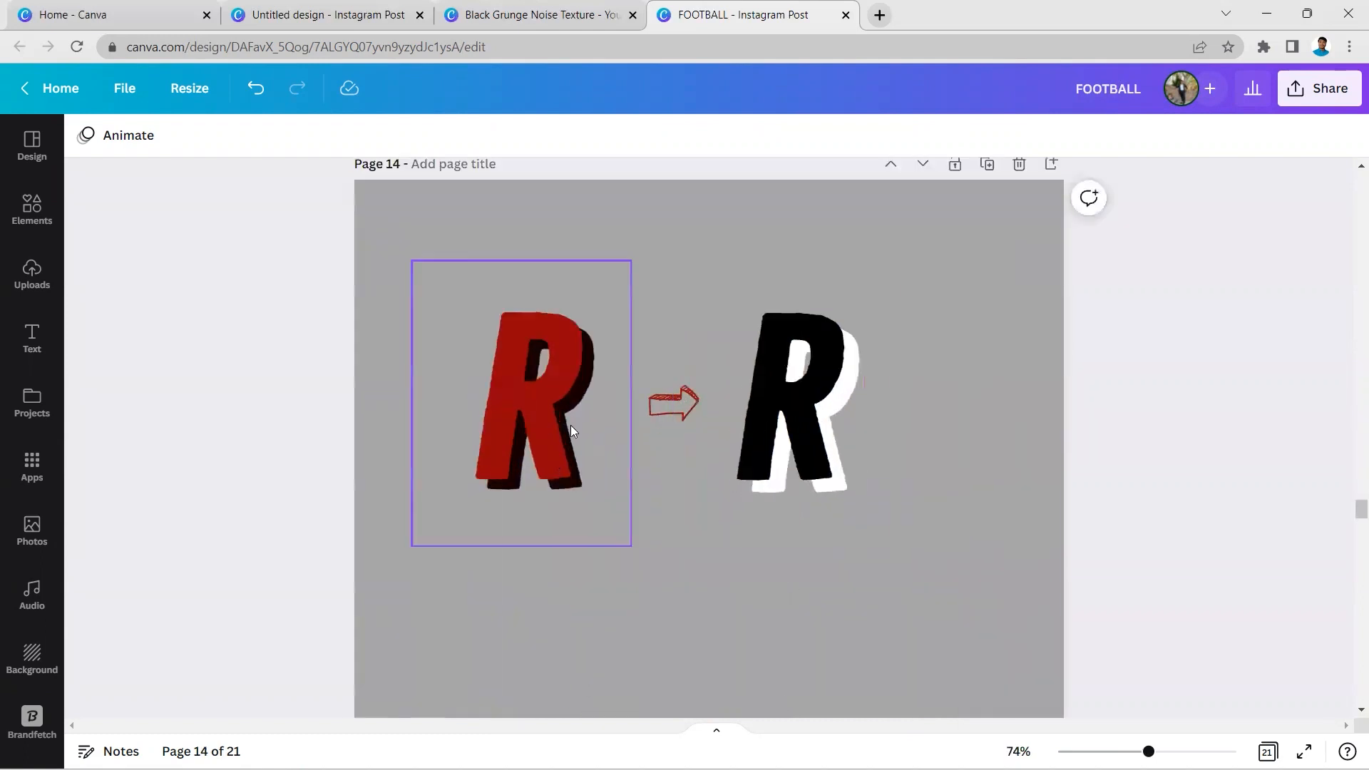
{"action": "left_click", "coordinate": [550, 396]}
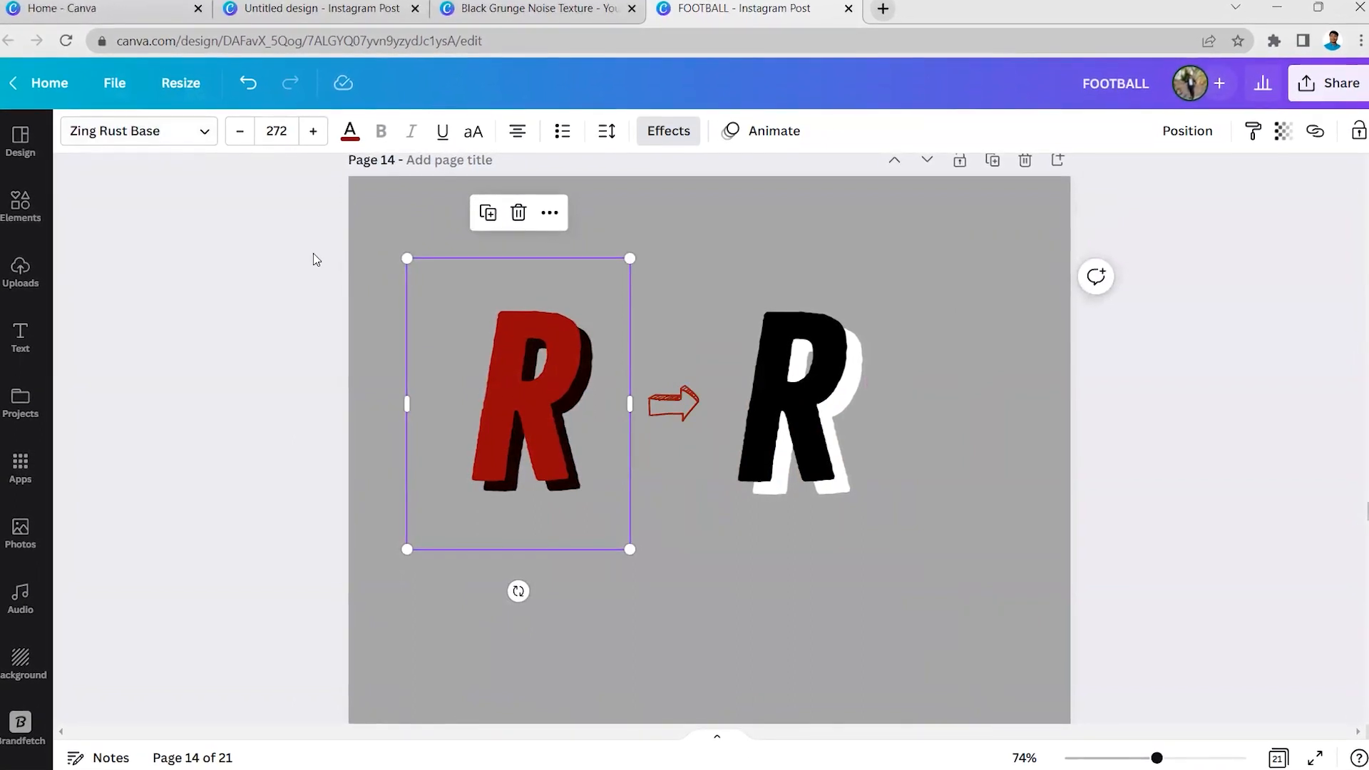
{"action": "left_click_drag", "start_coordinate": [532, 353], "coordinate": [523, 277]}
{"action": "key", "text": "ctrl+d"}
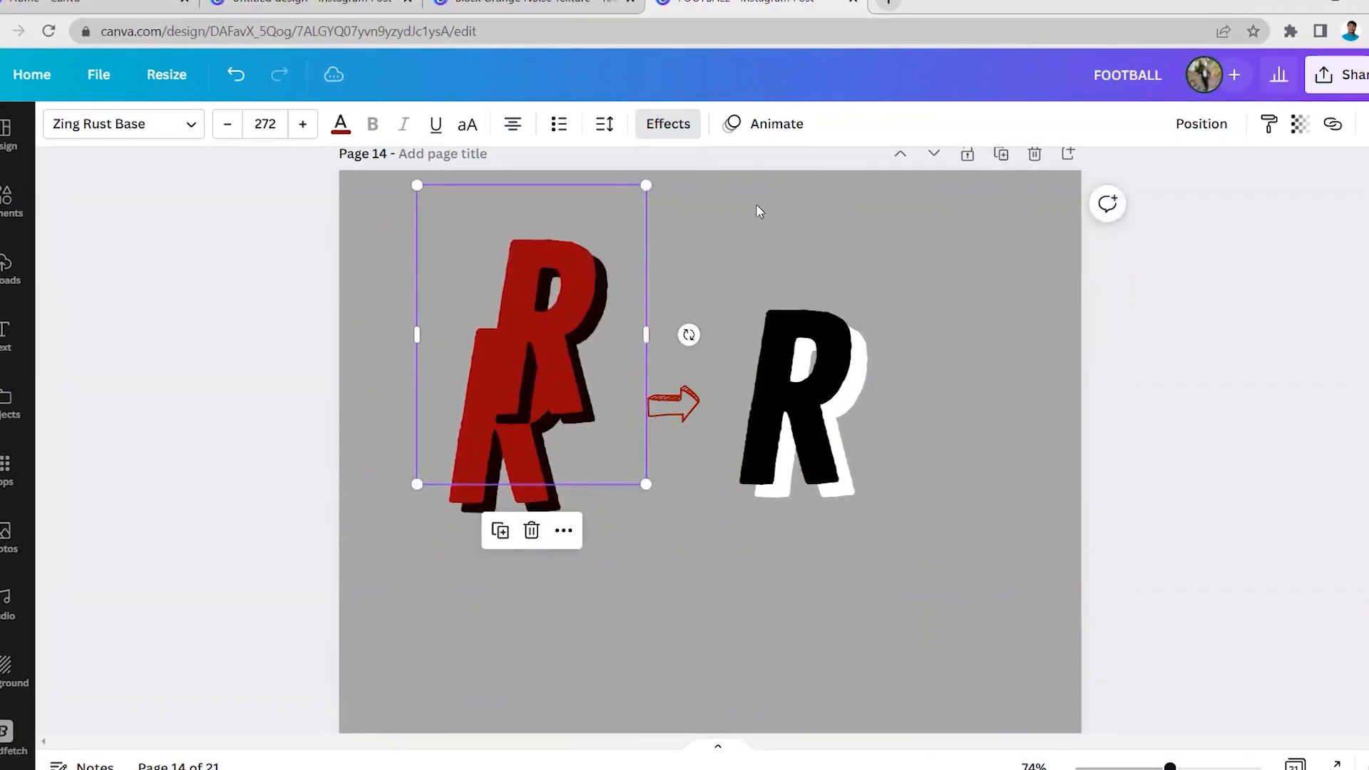
{"action": "left_click", "coordinate": [669, 122]}
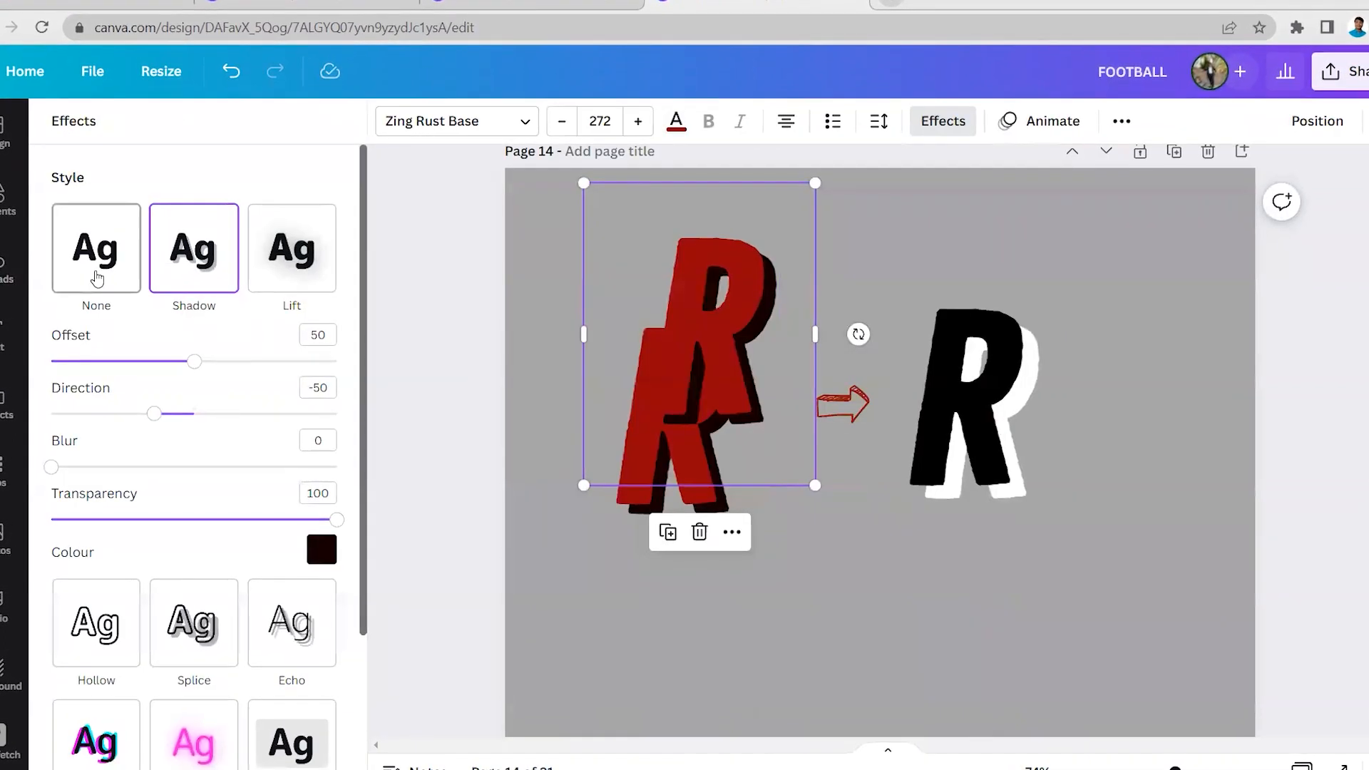
{"action": "left_click", "coordinate": [484, 431]}
{"action": "left_click_drag", "start_coordinate": [558, 339], "coordinate": [720, 558]}
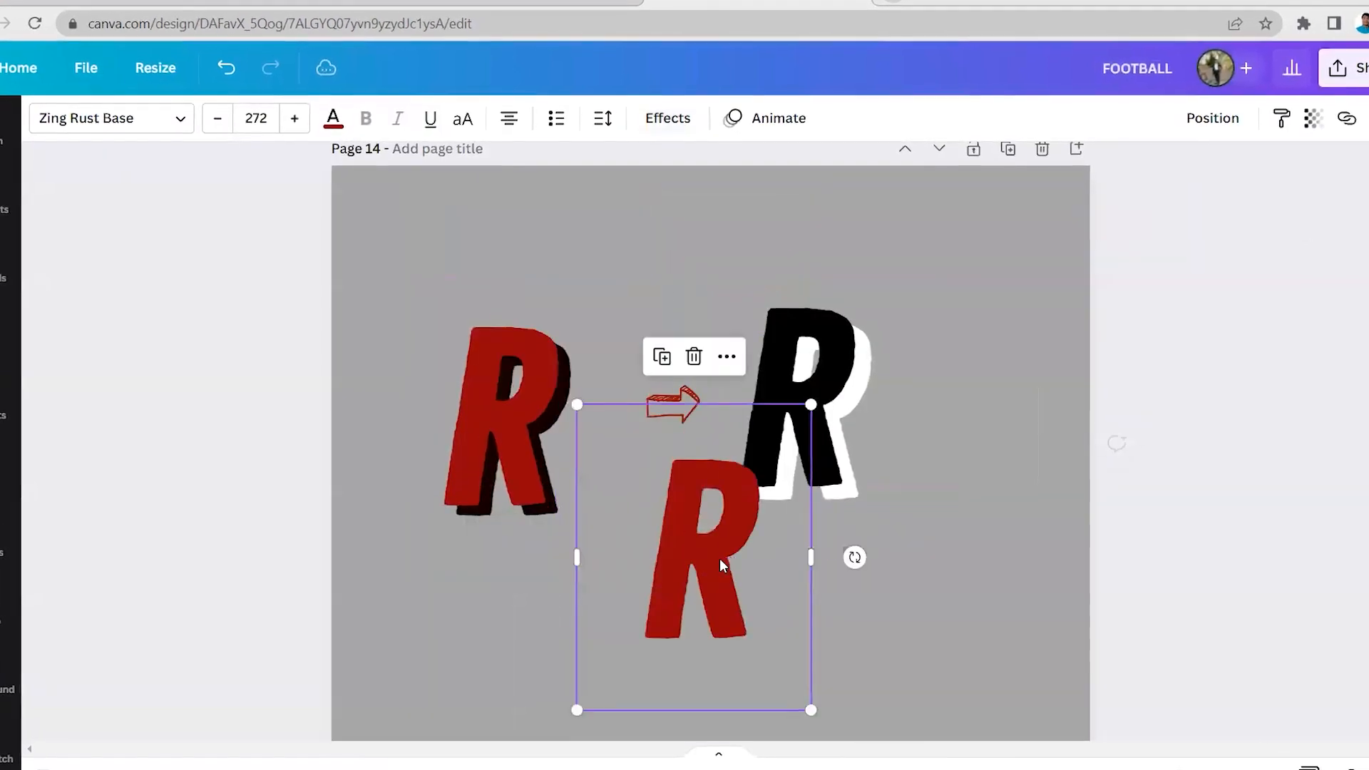
{"action": "scroll", "coordinate": [721, 558], "scroll_direction": "down", "scroll_amount": 3}
{"action": "left_click_drag", "start_coordinate": [727, 477], "coordinate": [588, 502]}
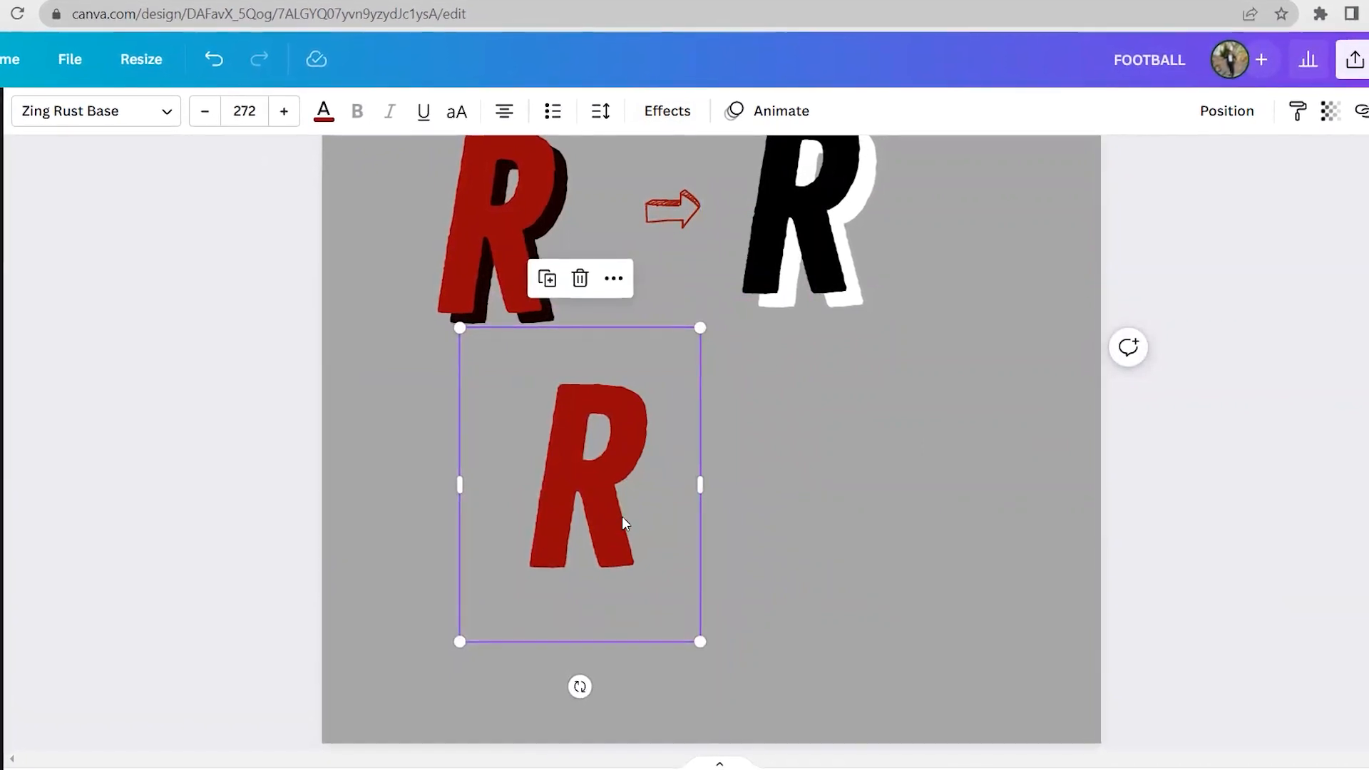
Examine the original red R's shadow effect settings and the hex code of its shadow colour.
{"action": "scroll", "coordinate": [650, 520], "scroll_direction": "up", "scroll_amount": 3}
{"action": "left_click", "coordinate": [506, 421]}
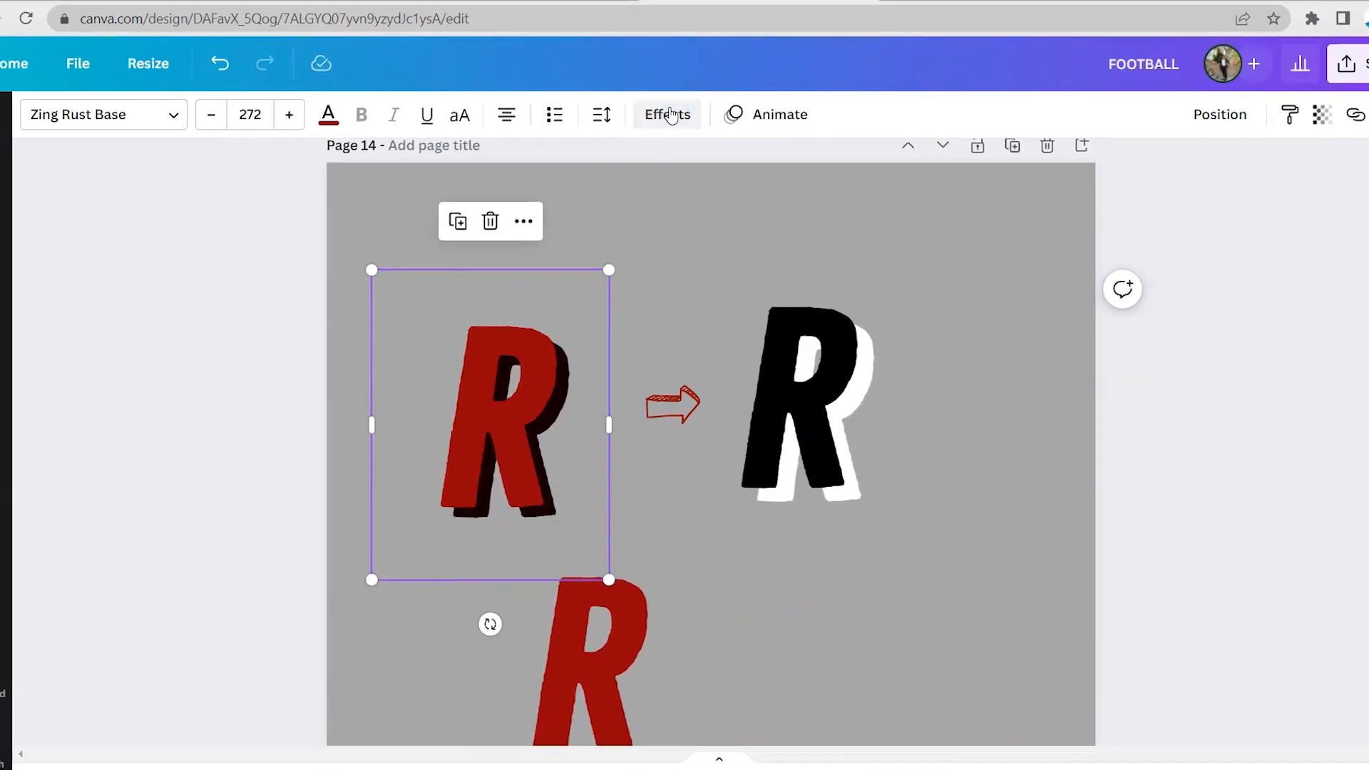
{"action": "left_click", "coordinate": [670, 116]}
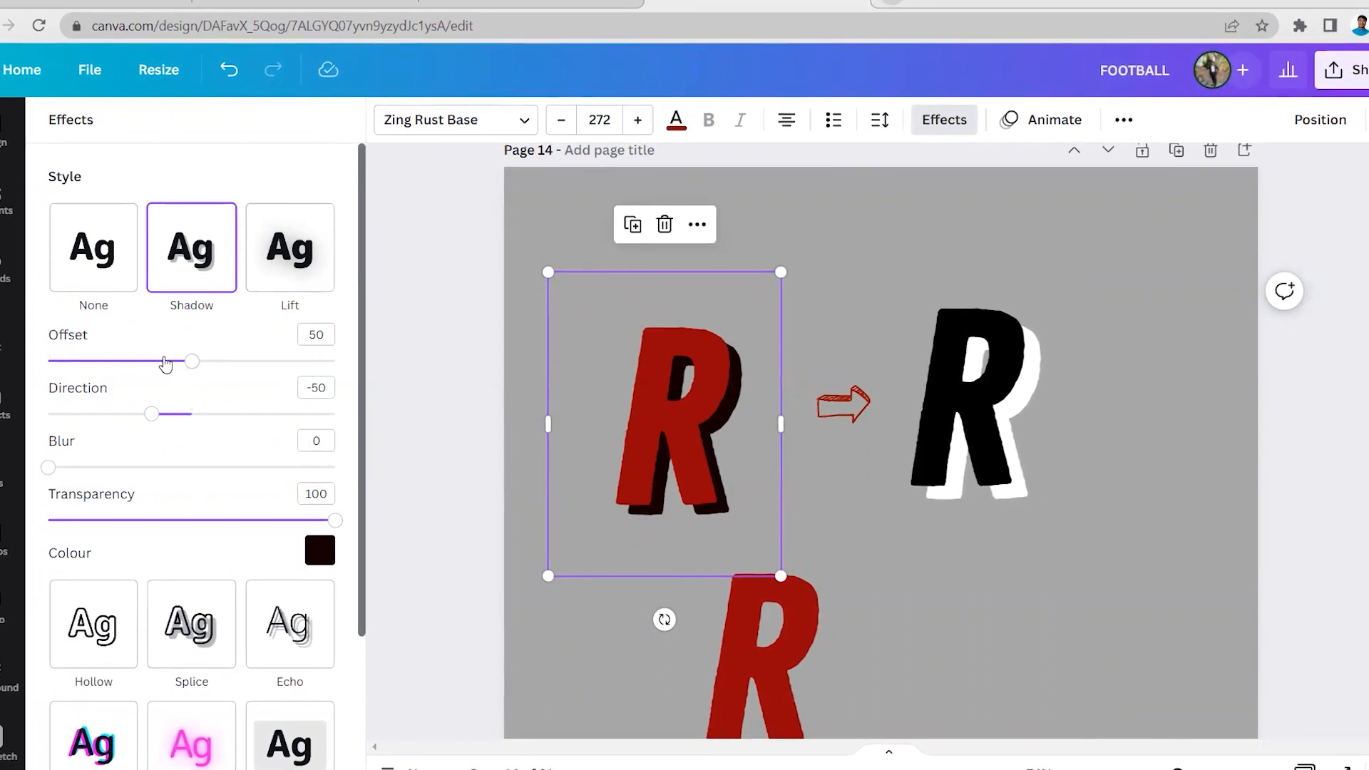
{"action": "key", "text": "ctrl+plus"}
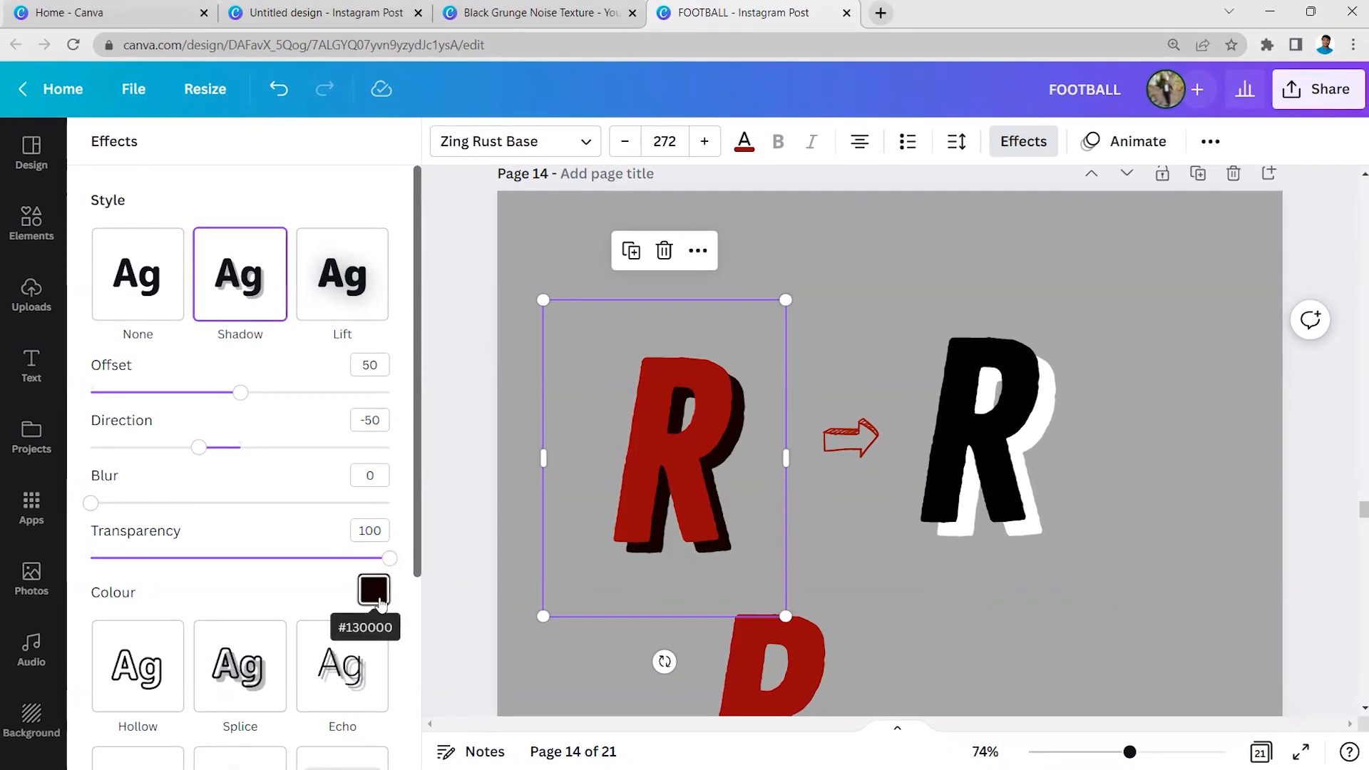
{"action": "left_click", "coordinate": [382, 590]}
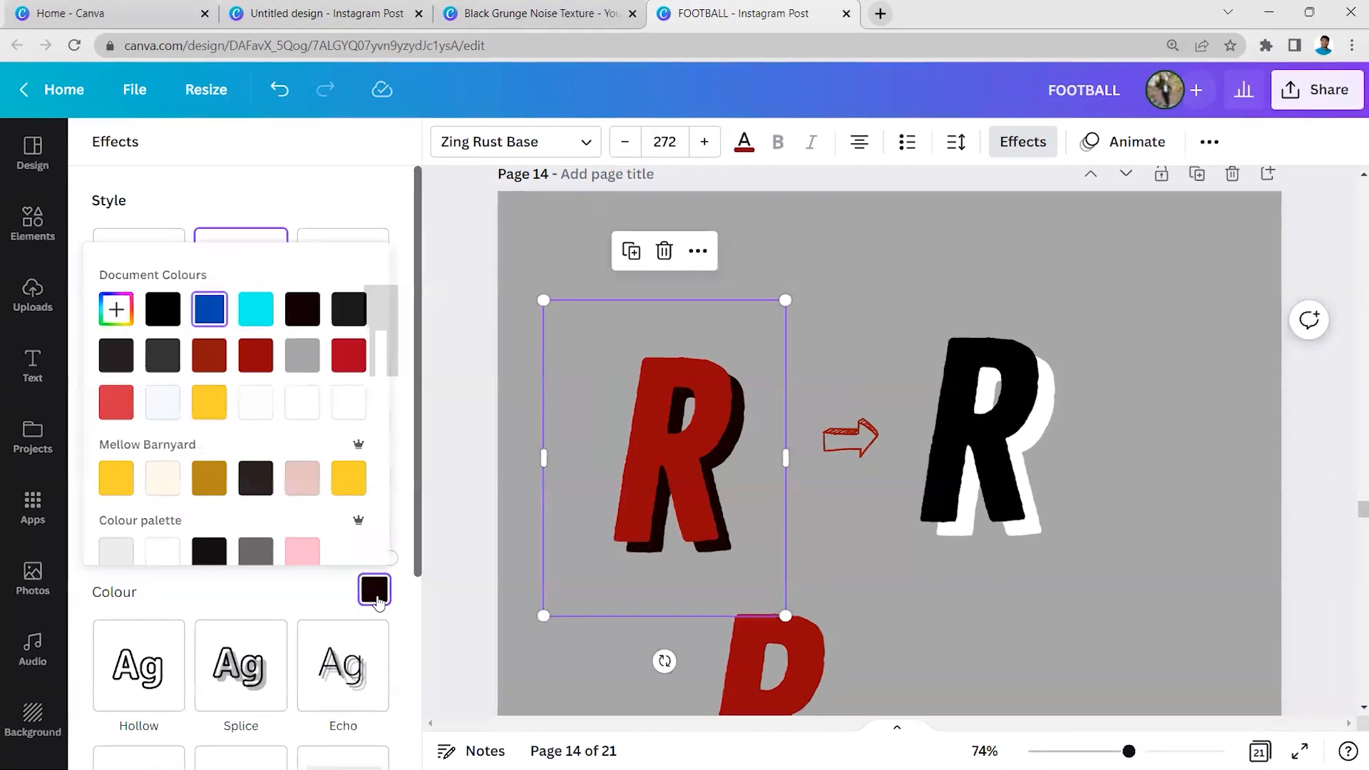
{"action": "left_click", "coordinate": [120, 315]}
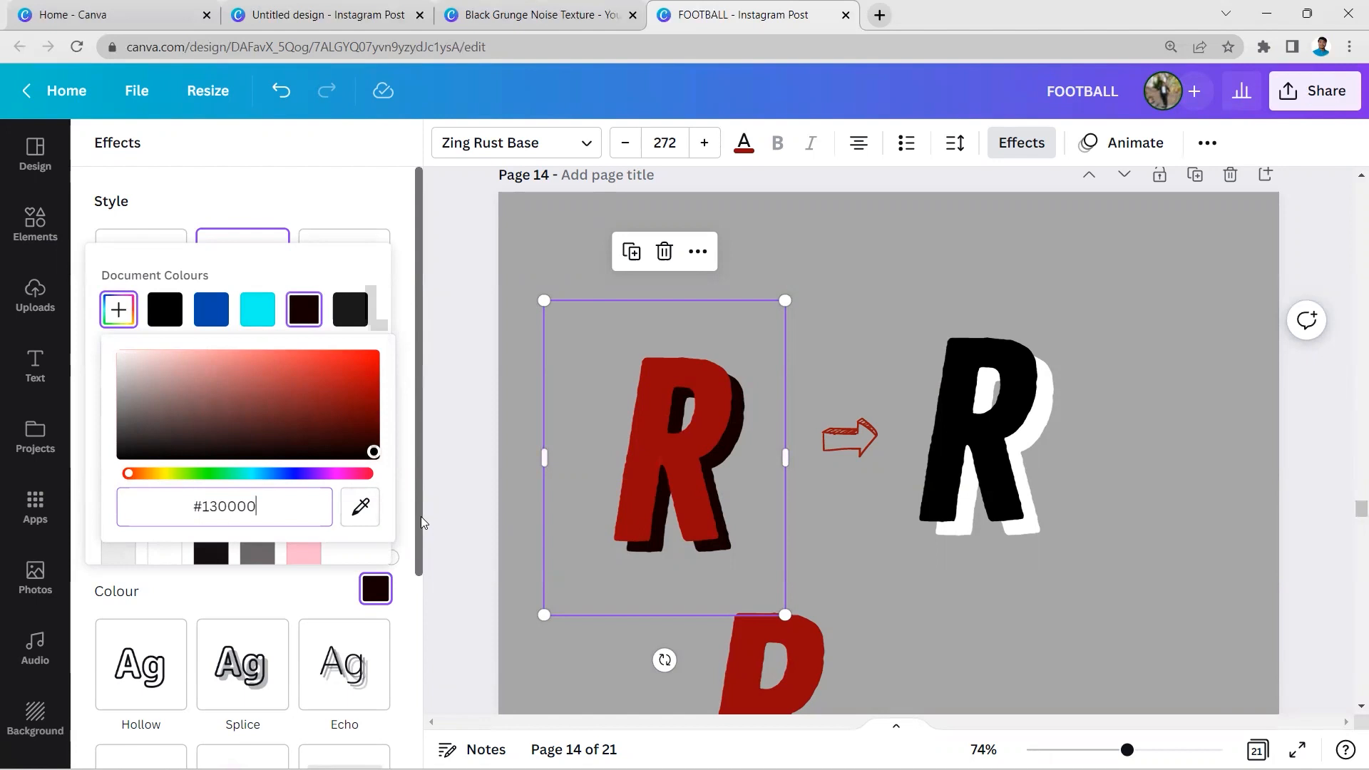
{"action": "left_click", "coordinate": [422, 516]}
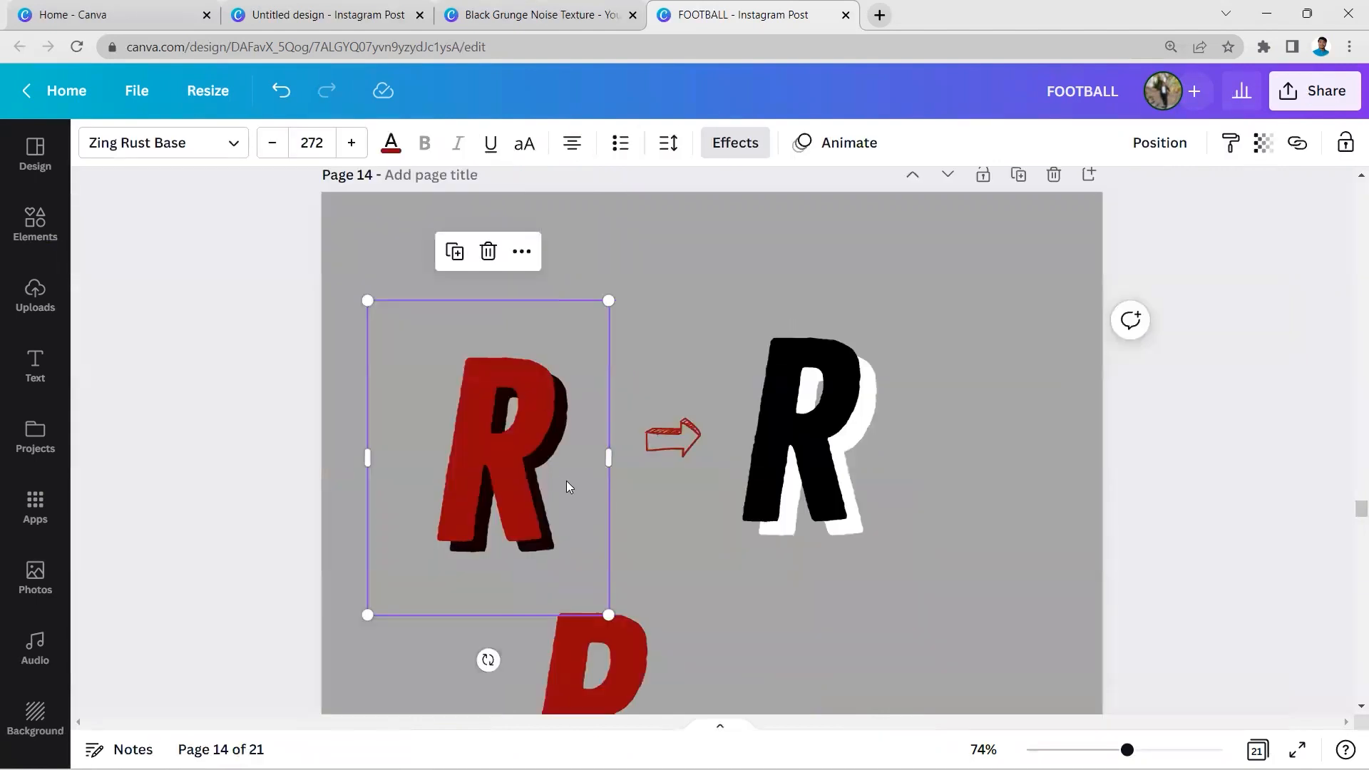
{"action": "scroll", "coordinate": [566, 487], "scroll_direction": "down", "scroll_amount": 1}
{"action": "left_click", "coordinate": [542, 436]}
{"action": "scroll", "coordinate": [560, 451], "scroll_direction": "up", "scroll_amount": 1}
{"action": "left_click", "coordinate": [599, 598]}
{"action": "left_click", "coordinate": [554, 486]}
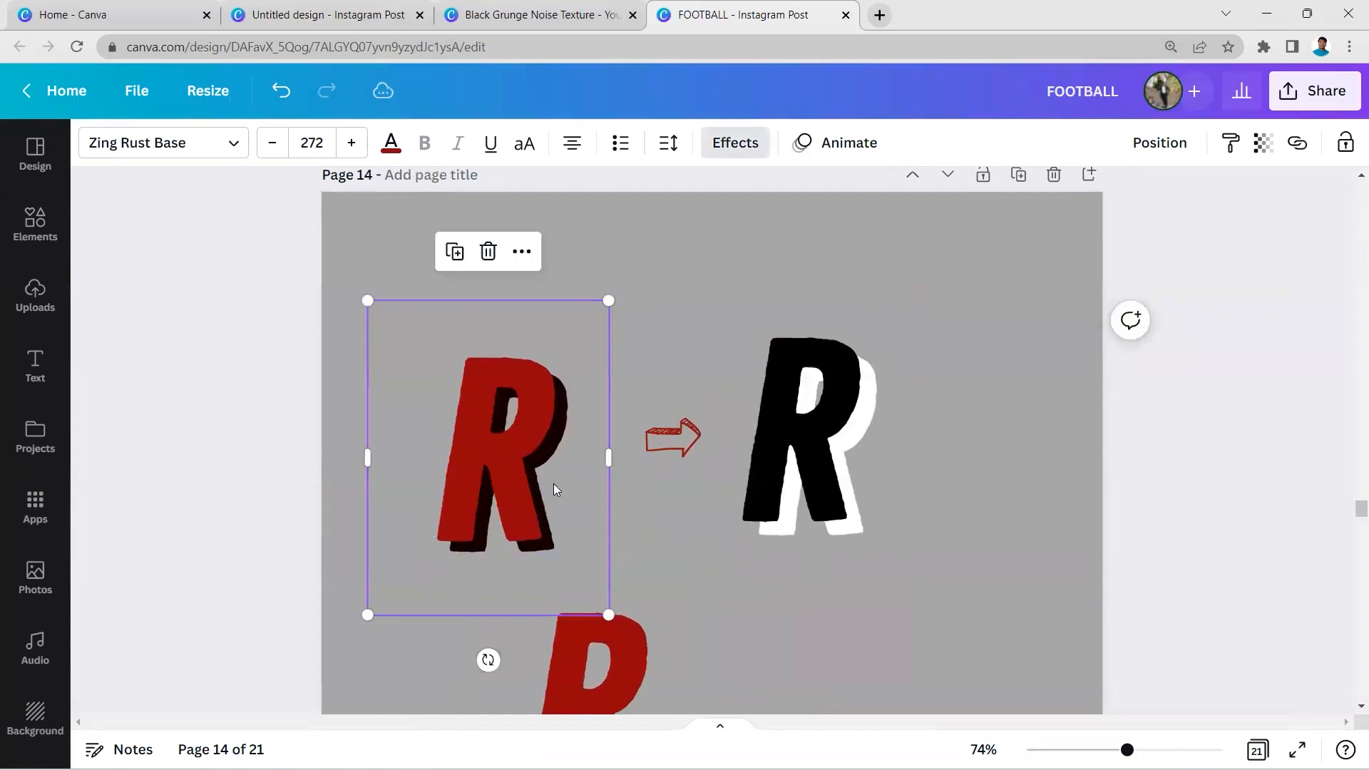
{"action": "left_click", "coordinate": [456, 252]}
{"action": "left_click_drag", "start_coordinate": [651, 378], "coordinate": [1002, 371]}
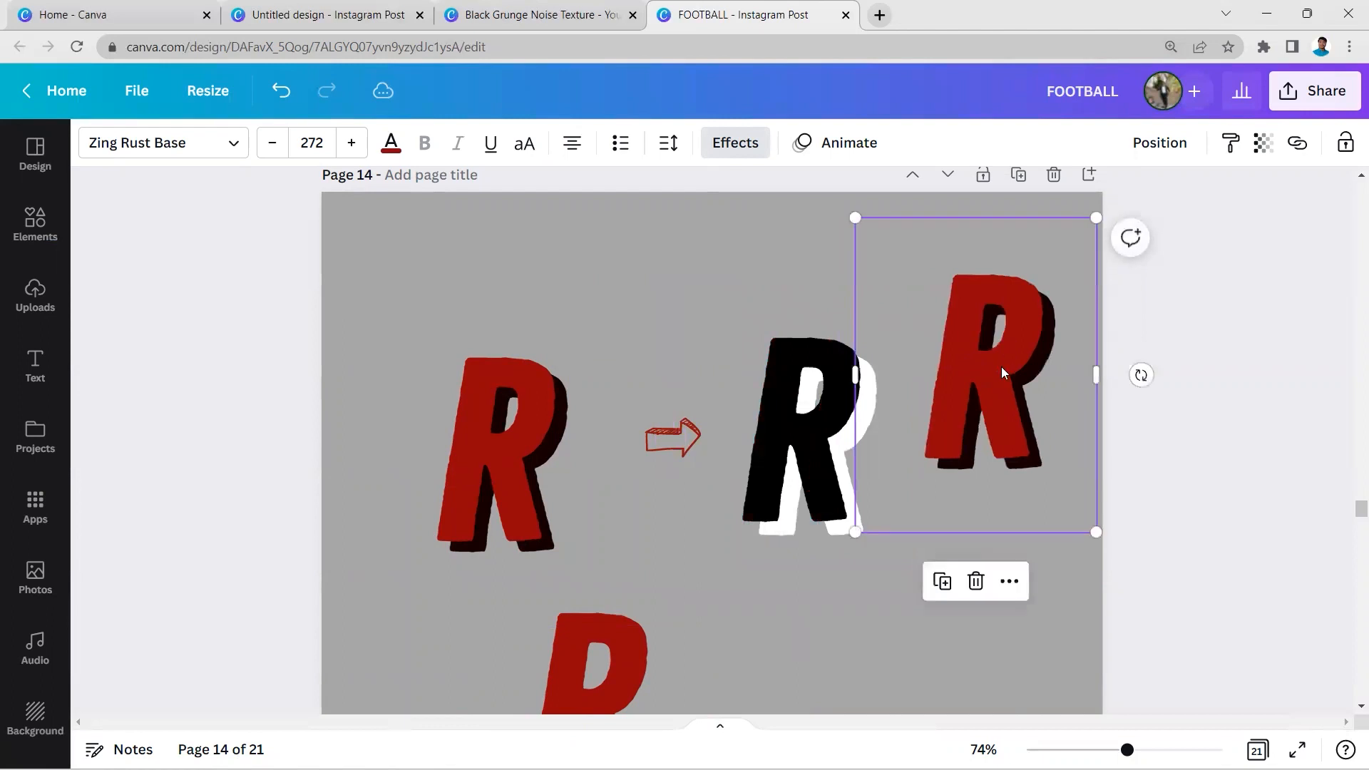
{"action": "left_click", "coordinate": [976, 582]}
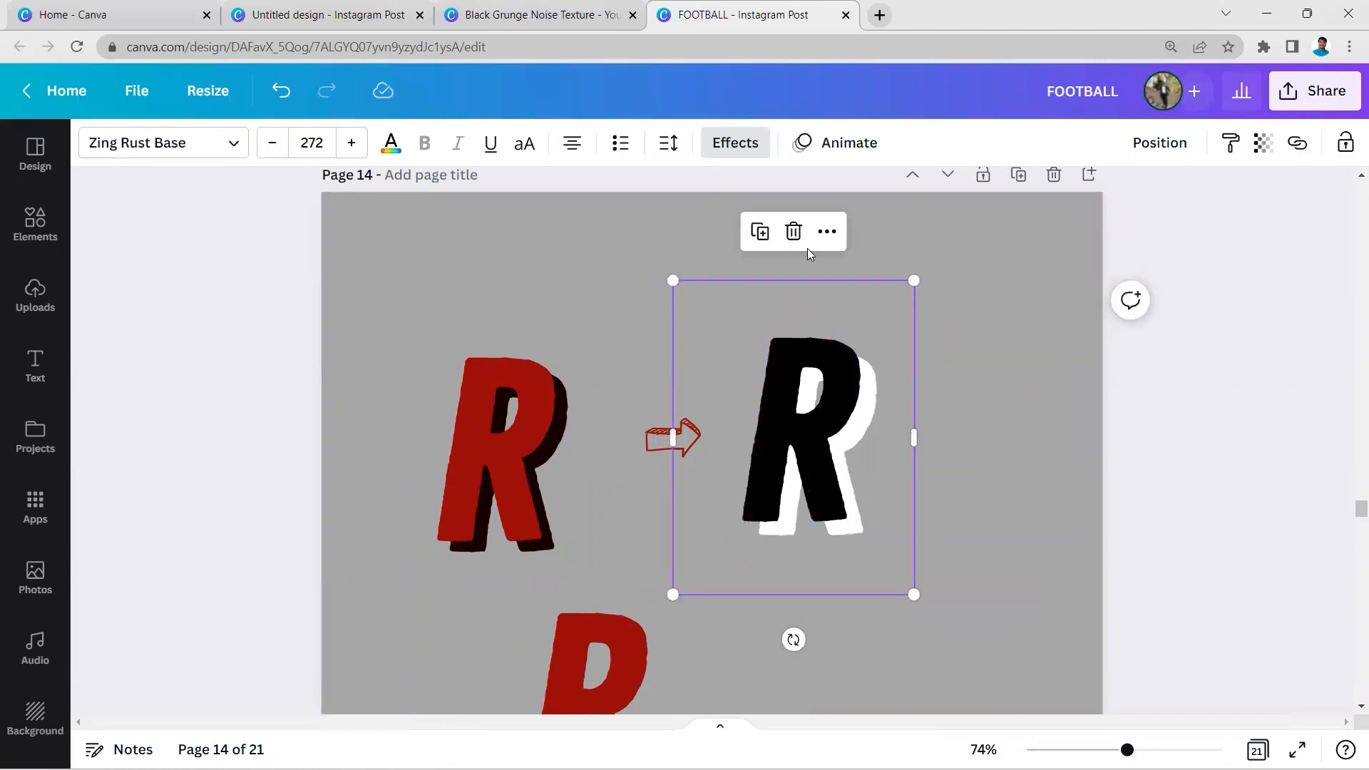
Compare the shadow effect settings of the black-and-white R with those of the red R.
{"action": "left_click", "coordinate": [735, 143]}
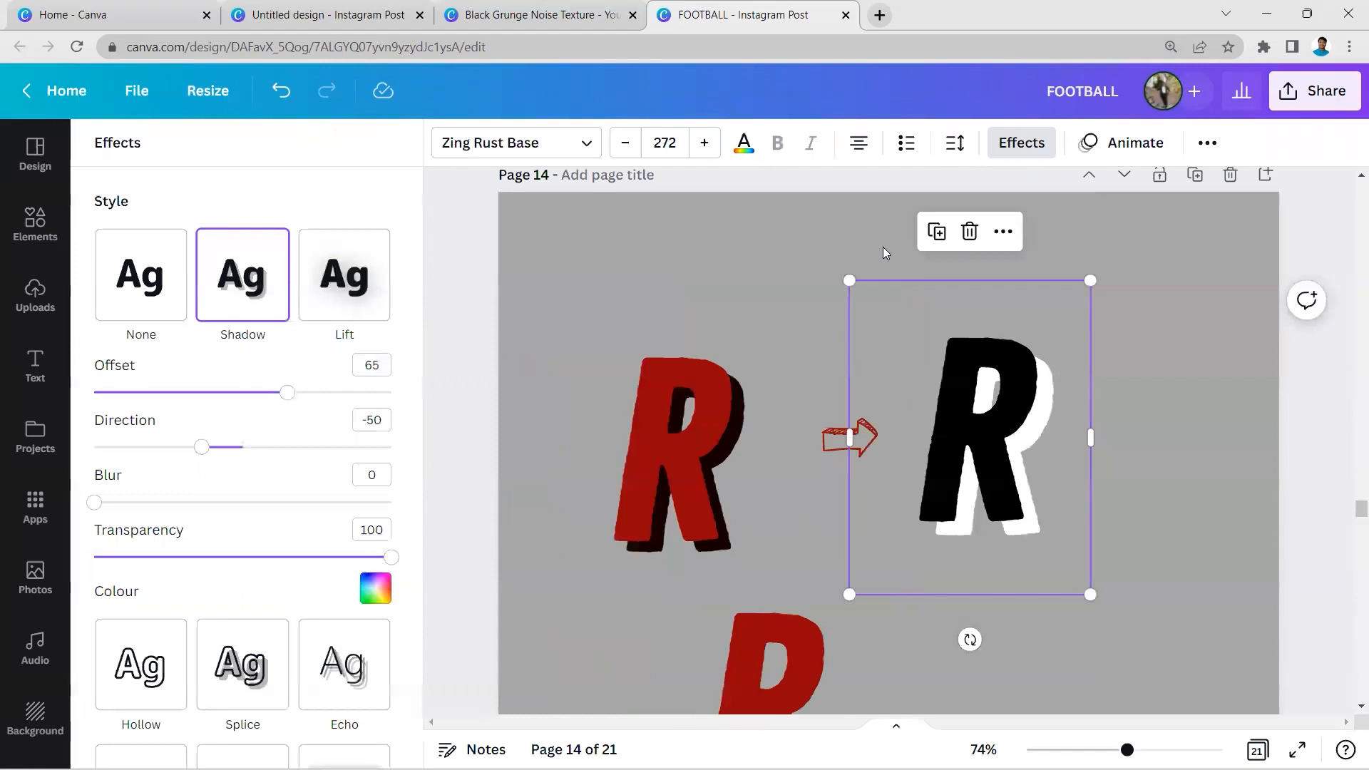
{"action": "left_click", "coordinate": [734, 391]}
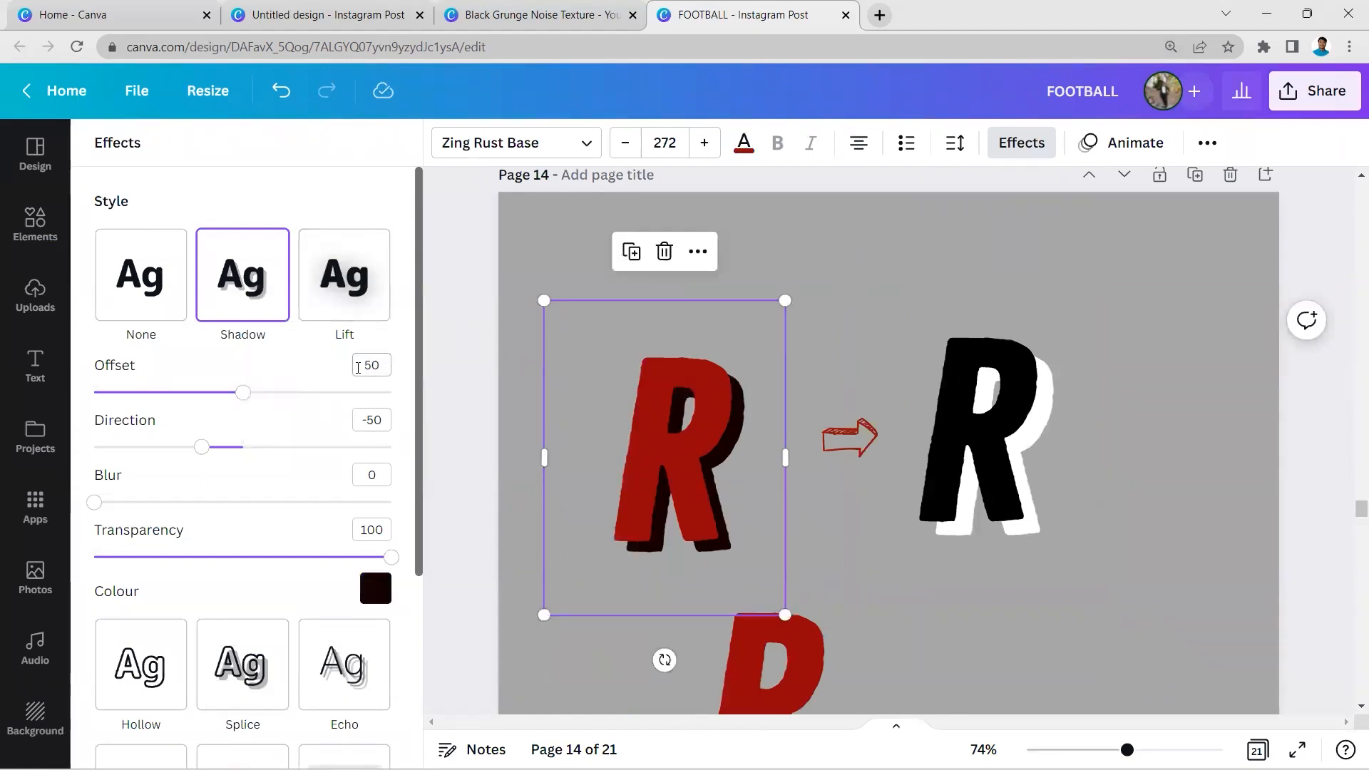
{"action": "left_click", "coordinate": [936, 421]}
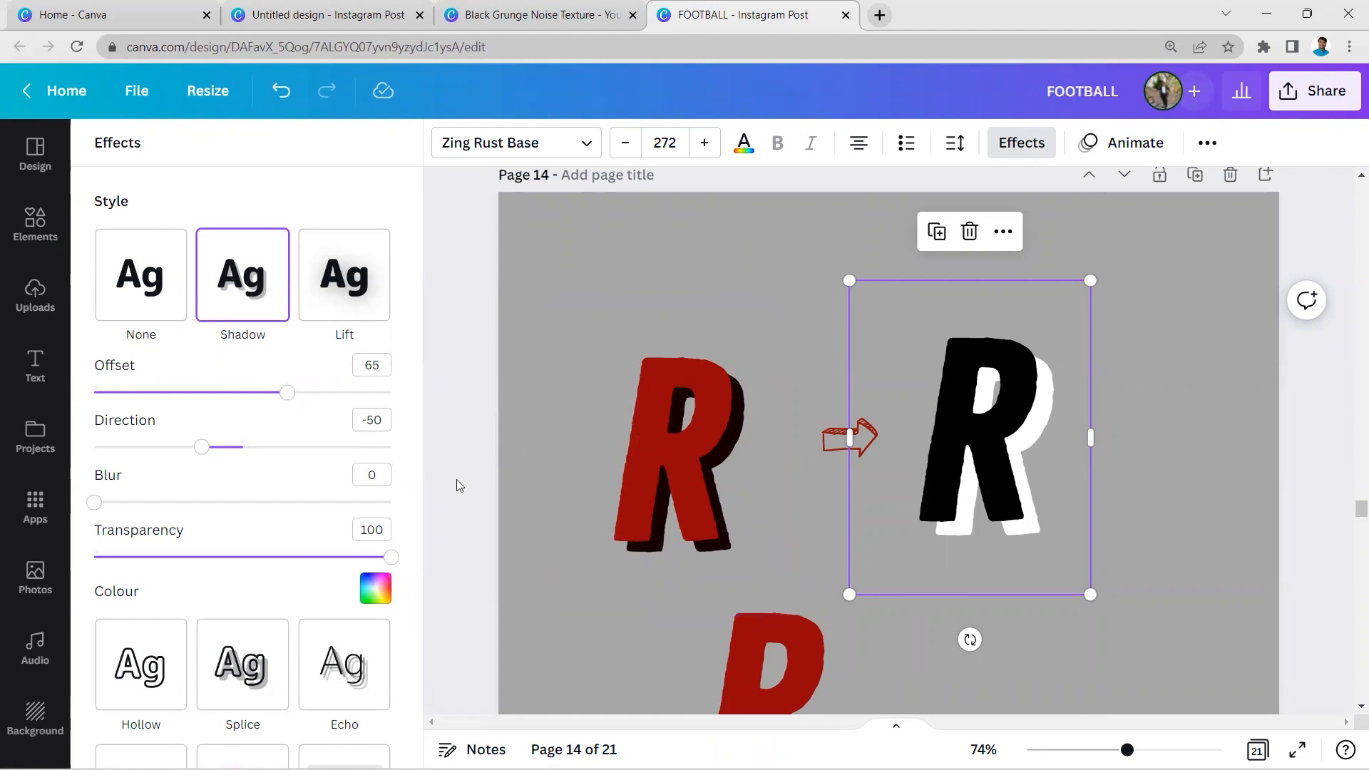
{"action": "left_click", "coordinate": [577, 475]}
Delete the shadowless red R copy below the original letters on page 14.
{"action": "scroll", "coordinate": [576, 475], "scroll_direction": "down", "scroll_amount": 1}
{"action": "left_click", "coordinate": [595, 531]}
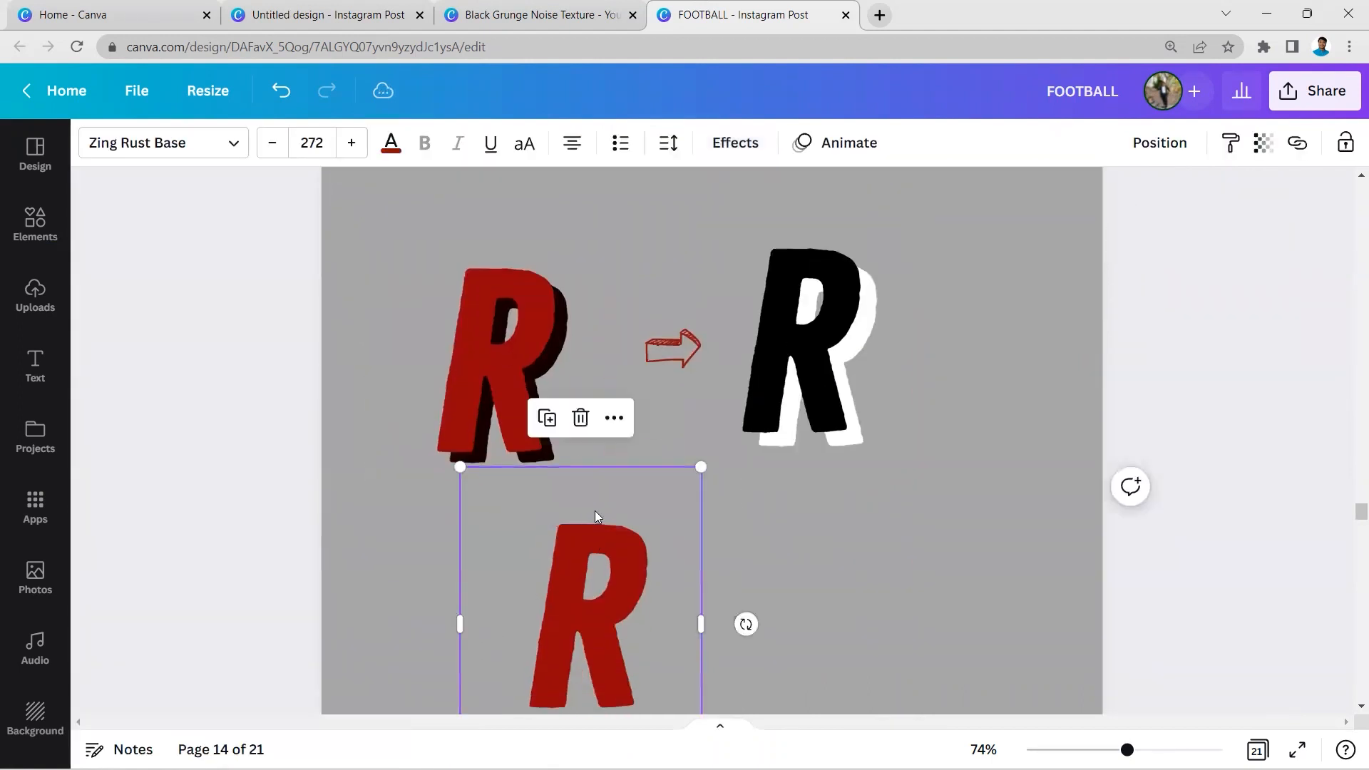
{"action": "left_click", "coordinate": [582, 413]}
Duplicate the shadowed red R and the black-and-white R, placing the two copies side by side below the originals.
{"action": "left_click", "coordinate": [512, 403]}
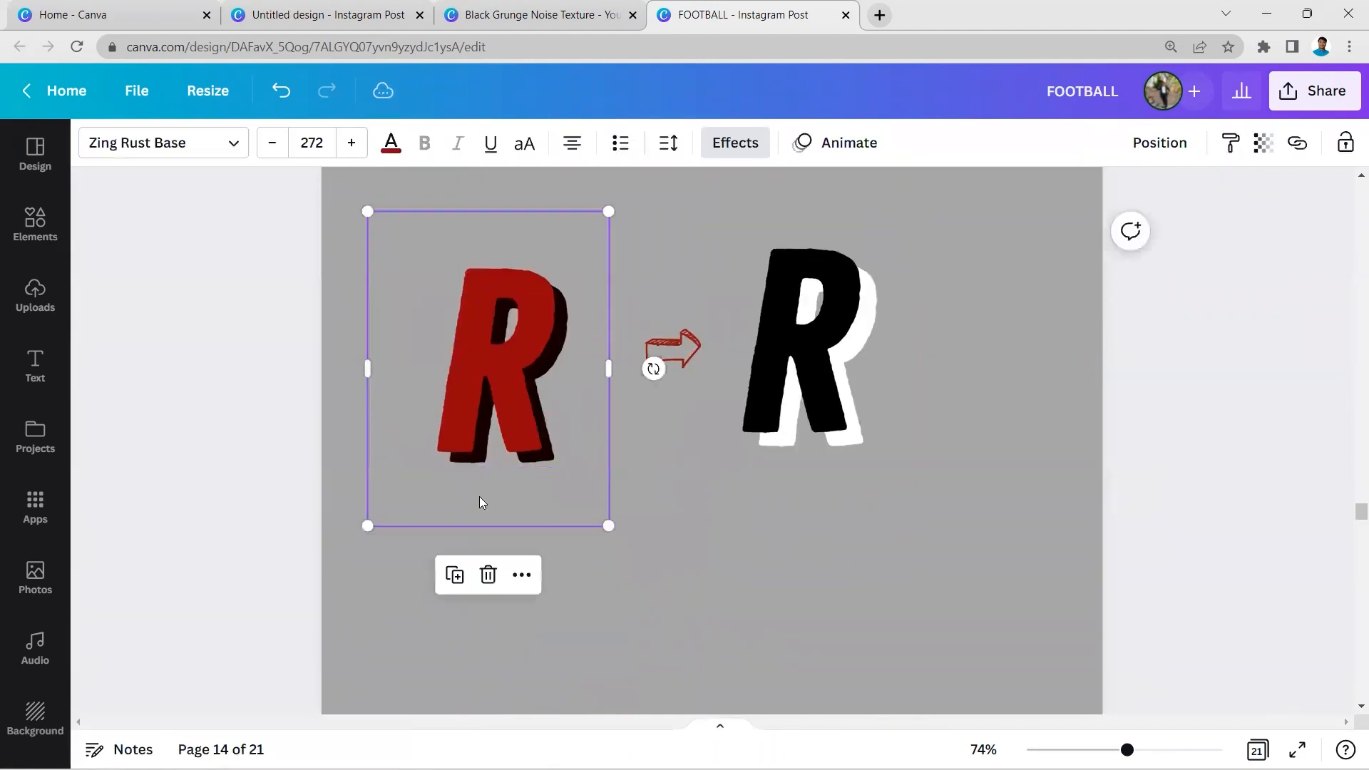
{"action": "left_click", "coordinate": [458, 570]}
{"action": "left_click_drag", "start_coordinate": [513, 428], "coordinate": [613, 632]}
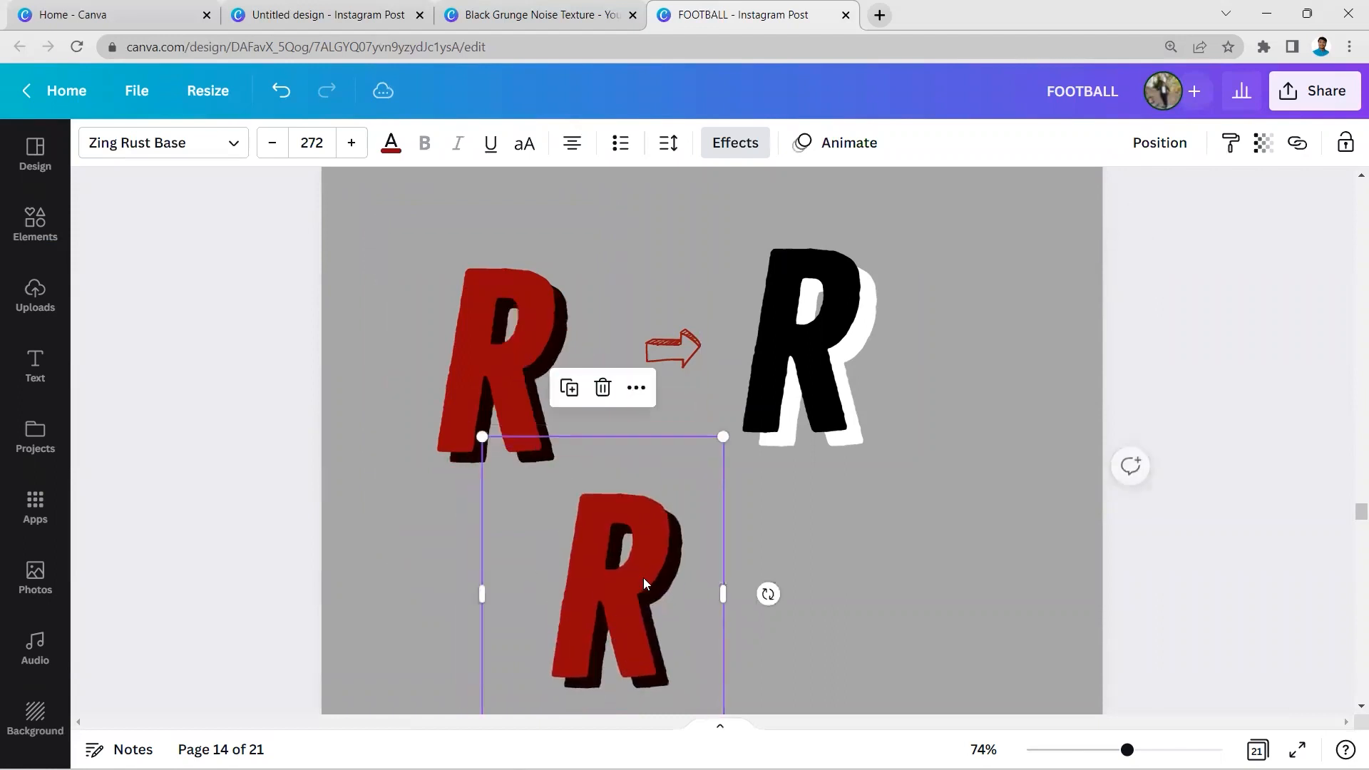
{"action": "left_click", "coordinate": [799, 390]}
{"action": "left_click", "coordinate": [762, 552]}
{"action": "left_click_drag", "start_coordinate": [813, 430], "coordinate": [787, 670]}
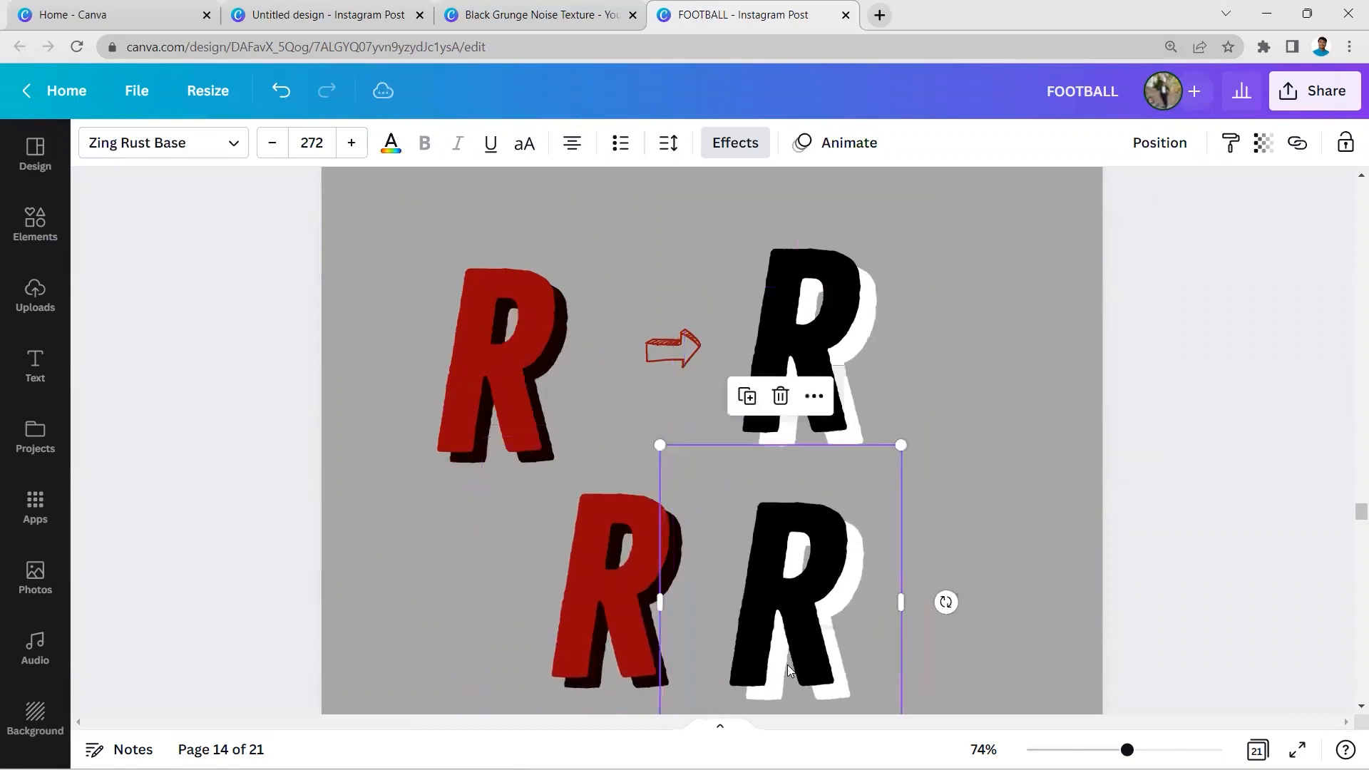
{"action": "scroll", "coordinate": [789, 656], "scroll_direction": "down", "scroll_amount": 1}
Layer the red R copy in front of the black-and-white copy, offset so only a thin white edge shows around its shadow.
{"action": "left_click", "coordinate": [627, 524]}
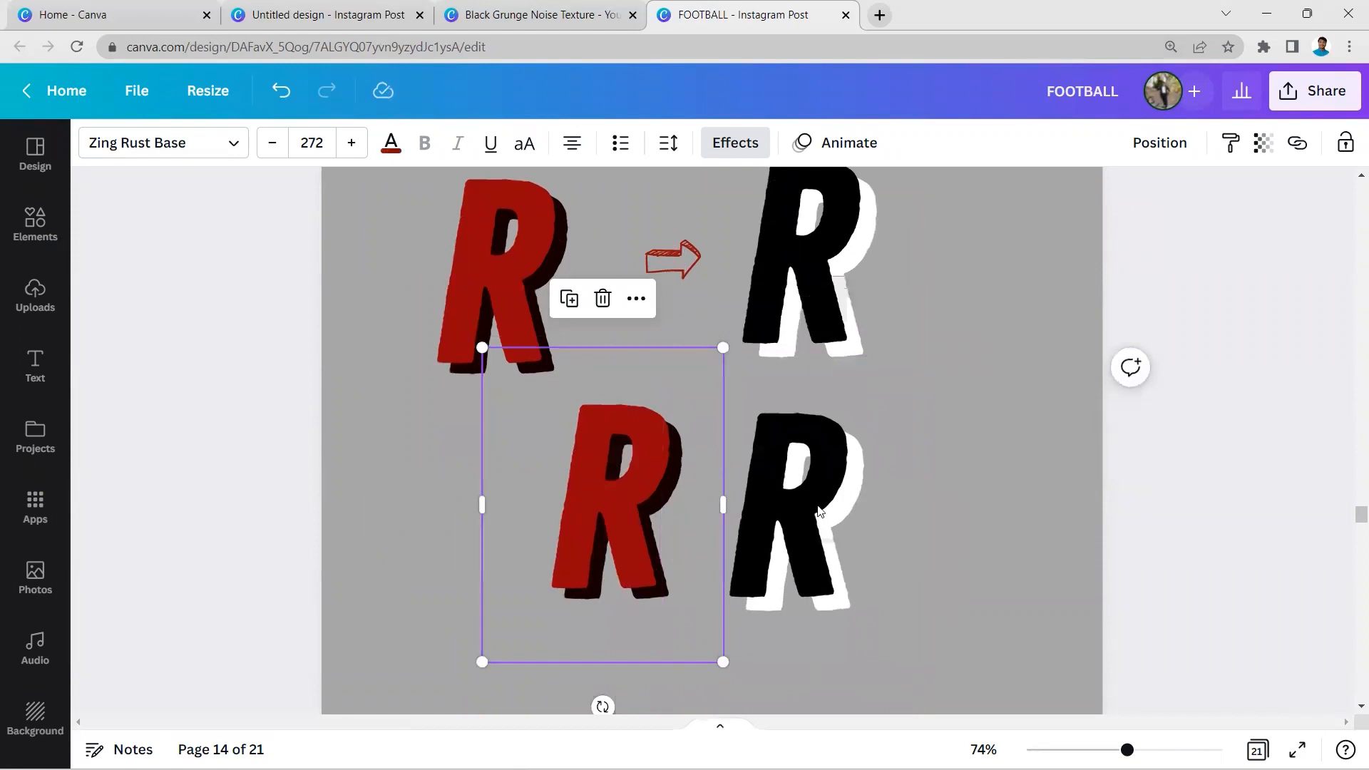
{"action": "left_click_drag", "start_coordinate": [658, 508], "coordinate": [829, 525]}
{"action": "left_click", "coordinate": [808, 317]}
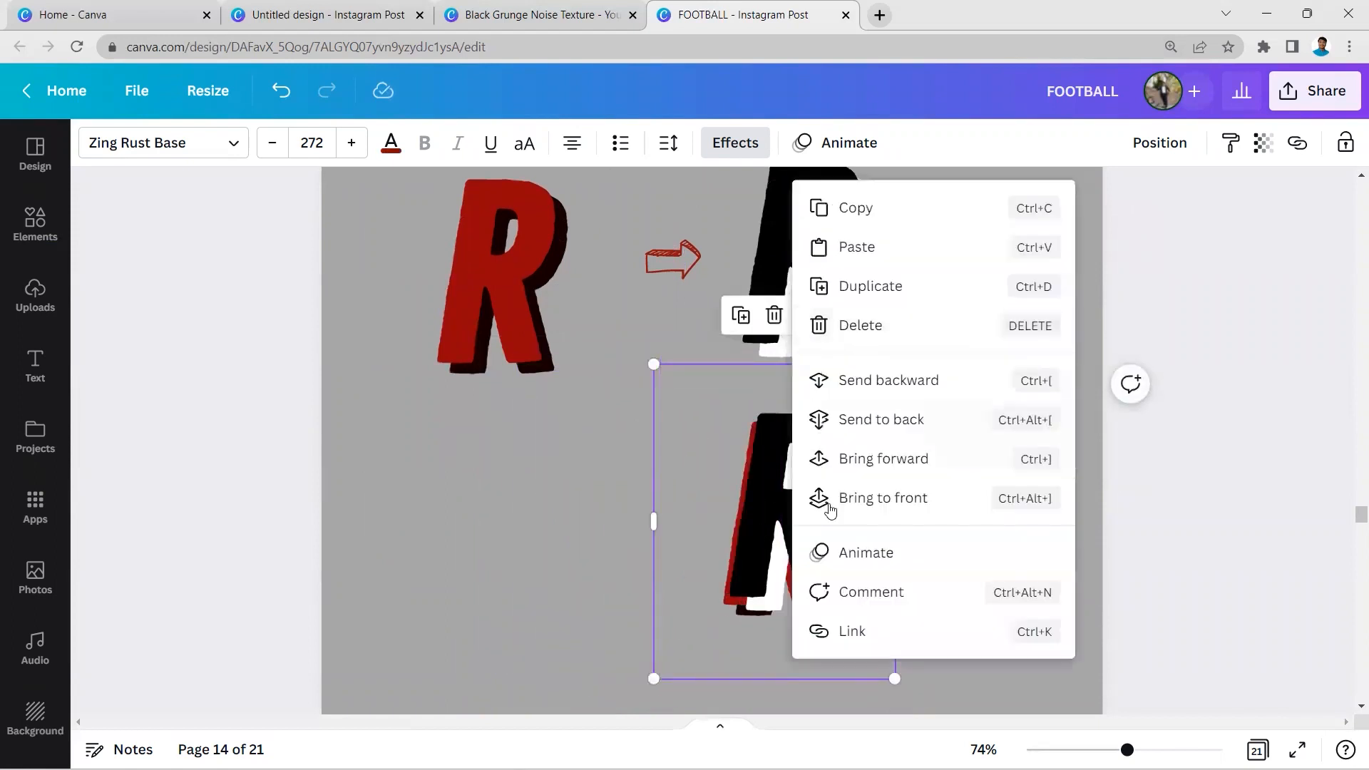
{"action": "left_click", "coordinate": [855, 498]}
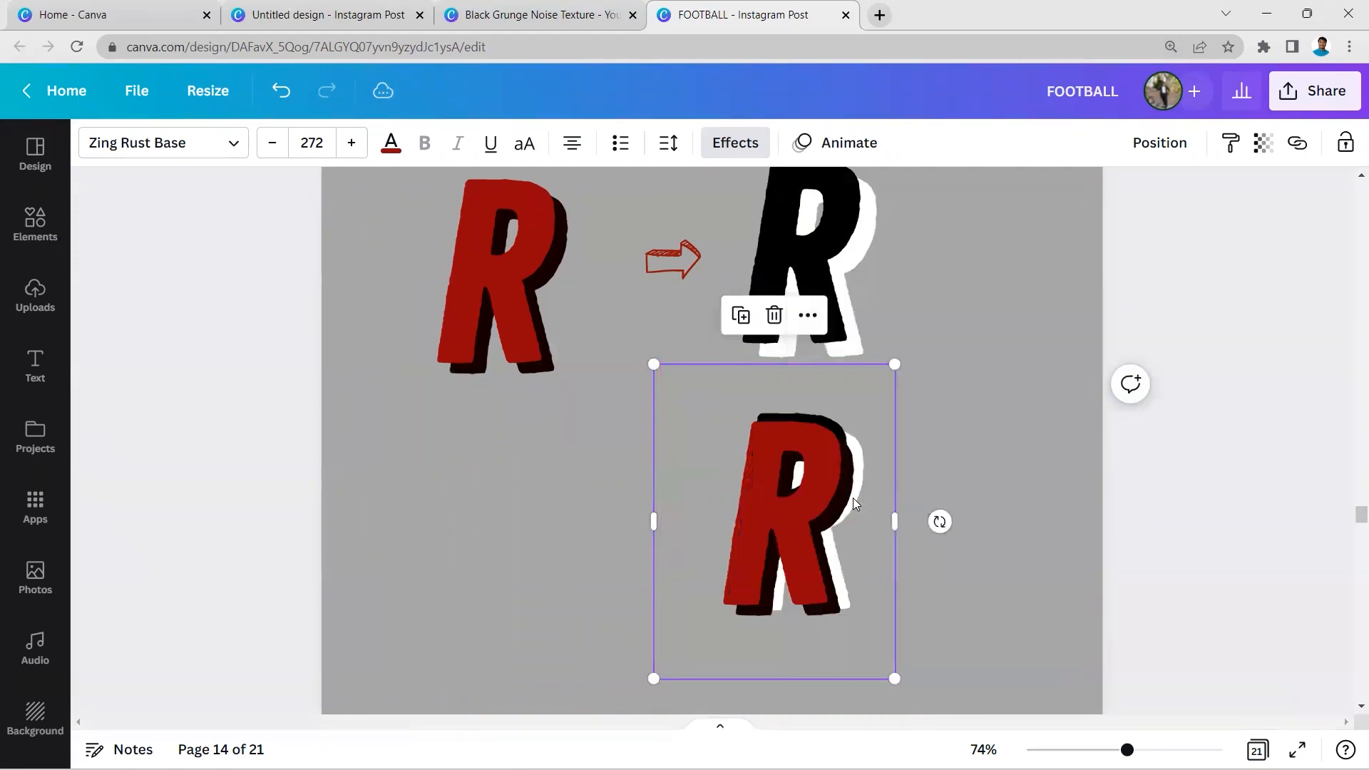
{"action": "left_click_drag", "start_coordinate": [849, 544], "coordinate": [889, 579]}
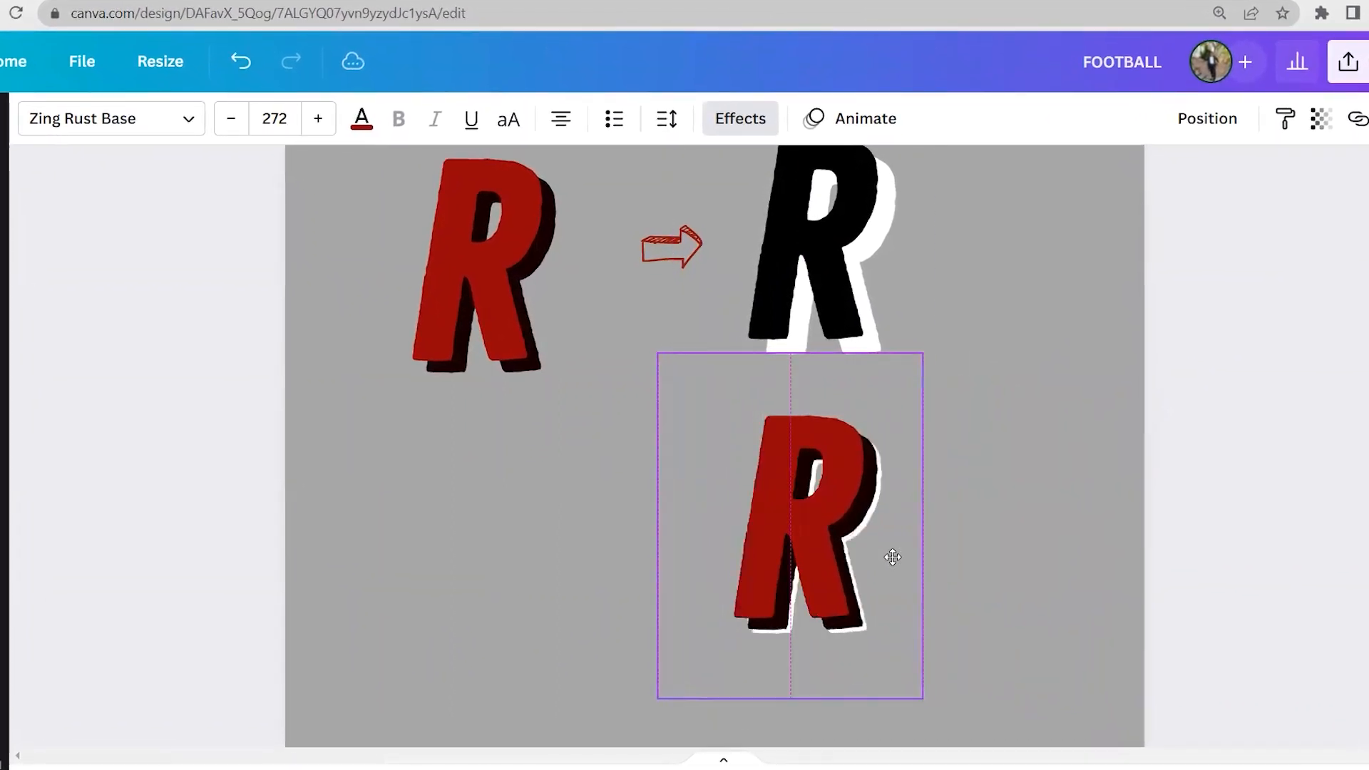
Examine the layered R on page 14 up close against the two separate letters above it.
{"action": "scroll", "coordinate": [943, 561], "scroll_direction": "up", "scroll_amount": 1}
{"action": "scroll", "coordinate": [942, 570], "scroll_direction": "up", "scroll_amount": 1}
{"action": "scroll", "coordinate": [889, 578], "scroll_direction": "down", "scroll_amount": 1}
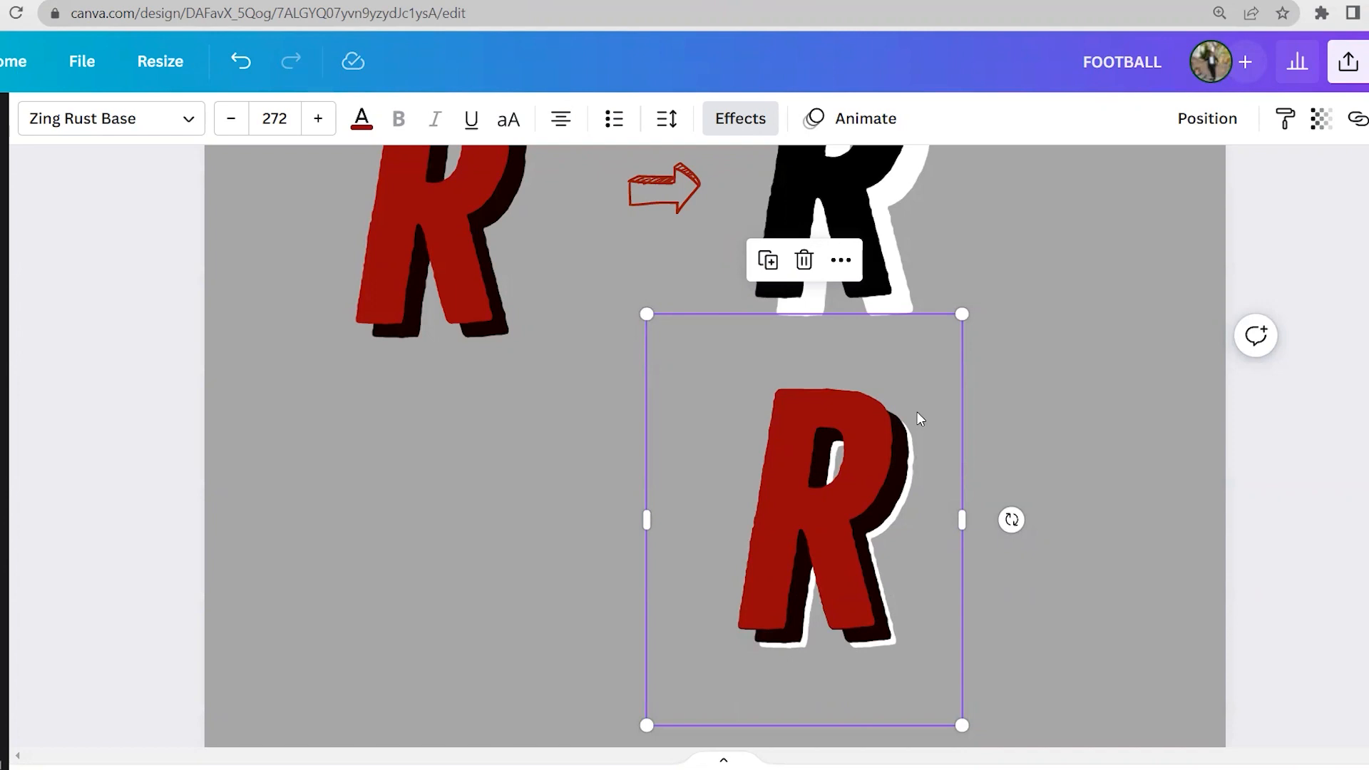
{"action": "left_click", "coordinate": [899, 286]}
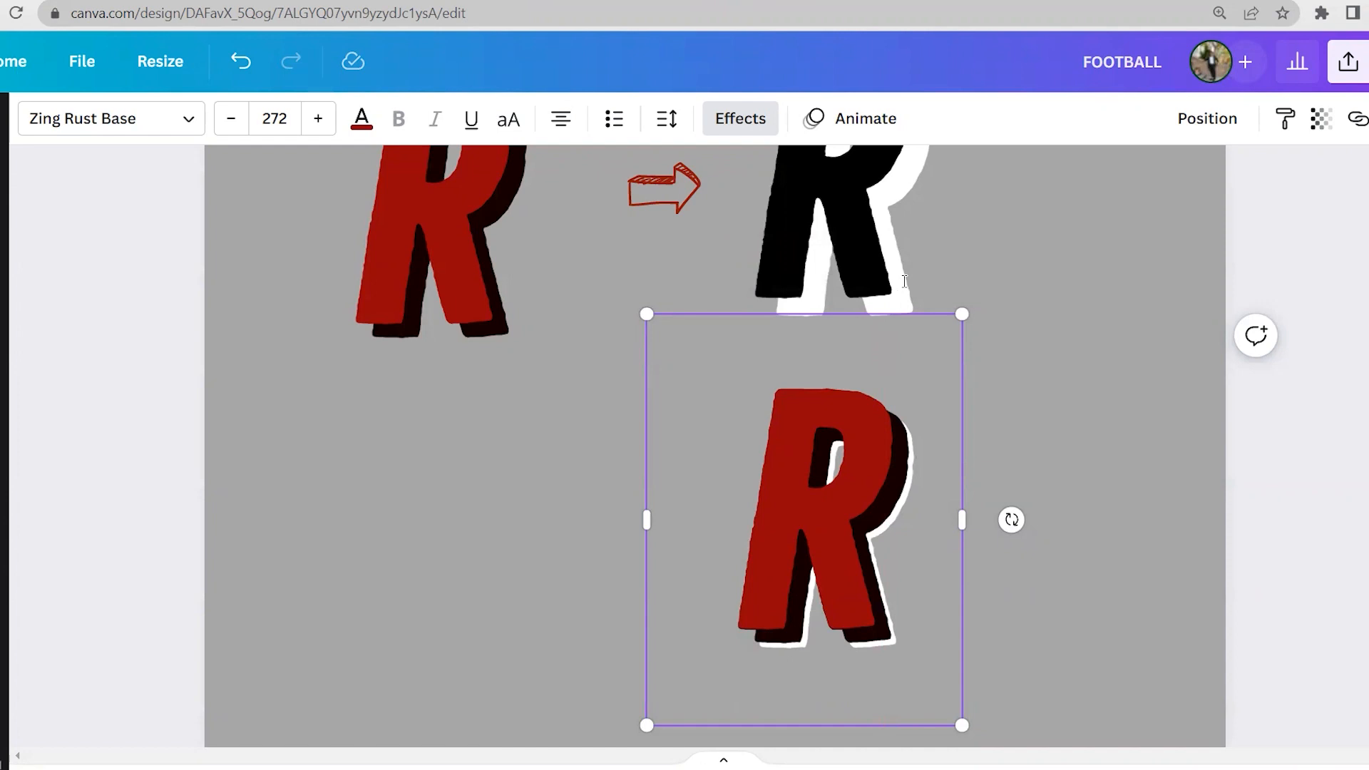
{"action": "scroll", "coordinate": [984, 348], "scroll_direction": "down", "scroll_amount": 2}
{"action": "scroll", "coordinate": [997, 391], "scroll_direction": "down", "scroll_amount": 3}
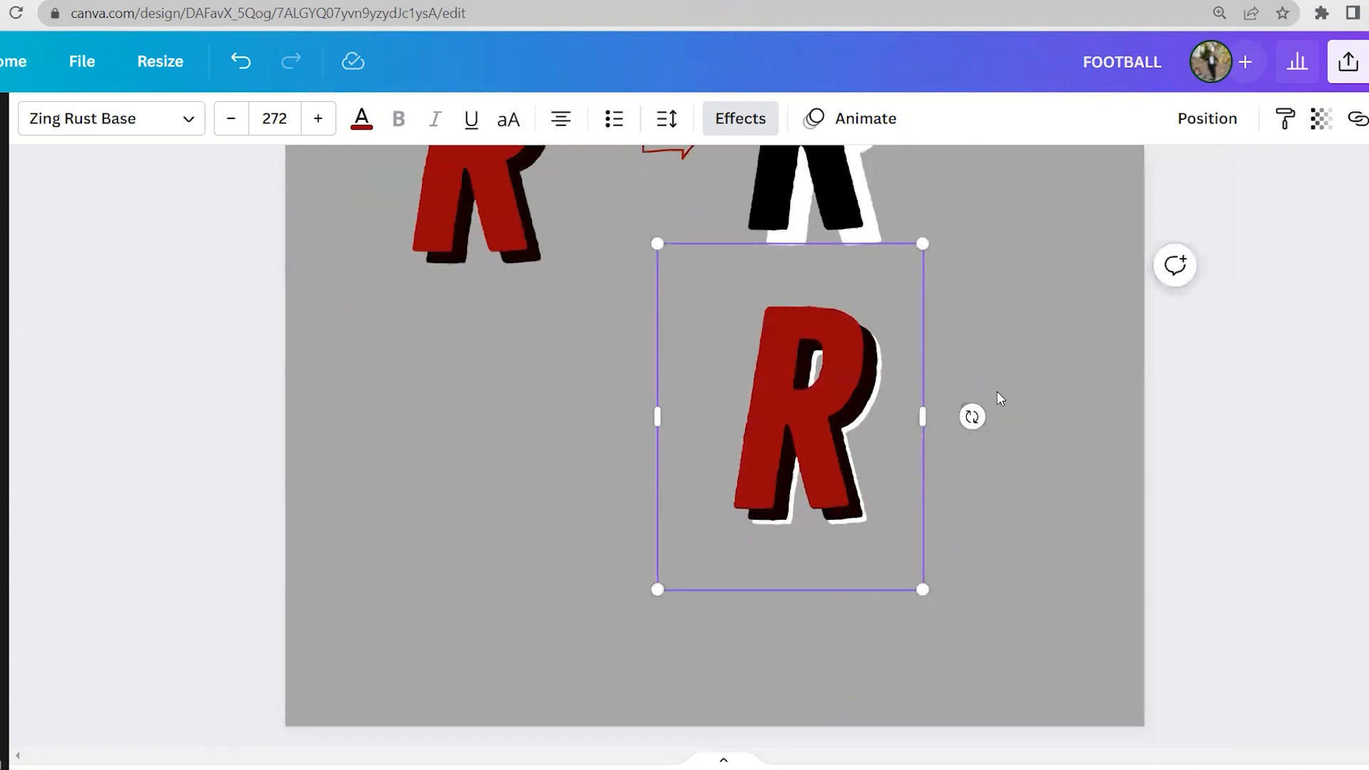
{"action": "scroll", "coordinate": [889, 454], "scroll_direction": "up", "scroll_amount": 1}
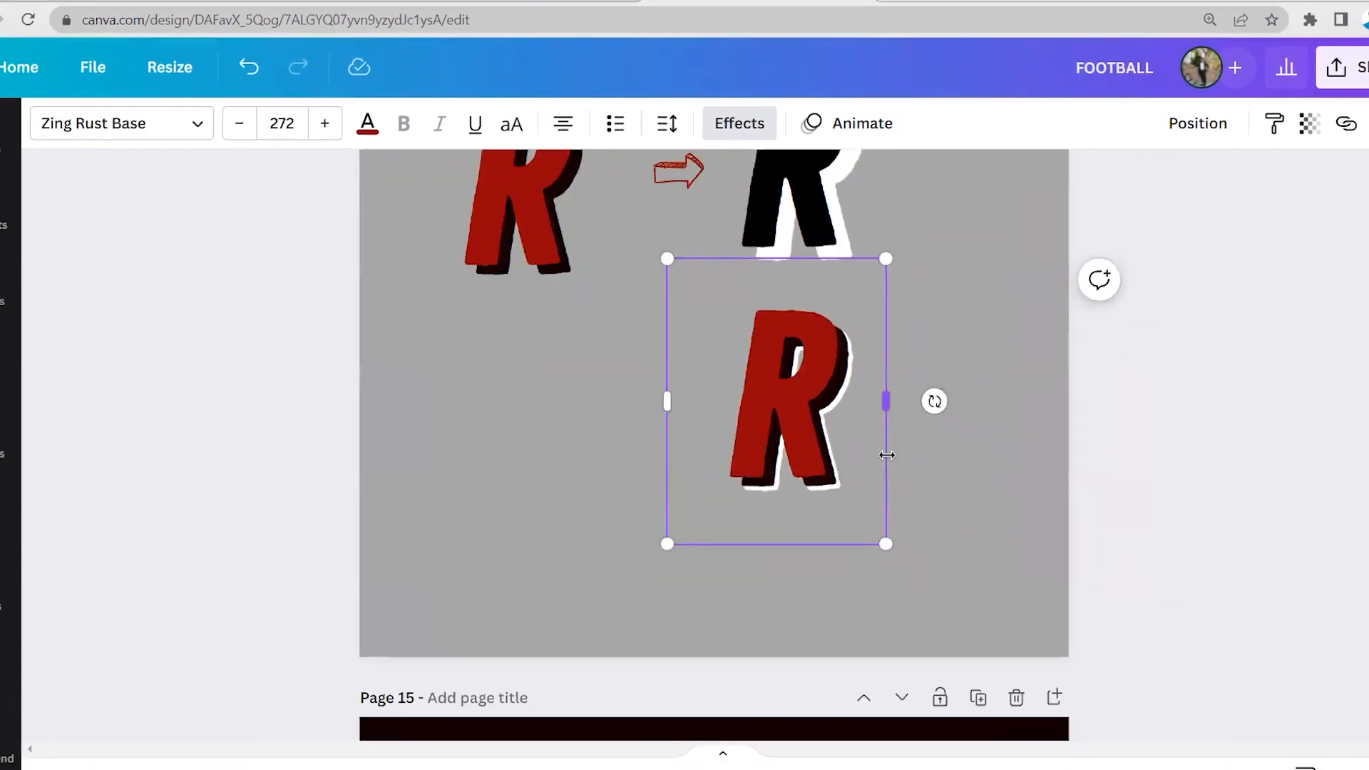
{"action": "scroll", "coordinate": [913, 458], "scroll_direction": "up", "scroll_amount": 1}
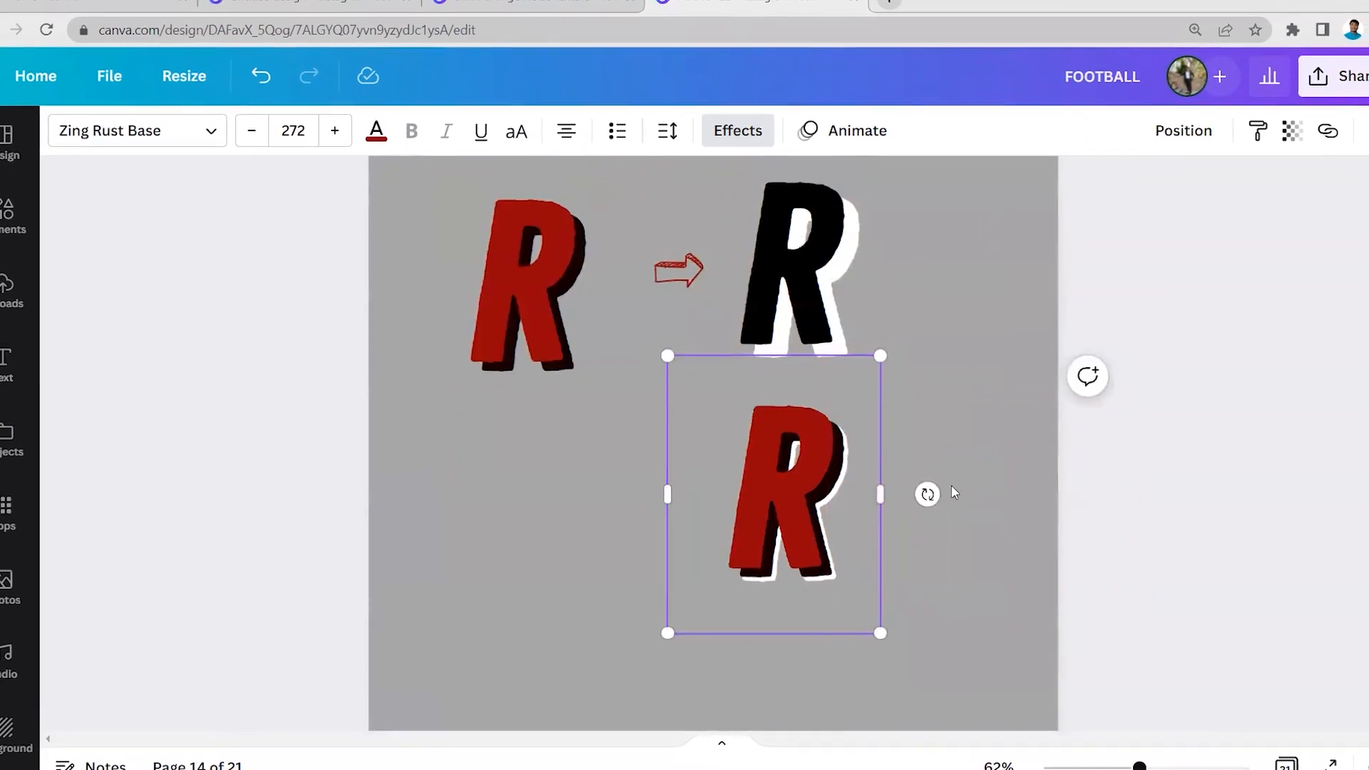
Send the player image on page 13 to the back, behind the RONALDO letters.
{"action": "scroll", "coordinate": [947, 492], "scroll_direction": "up", "scroll_amount": 10}
{"action": "scroll", "coordinate": [927, 492], "scroll_direction": "up", "scroll_amount": 4}
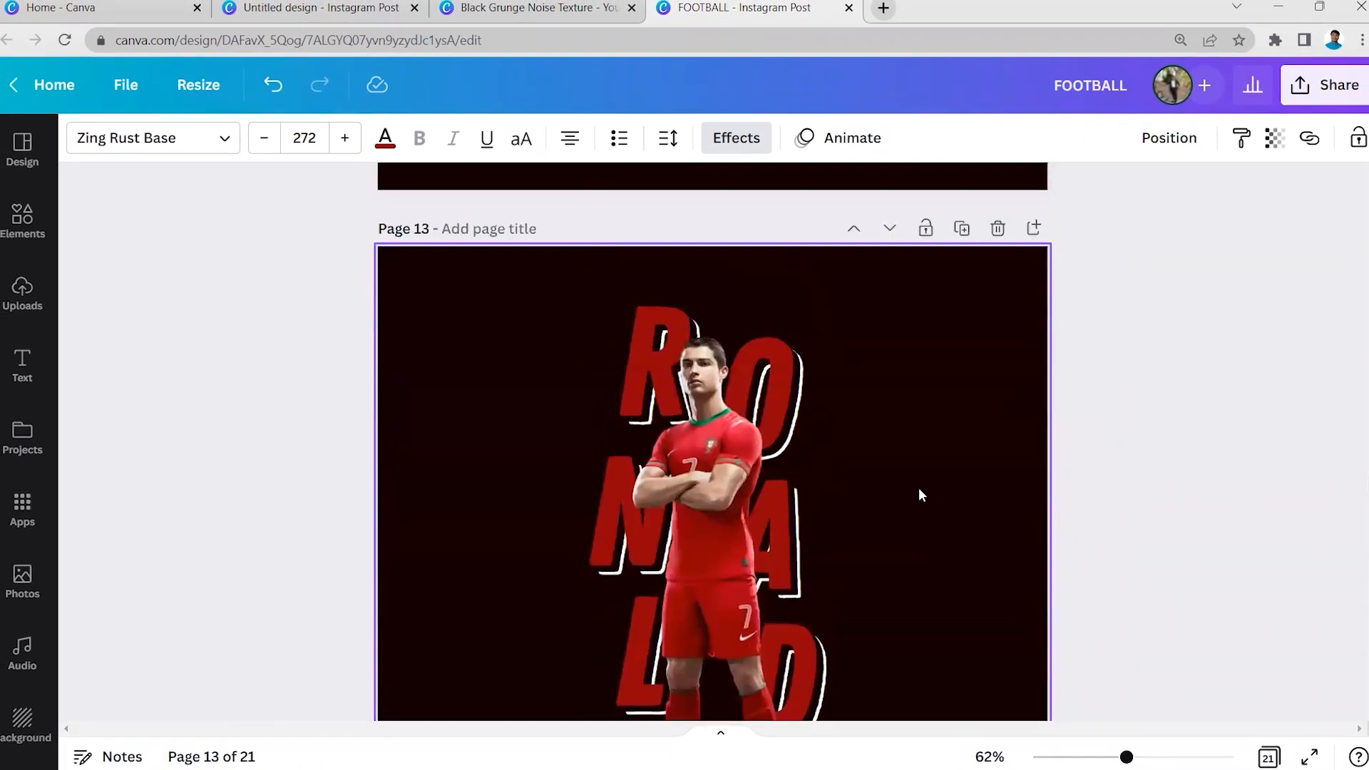
{"action": "left_click", "coordinate": [739, 365]}
{"action": "scroll", "coordinate": [741, 374], "scroll_direction": "down", "scroll_amount": 4}
{"action": "scroll", "coordinate": [747, 395], "scroll_direction": "up", "scroll_amount": 1}
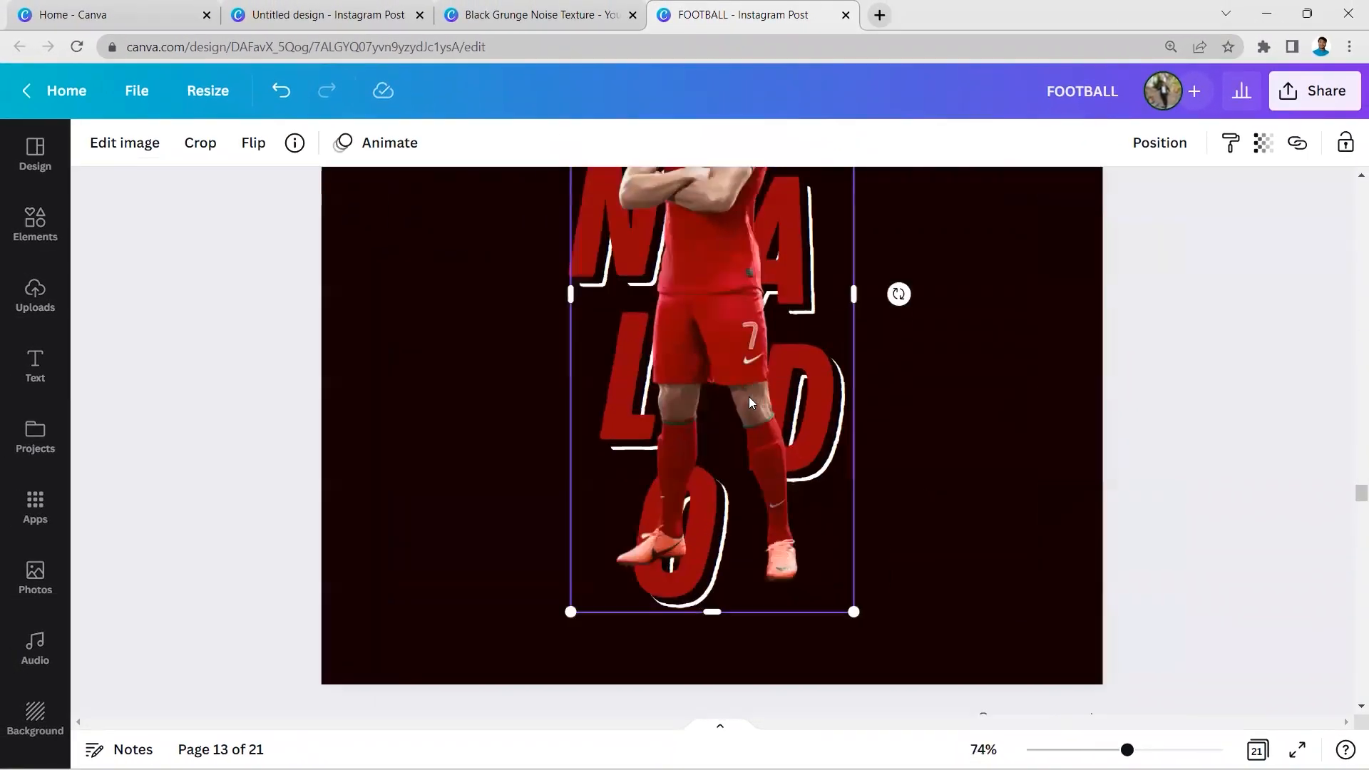
{"action": "scroll", "coordinate": [749, 401], "scroll_direction": "up", "scroll_amount": 1}
{"action": "scroll", "coordinate": [750, 410], "scroll_direction": "down", "scroll_amount": 1}
{"action": "scroll", "coordinate": [754, 422], "scroll_direction": "down", "scroll_amount": 1}
{"action": "scroll", "coordinate": [756, 425], "scroll_direction": "up", "scroll_amount": 3}
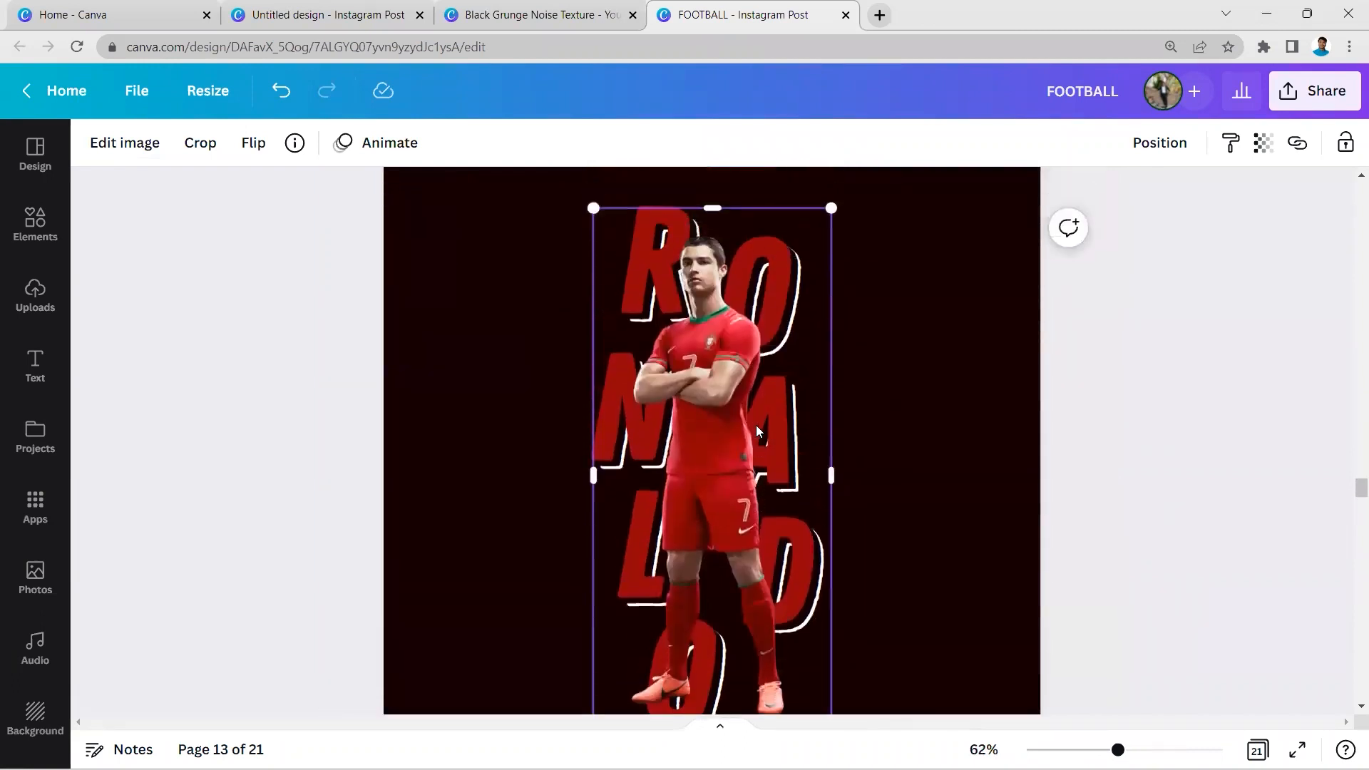
{"action": "scroll", "coordinate": [733, 517], "scroll_direction": "down", "scroll_amount": 1}
{"action": "right_click", "coordinate": [736, 509]}
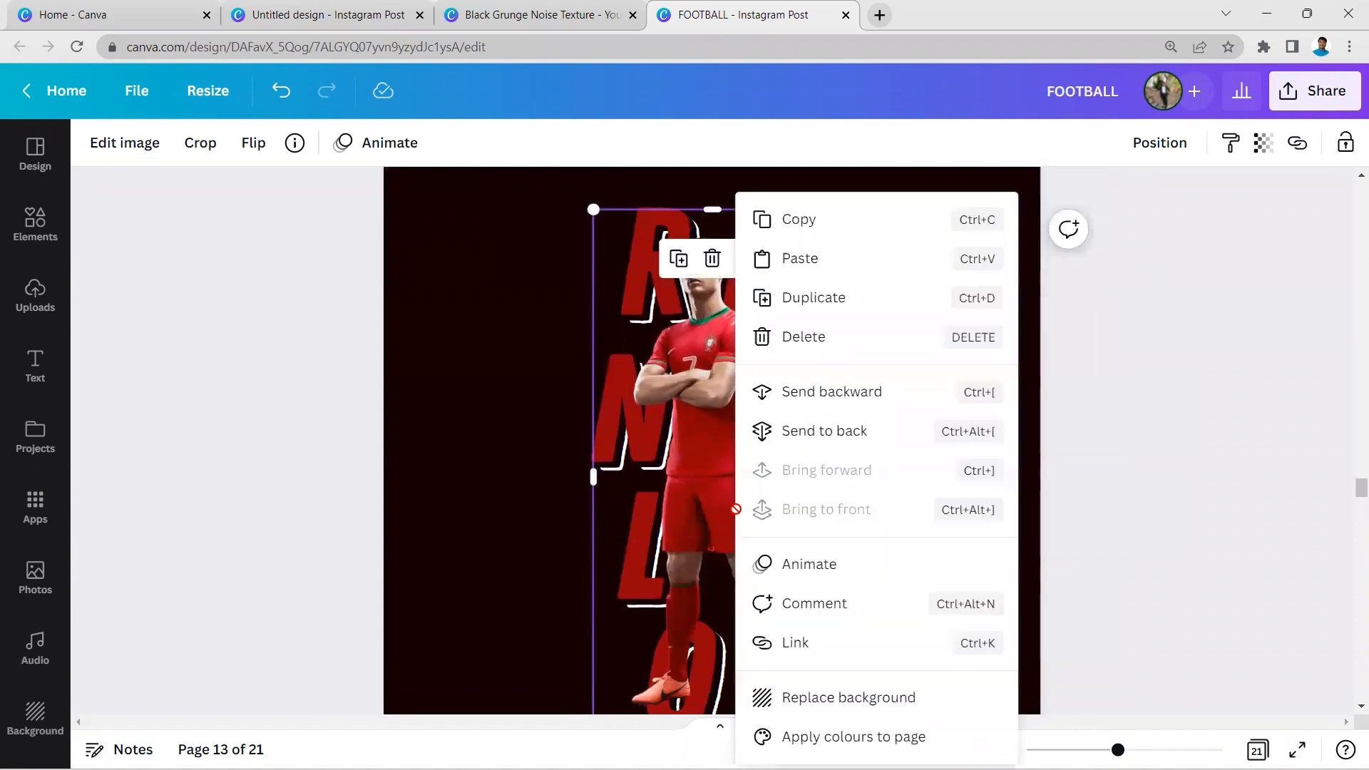
{"action": "left_click", "coordinate": [819, 431]}
{"action": "left_click", "coordinate": [908, 470]}
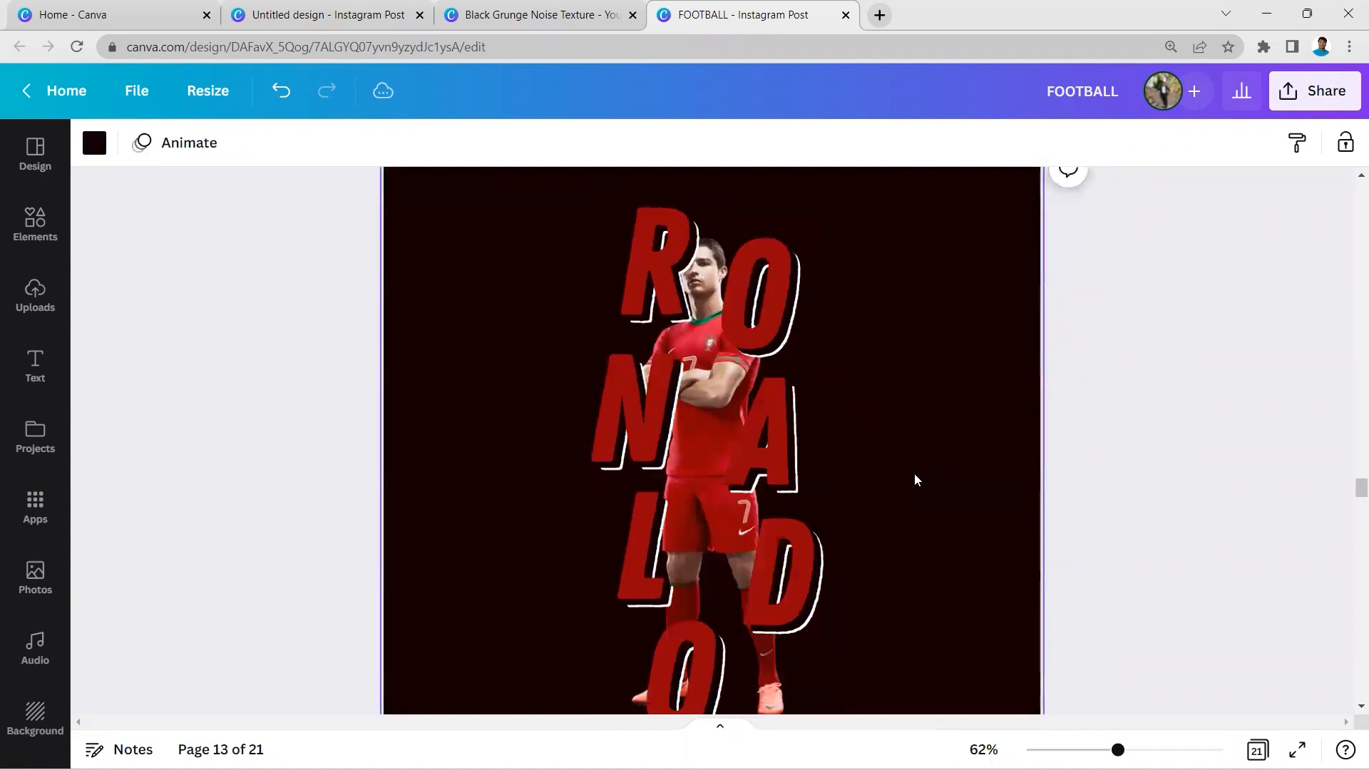
Examine the RONALDO lettering on page 13 and compare its R with the layered R on page 14.
{"action": "scroll", "coordinate": [920, 495], "scroll_direction": "down", "scroll_amount": 1}
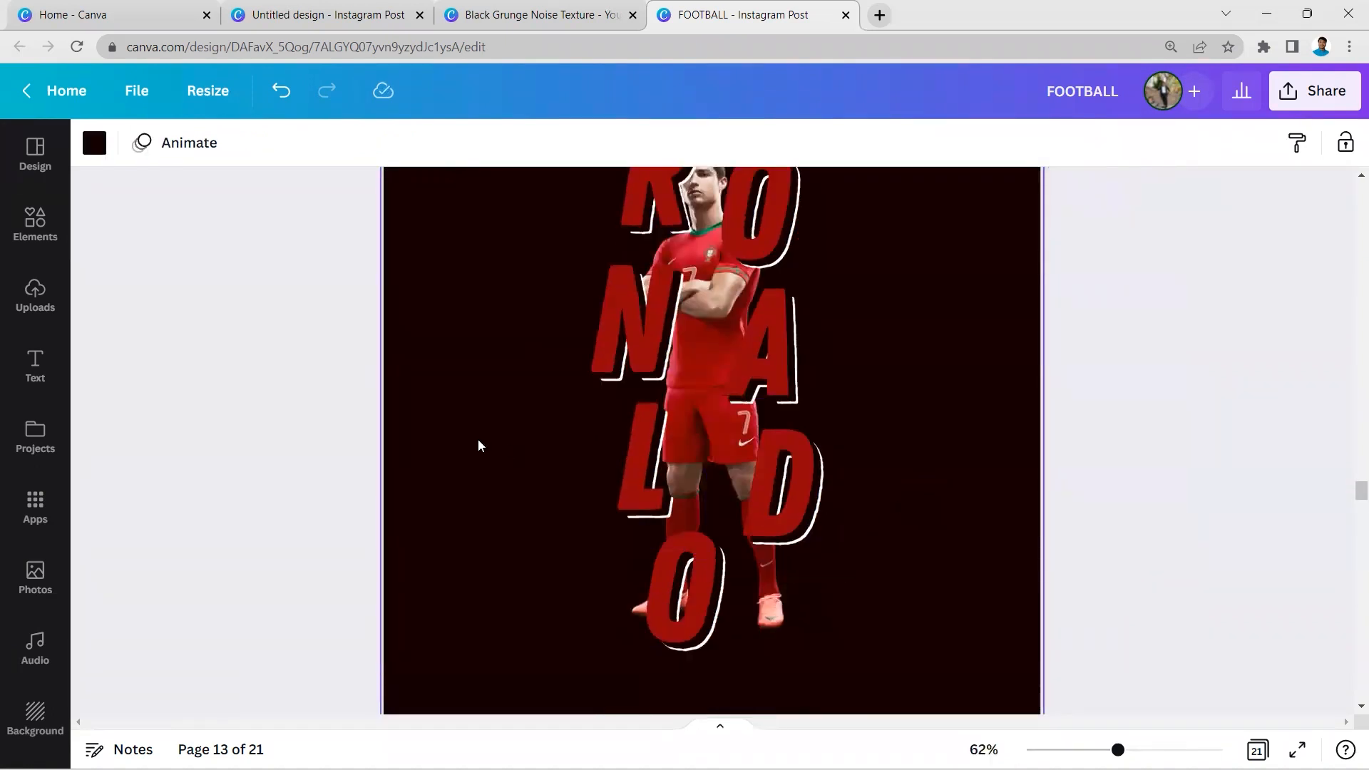
{"action": "scroll", "coordinate": [847, 455], "scroll_direction": "up", "scroll_amount": 1}
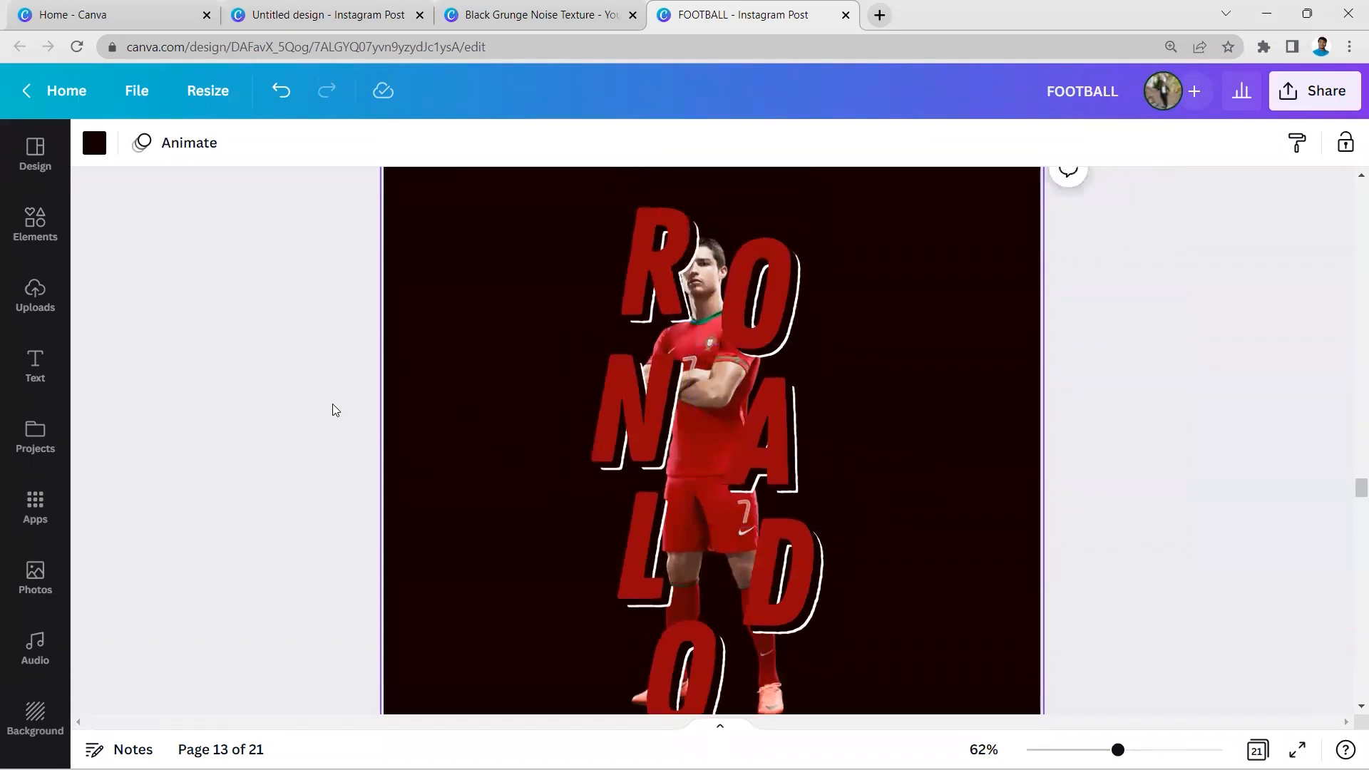
{"action": "key", "text": "ctrl+minus"}
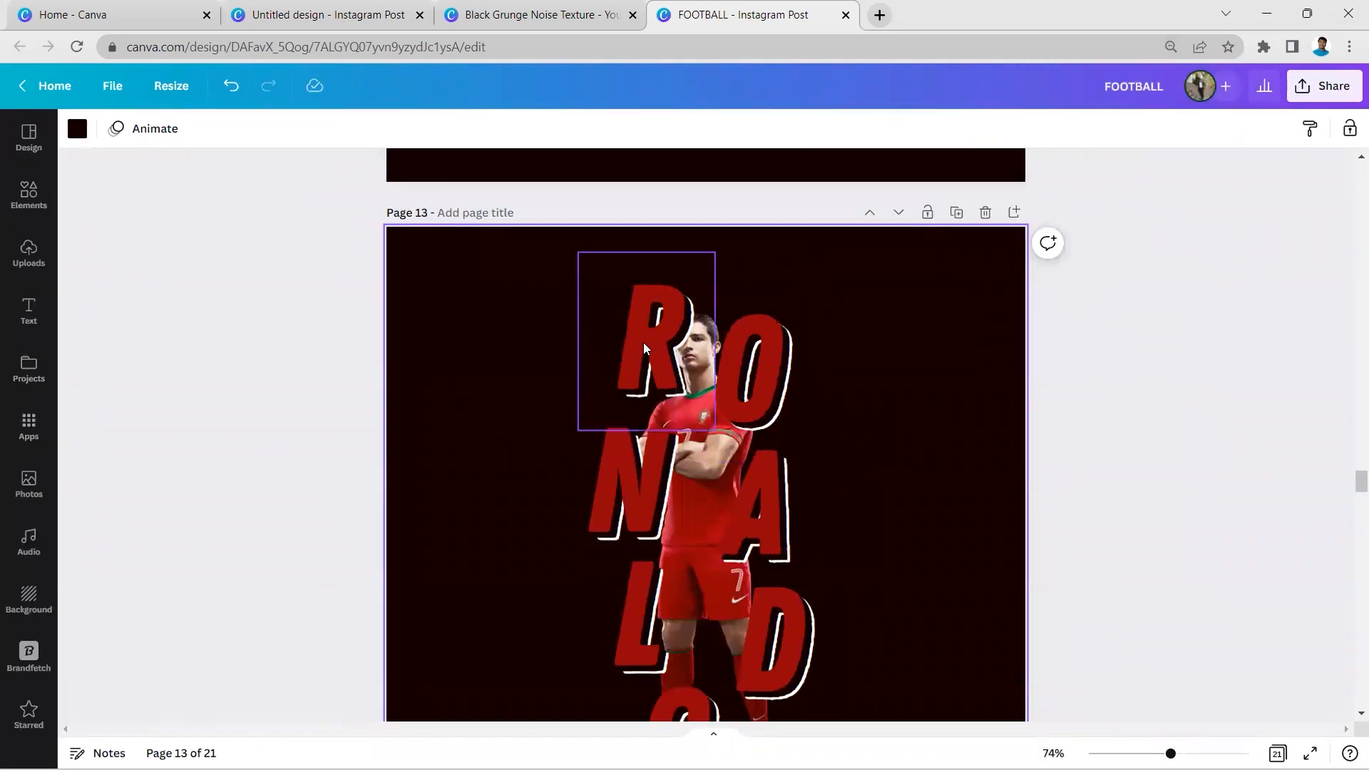
{"action": "left_click", "coordinate": [664, 343]}
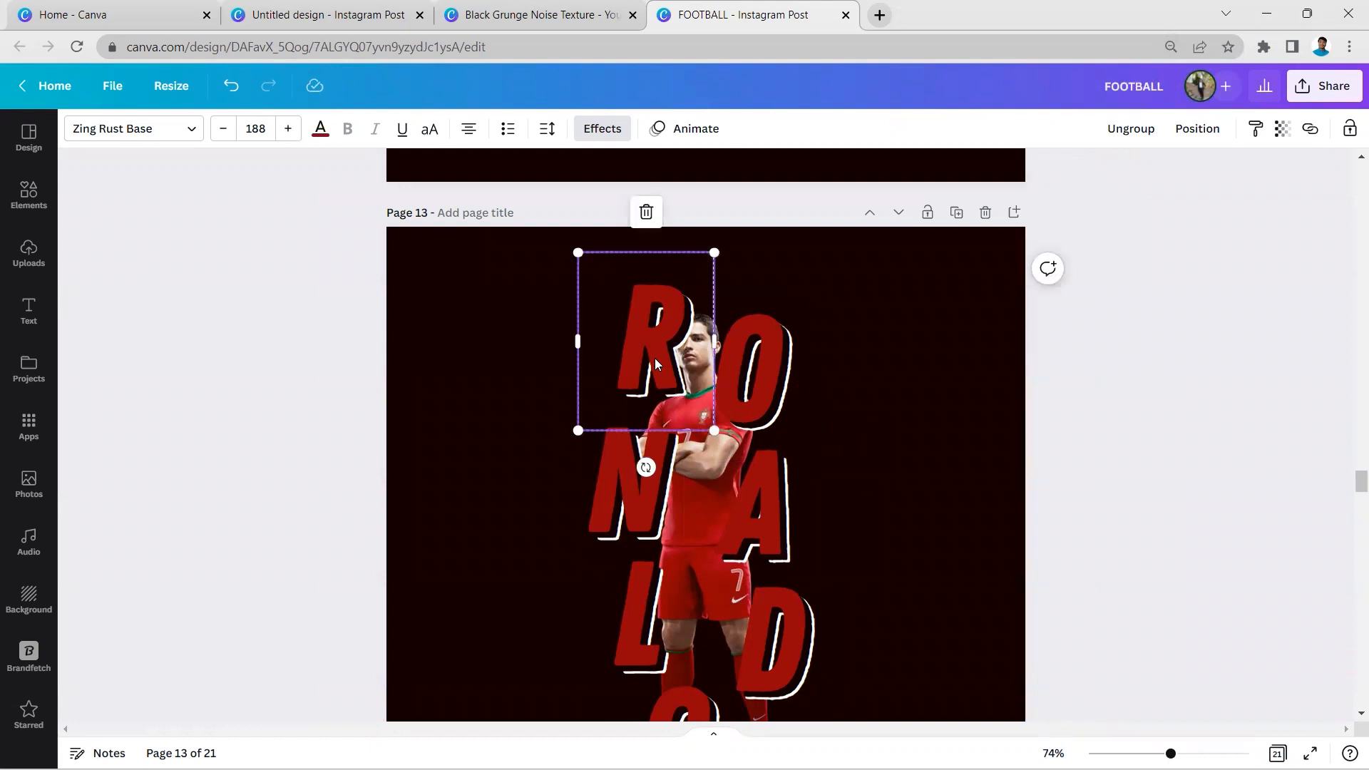
{"action": "scroll", "coordinate": [654, 358], "scroll_direction": "down", "scroll_amount": 7}
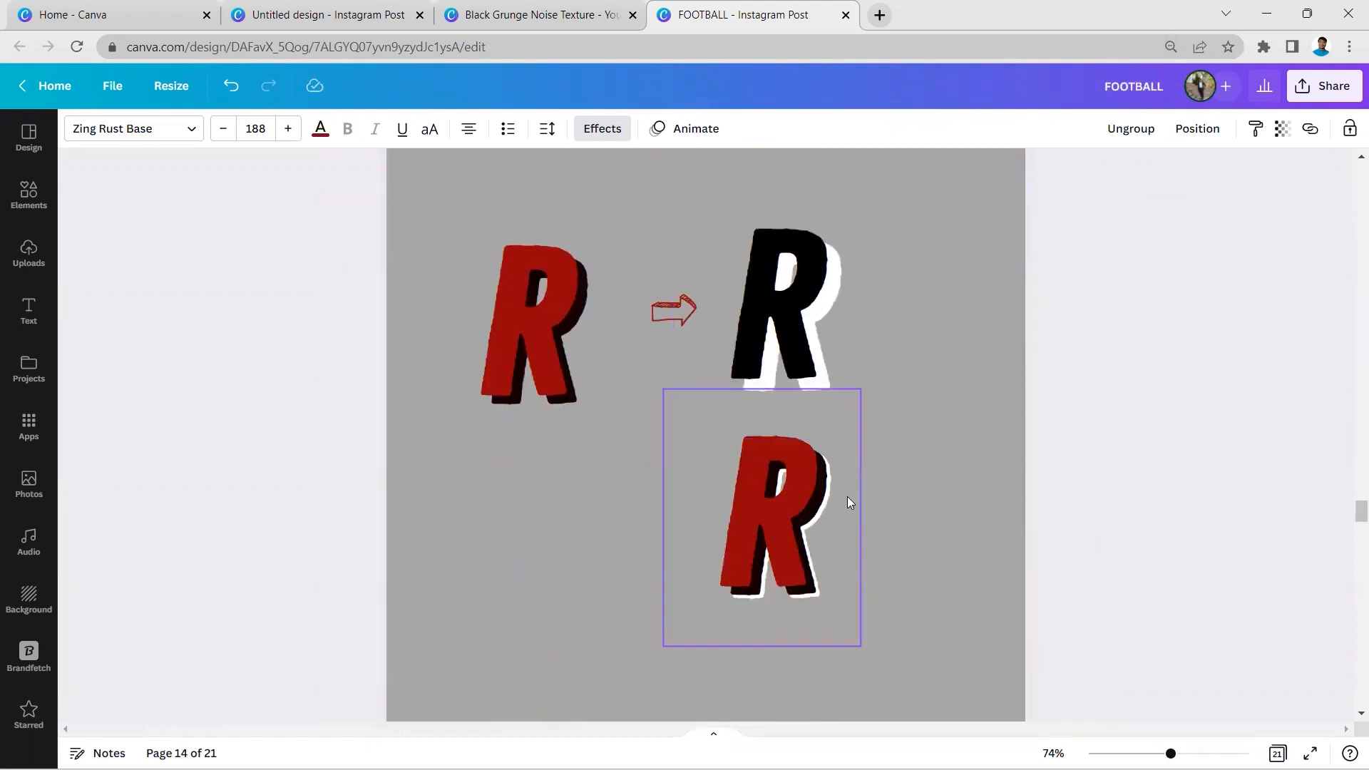
{"action": "scroll", "coordinate": [839, 475], "scroll_direction": "up", "scroll_amount": 8}
{"action": "scroll", "coordinate": [844, 622], "scroll_direction": "down", "scroll_amount": 5}
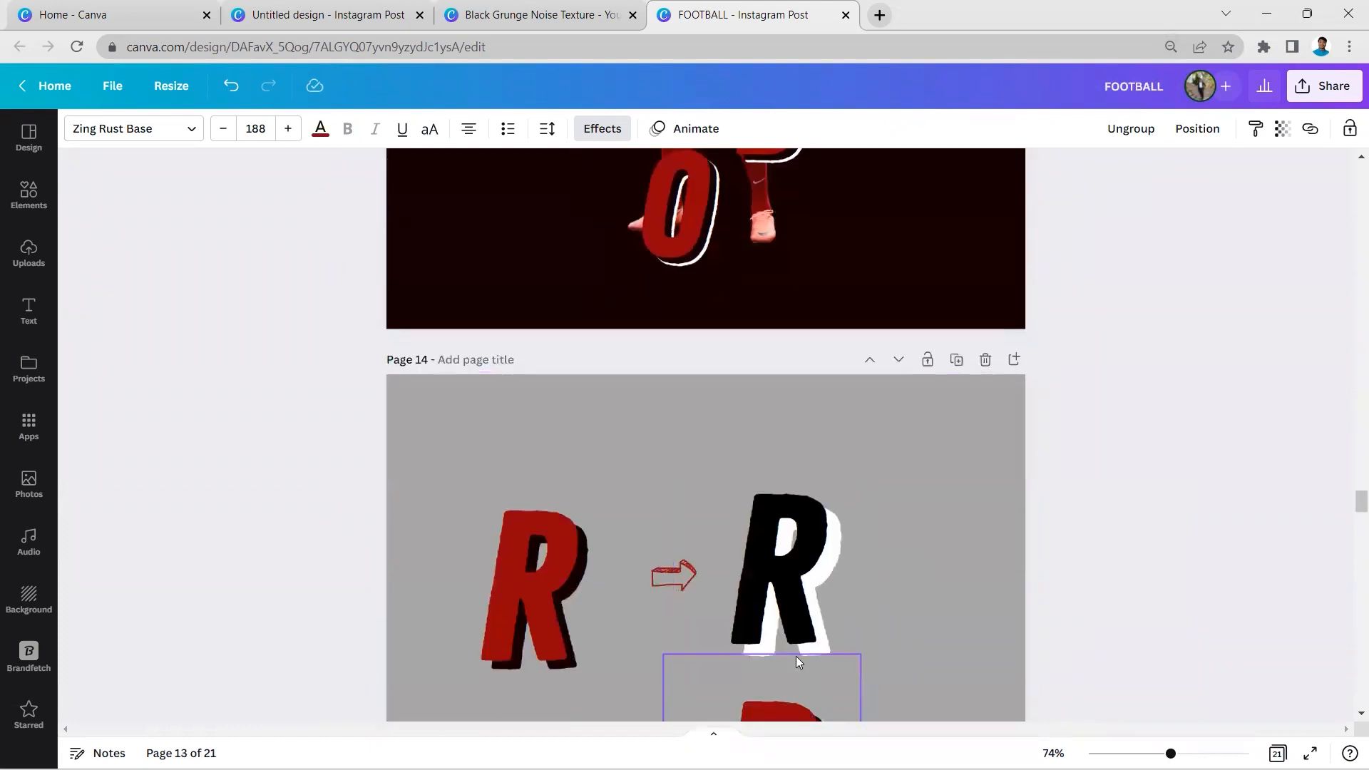
Copy both layers of the layered R from page 14 and paste them on page 13, in the empty area left of the RONALDO lettering.
{"action": "scroll", "coordinate": [792, 592], "scroll_direction": "down", "scroll_amount": 4}
{"action": "left_click", "coordinate": [719, 495]}
{"action": "right_click", "coordinate": [719, 495]}
{"action": "left_click", "coordinate": [786, 375]}
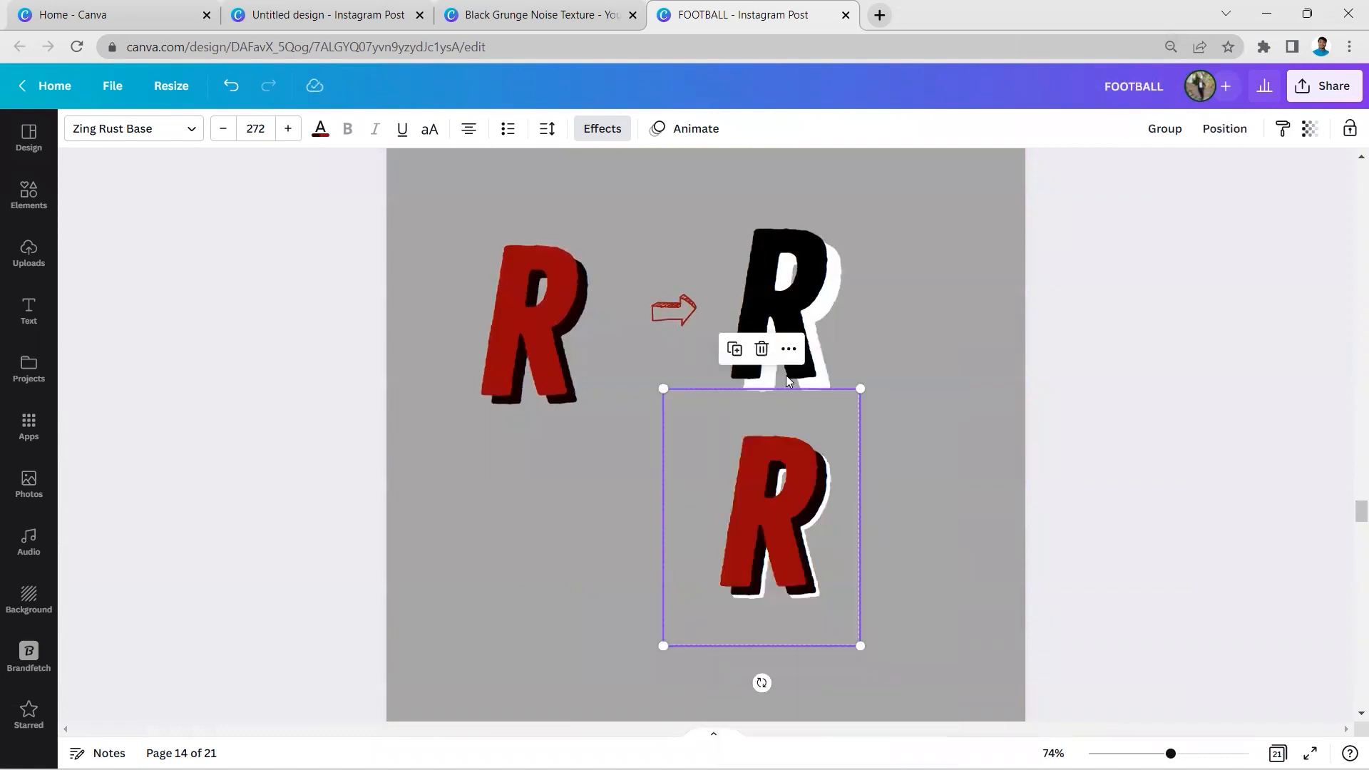
{"action": "scroll", "coordinate": [760, 391], "scroll_direction": "up", "scroll_amount": 6}
{"action": "left_click", "coordinate": [504, 390]}
{"action": "right_click", "coordinate": [504, 389]}
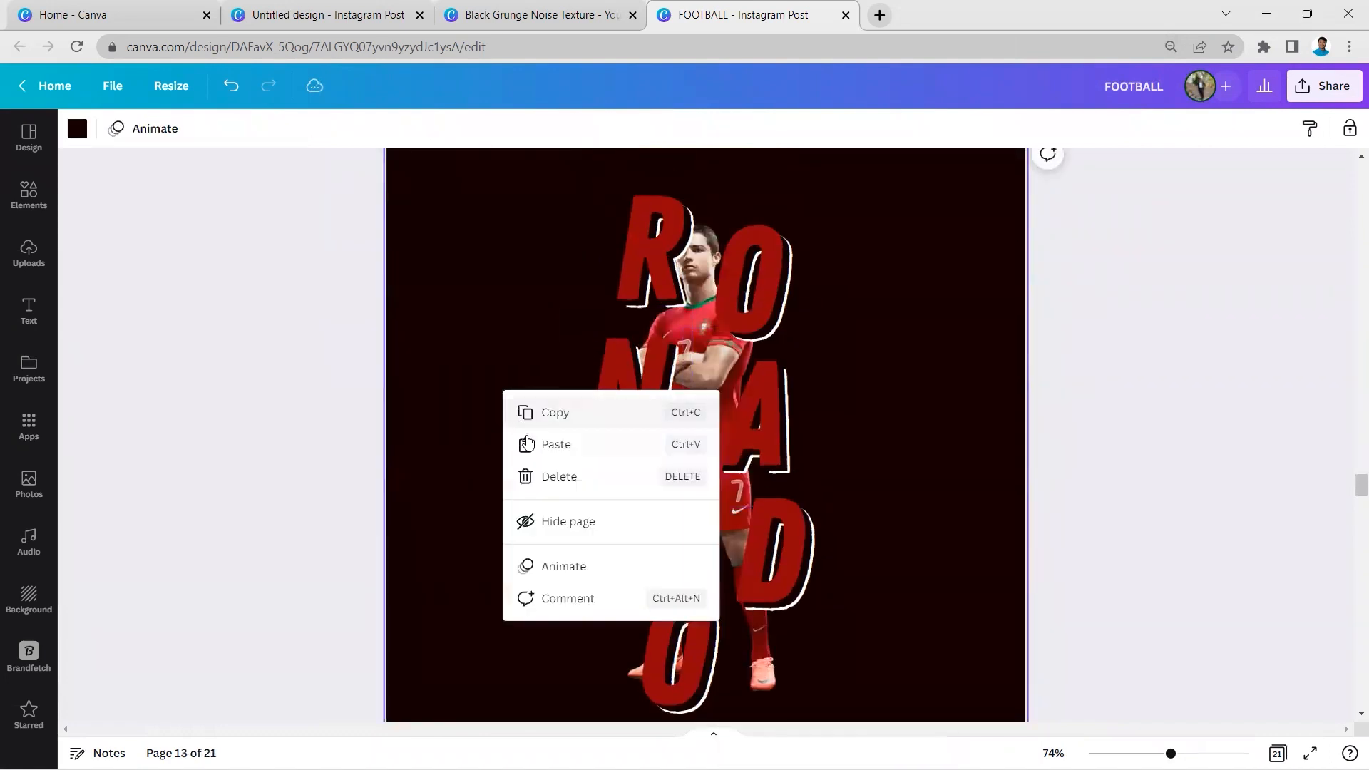
{"action": "left_click", "coordinate": [526, 444]}
{"action": "left_click_drag", "start_coordinate": [820, 545], "coordinate": [563, 450]}
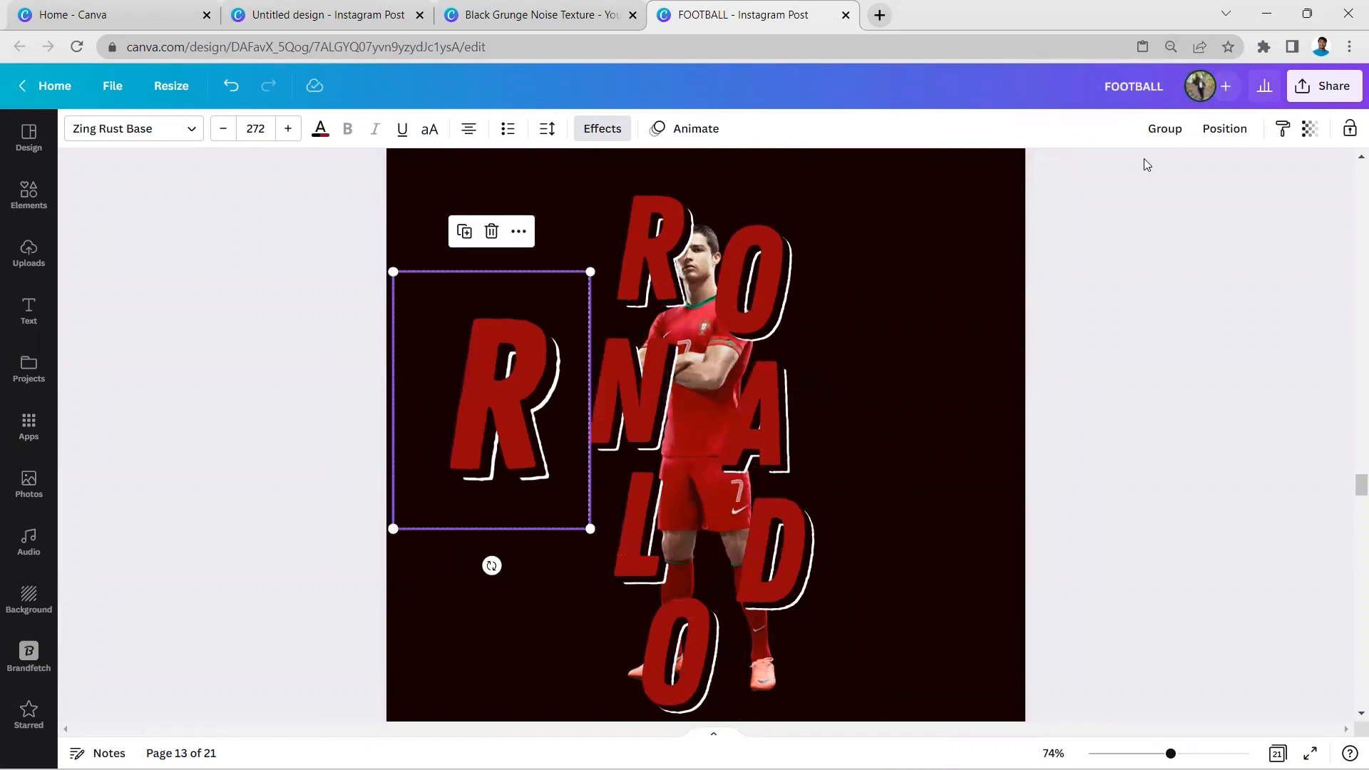
Group the pasted R layers, shrink the group to font size 202 and place it in the upper-left area of page 13.
{"action": "left_click", "coordinate": [1165, 134]}
{"action": "left_click", "coordinate": [1036, 412]}
{"action": "left_click_drag", "start_coordinate": [511, 385], "coordinate": [476, 372]}
{"action": "scroll", "coordinate": [476, 372], "scroll_direction": "up", "scroll_amount": 3}
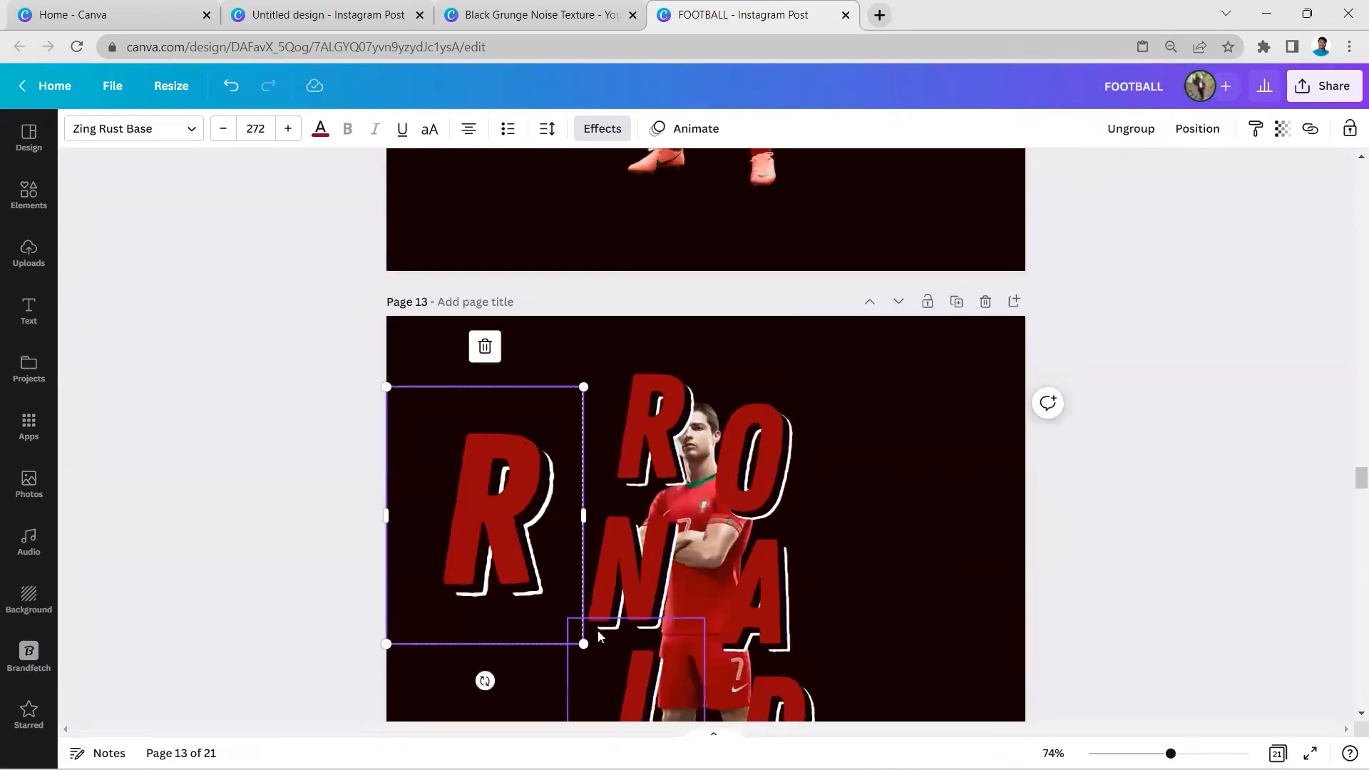
{"action": "left_click_drag", "start_coordinate": [585, 645], "coordinate": [534, 580]}
{"action": "left_click_drag", "start_coordinate": [505, 533], "coordinate": [526, 470]}
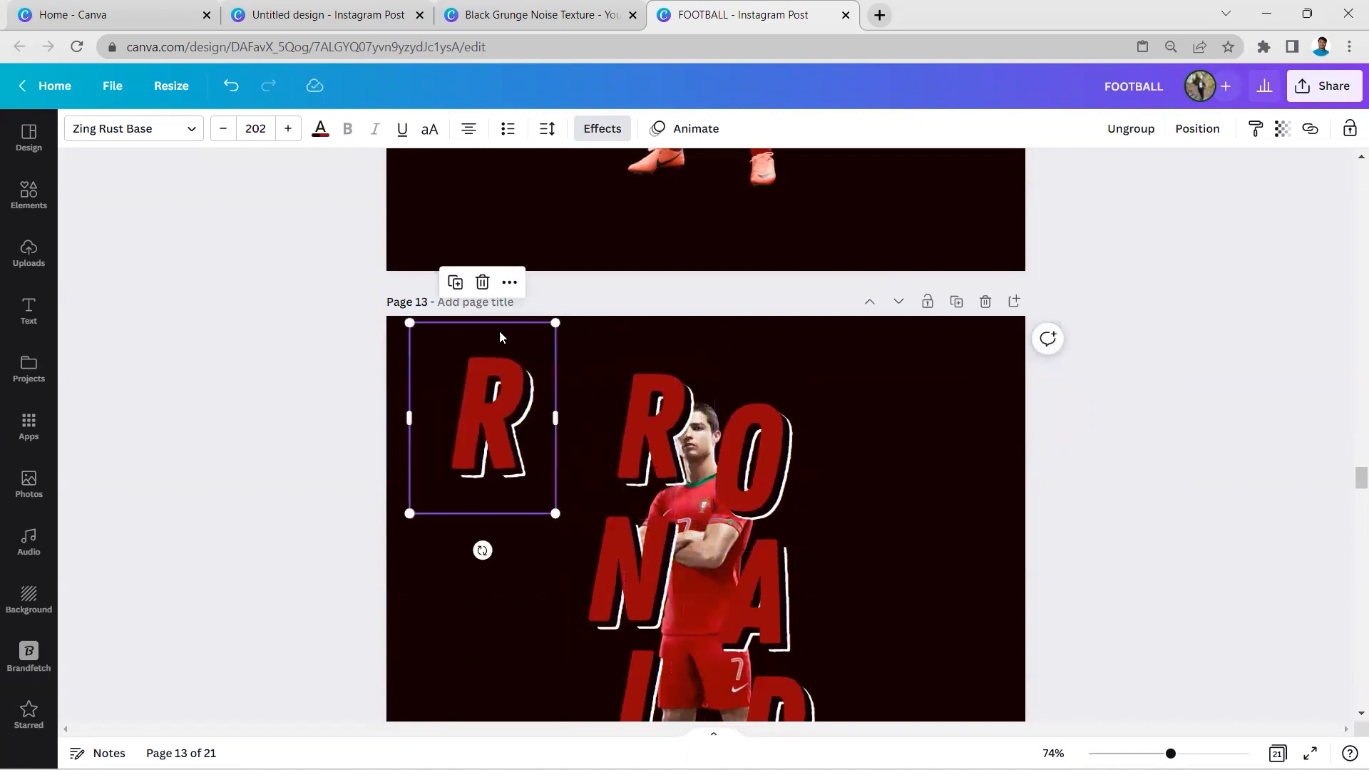
Duplicate the resized R group on page 13 and place the copy directly below it.
{"action": "left_click_drag", "start_coordinate": [484, 392], "coordinate": [453, 576]}
{"action": "scroll", "coordinate": [455, 556], "scroll_direction": "down", "scroll_amount": 2}
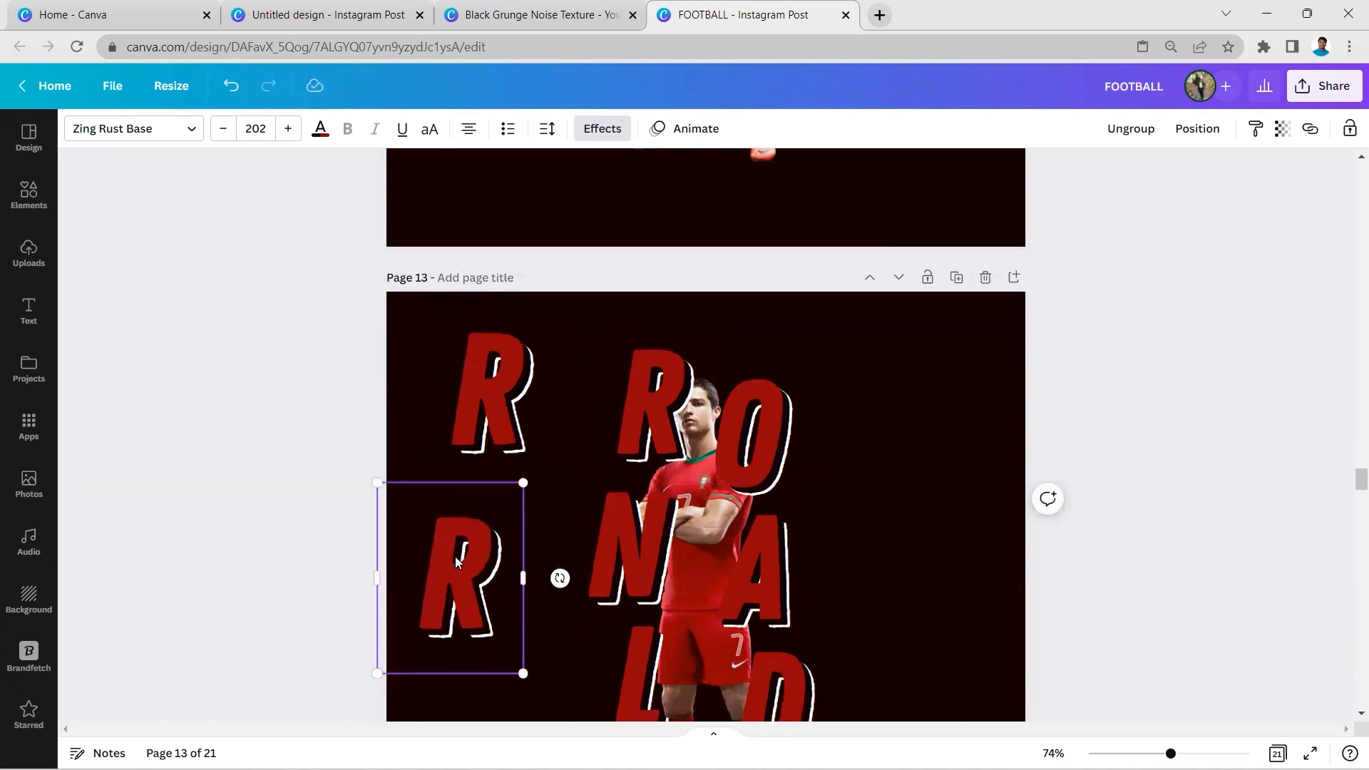
{"action": "left_click", "coordinate": [497, 506]}
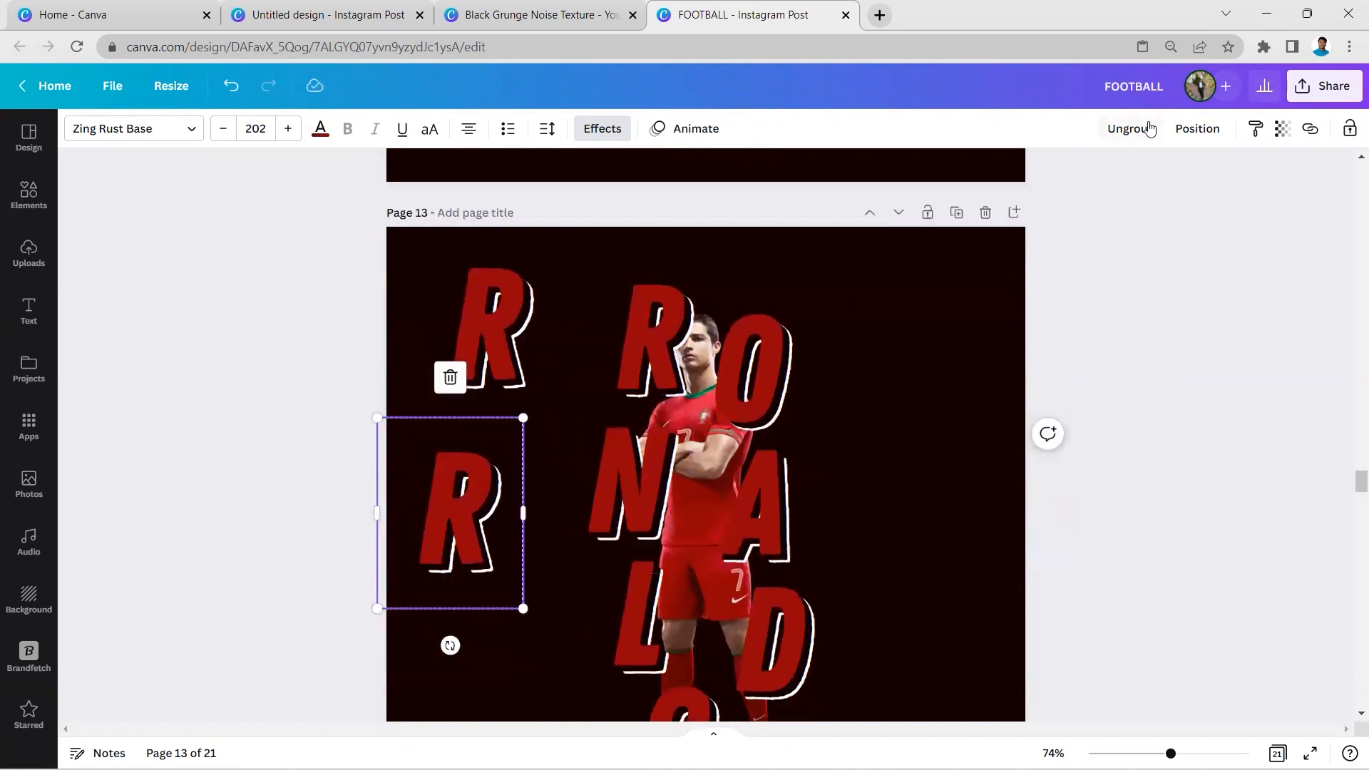
Ungroup the lower R copy and move its red layer down and right, away from the black-and-white layer.
{"action": "left_click", "coordinate": [1150, 128]}
{"action": "left_click", "coordinate": [1131, 373]}
{"action": "left_click_drag", "start_coordinate": [491, 513], "coordinate": [533, 576]}
{"action": "left_click", "coordinate": [537, 580]}
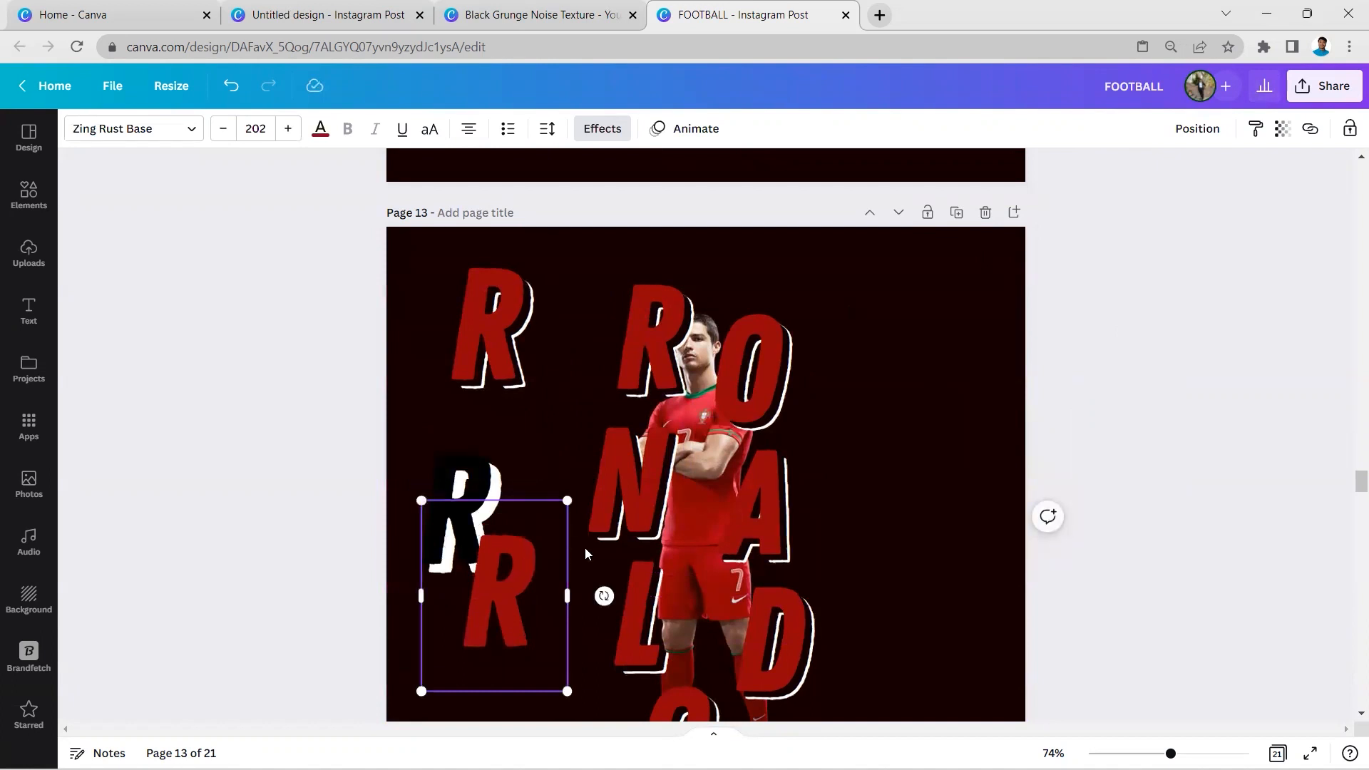
Change the letter in both the red layer and the black-and-white layer of the lower copy to O.
{"action": "key", "text": "Return"}
{"action": "type", "text": "O"}
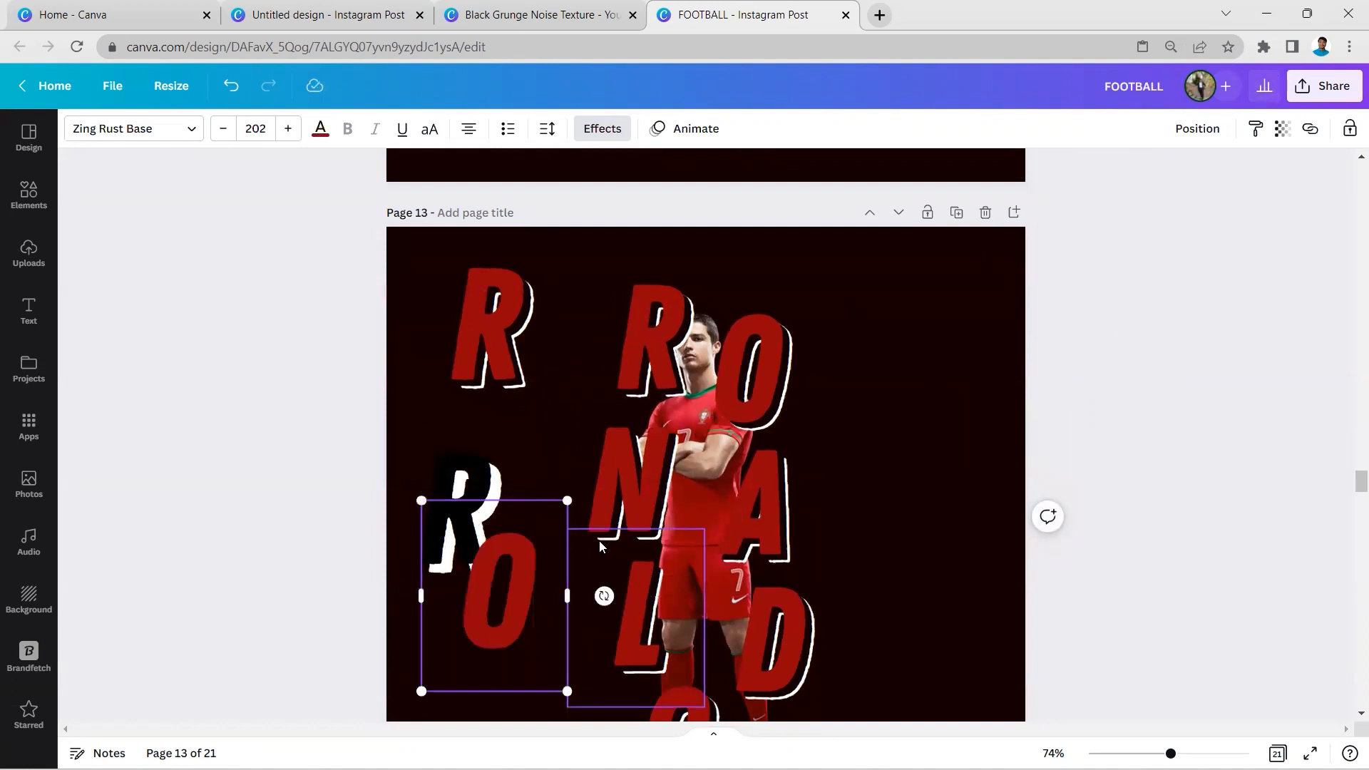
{"action": "left_click", "coordinate": [513, 470]}
{"action": "key", "text": "Return"}
{"action": "type", "text": "O"}
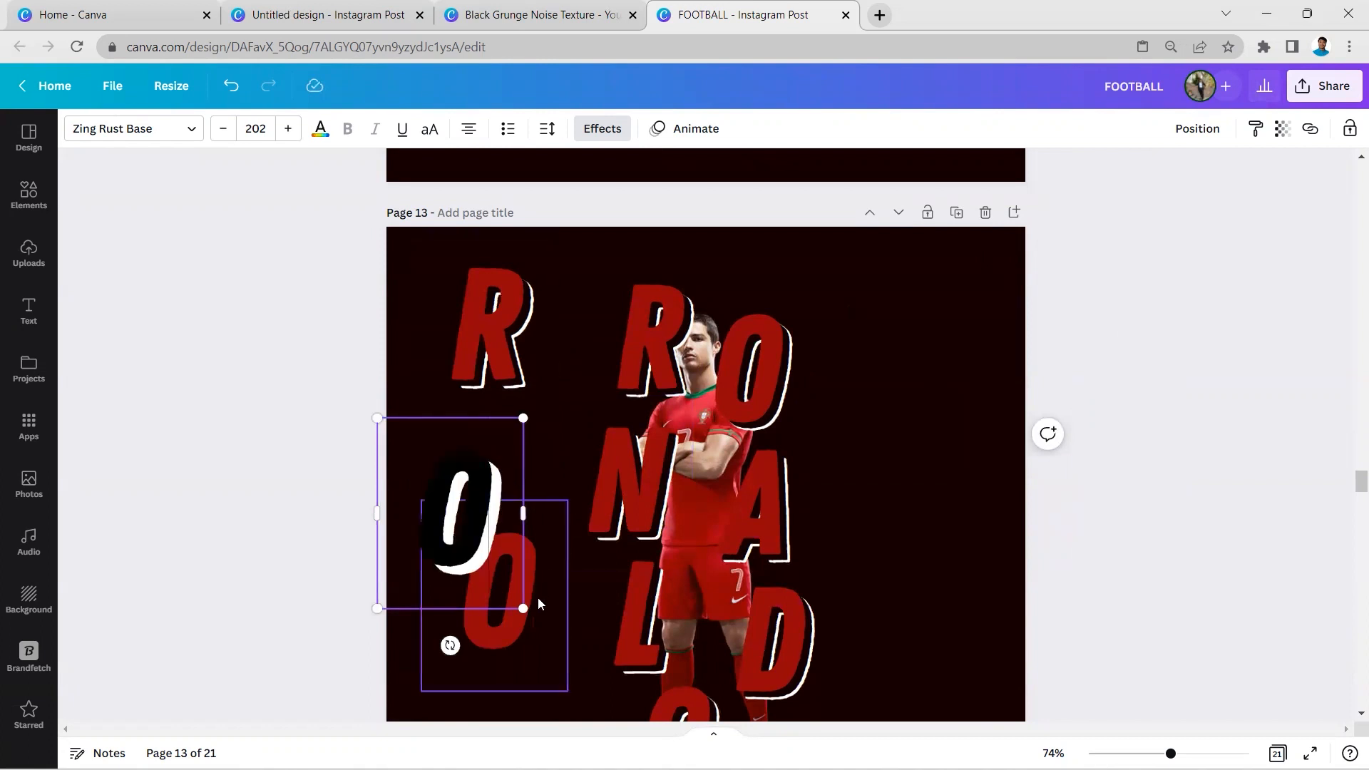
Layer the red O over the black-and-white O with only a thin white edge showing, and group the two.
{"action": "left_click", "coordinate": [557, 626]}
{"action": "left_click_drag", "start_coordinate": [557, 627], "coordinate": [518, 557]}
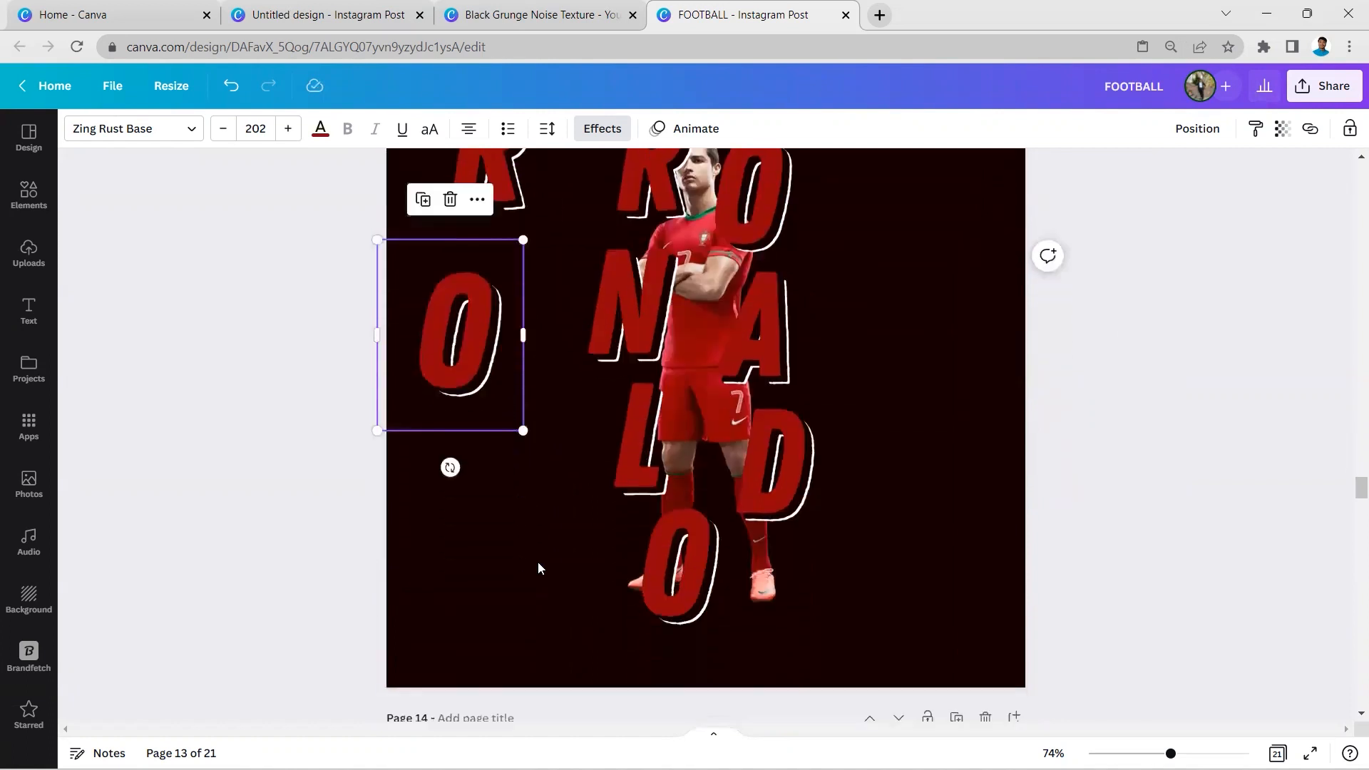
{"action": "left_click_drag", "start_coordinate": [507, 615], "coordinate": [452, 519]}
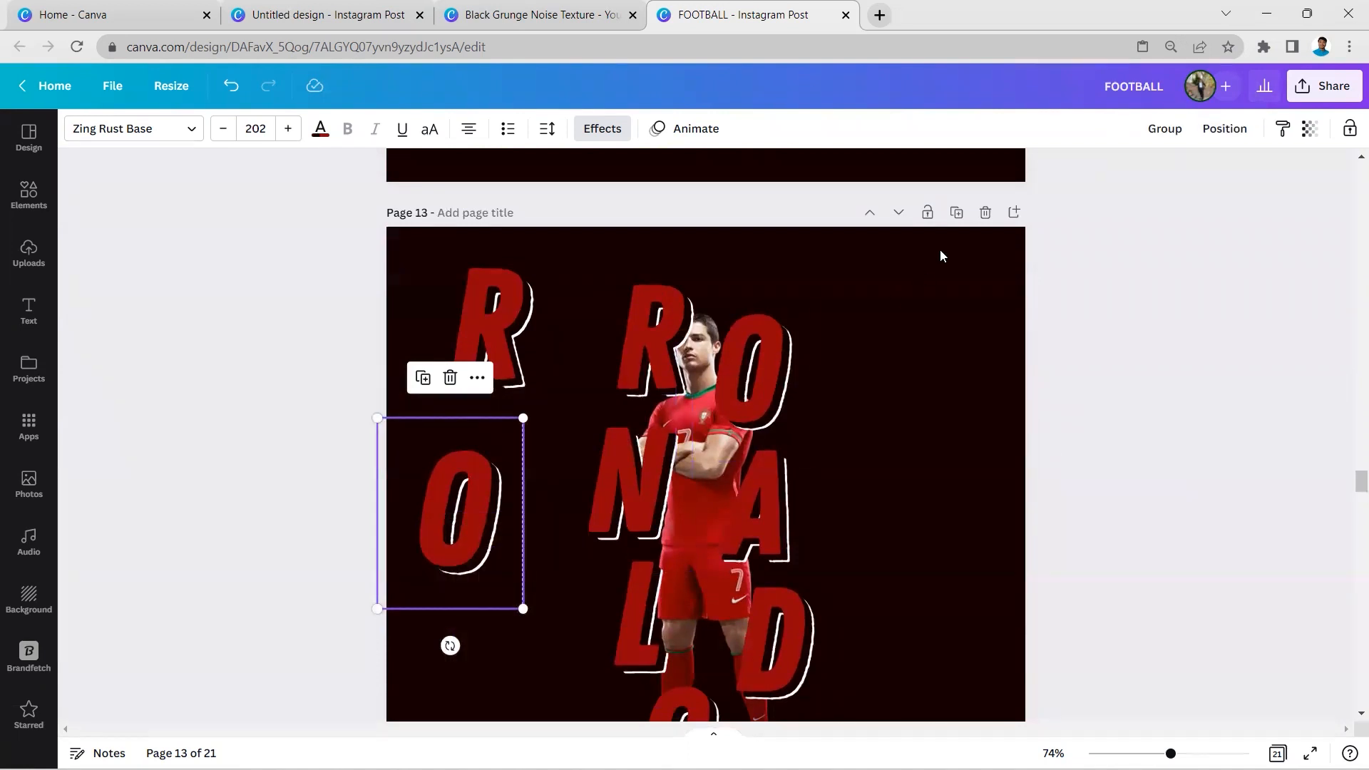
{"action": "left_click", "coordinate": [1155, 132]}
Try the layered O group over the first O of the RONALDO lettering and undo that placement.
{"action": "left_click_drag", "start_coordinate": [467, 572], "coordinate": [762, 427]}
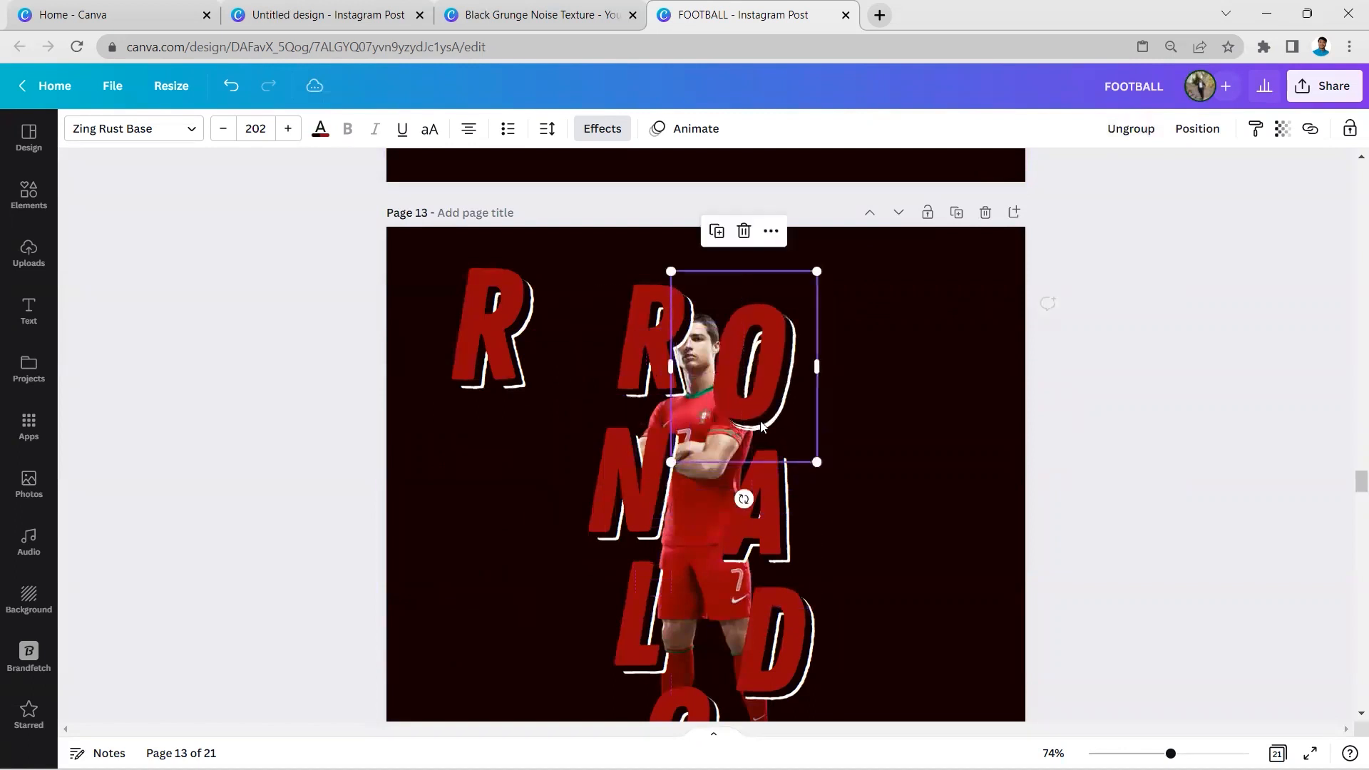
{"action": "key", "text": "ctrl+z"}
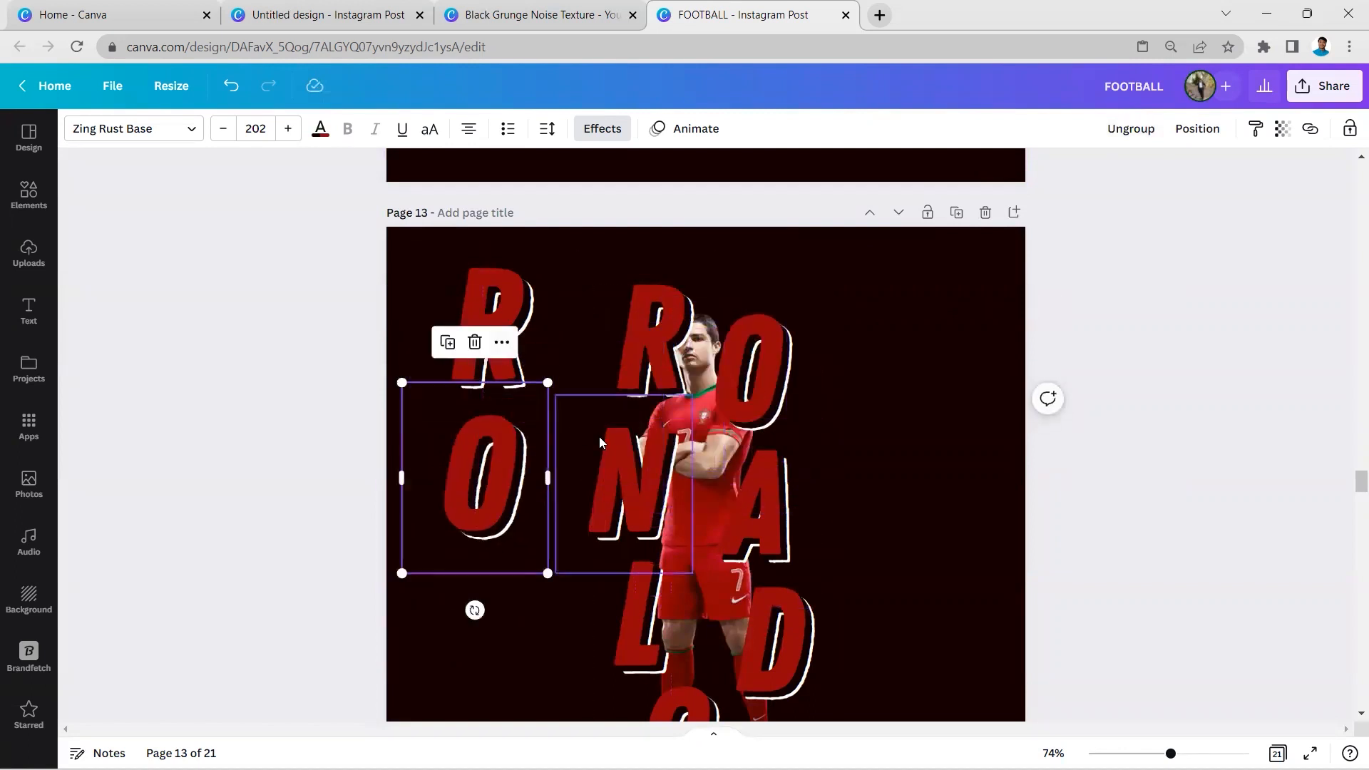
{"action": "scroll", "coordinate": [676, 448], "scroll_direction": "down", "scroll_amount": 1}
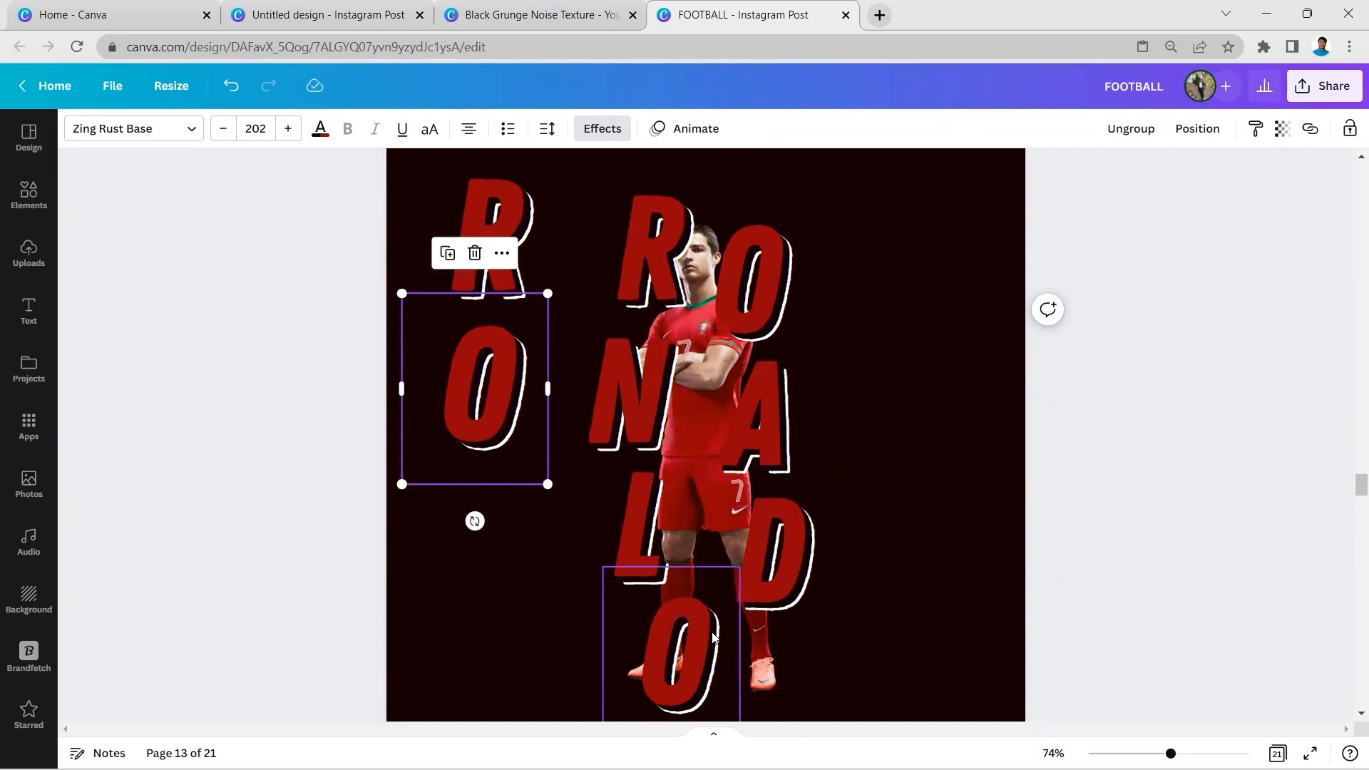
{"action": "scroll", "coordinate": [721, 554], "scroll_direction": "up", "scroll_amount": 1}
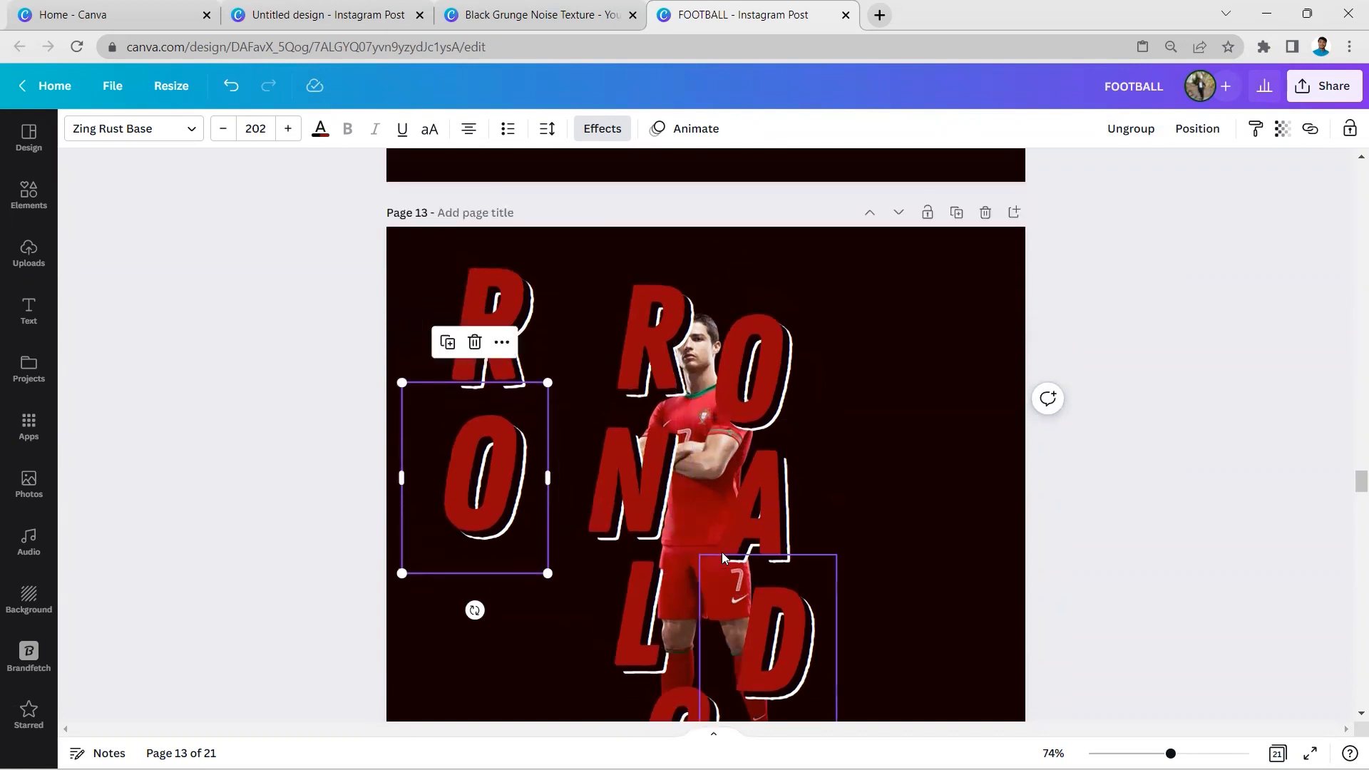
{"action": "scroll", "coordinate": [722, 552], "scroll_direction": "down", "scroll_amount": 1}
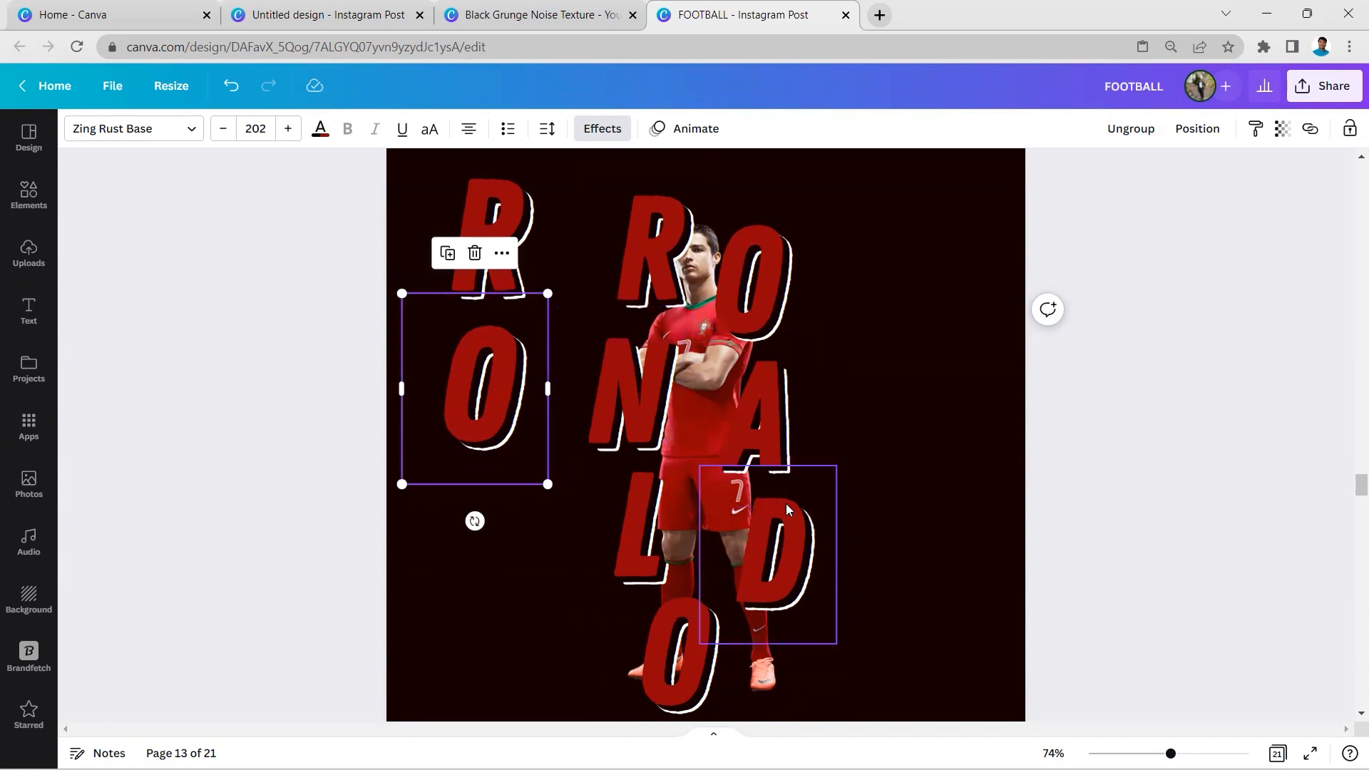
Delete the extra O group and both layers of the extra R beside the RONALDO lettering on page 13.
{"action": "left_click", "coordinate": [475, 254]}
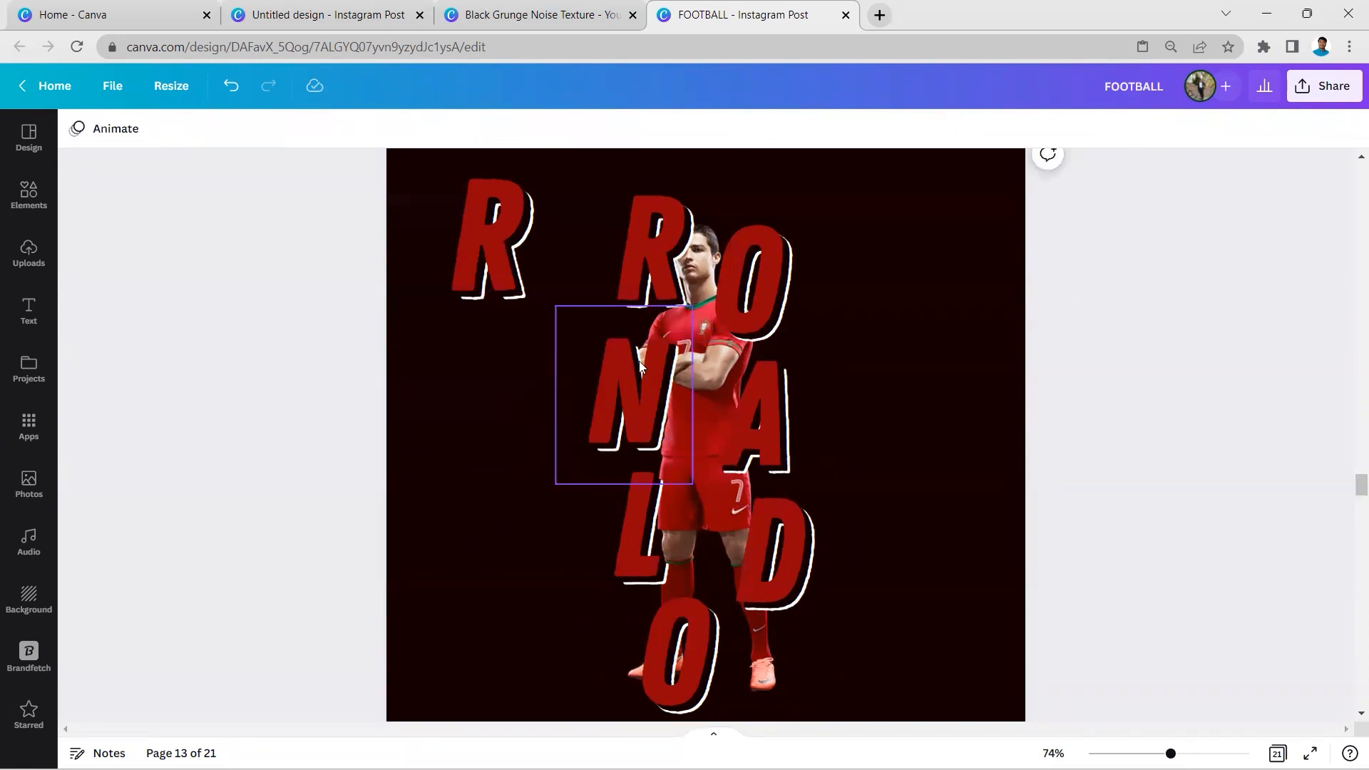
{"action": "scroll", "coordinate": [642, 367], "scroll_direction": "up", "scroll_amount": 1}
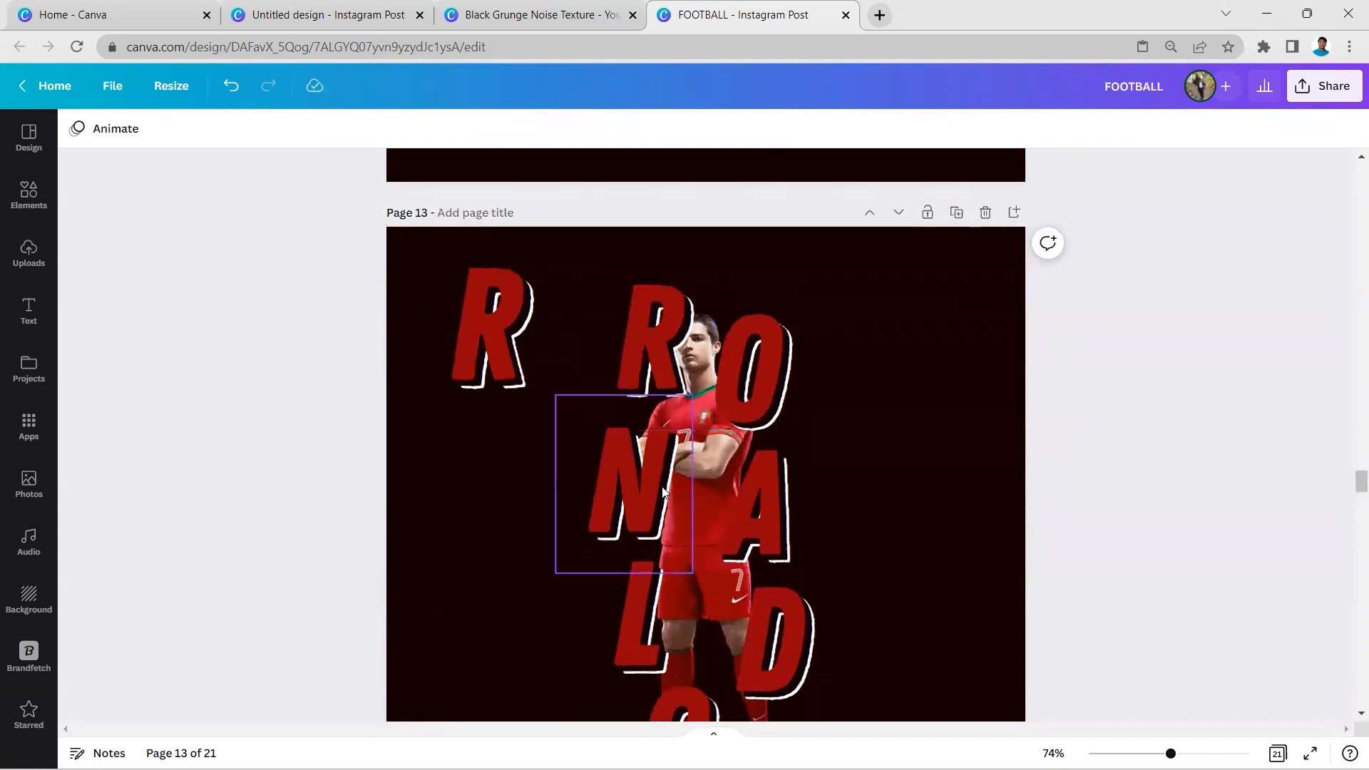
{"action": "scroll", "coordinate": [658, 482], "scroll_direction": "down", "scroll_amount": 4}
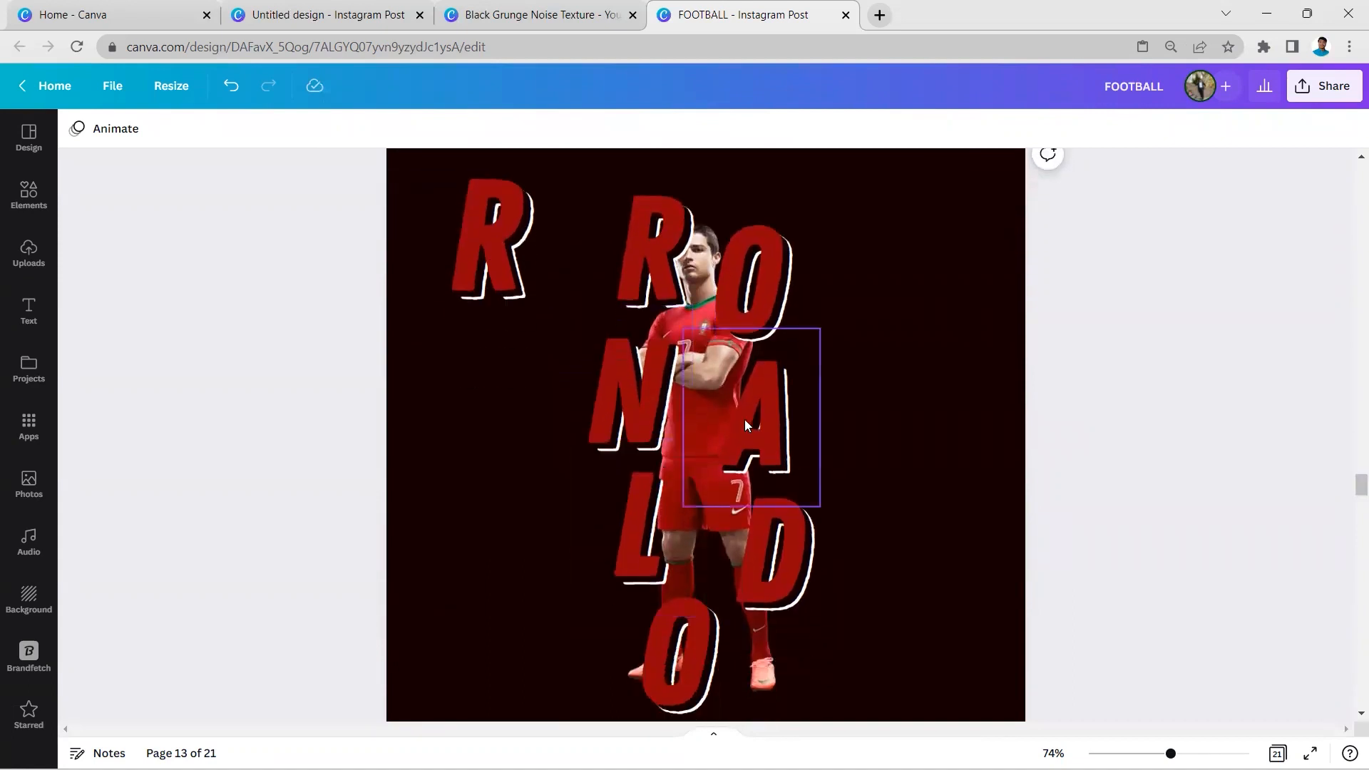
{"action": "scroll", "coordinate": [551, 295], "scroll_direction": "up", "scroll_amount": 4}
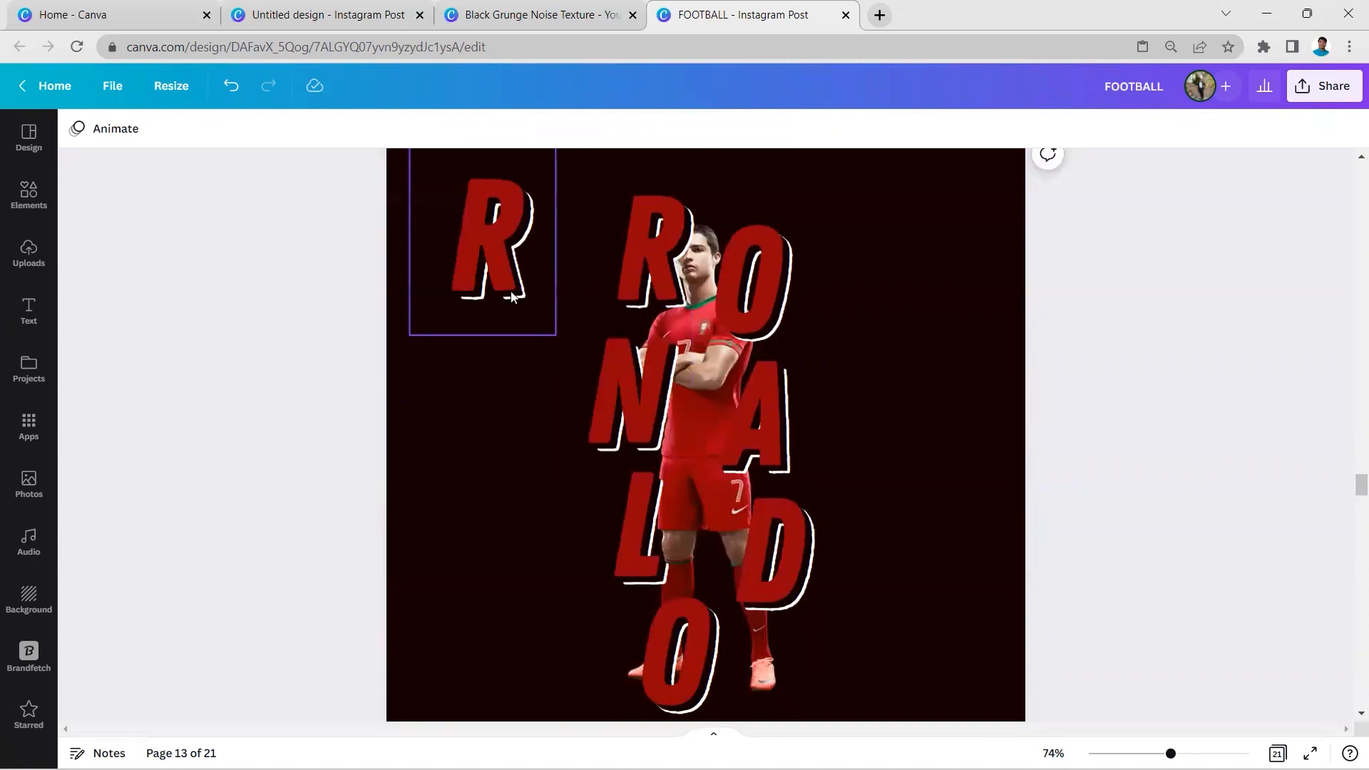
{"action": "left_click", "coordinate": [492, 286]}
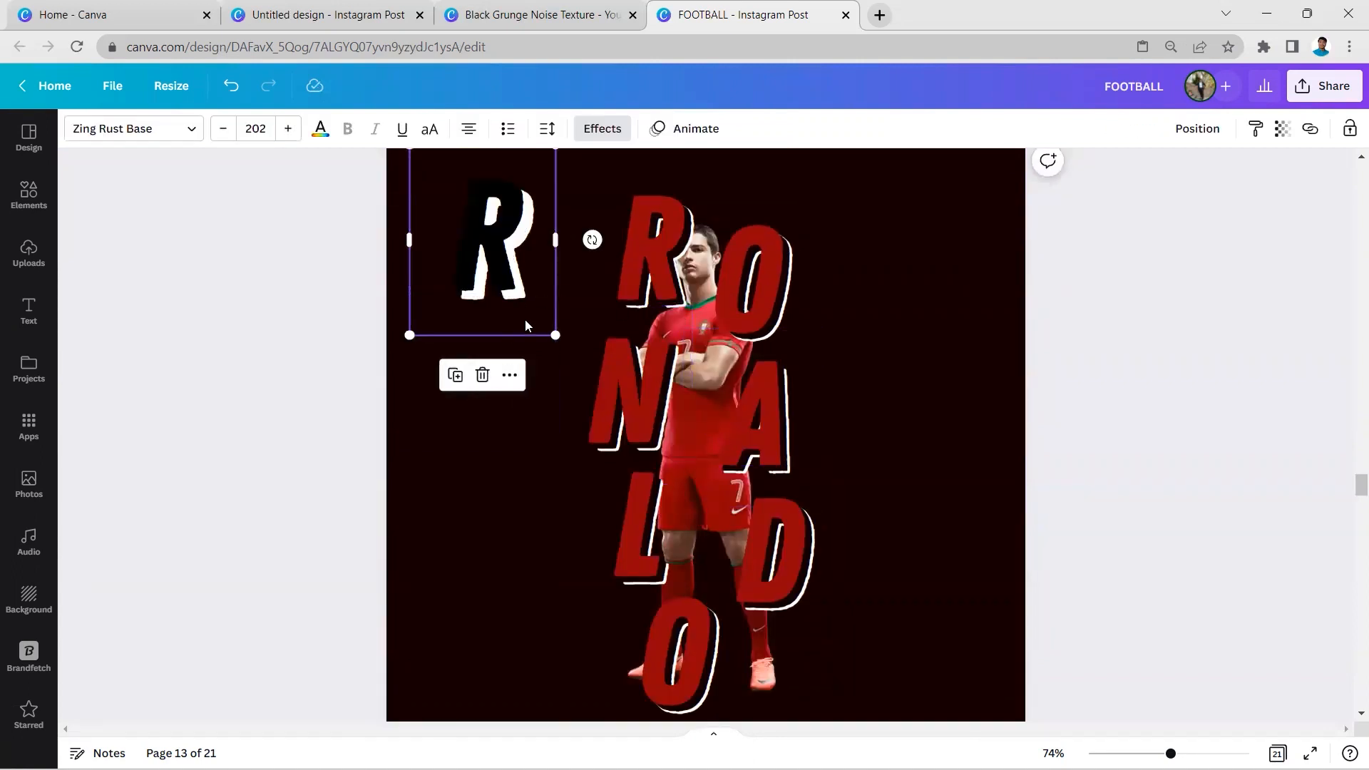
{"action": "left_click", "coordinate": [482, 374]}
Bring the player image on page 13 to the front of the RONALDO lettering.
{"action": "scroll", "coordinate": [632, 440], "scroll_direction": "down", "scroll_amount": 3}
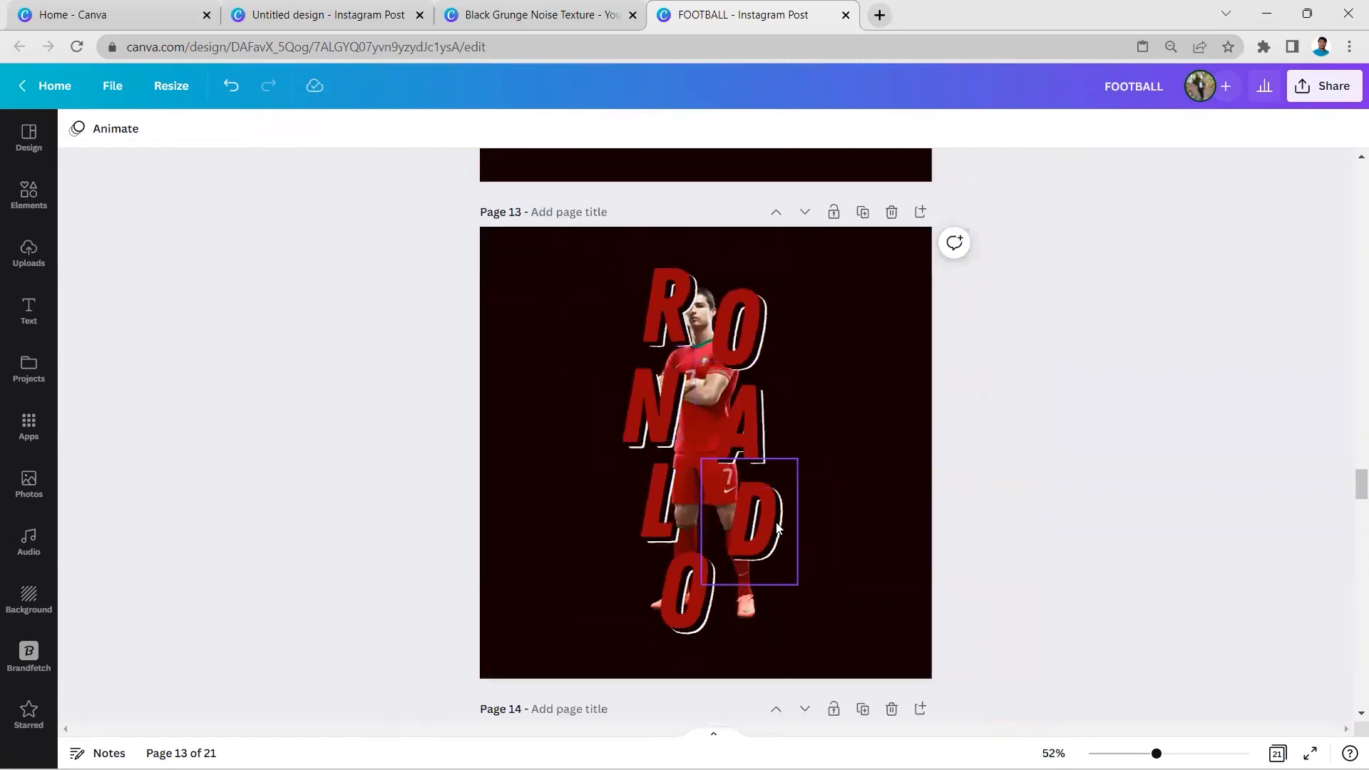
{"action": "left_click", "coordinate": [766, 620]}
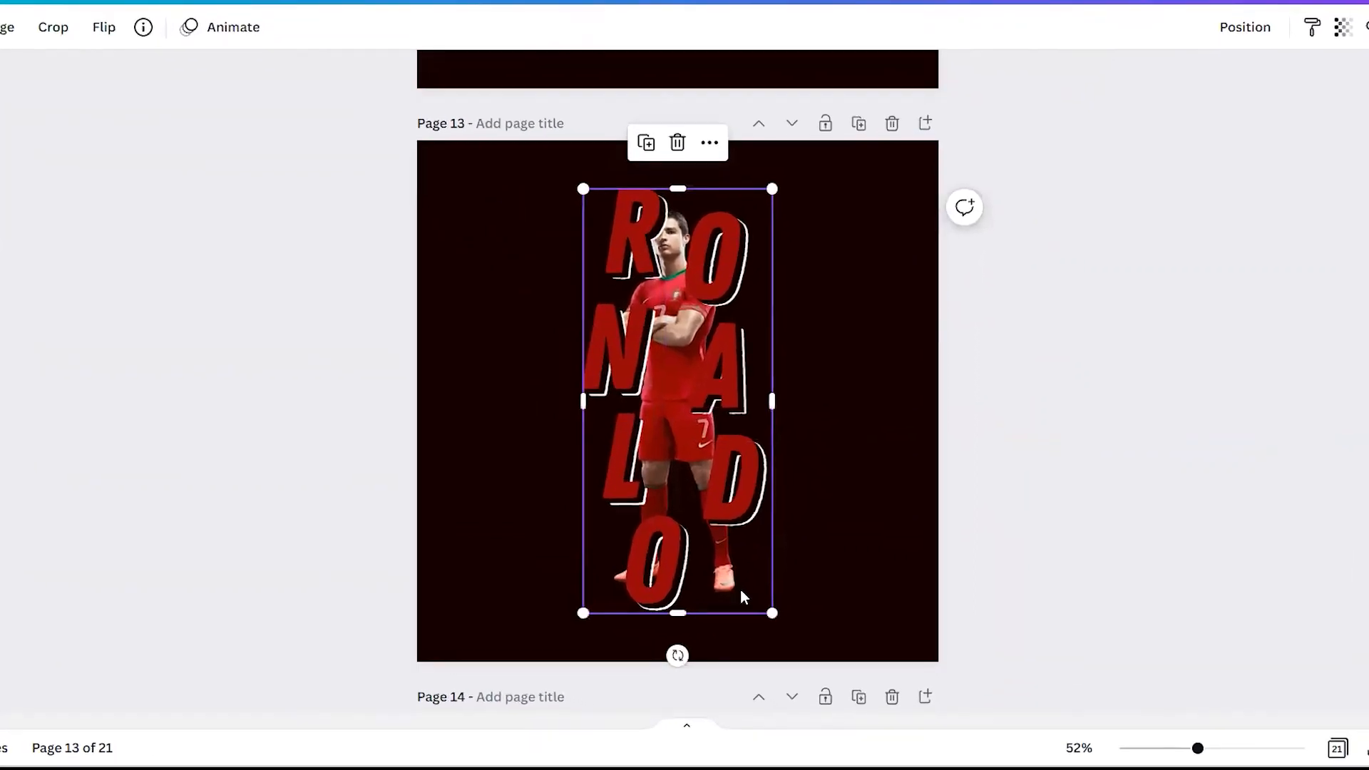
{"action": "right_click", "coordinate": [763, 619]}
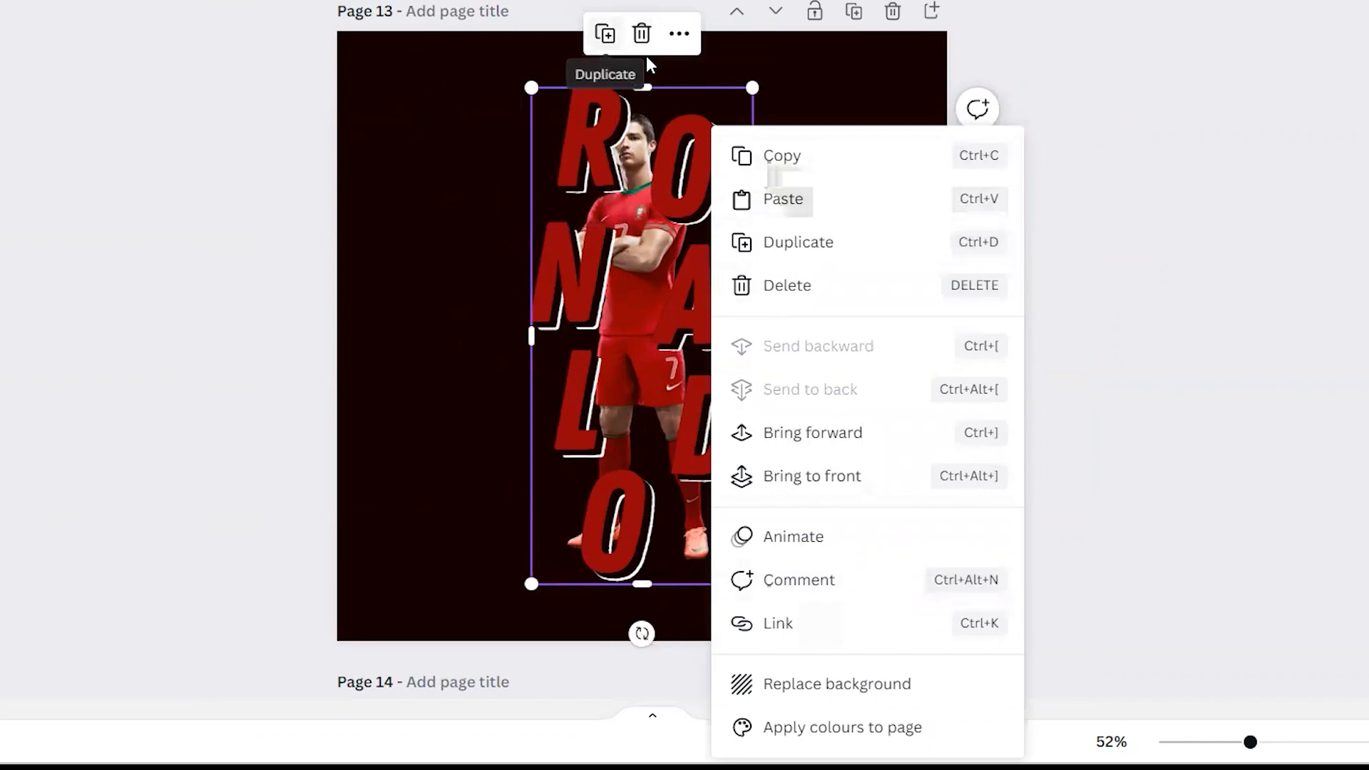
{"action": "left_click", "coordinate": [681, 36]}
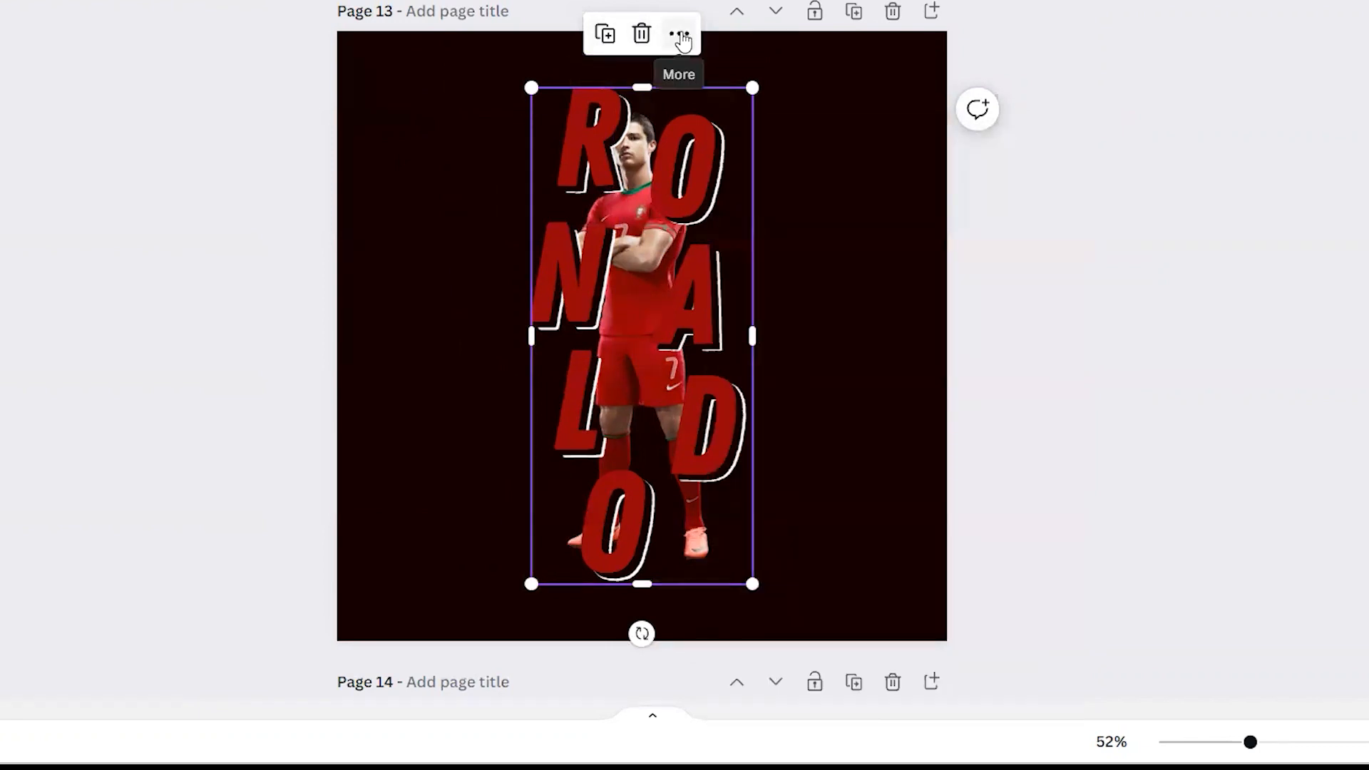
{"action": "left_click", "coordinate": [681, 36]}
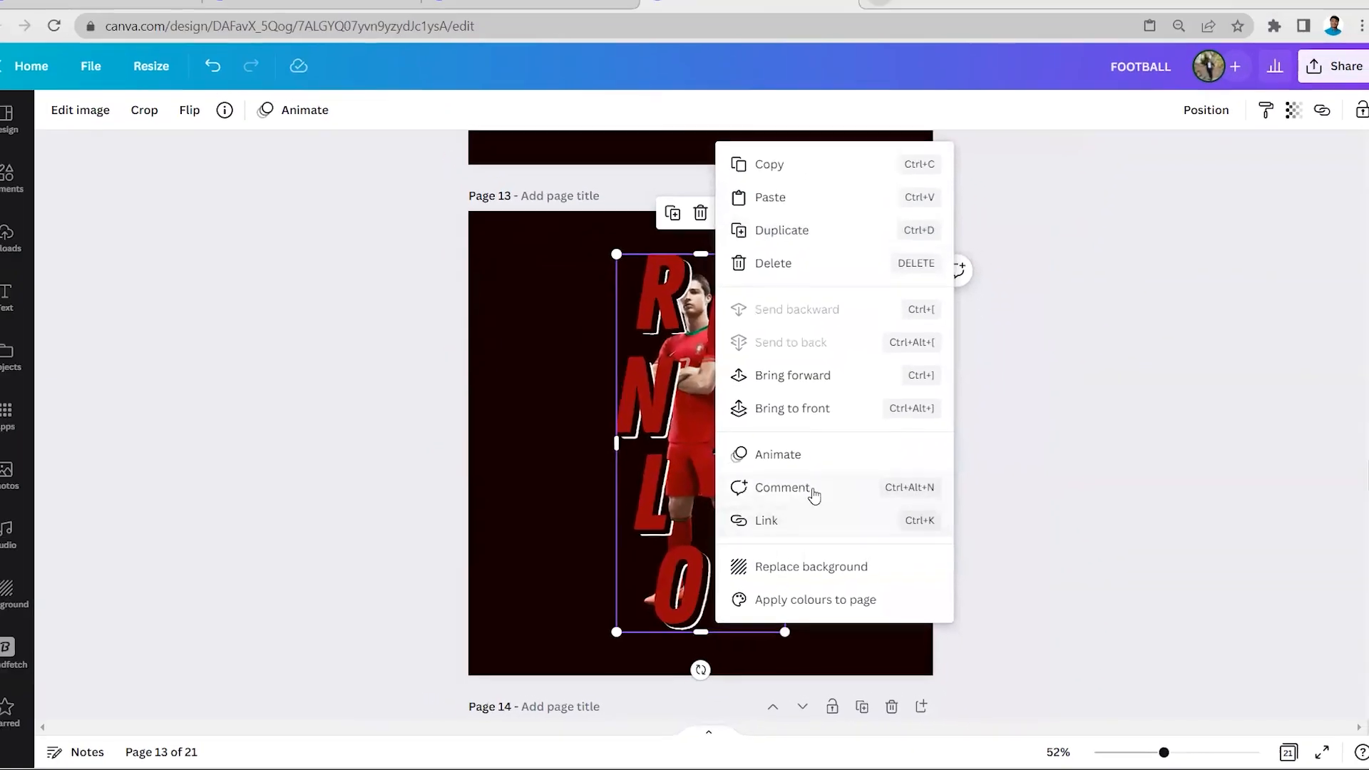
{"action": "left_click", "coordinate": [800, 420]}
{"action": "left_click", "coordinate": [916, 455]}
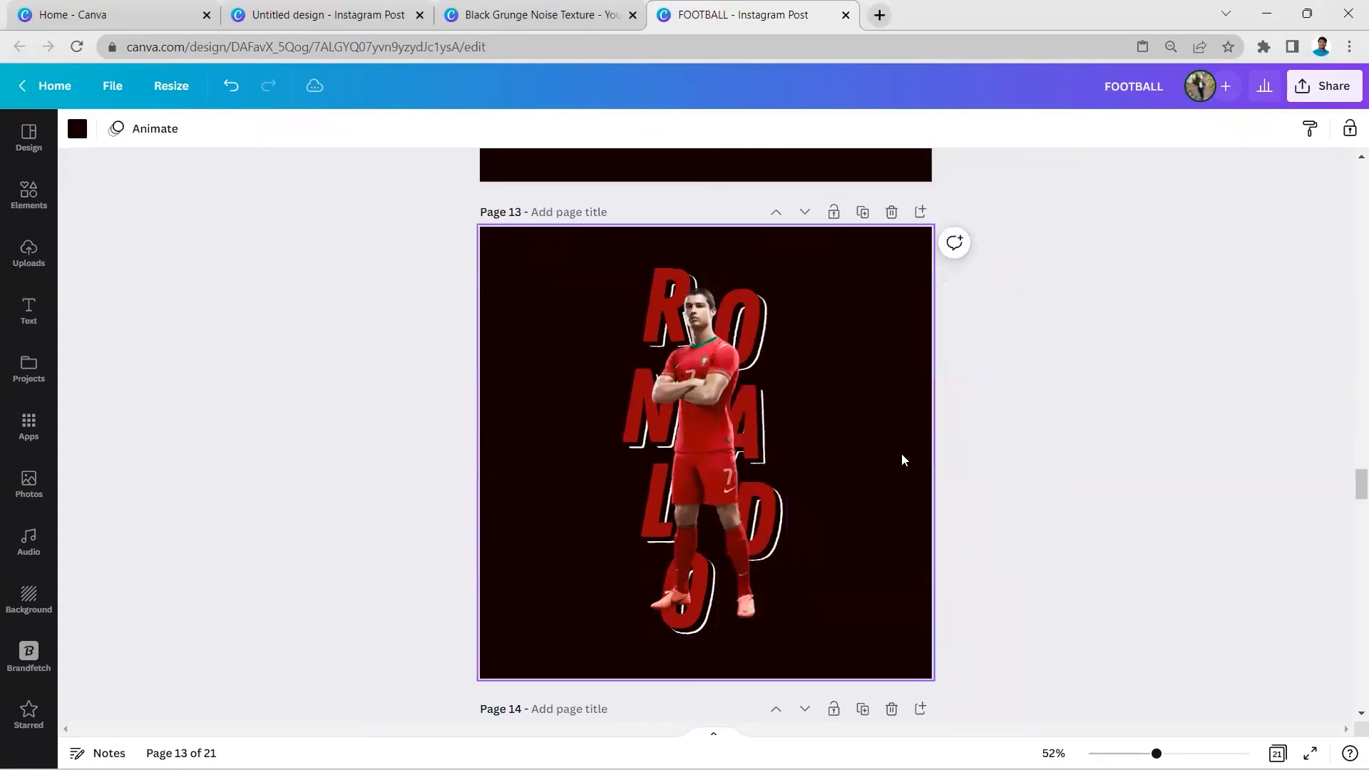
Examine the layered player on page 13 and the player with the red glow on page 15.
{"action": "scroll", "coordinate": [860, 452], "scroll_direction": "up", "scroll_amount": 3}
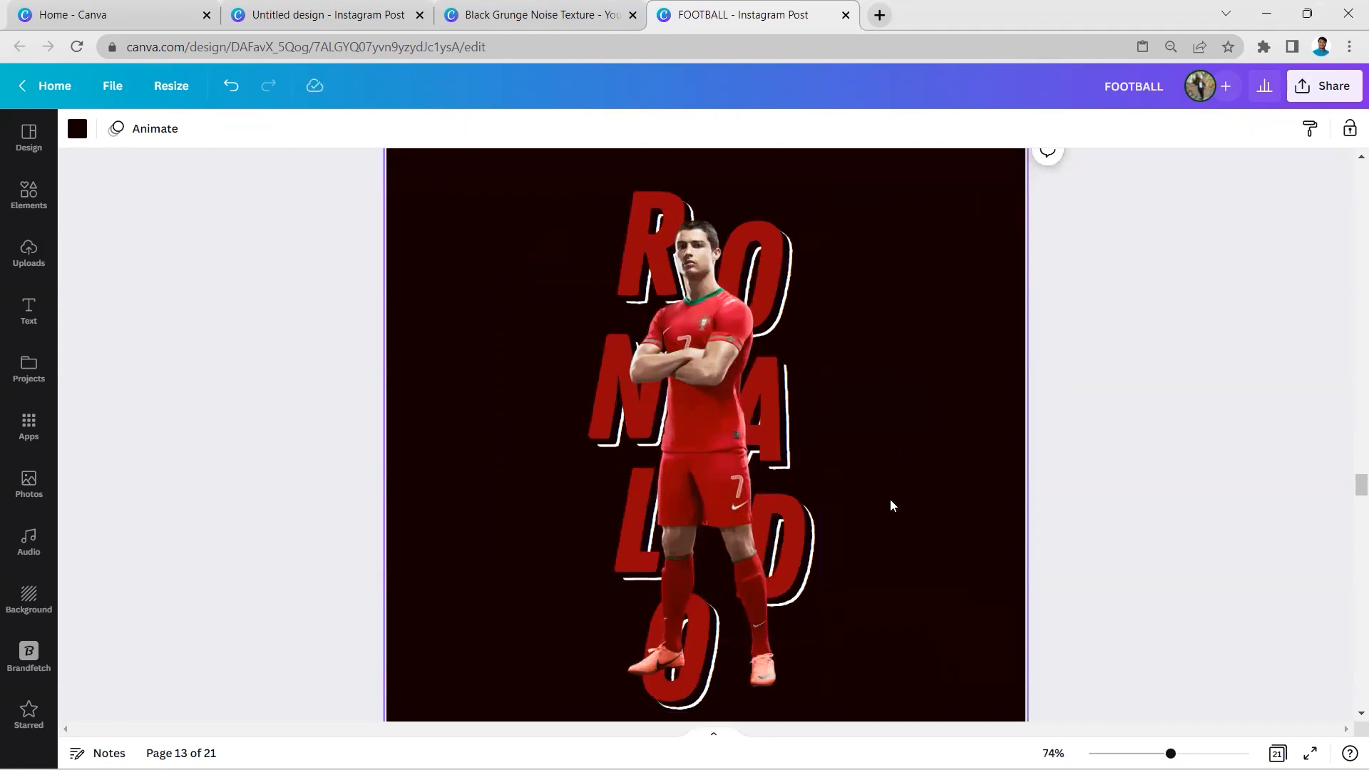
{"action": "scroll", "coordinate": [890, 502], "scroll_direction": "down", "scroll_amount": 2}
{"action": "scroll", "coordinate": [897, 509], "scroll_direction": "down", "scroll_amount": 5}
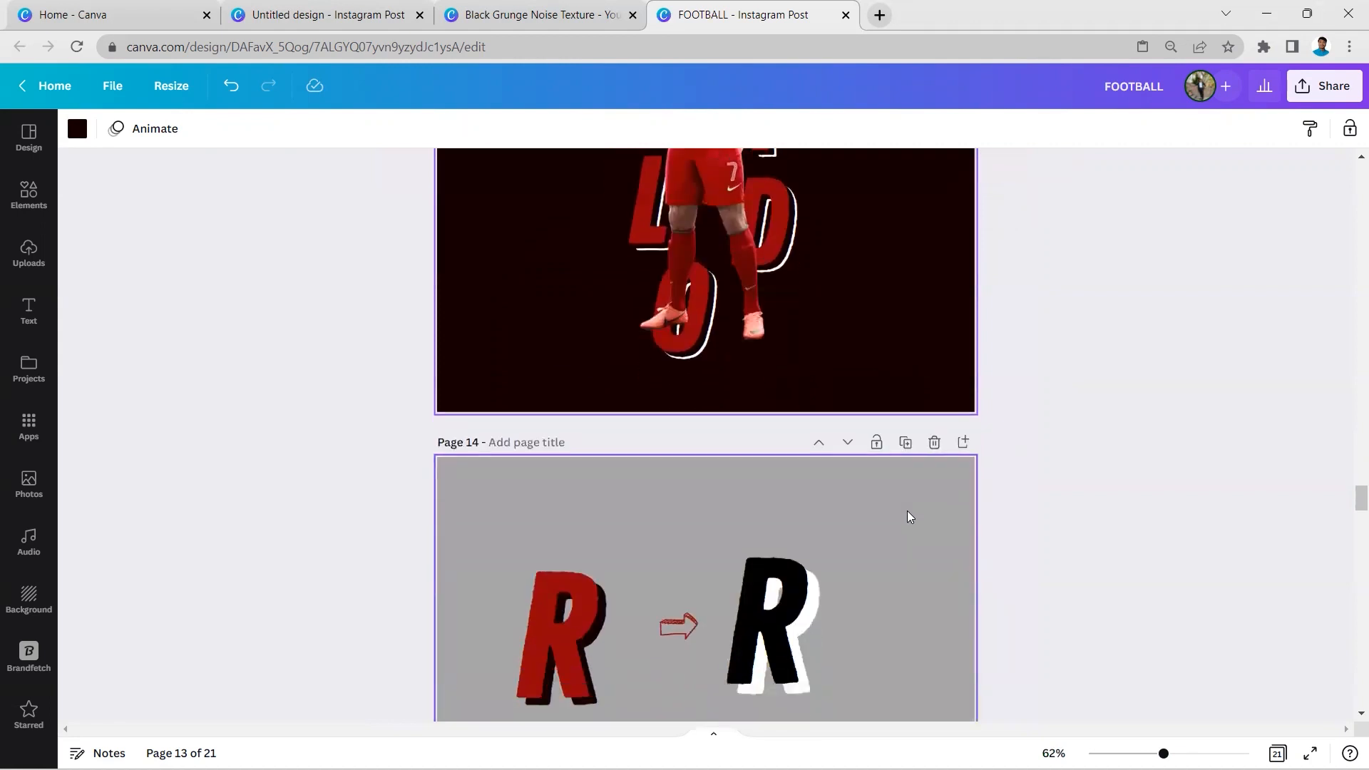
{"action": "scroll", "coordinate": [907, 511], "scroll_direction": "down", "scroll_amount": 10}
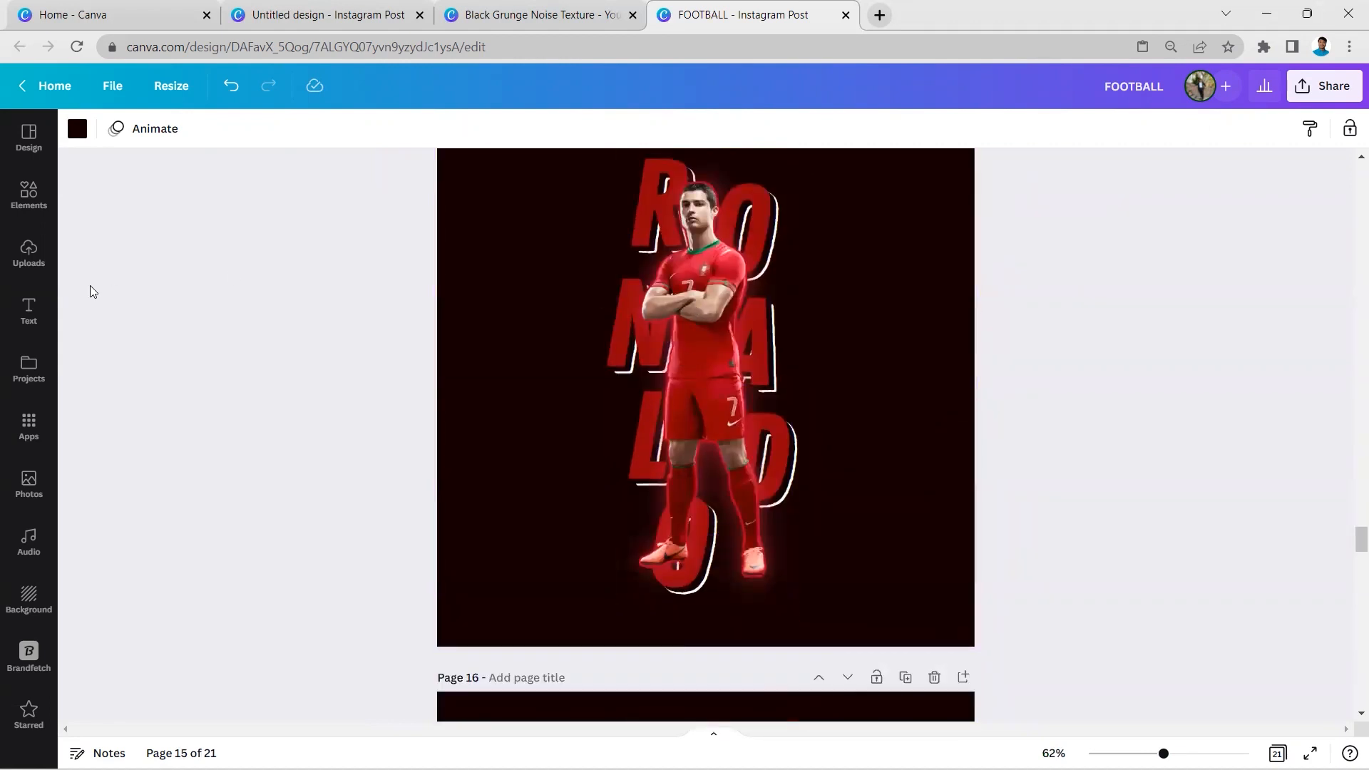
{"action": "left_click", "coordinate": [29, 258]}
{"action": "left_click", "coordinate": [107, 330]}
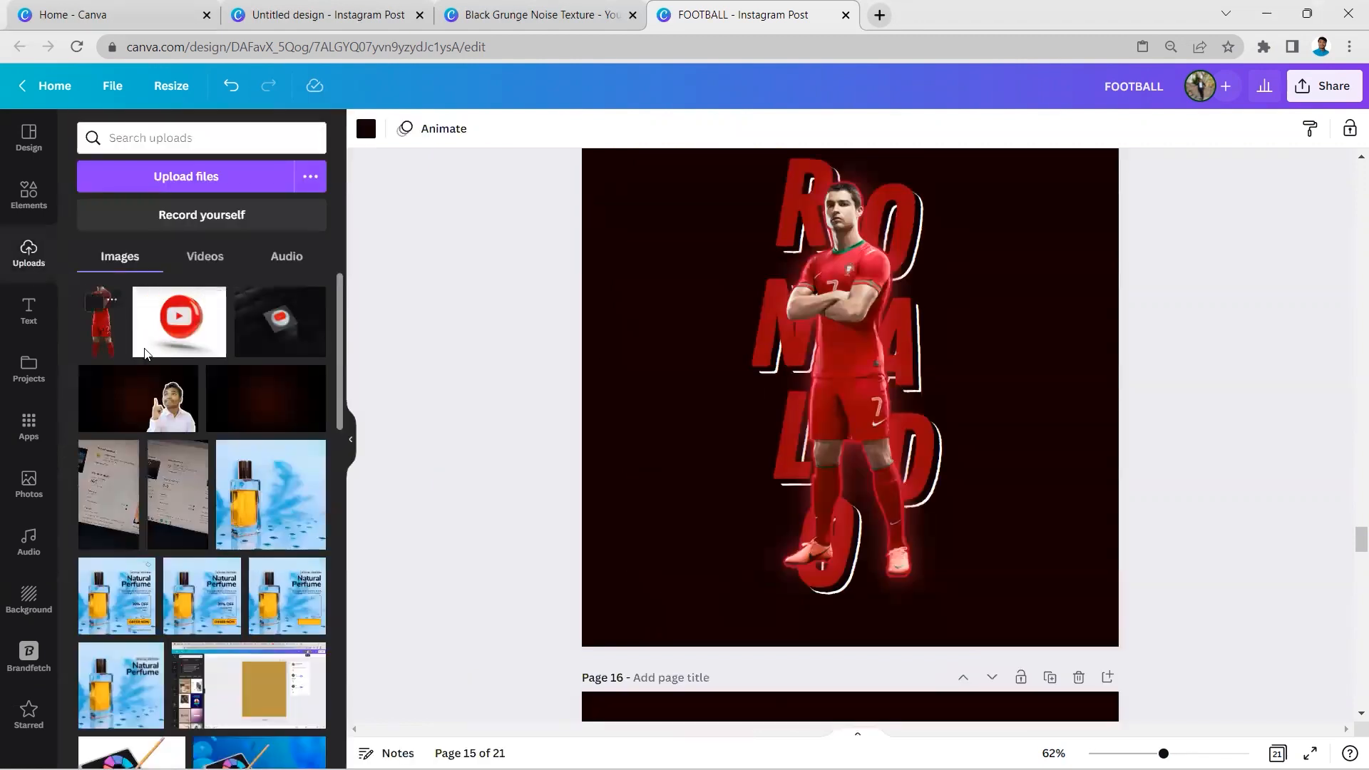
{"action": "left_click", "coordinate": [351, 438]}
{"action": "mouse_move", "coordinate": [793, 424]}
{"action": "left_mouse_down"}
{"action": "mouse_move", "coordinate": [781, 425]}
{"action": "mouse_move", "coordinate": [793, 423]}
{"action": "left_mouse_up"}
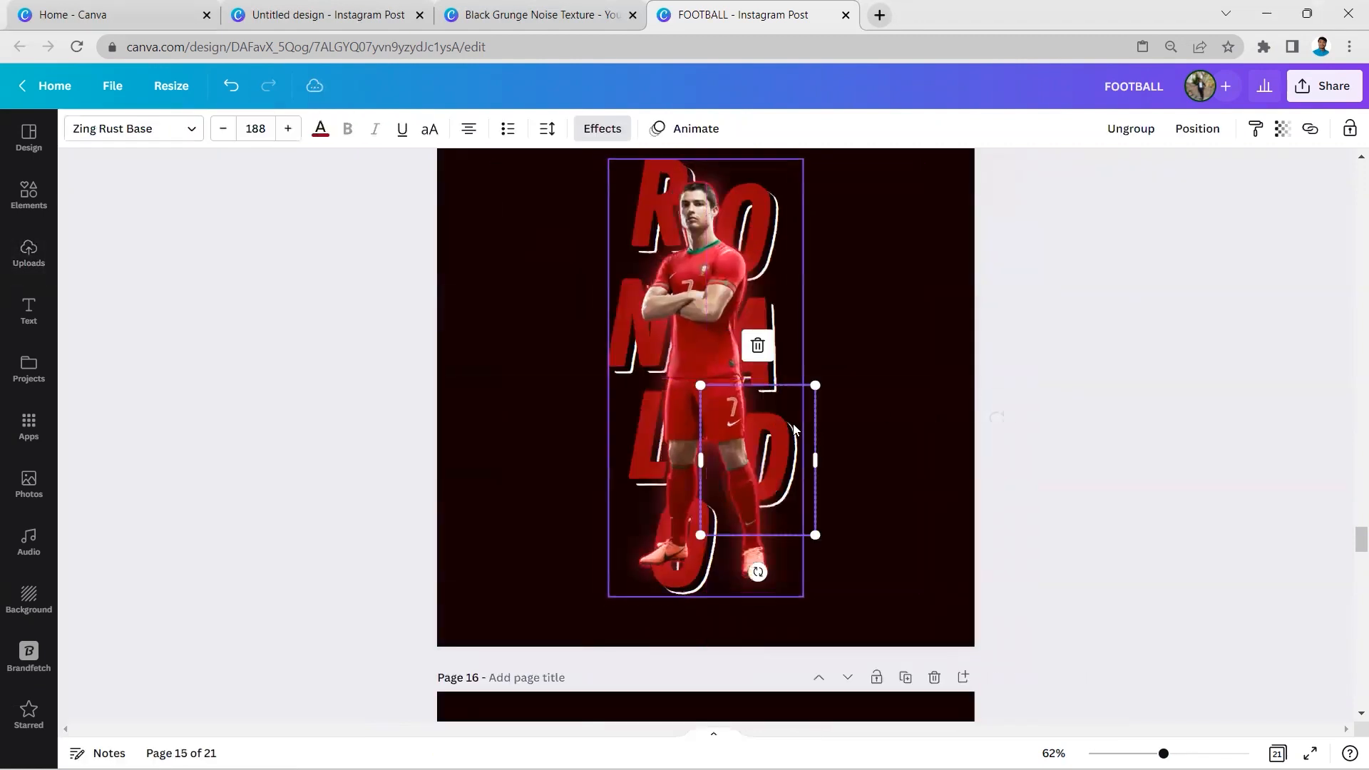
{"action": "left_click", "coordinate": [971, 450]}
{"action": "scroll", "coordinate": [680, 397], "scroll_direction": "up", "scroll_amount": 3}
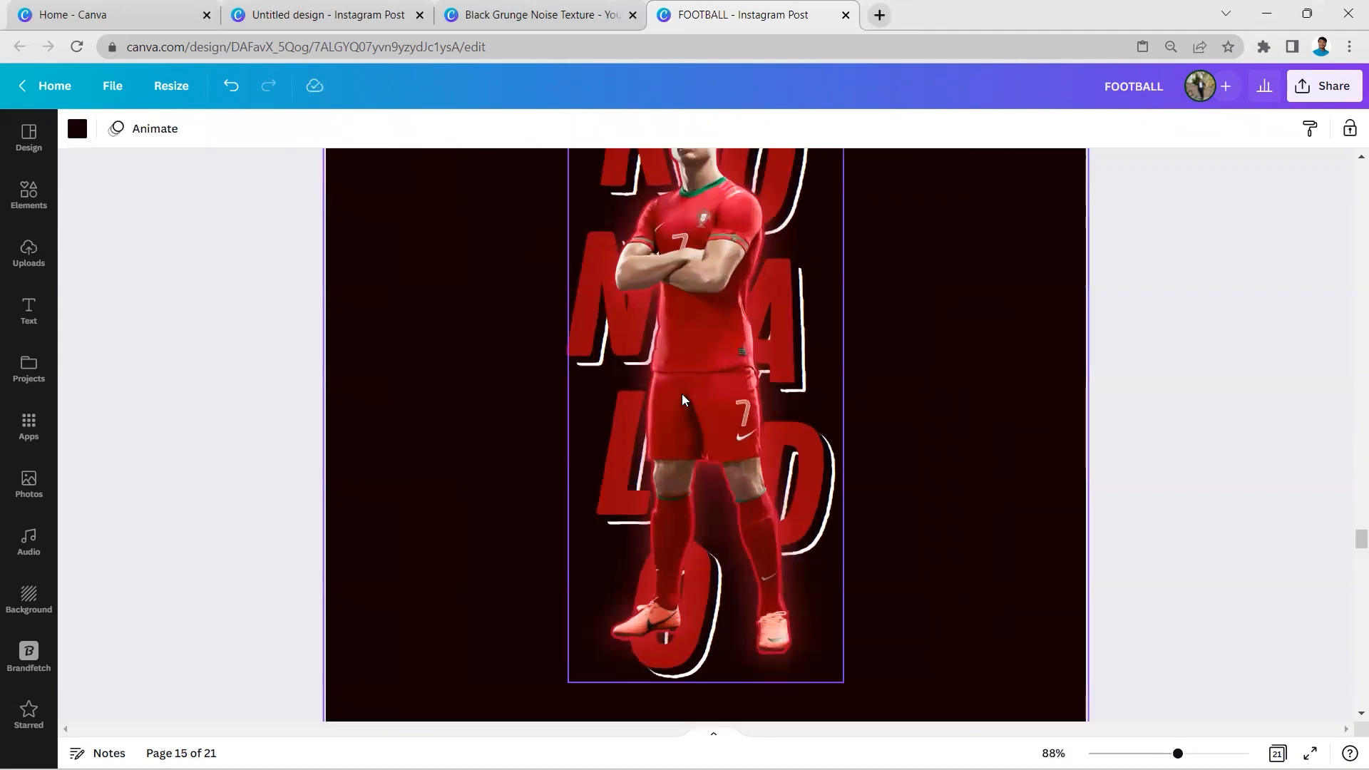
{"action": "scroll", "coordinate": [704, 474], "scroll_direction": "up", "scroll_amount": 3}
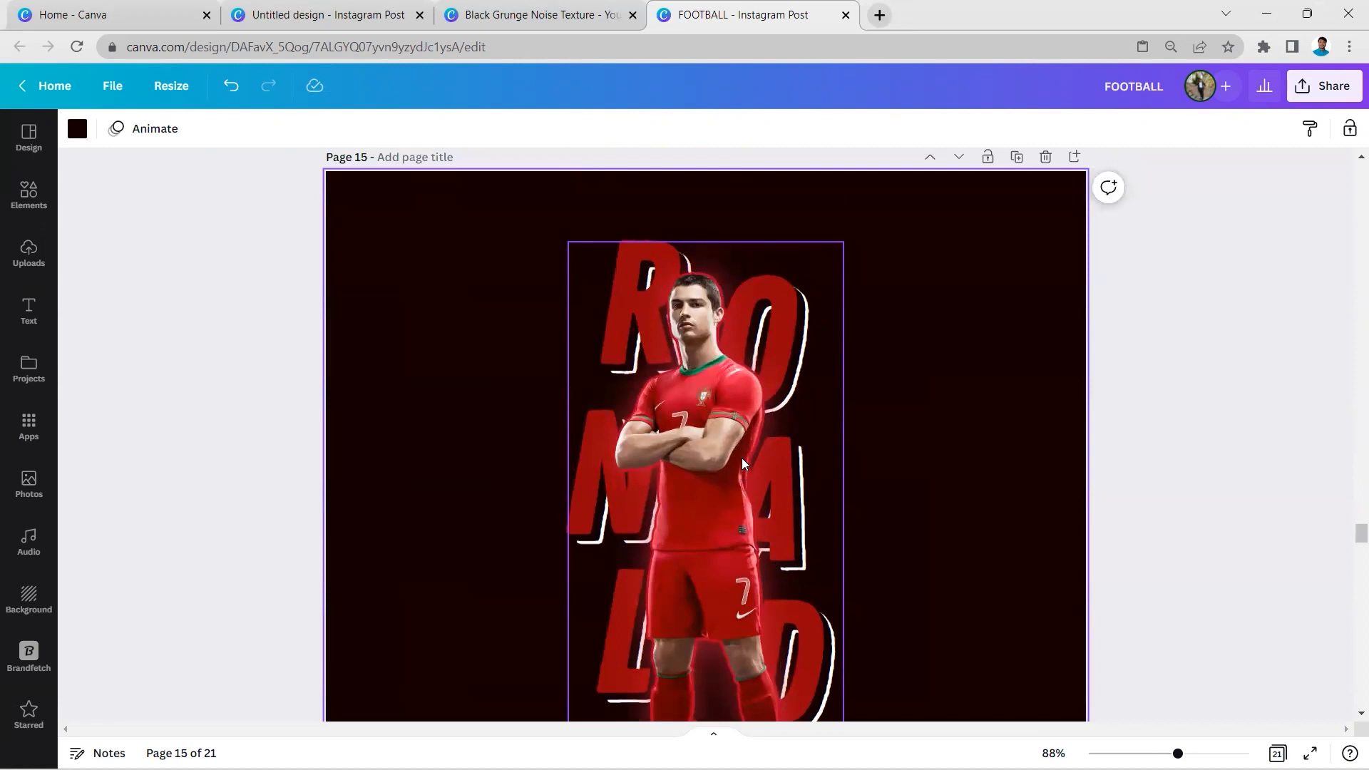
Apply the Glow shadow effect to the player image on page 15 and open its settings.
{"action": "left_click", "coordinate": [689, 422]}
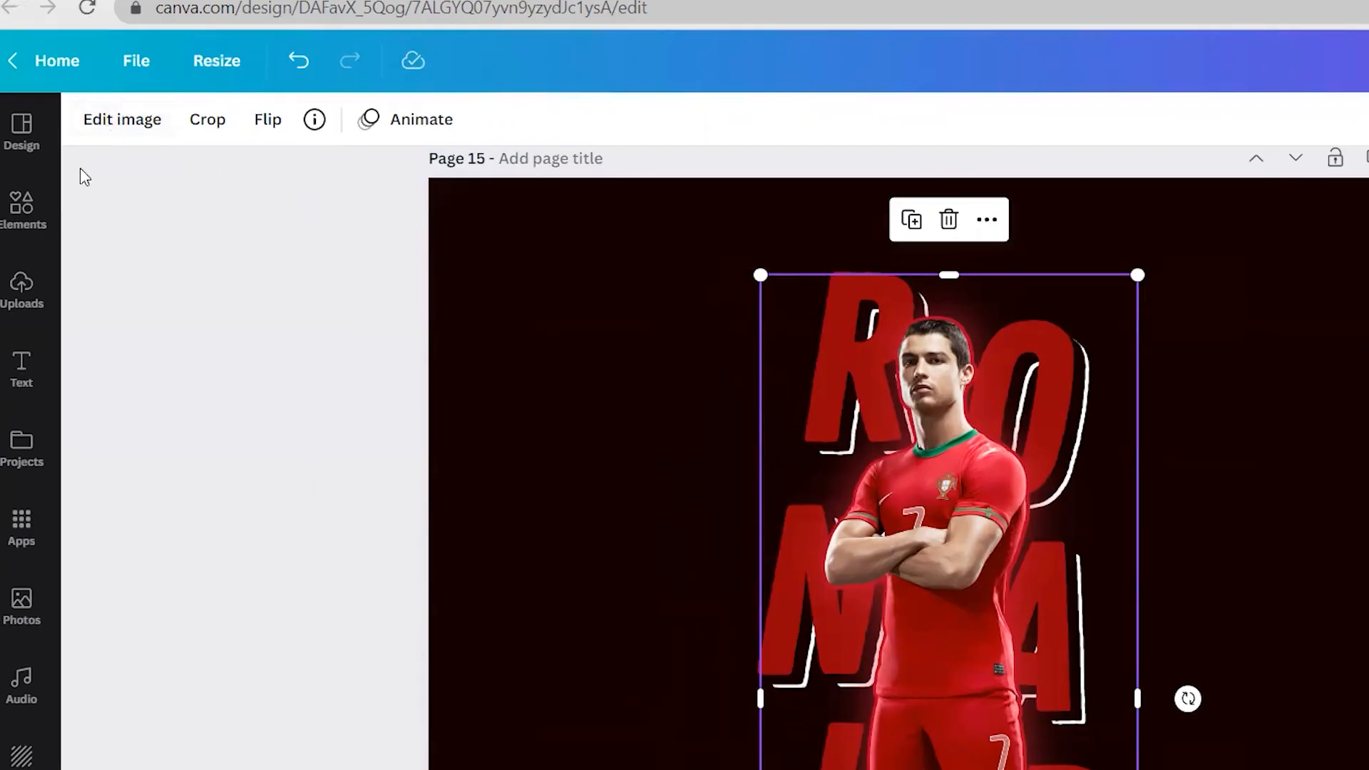
{"action": "left_click", "coordinate": [94, 132]}
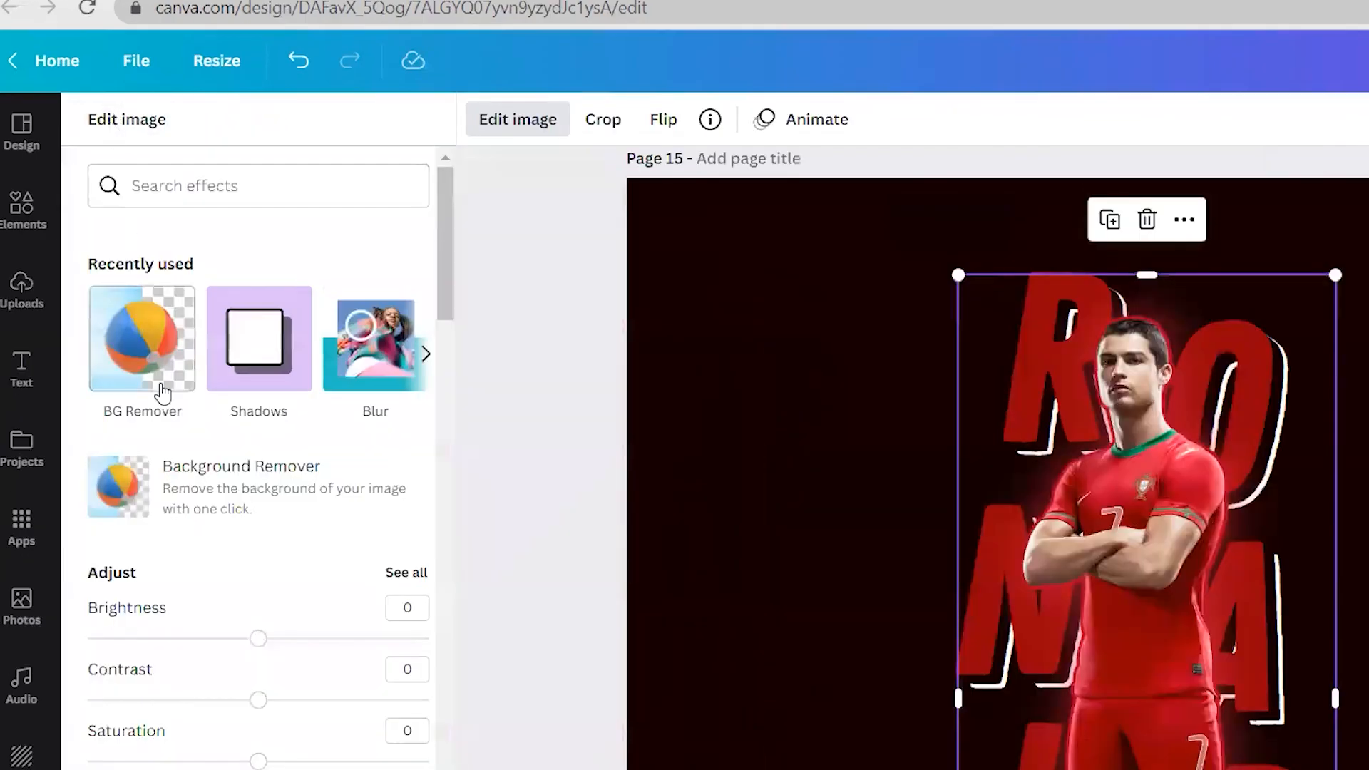
{"action": "left_click", "coordinate": [265, 349]}
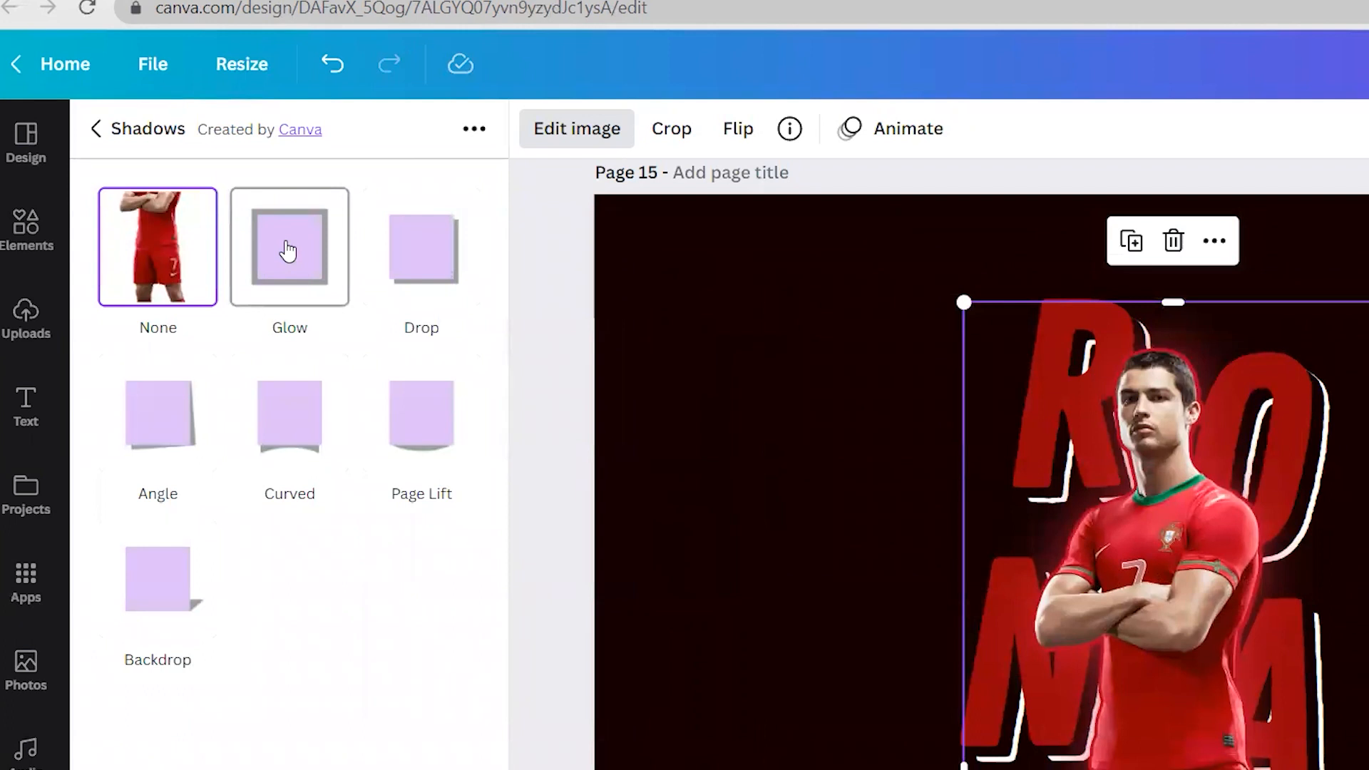
{"action": "left_click", "coordinate": [288, 251]}
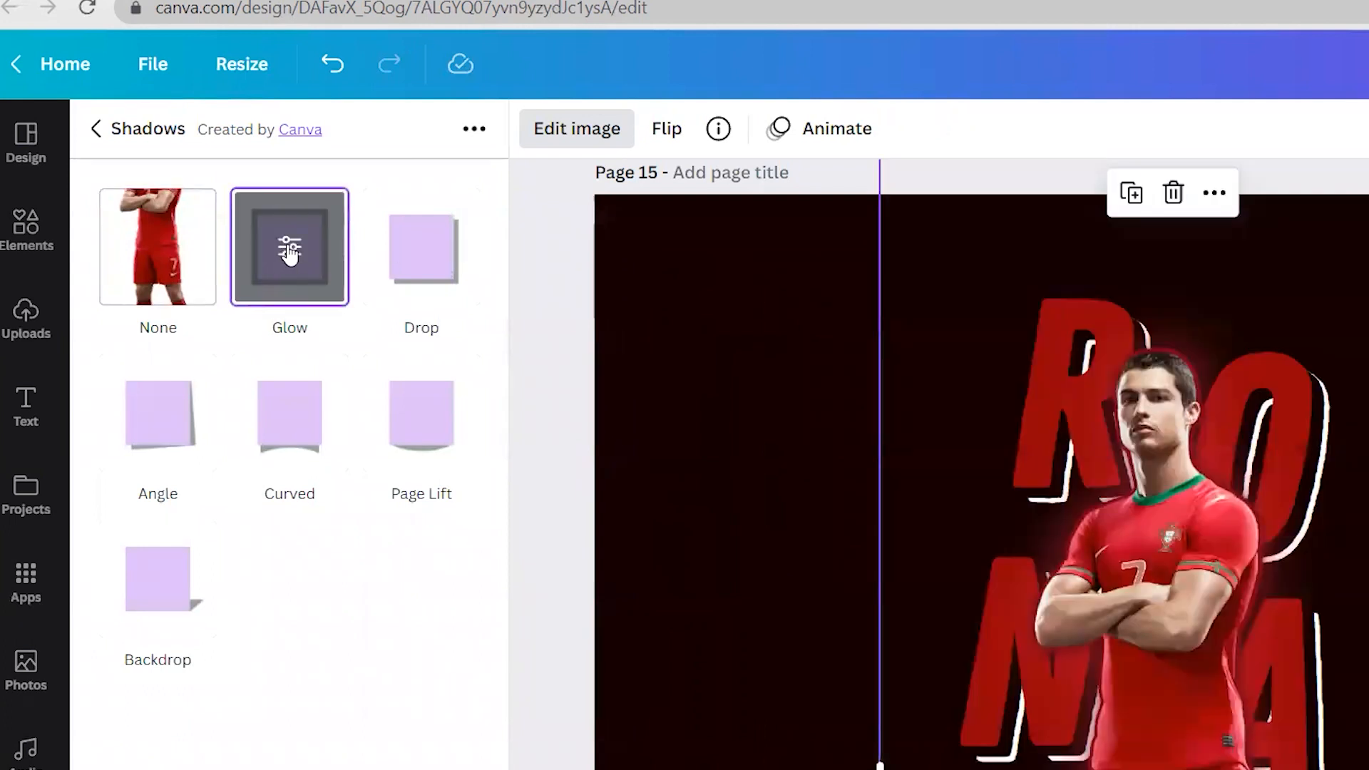
{"action": "left_click", "coordinate": [288, 251]}
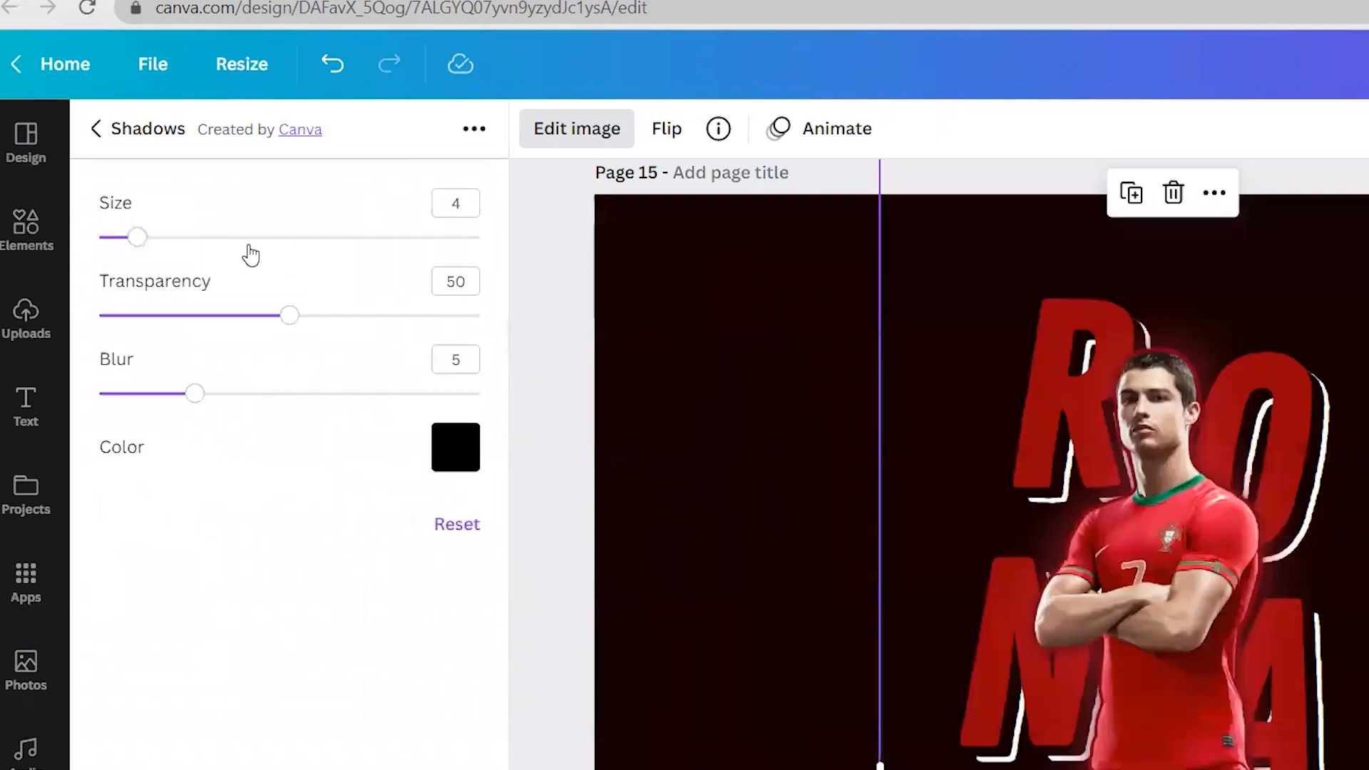
{"action": "left_click", "coordinate": [94, 135]}
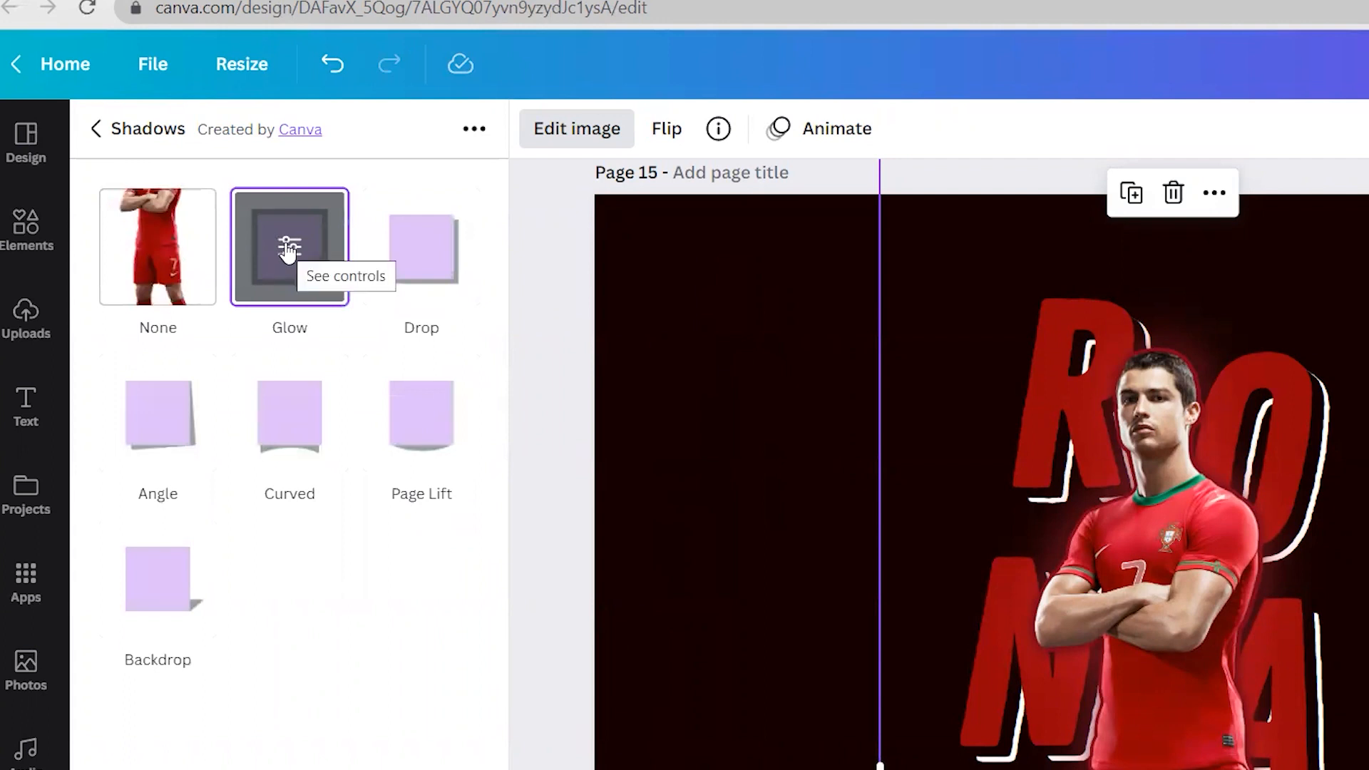
{"action": "left_click", "coordinate": [288, 251]}
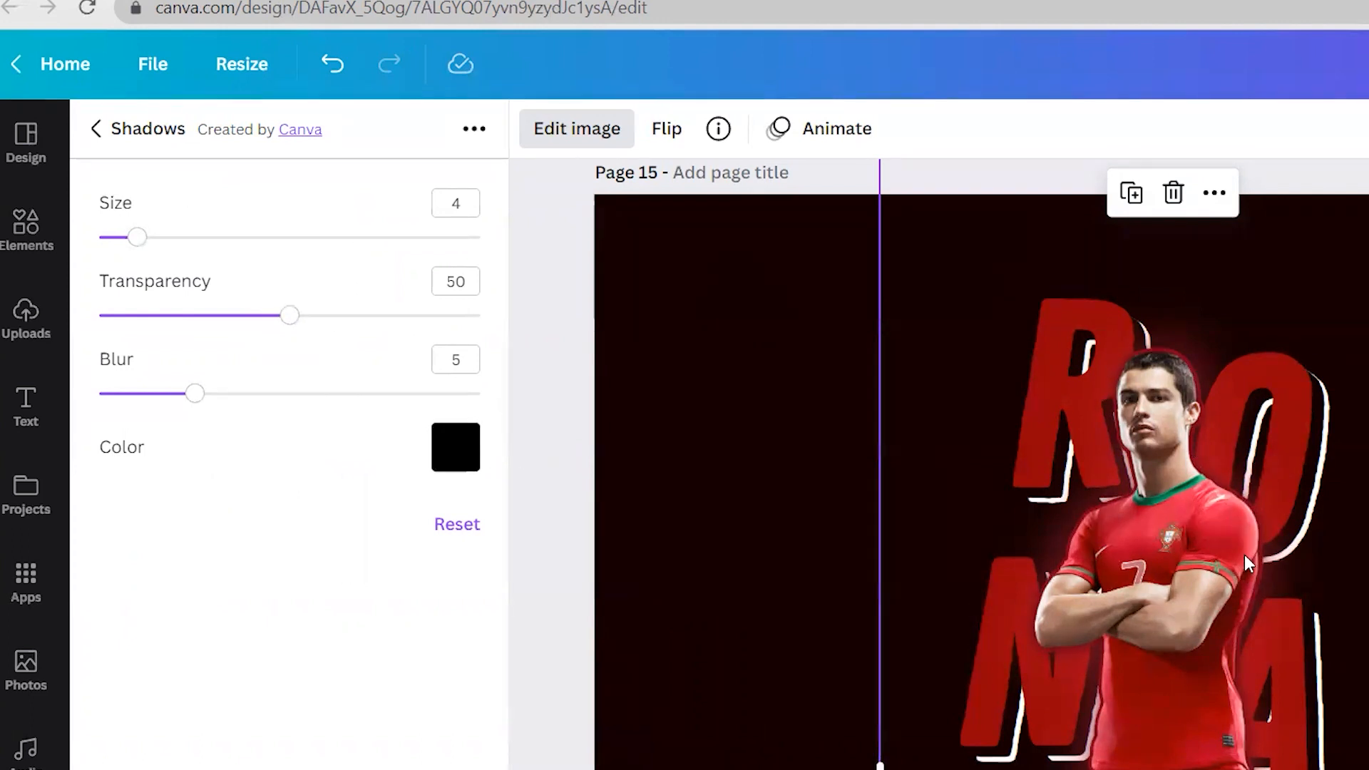
Set the glow colour to a red sampled from the player's shirt, #BF092D.
{"action": "left_click", "coordinate": [462, 462]}
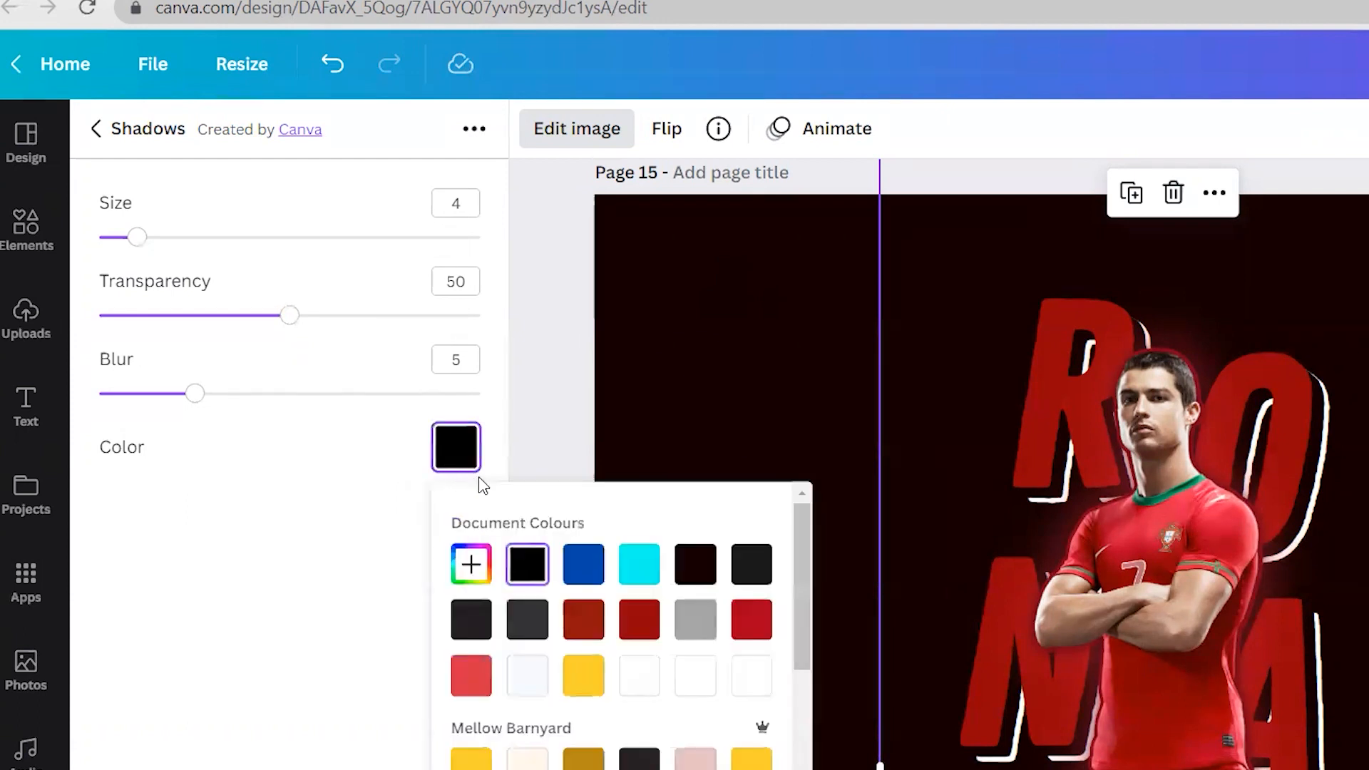
{"action": "left_click", "coordinate": [471, 565]}
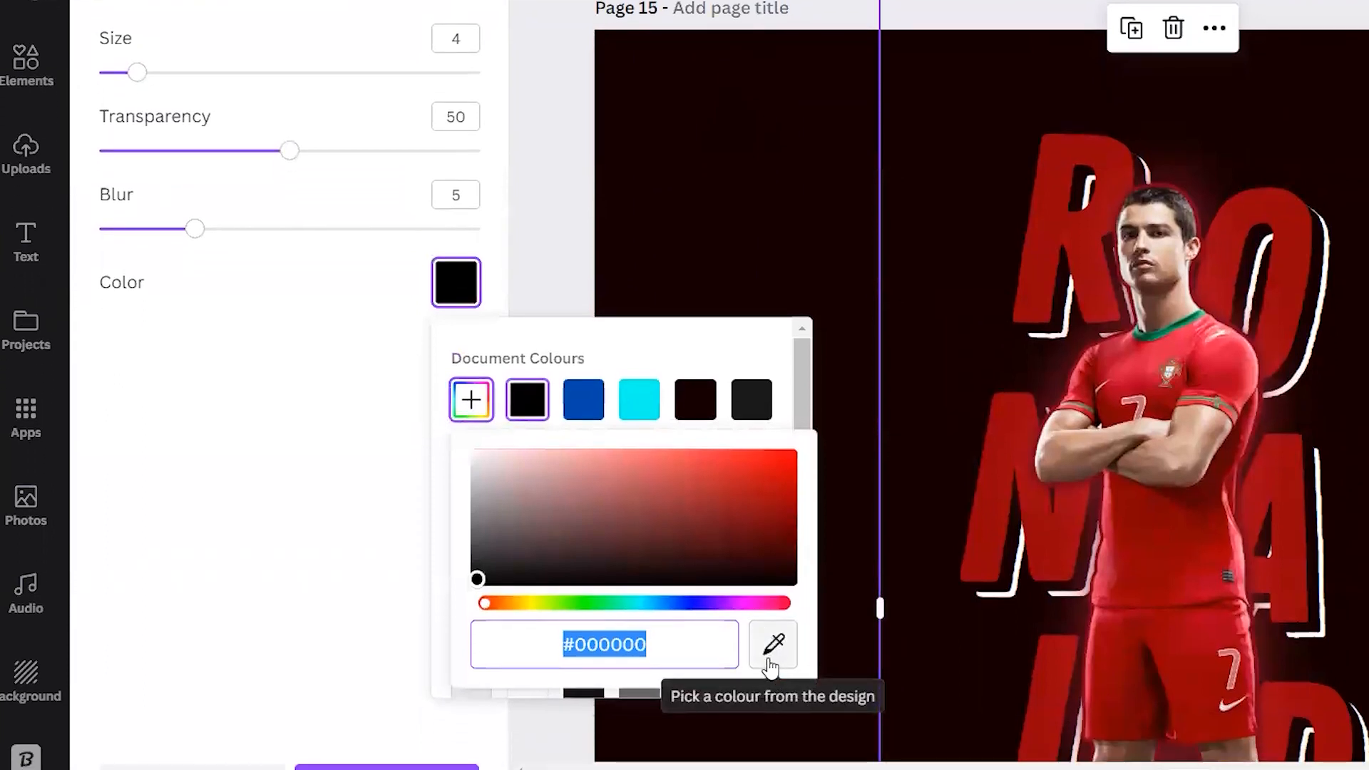
{"action": "left_click", "coordinate": [770, 663]}
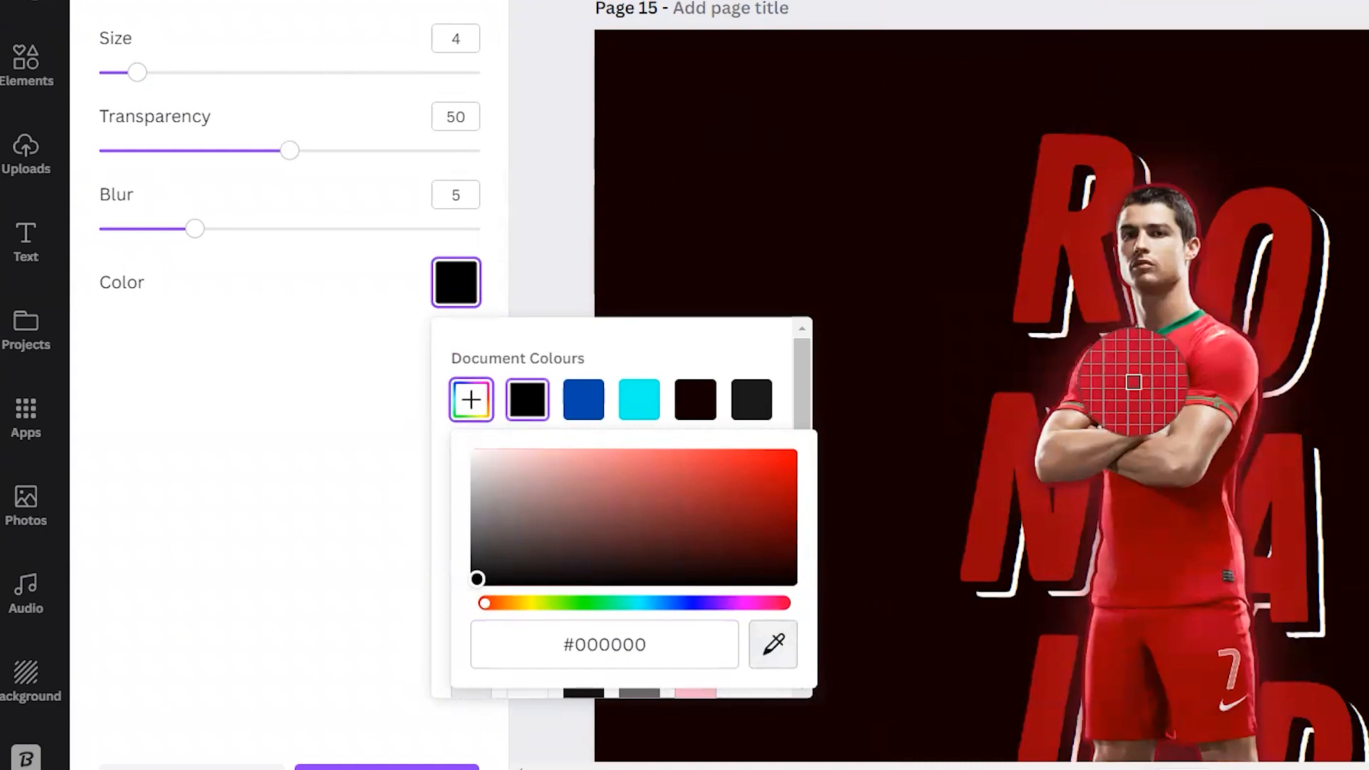
{"action": "left_click", "coordinate": [1133, 382]}
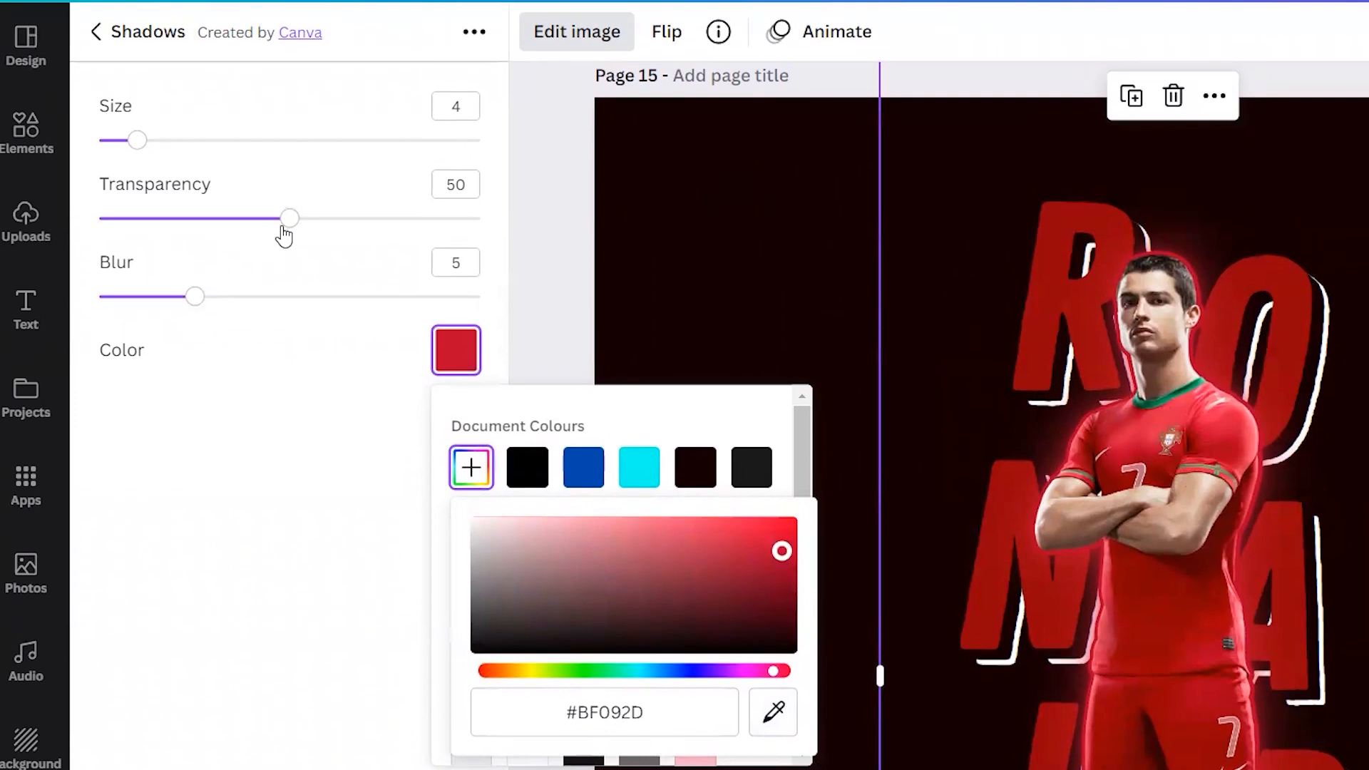
Set the player's glow to size 4, transparency 100 and blur 0, and apply the effect.
{"action": "left_click_drag", "start_coordinate": [192, 363], "coordinate": [9, 389]}
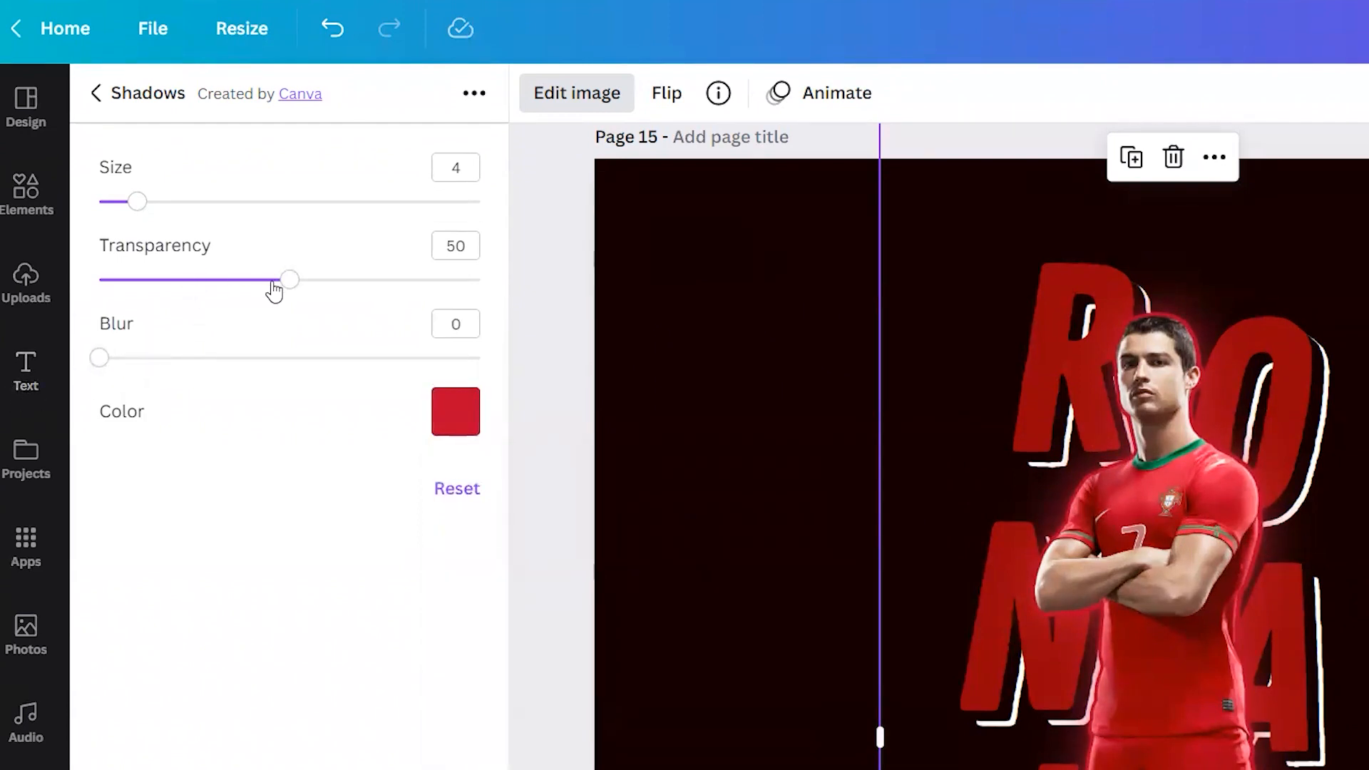
{"action": "left_click_drag", "start_coordinate": [289, 285], "coordinate": [489, 282]}
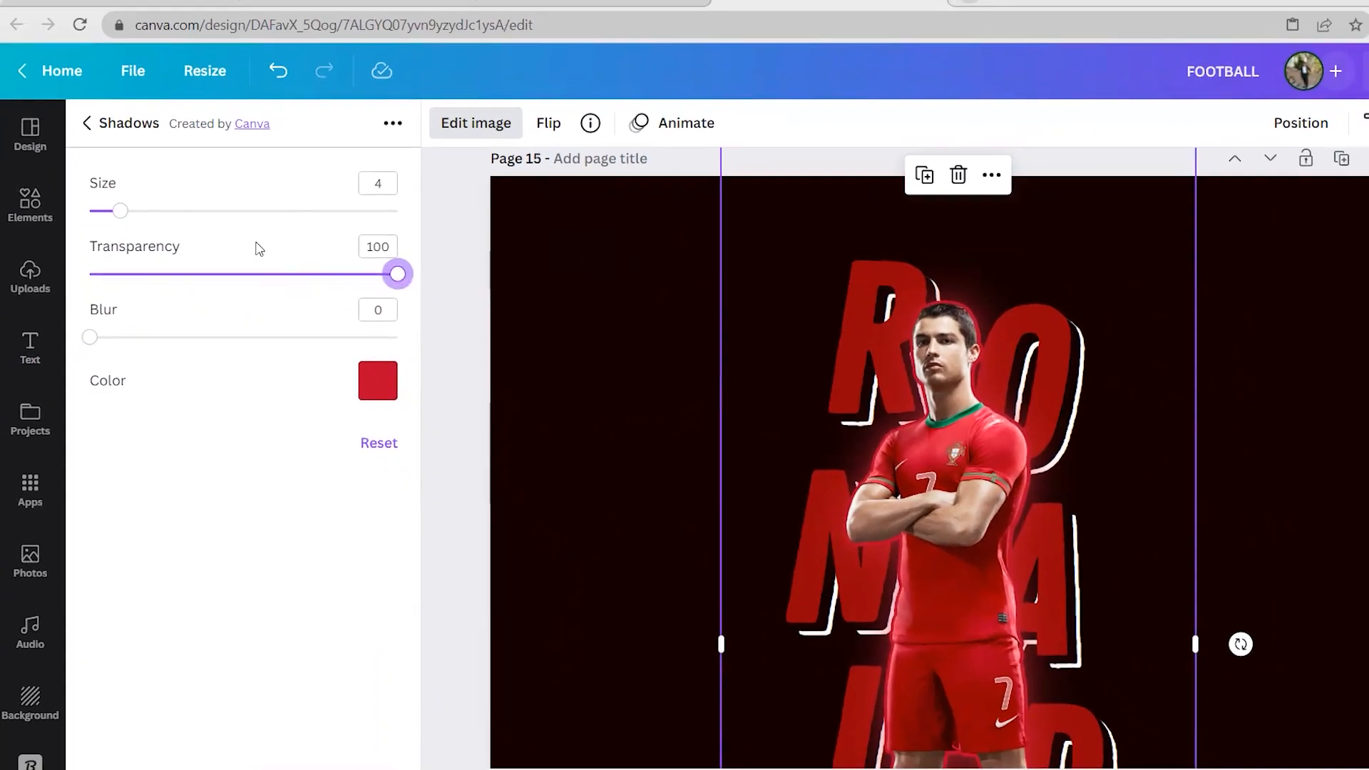
{"action": "mouse_move", "coordinate": [120, 214]}
{"action": "left_mouse_down"}
{"action": "mouse_move", "coordinate": [423, 238]}
{"action": "mouse_move", "coordinate": [317, 221]}
{"action": "mouse_move", "coordinate": [101, 235]}
{"action": "mouse_move", "coordinate": [115, 237]}
{"action": "left_mouse_up"}
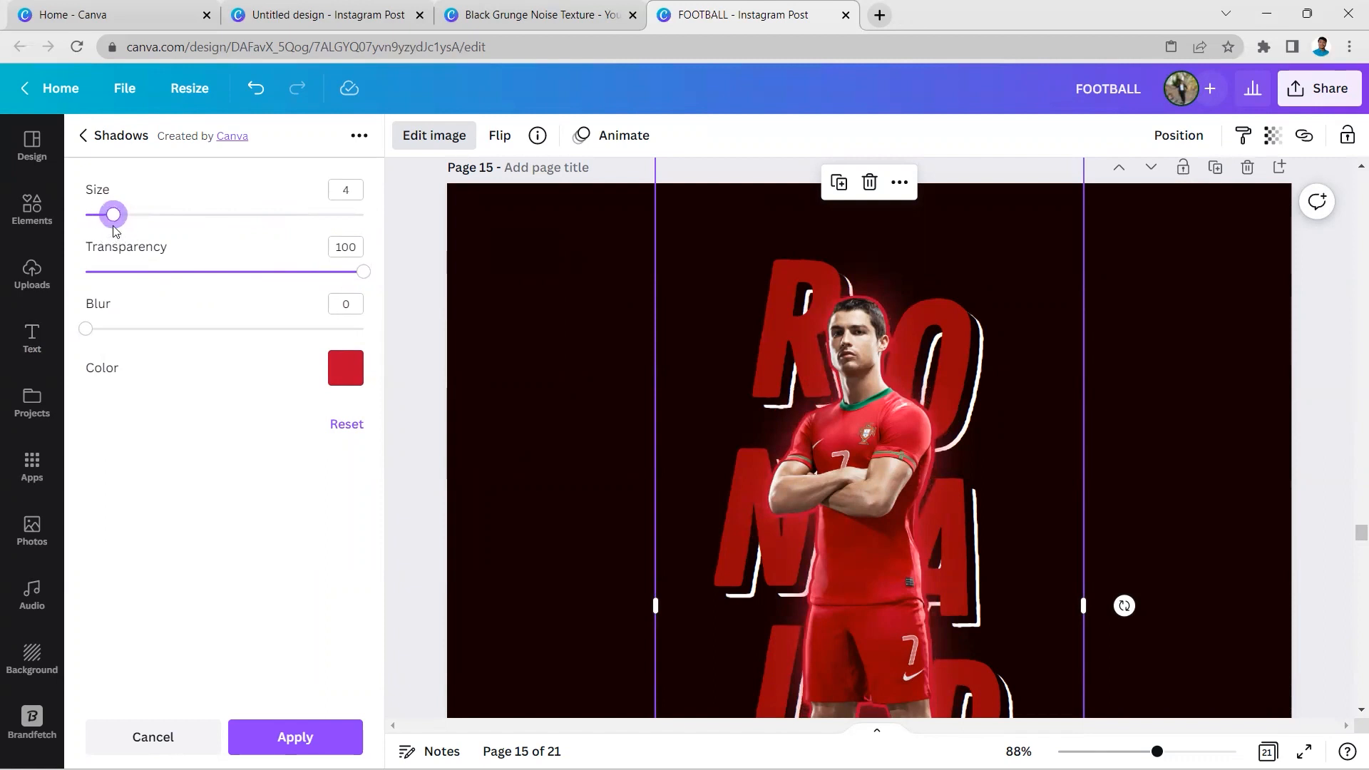
{"action": "left_click_drag", "start_coordinate": [112, 221], "coordinate": [108, 229]}
{"action": "left_click", "coordinate": [295, 739]}
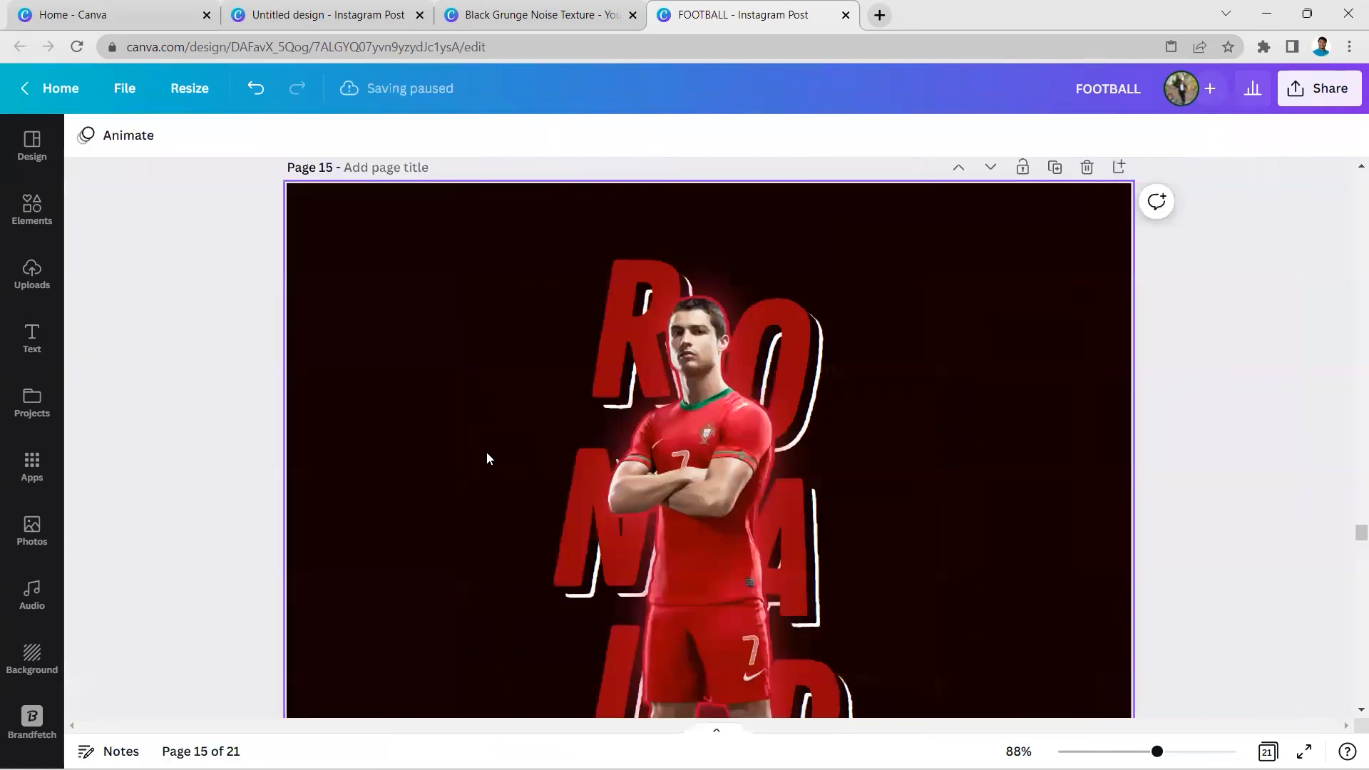
Place a duplicate of the glowing player image to the left of the RONALDO lettering on page 15.
{"action": "scroll", "coordinate": [911, 472], "scroll_direction": "down", "scroll_amount": 3}
{"action": "scroll", "coordinate": [843, 443], "scroll_direction": "down", "scroll_amount": 3}
{"action": "scroll", "coordinate": [864, 451], "scroll_direction": "down", "scroll_amount": 1}
{"action": "scroll", "coordinate": [865, 451], "scroll_direction": "up", "scroll_amount": 2}
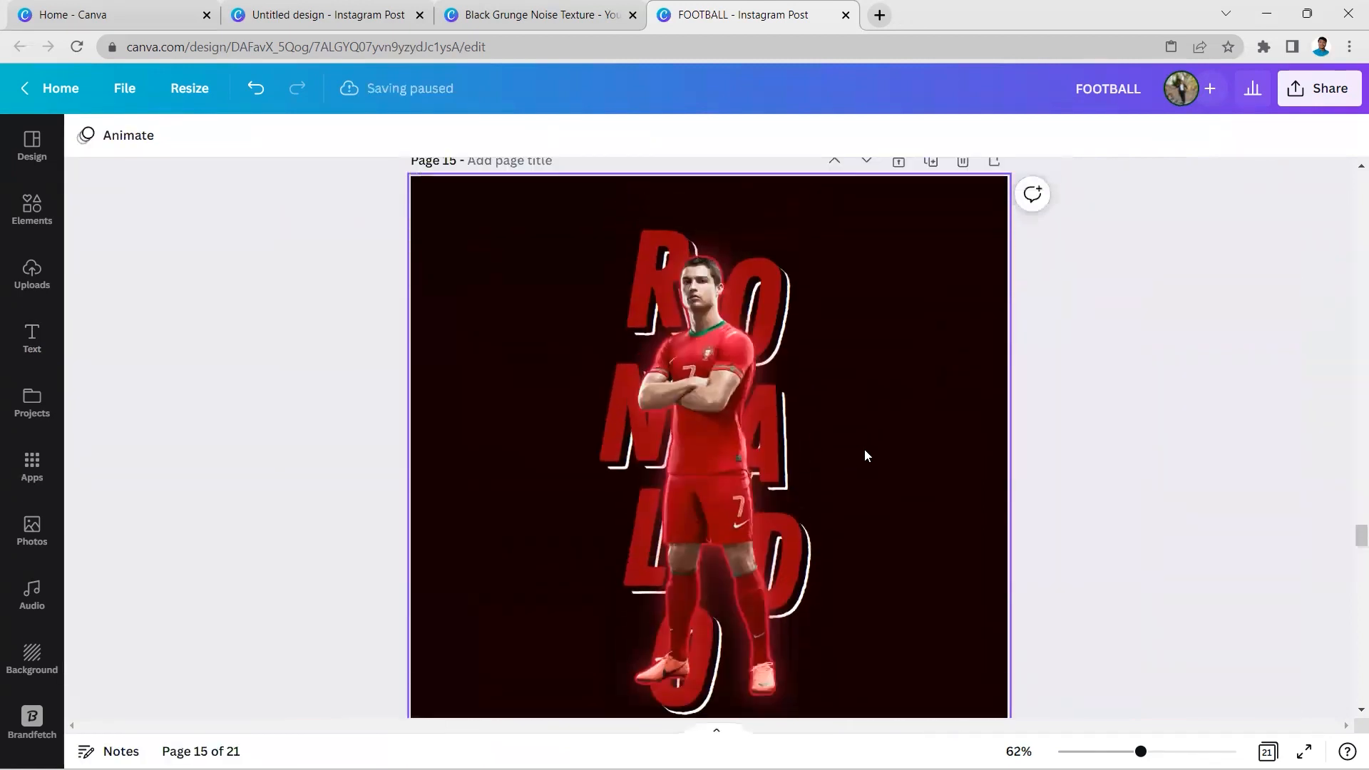
{"action": "left_click", "coordinate": [671, 475]}
{"action": "key", "text": "ctrl+d"}
{"action": "left_click_drag", "start_coordinate": [671, 475], "coordinate": [499, 475]}
Compare the outline glow of the duplicate player with the glow around the player over the lettering.
{"action": "scroll", "coordinate": [499, 474], "scroll_direction": "up", "scroll_amount": 2}
{"action": "scroll", "coordinate": [499, 475], "scroll_direction": "up", "scroll_amount": 3}
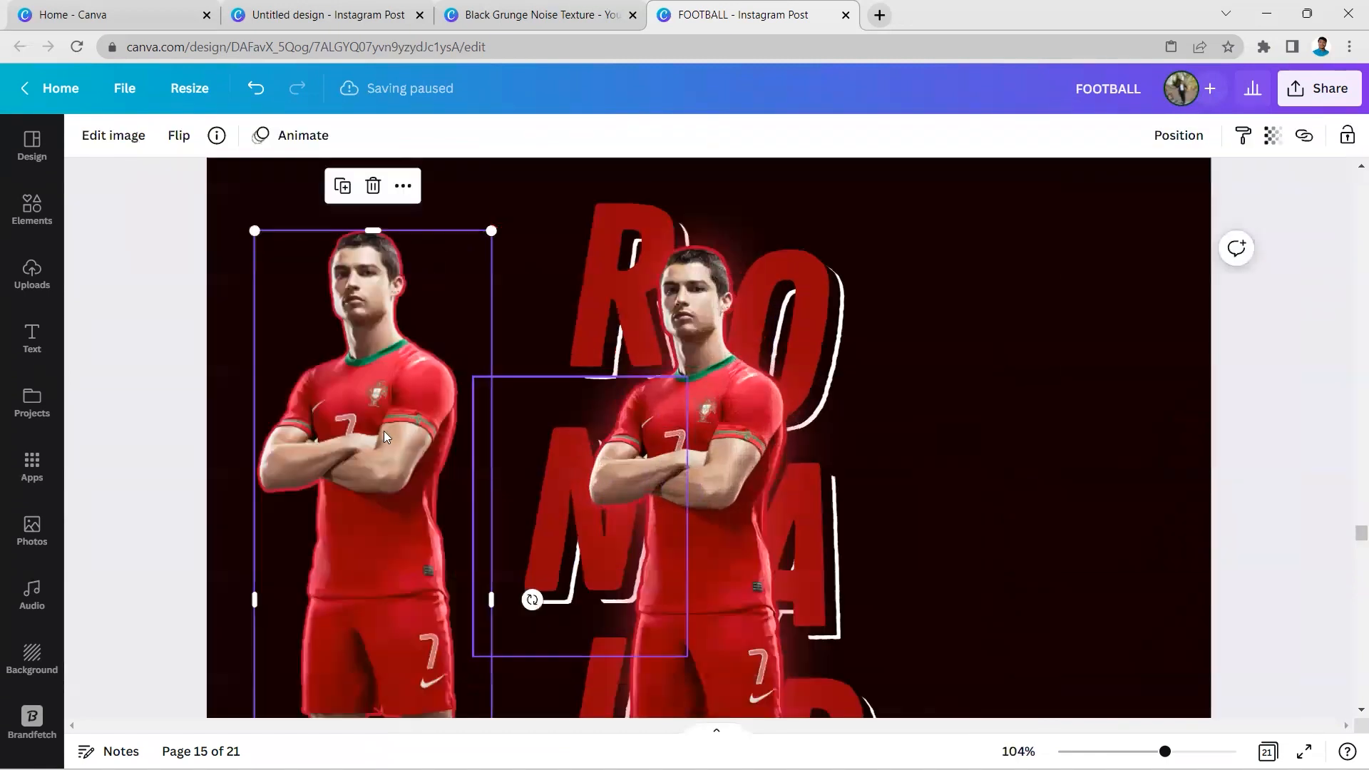
{"action": "scroll", "coordinate": [384, 431], "scroll_direction": "down", "scroll_amount": 2}
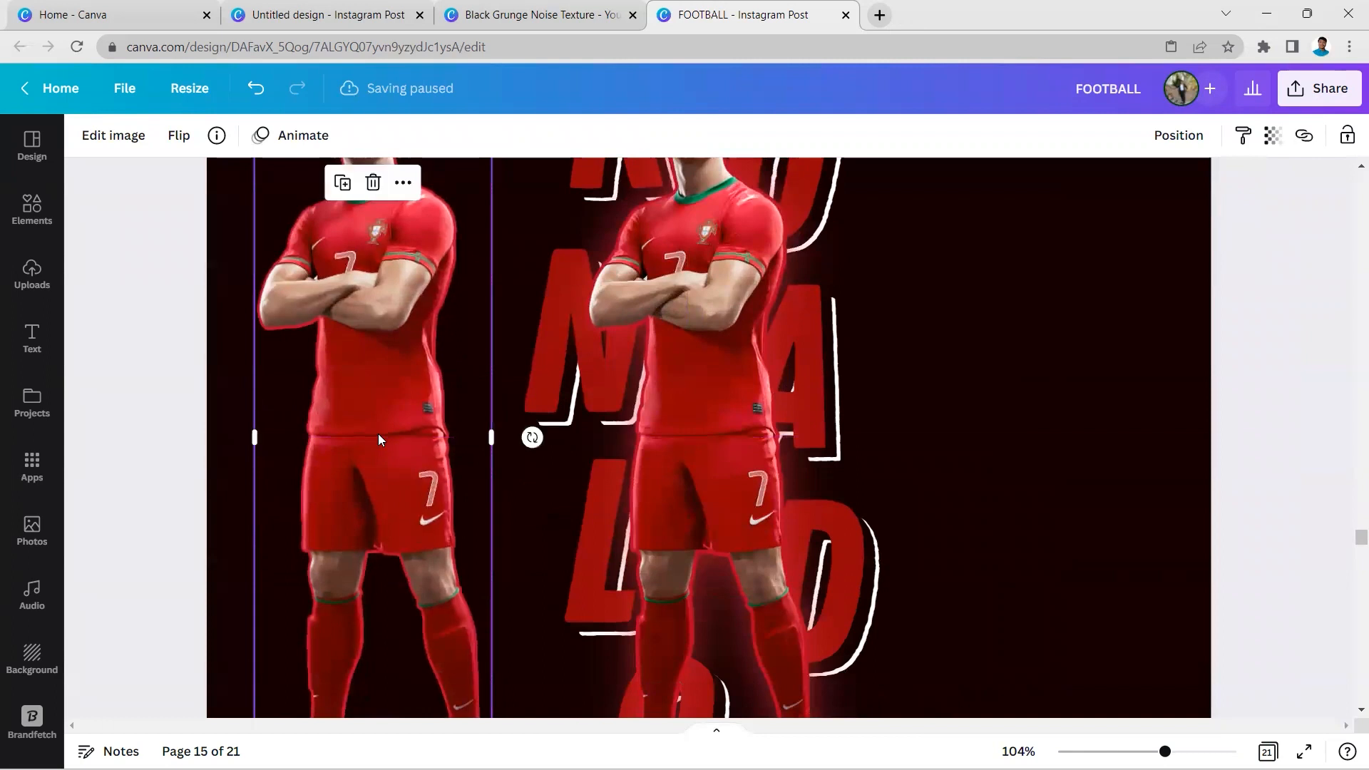
{"action": "scroll", "coordinate": [378, 434], "scroll_direction": "up", "scroll_amount": 1}
{"action": "scroll", "coordinate": [378, 434], "scroll_direction": "down", "scroll_amount": 2}
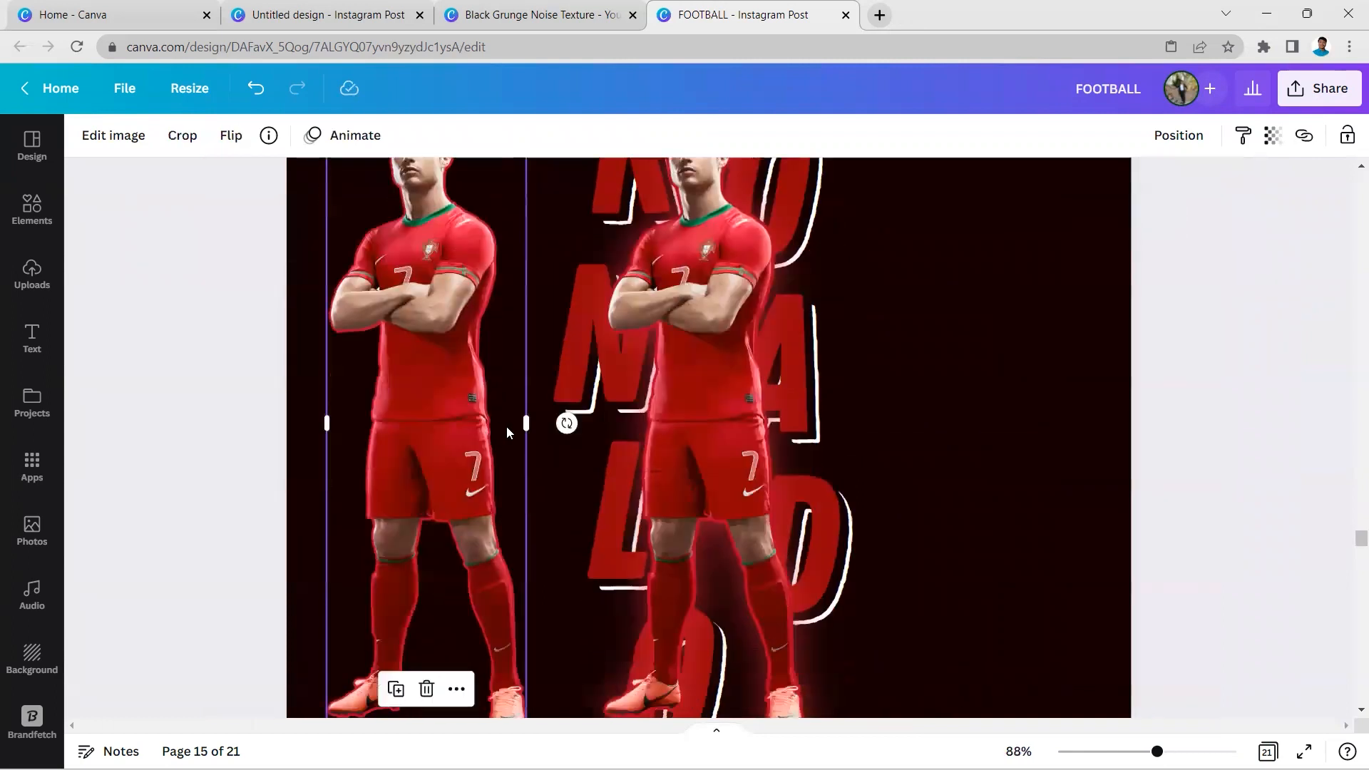
{"action": "scroll", "coordinate": [506, 425], "scroll_direction": "down", "scroll_amount": 2}
{"action": "scroll", "coordinate": [614, 473], "scroll_direction": "down", "scroll_amount": 3}
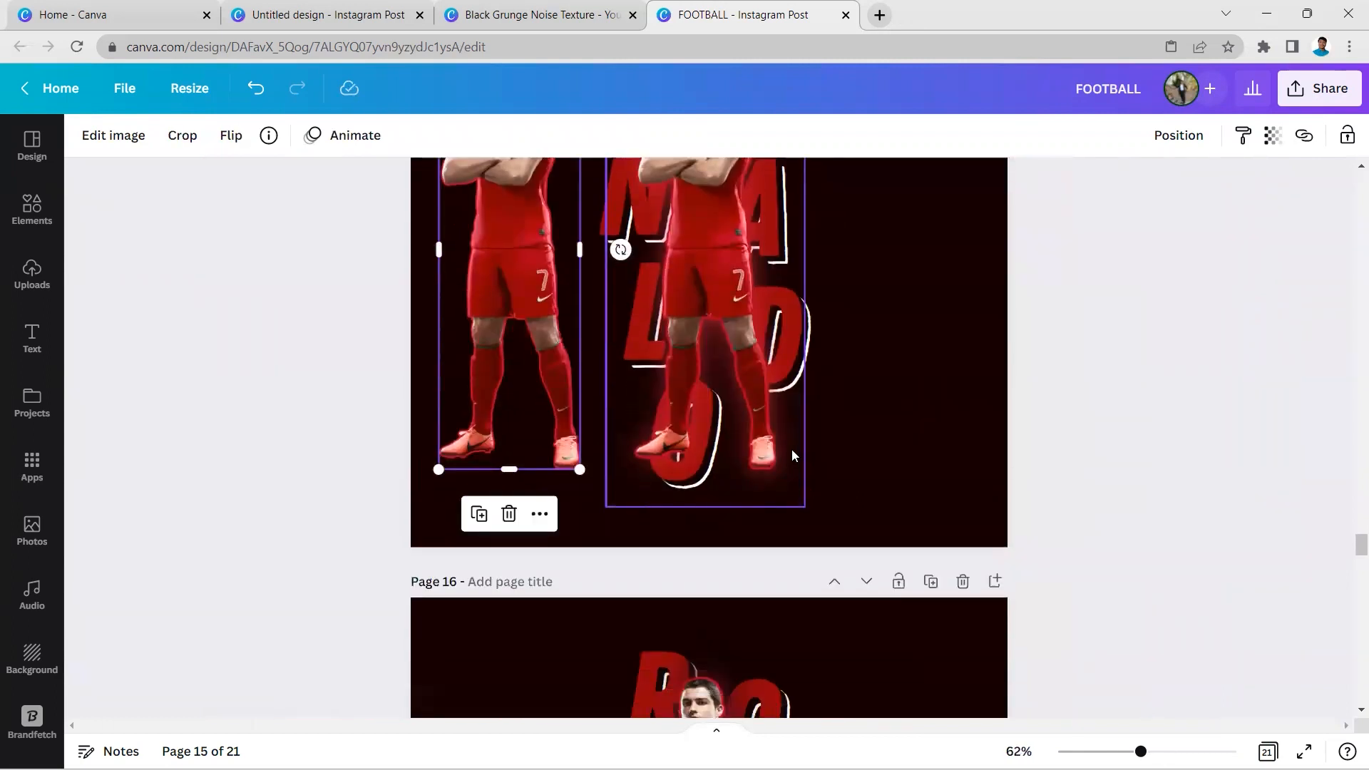
{"action": "scroll", "coordinate": [793, 451], "scroll_direction": "up", "scroll_amount": 2}
{"action": "scroll", "coordinate": [793, 451], "scroll_direction": "down", "scroll_amount": 7}
{"action": "scroll", "coordinate": [830, 490], "scroll_direction": "up", "scroll_amount": 3}
{"action": "scroll", "coordinate": [746, 498], "scroll_direction": "up", "scroll_amount": 4}
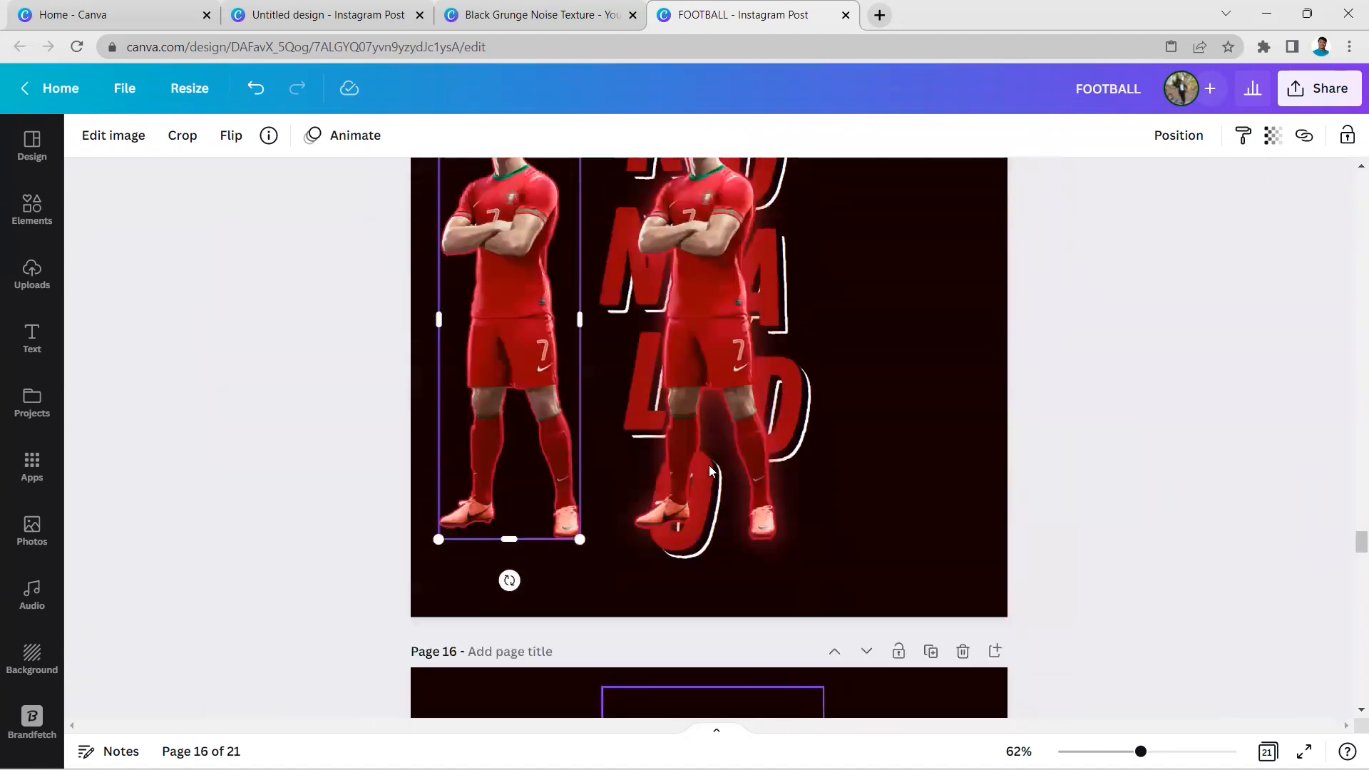
Shift the duplicate player slightly down and closer to the left edge of page 15.
{"action": "scroll", "coordinate": [709, 465], "scroll_direction": "up", "scroll_amount": 2}
{"action": "mouse_move", "coordinate": [538, 418]}
{"action": "left_mouse_down"}
{"action": "mouse_move", "coordinate": [547, 446]}
{"action": "mouse_move", "coordinate": [527, 434]}
{"action": "left_mouse_up"}
{"action": "scroll", "coordinate": [526, 434], "scroll_direction": "down", "scroll_amount": 2}
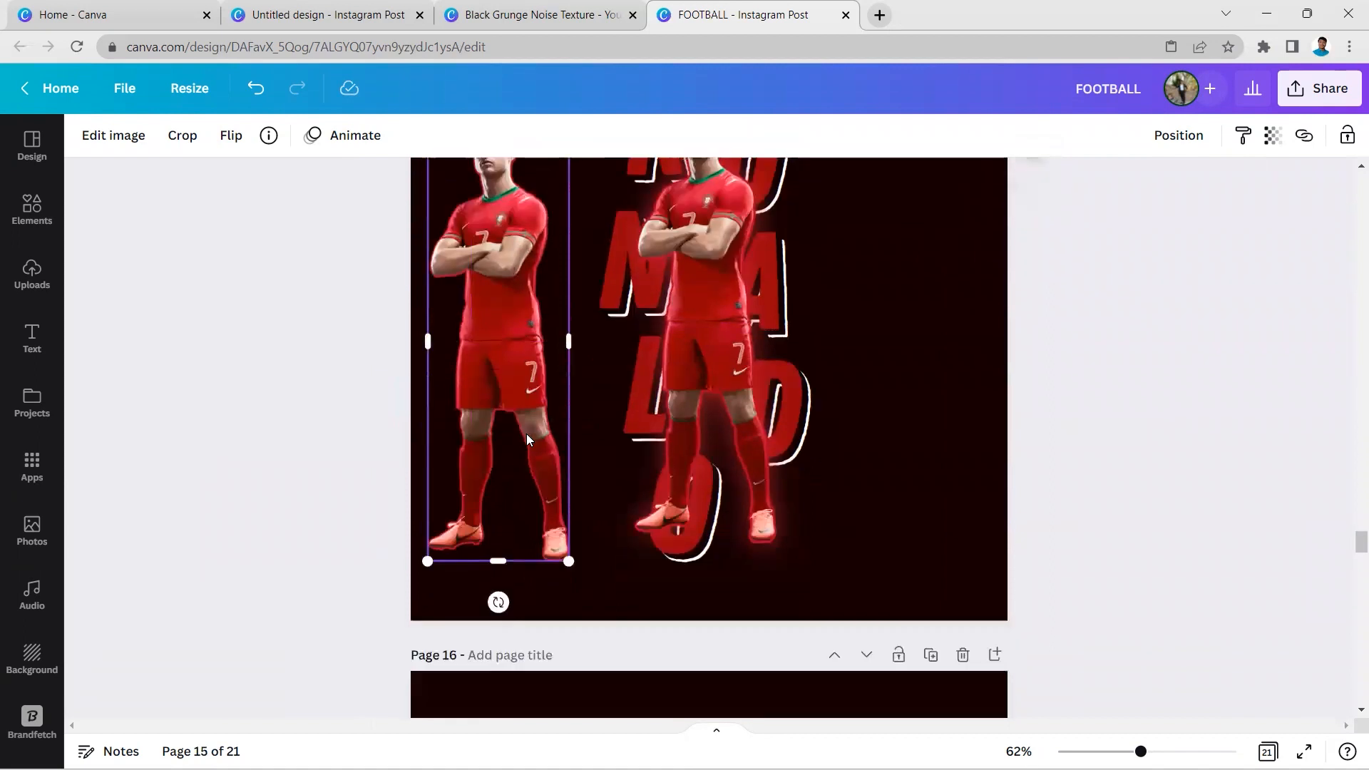
Move the duplicate player slightly up and away from the left edge of page 15, level with the player over the lettering.
{"action": "scroll", "coordinate": [526, 434], "scroll_direction": "down", "scroll_amount": 3}
{"action": "scroll", "coordinate": [659, 402], "scroll_direction": "up", "scroll_amount": 4}
{"action": "left_click_drag", "start_coordinate": [503, 331], "coordinate": [519, 385]}
{"action": "scroll", "coordinate": [519, 385], "scroll_direction": "up", "scroll_amount": 3}
{"action": "left_click_drag", "start_coordinate": [515, 459], "coordinate": [523, 389]}
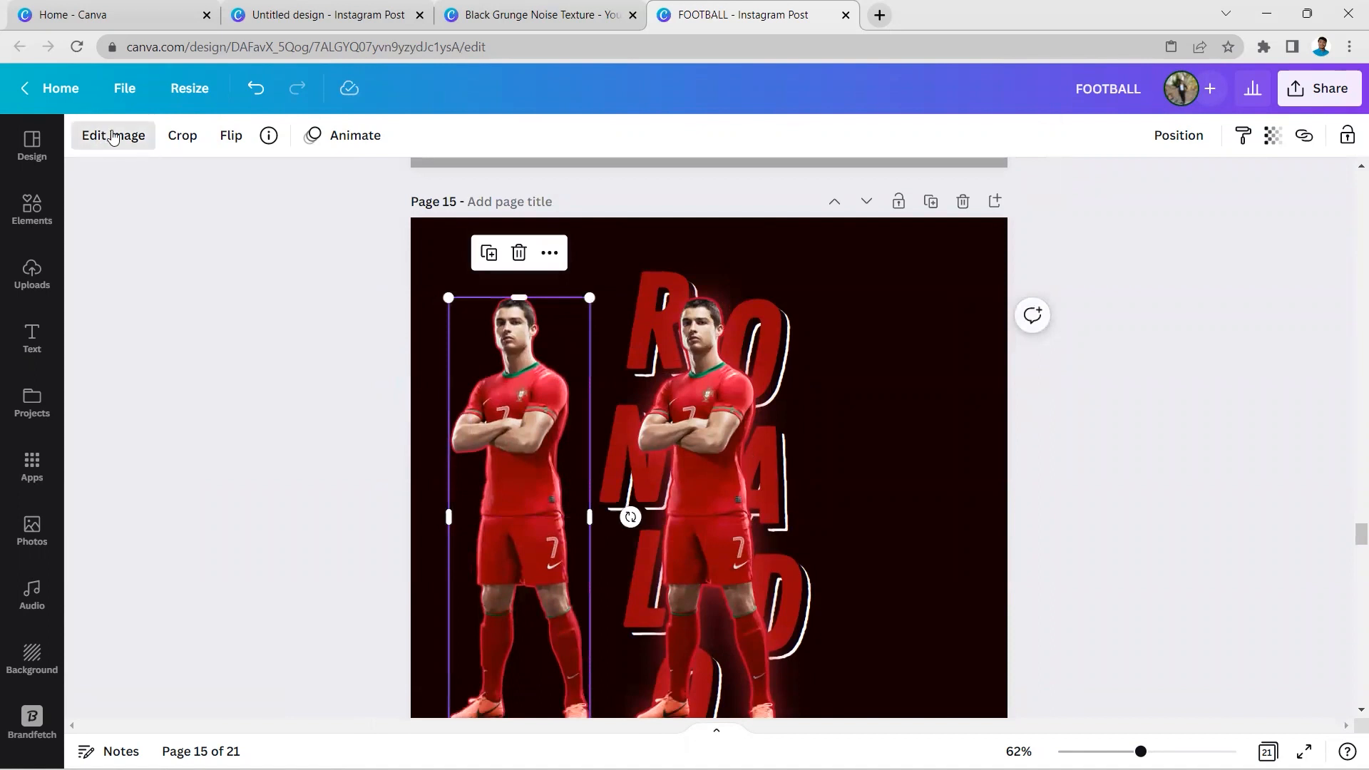
Apply another Glow shadow to the duplicate player image and open its settings.
{"action": "left_click", "coordinate": [113, 136]}
{"action": "left_click", "coordinate": [151, 303]}
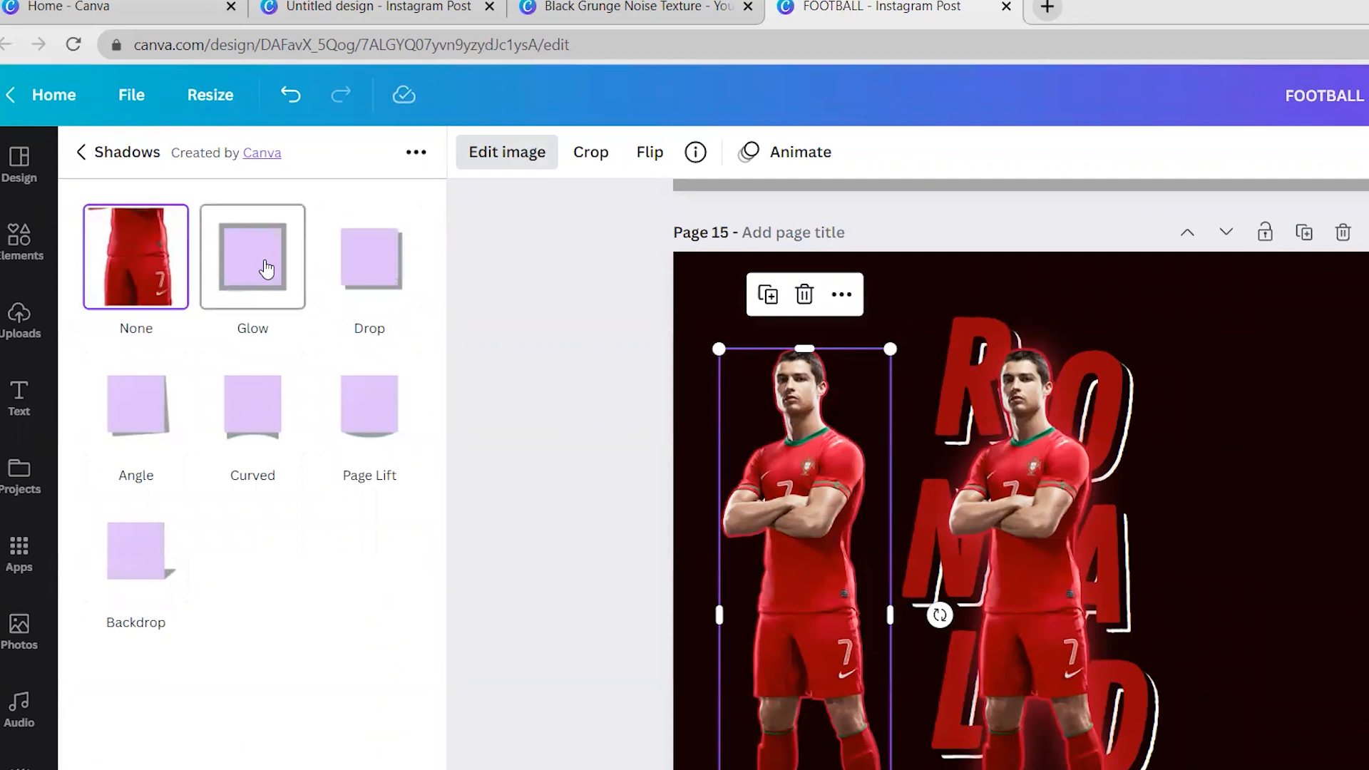
{"action": "left_click", "coordinate": [228, 235]}
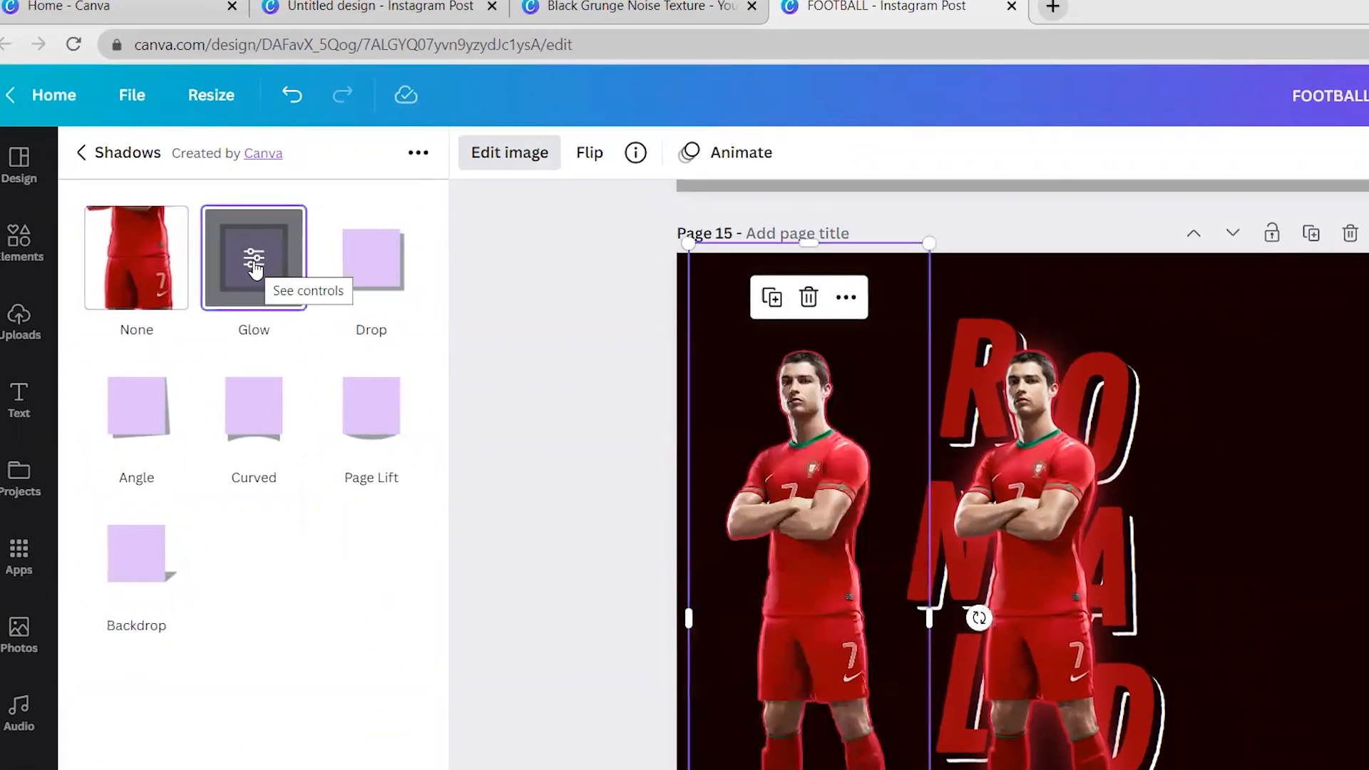
{"action": "left_click", "coordinate": [255, 267]}
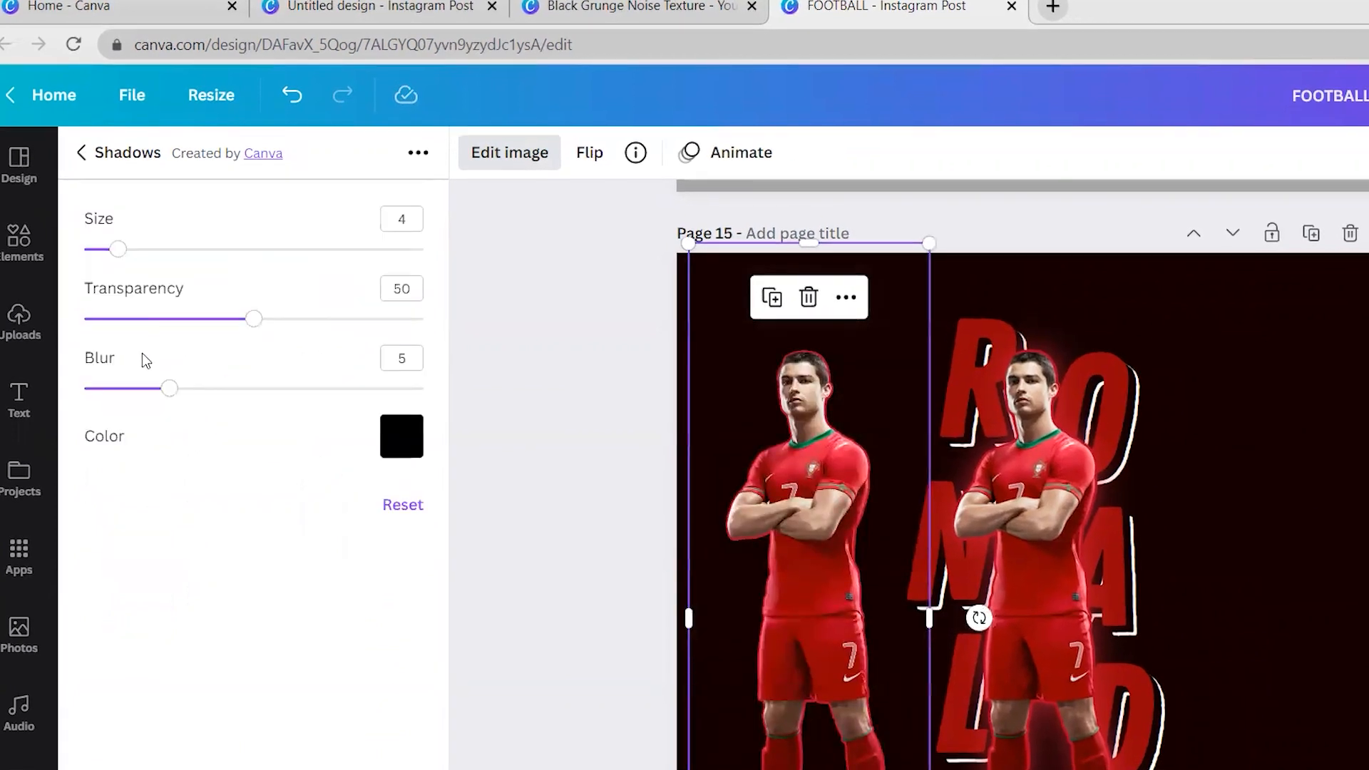
Set the duplicate player's new glow to size 16, transparency 71 and blur 20.
{"action": "left_click", "coordinate": [118, 250]}
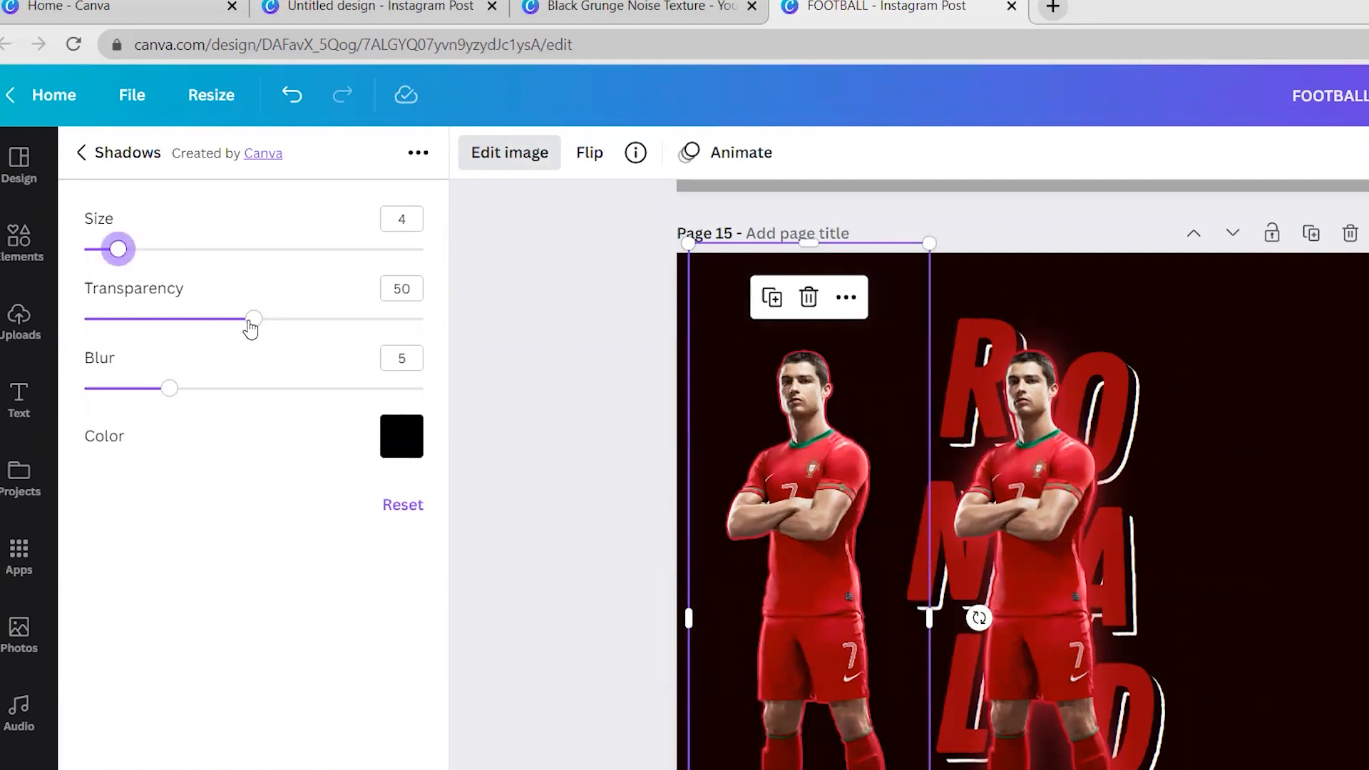
{"action": "left_click_drag", "start_coordinate": [250, 328], "coordinate": [376, 319]}
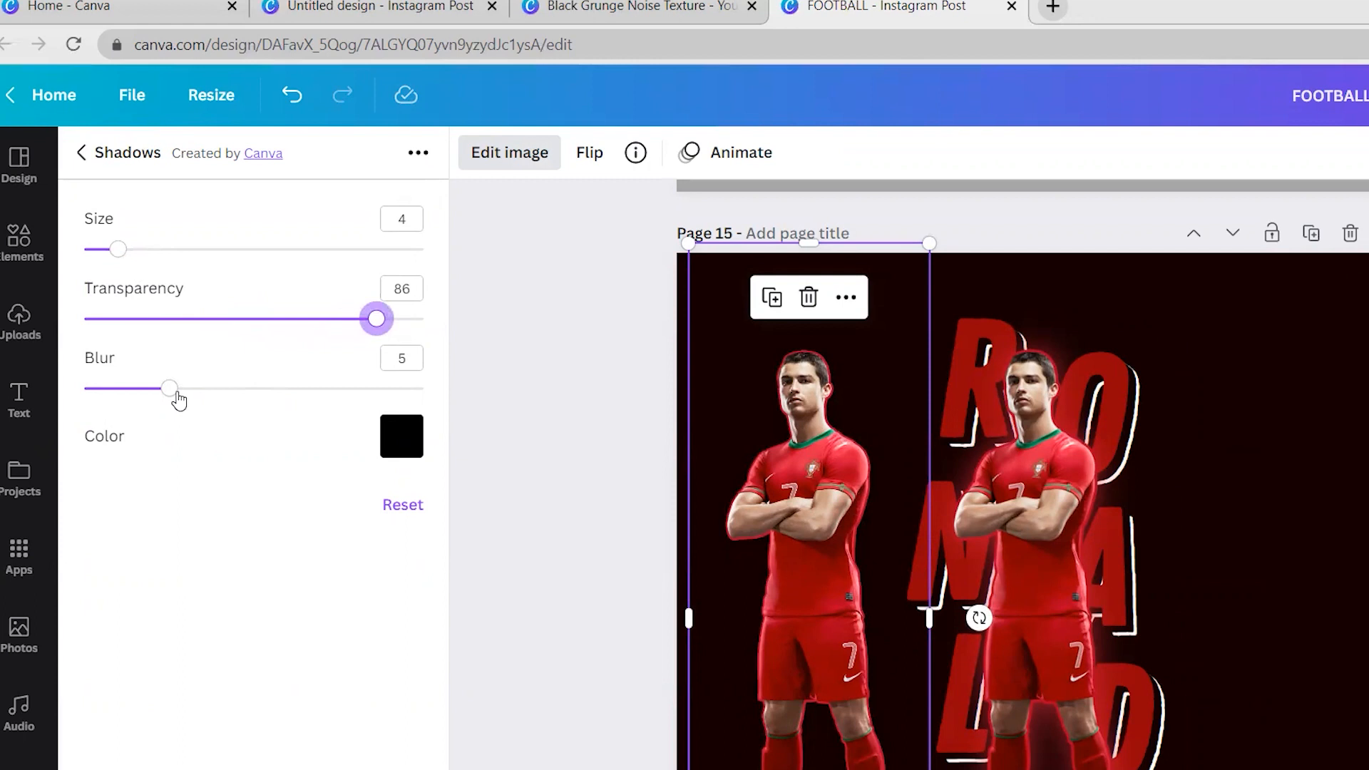
{"action": "left_click_drag", "start_coordinate": [177, 393], "coordinate": [338, 397]}
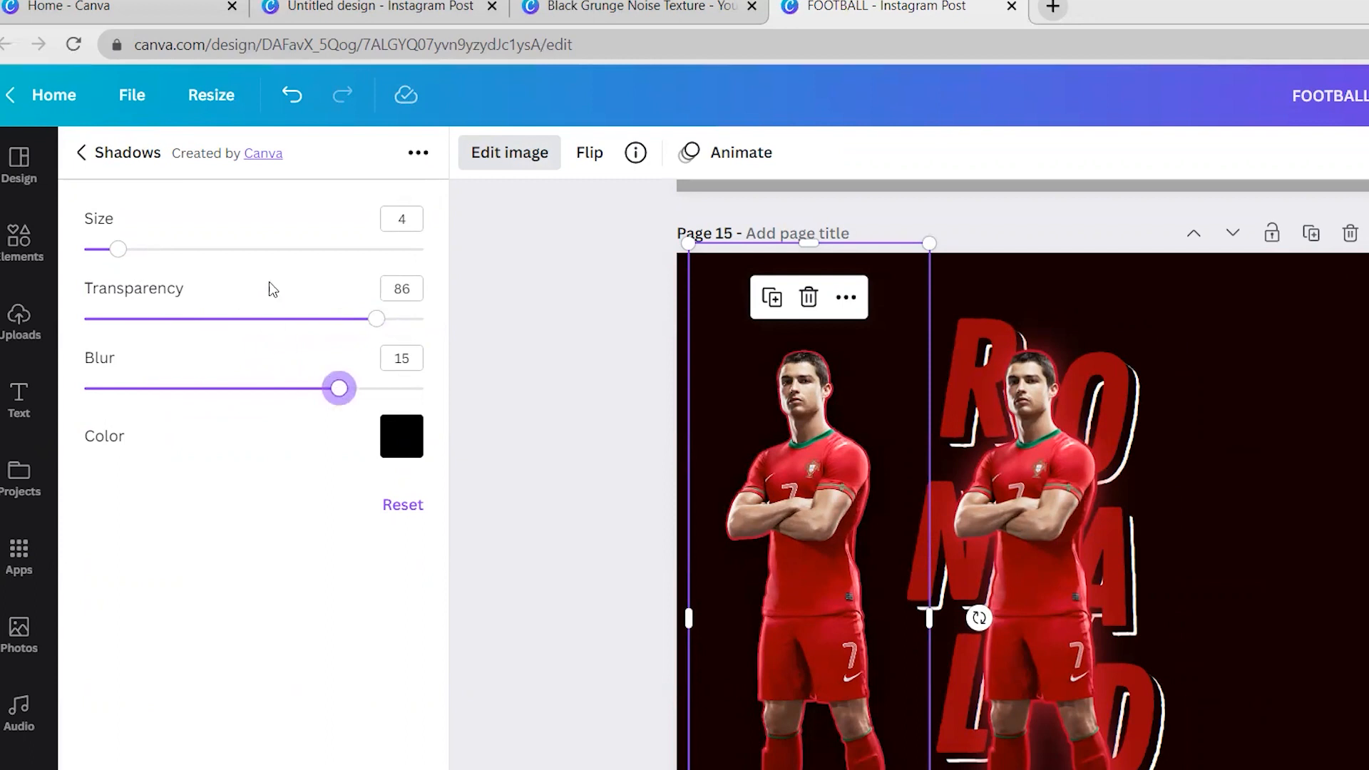
{"action": "left_click_drag", "start_coordinate": [386, 326], "coordinate": [325, 341]}
{"action": "left_click_drag", "start_coordinate": [118, 249], "coordinate": [219, 248]}
{"action": "left_click_drag", "start_coordinate": [335, 390], "coordinate": [428, 391]}
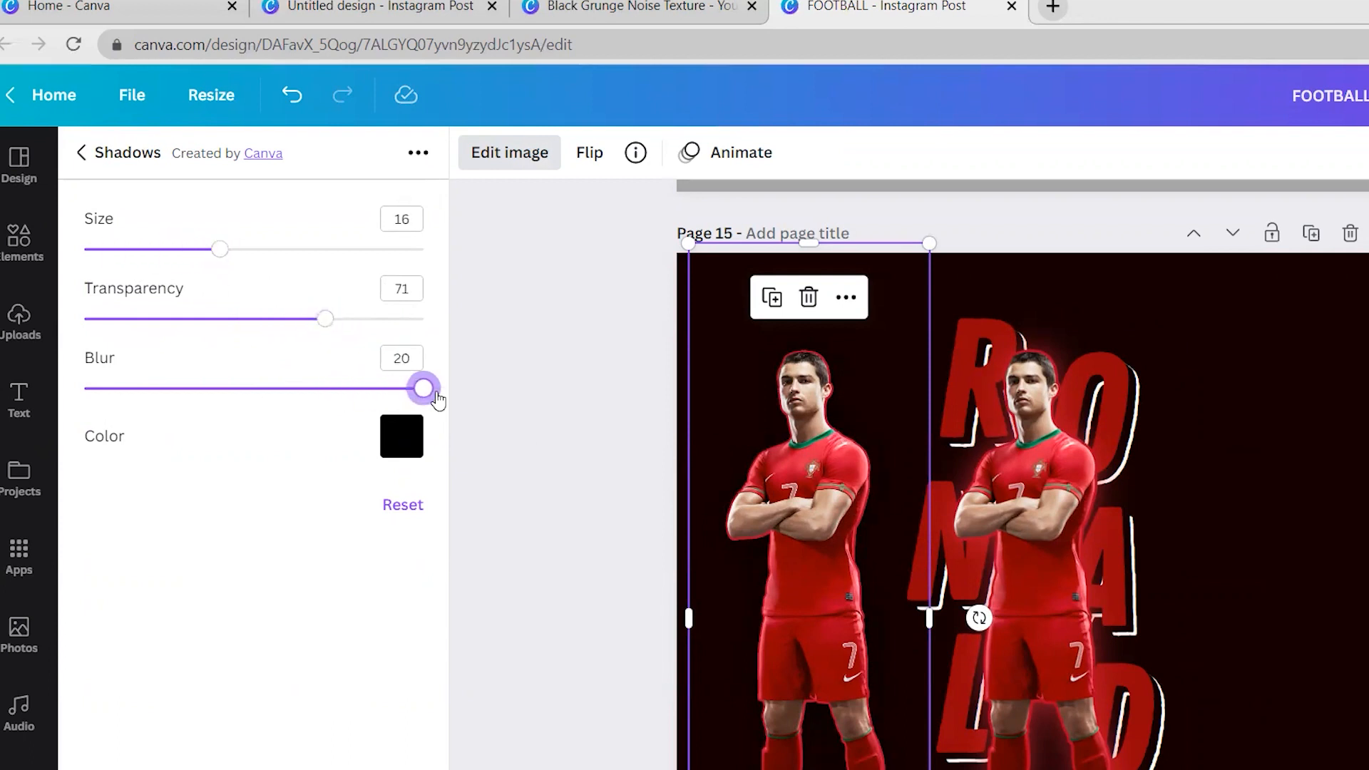
Change the duplicate player's glow colour to the red #D1173B, sampled from his shirt.
{"action": "left_click", "coordinate": [401, 435]}
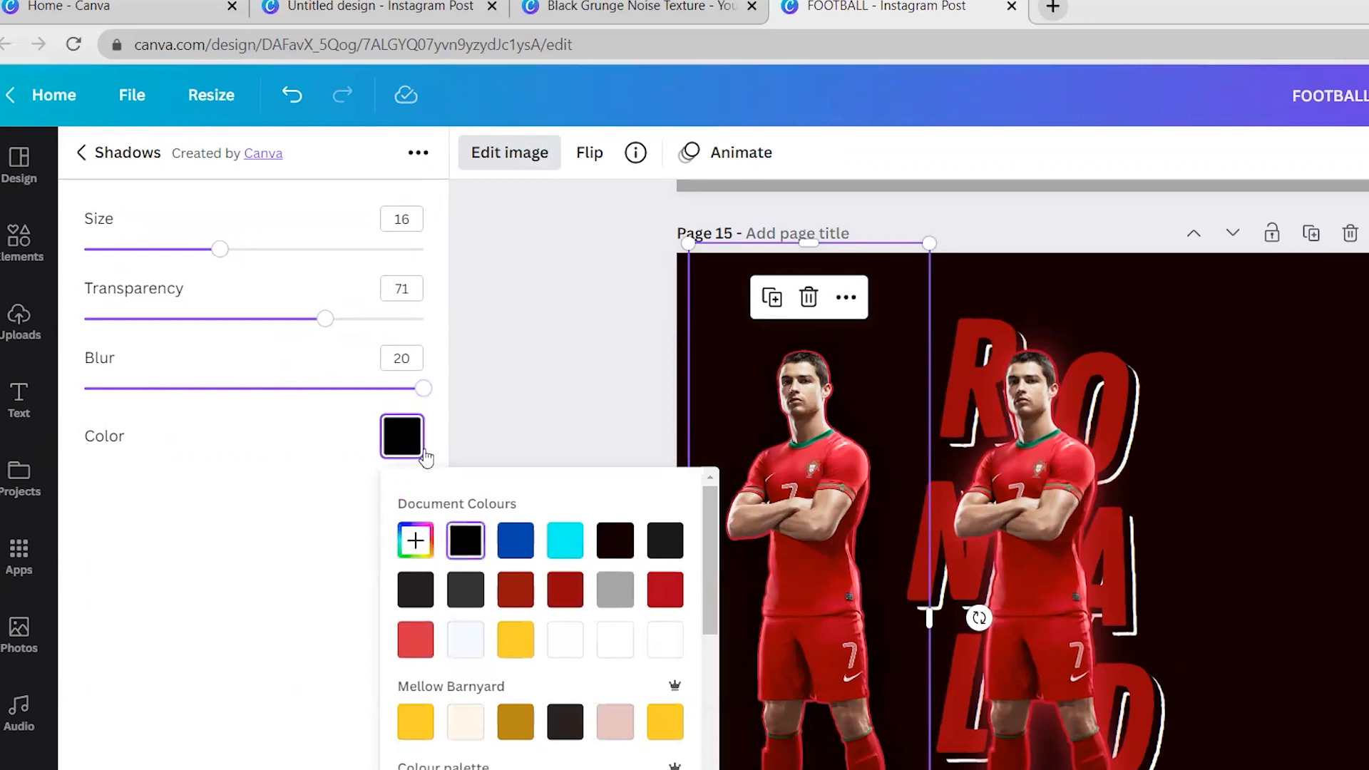
{"action": "left_click", "coordinate": [411, 541]}
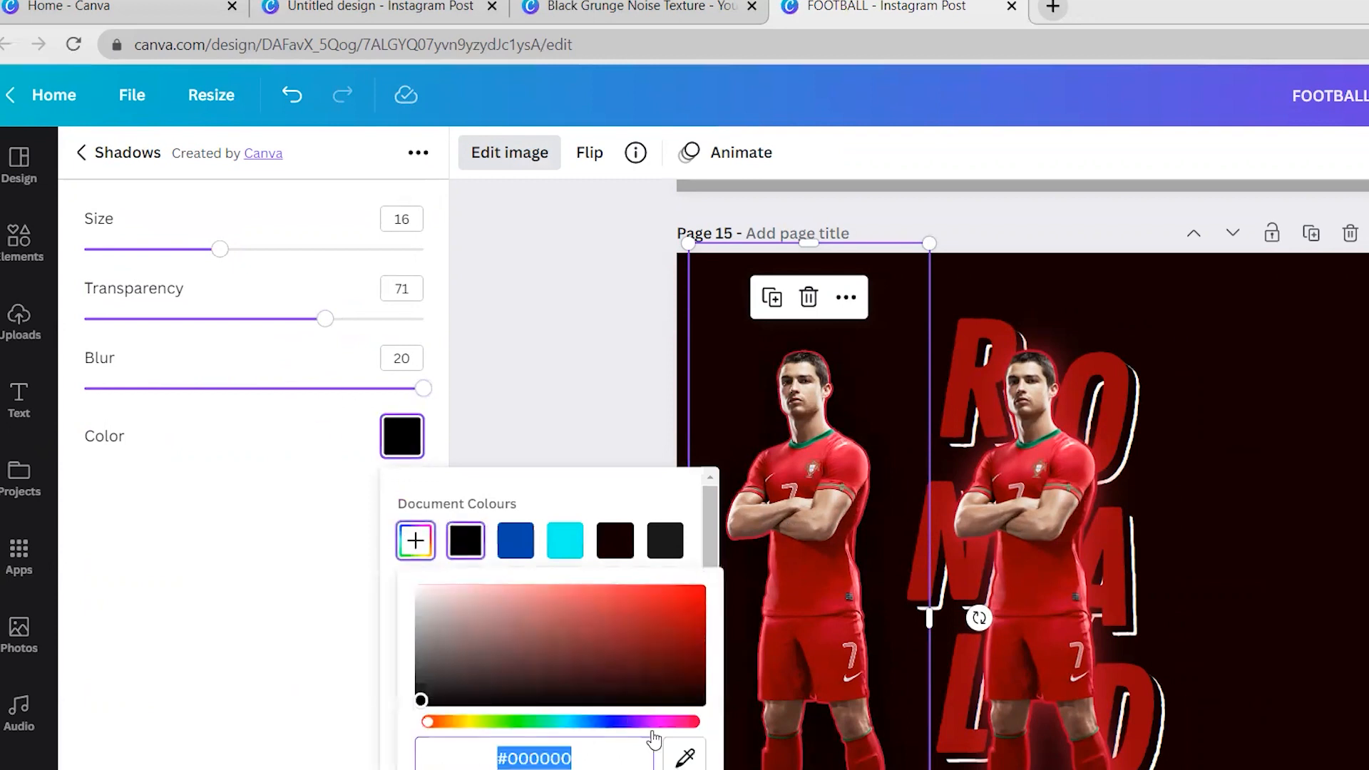
{"action": "left_click", "coordinate": [696, 763]}
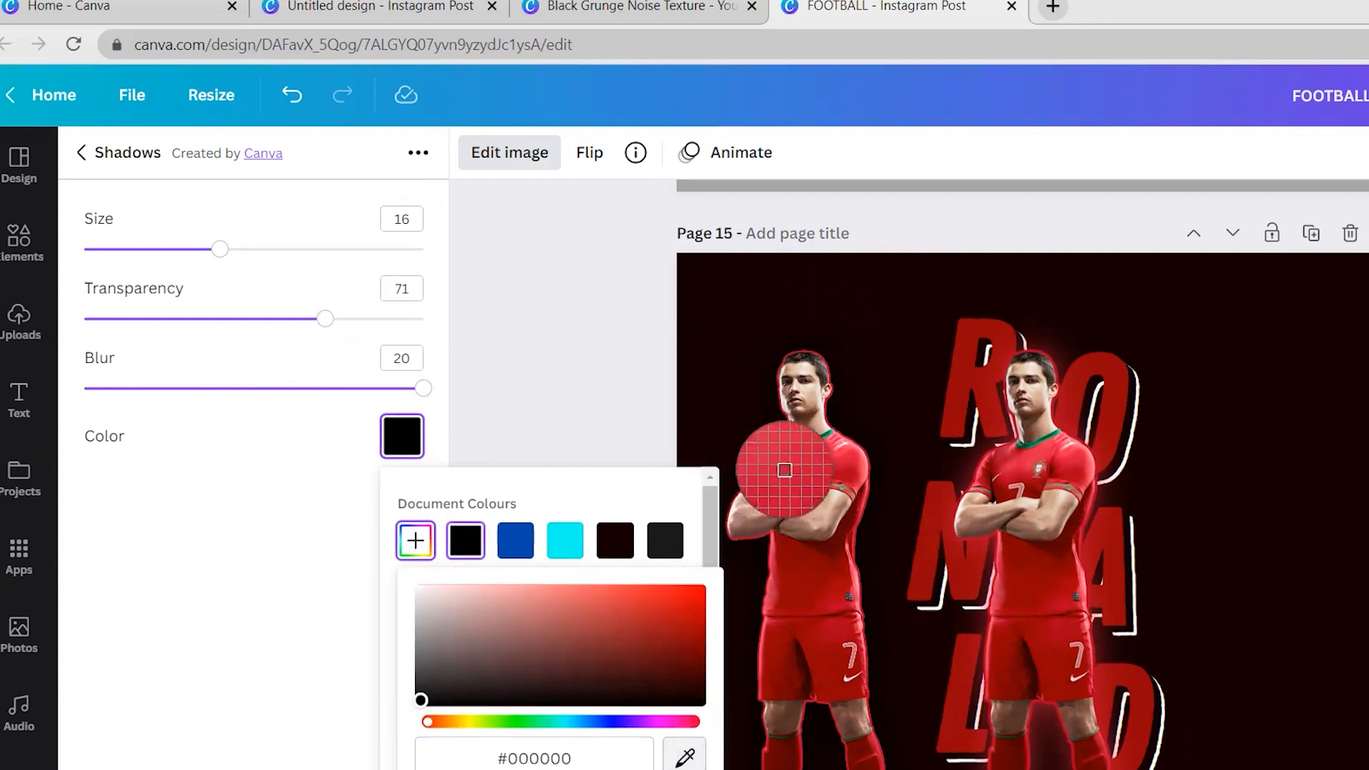
{"action": "left_click", "coordinate": [784, 470]}
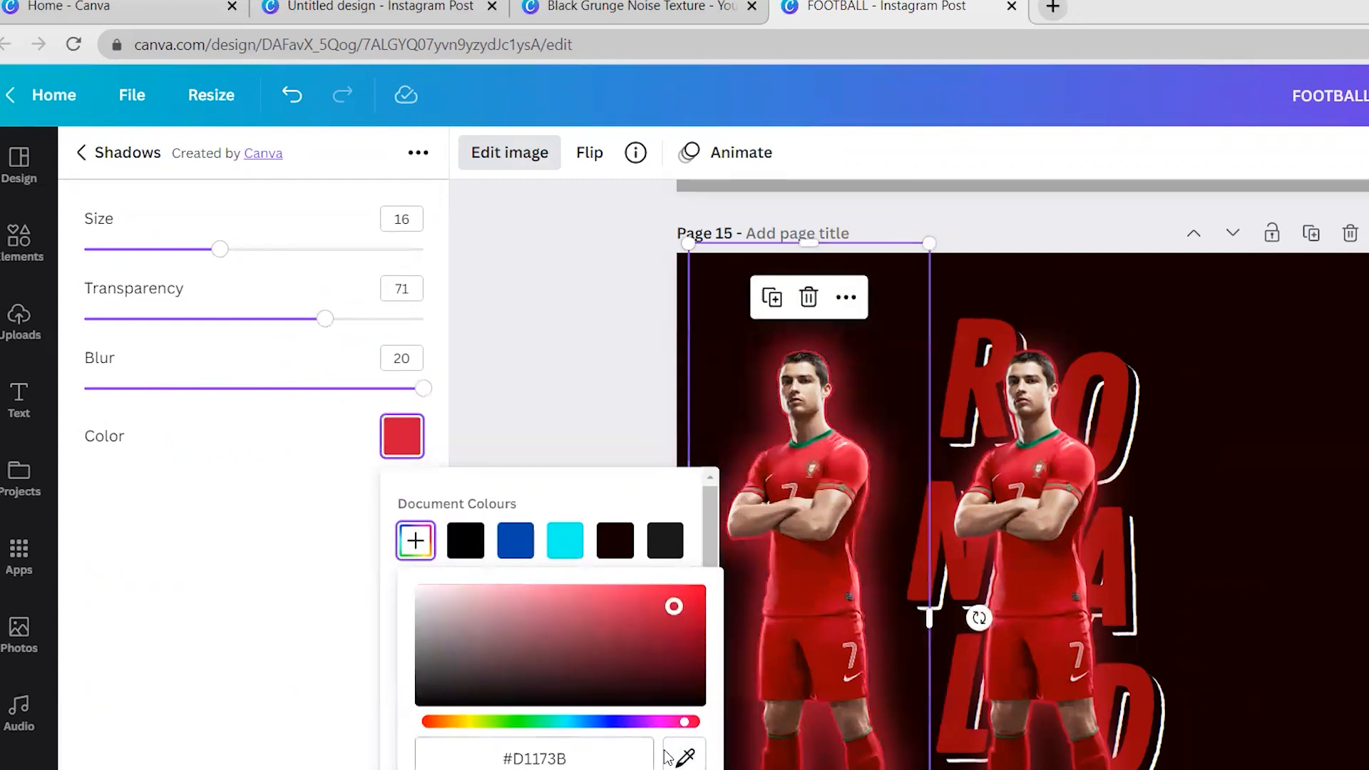
Set the duplicate player's red glow to size 5, transparency 50 and blur 16, and check it from head to feet.
{"action": "left_click_drag", "start_coordinate": [220, 249], "coordinate": [127, 250]}
{"action": "left_click_drag", "start_coordinate": [381, 398], "coordinate": [308, 397]}
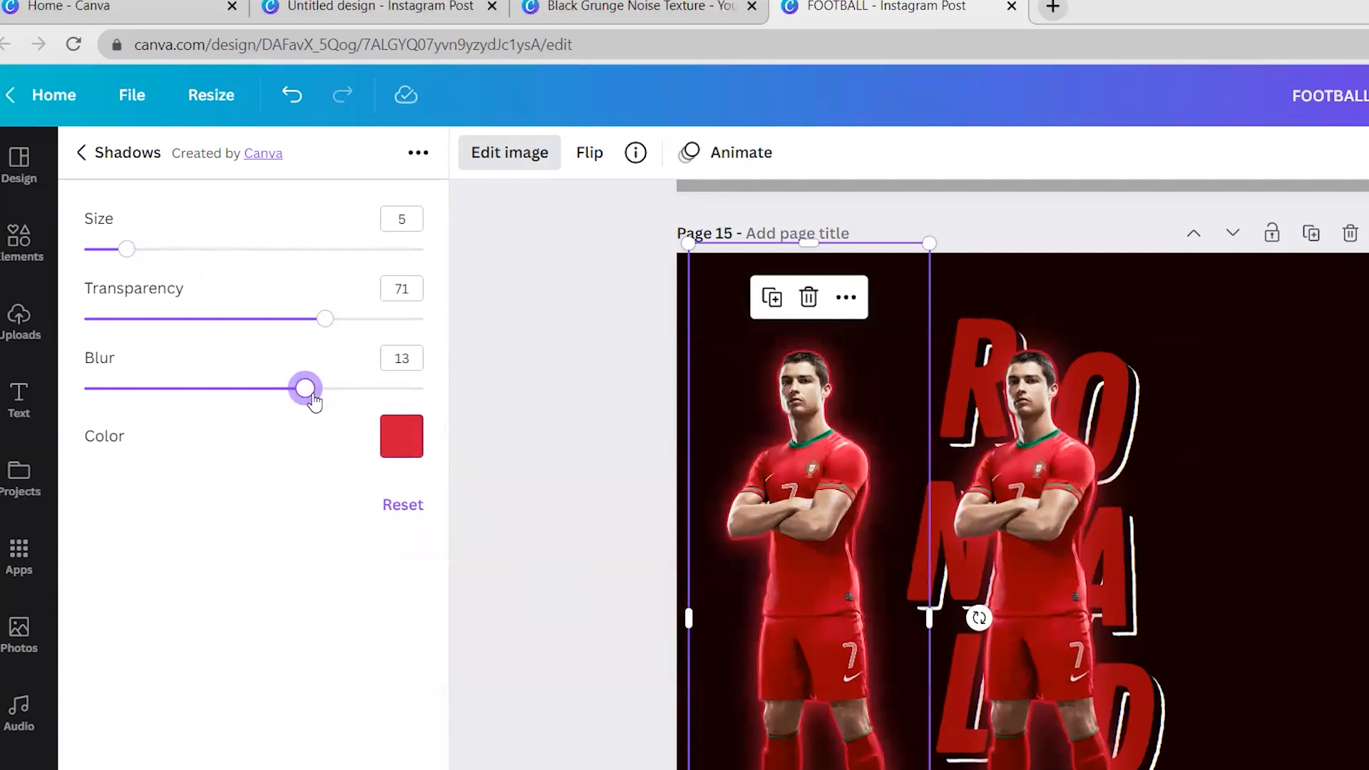
{"action": "left_click_drag", "start_coordinate": [325, 319], "coordinate": [254, 319]}
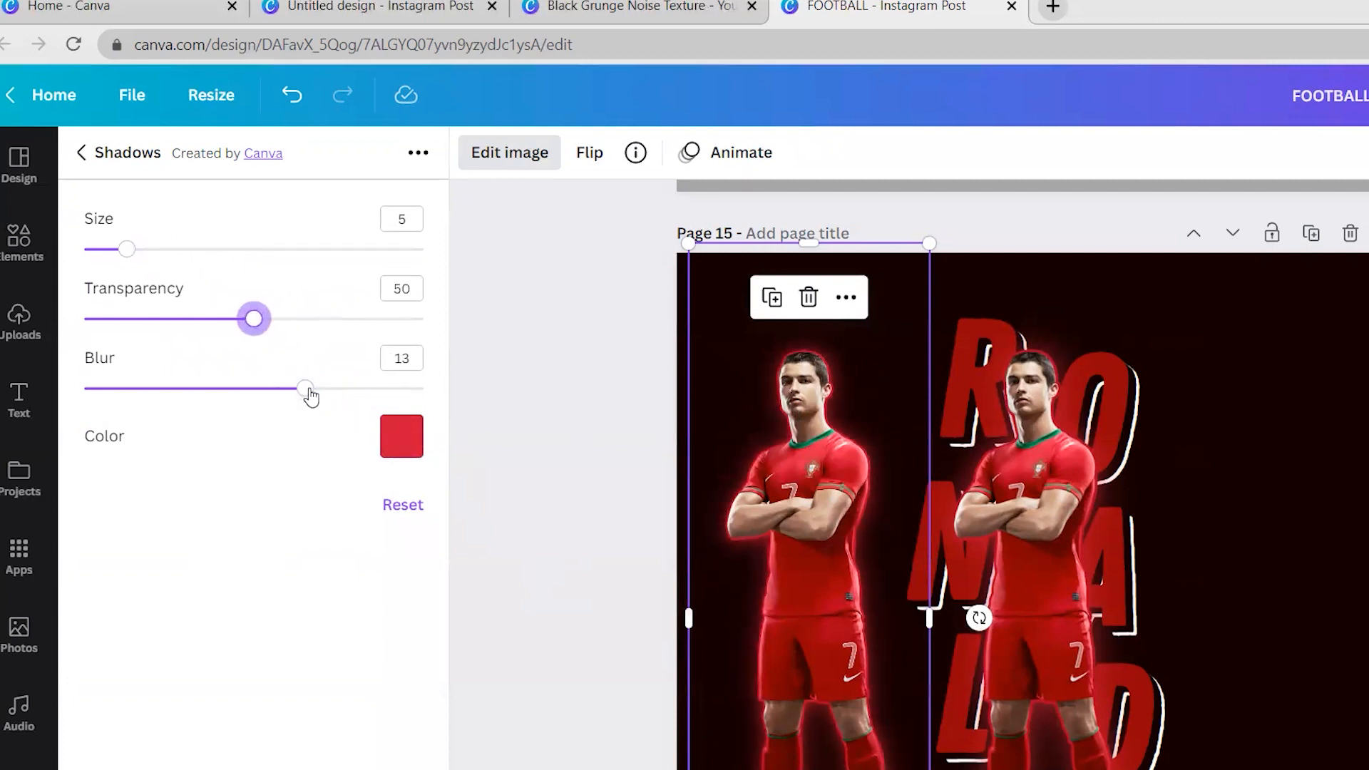
{"action": "left_click_drag", "start_coordinate": [307, 391], "coordinate": [351, 403]}
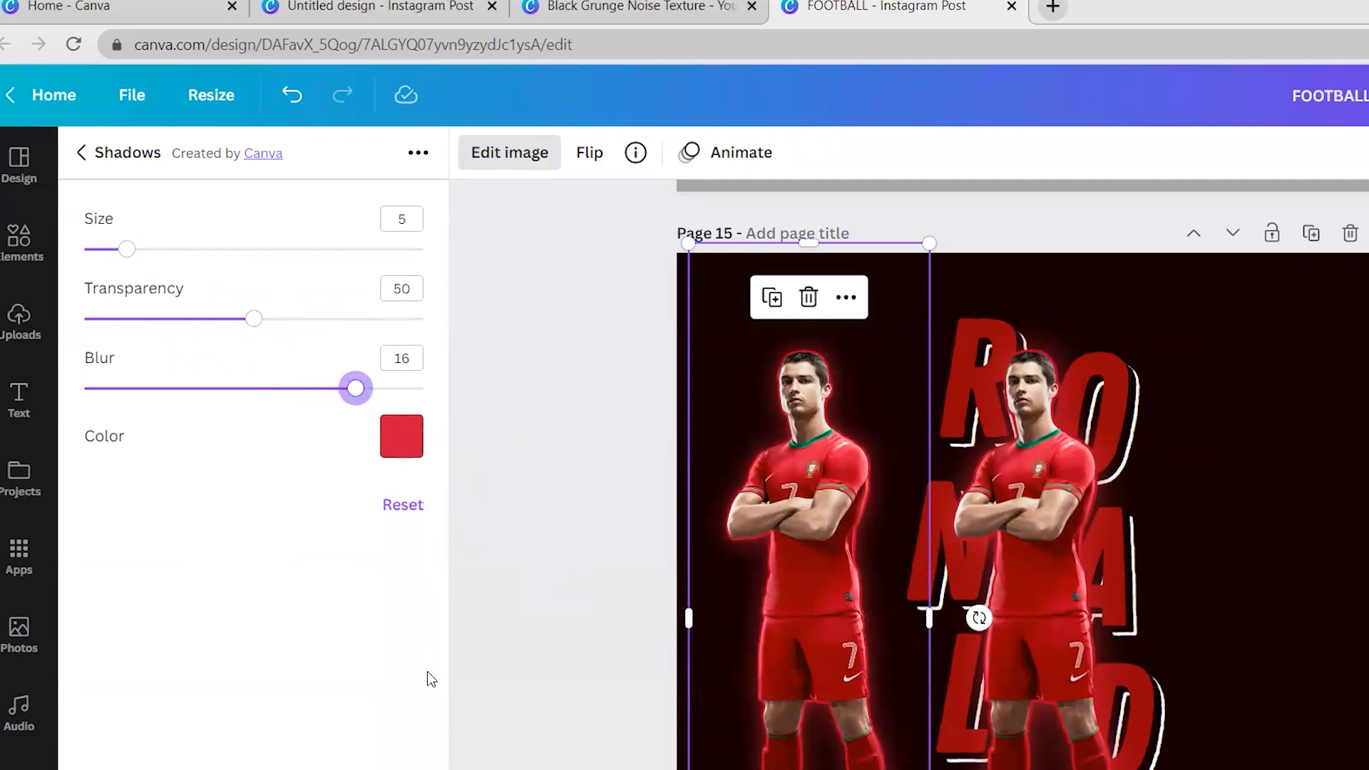
{"action": "scroll", "coordinate": [713, 655], "scroll_direction": "down", "scroll_amount": 3}
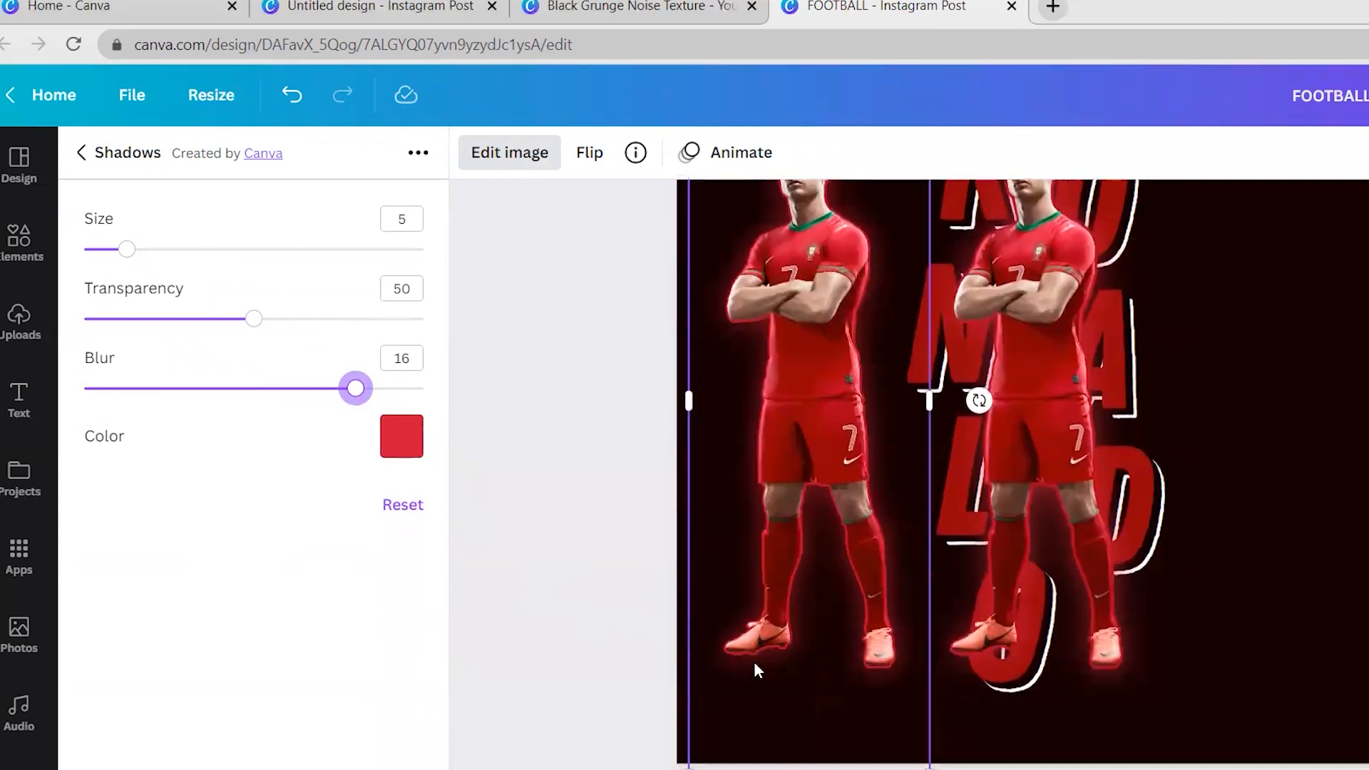
{"action": "scroll", "coordinate": [849, 509], "scroll_direction": "up", "scroll_amount": 2}
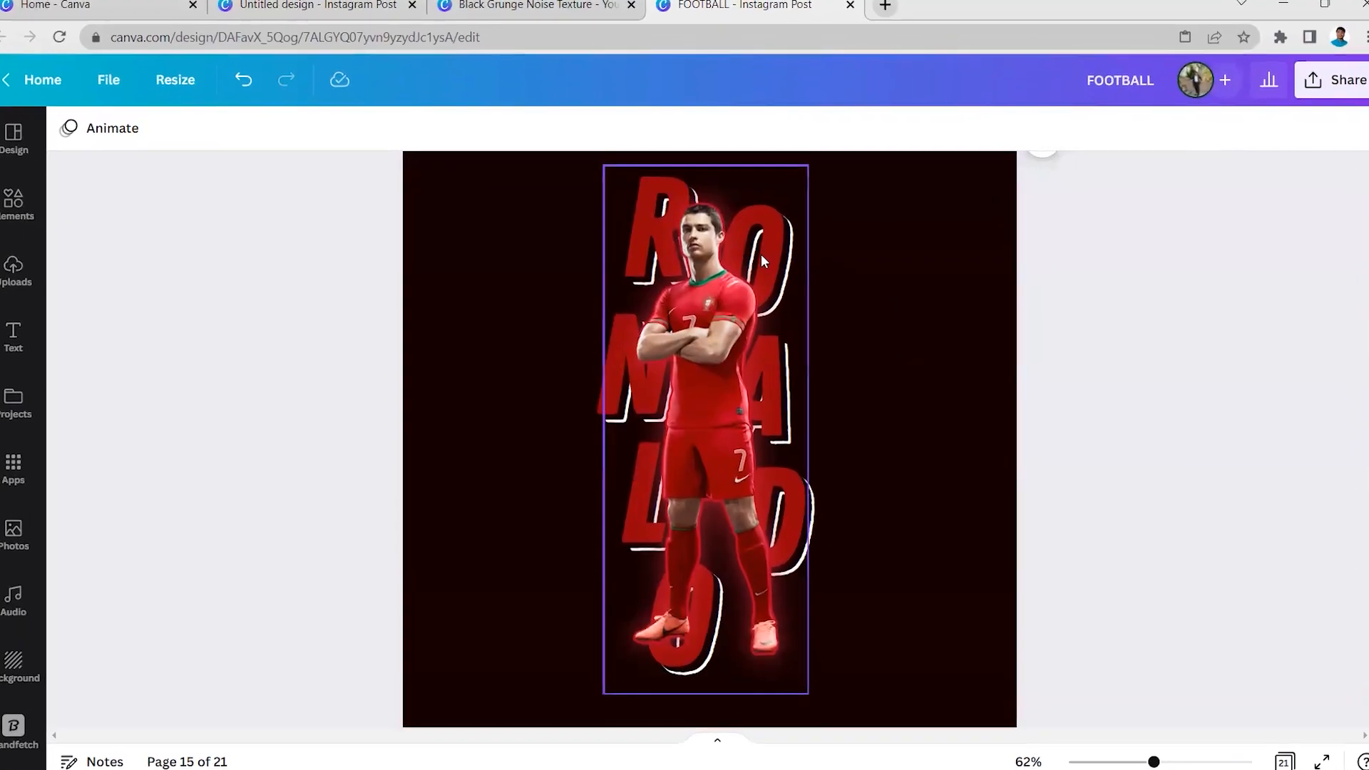
Apply a Drop shadow to the player image over the RONALDO lettering and open its settings.
{"action": "left_click", "coordinate": [760, 254]}
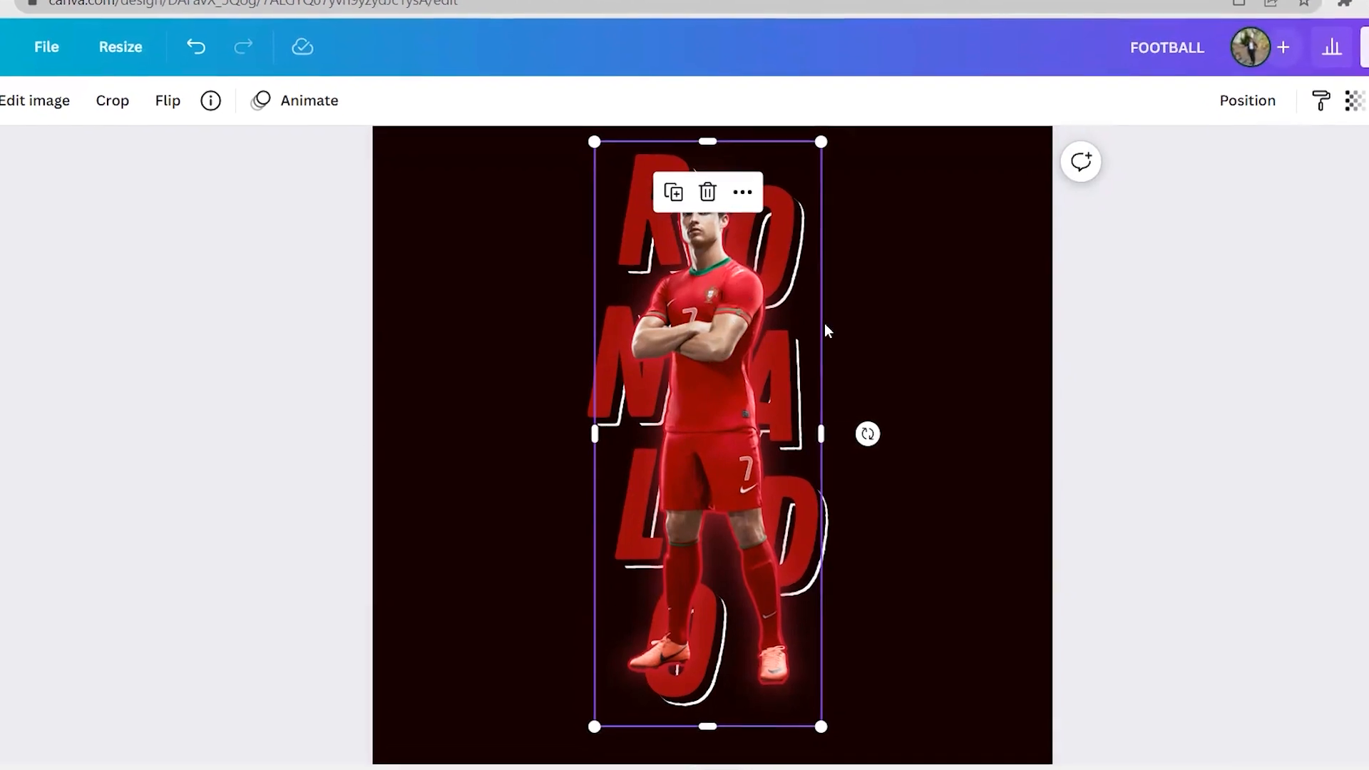
{"action": "left_click", "coordinate": [901, 340]}
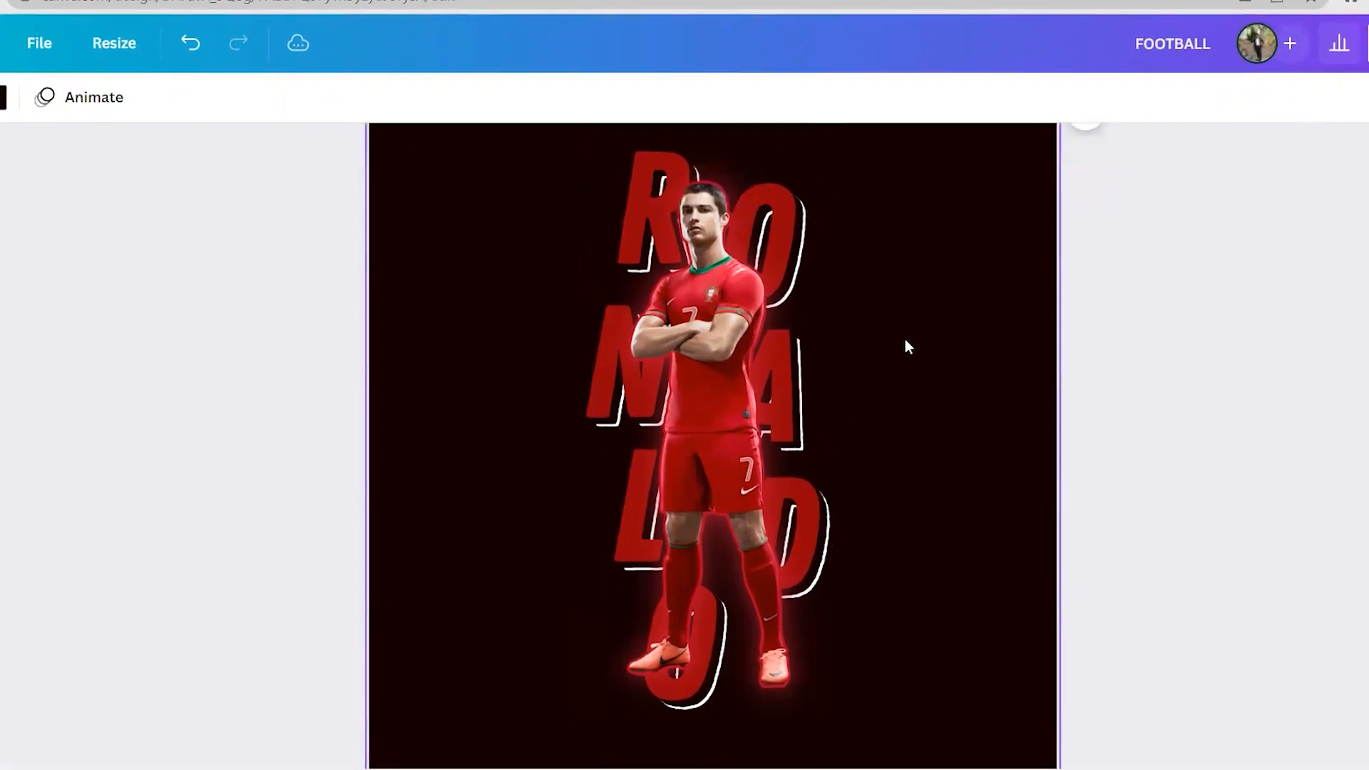
{"action": "left_click", "coordinate": [755, 318]}
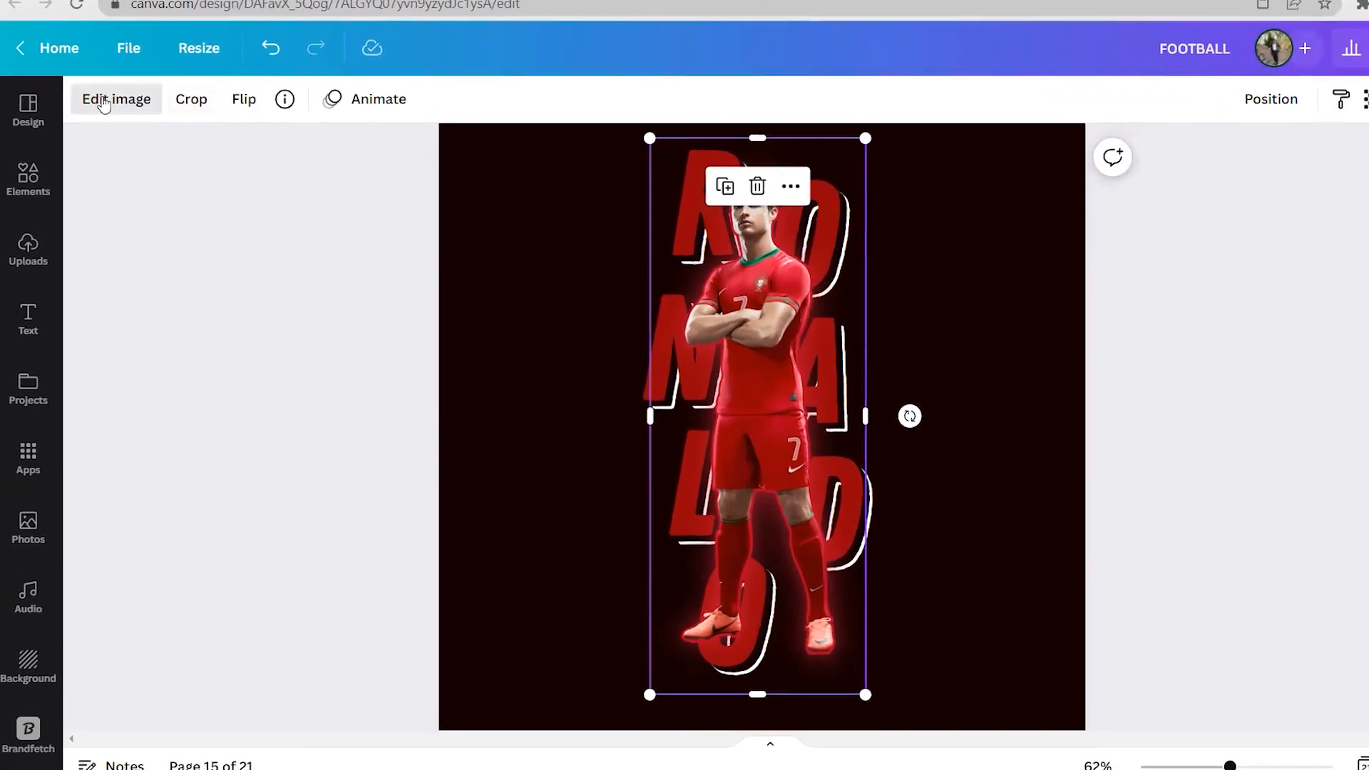
{"action": "left_click", "coordinate": [103, 103]}
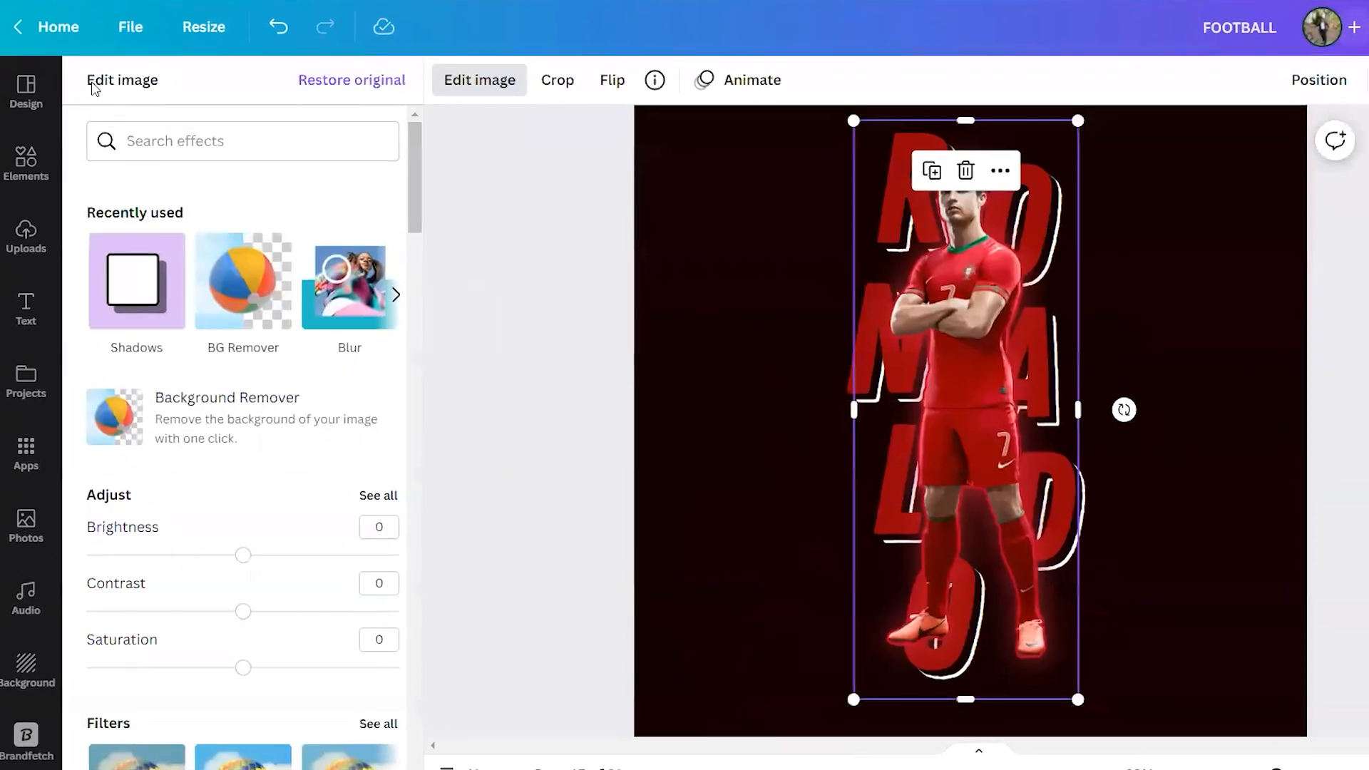
{"action": "left_click", "coordinate": [151, 251]}
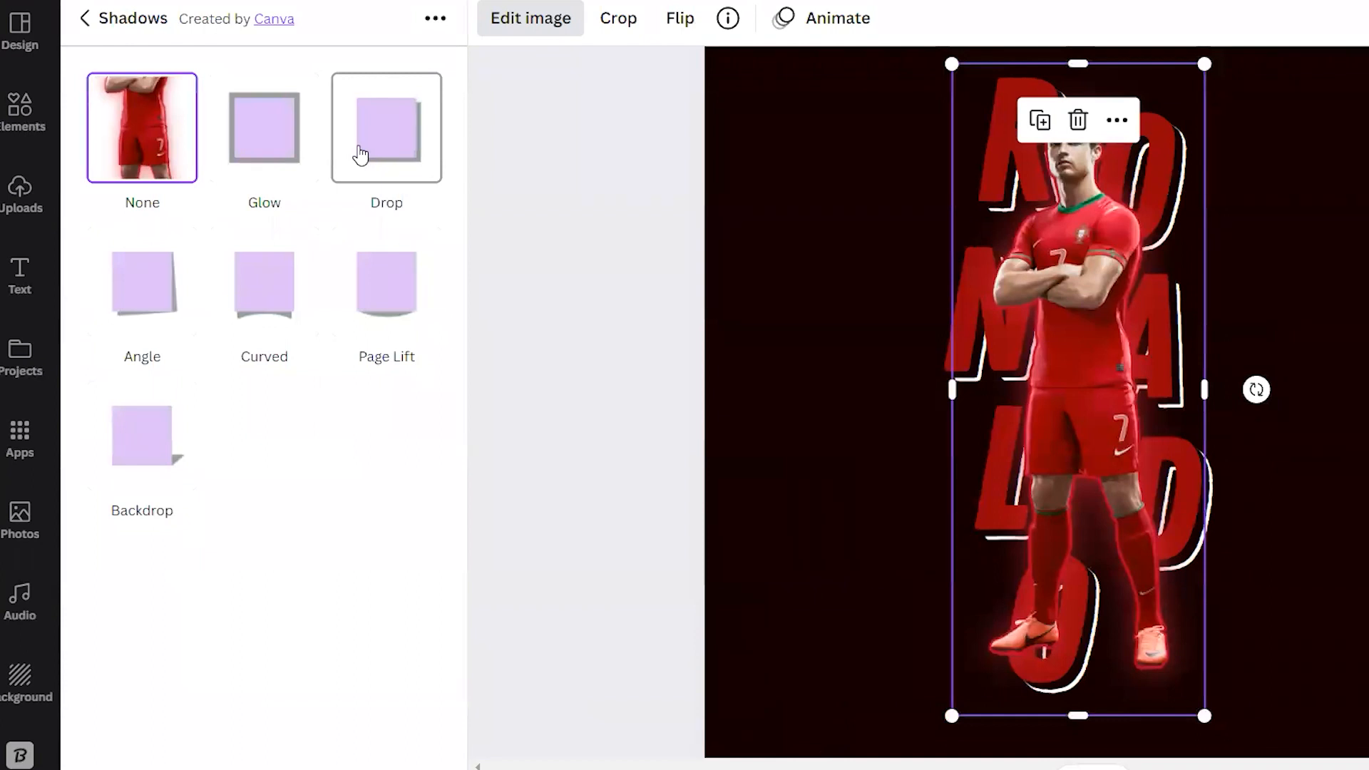
{"action": "left_click", "coordinate": [409, 149]}
{"action": "left_click", "coordinate": [405, 137]}
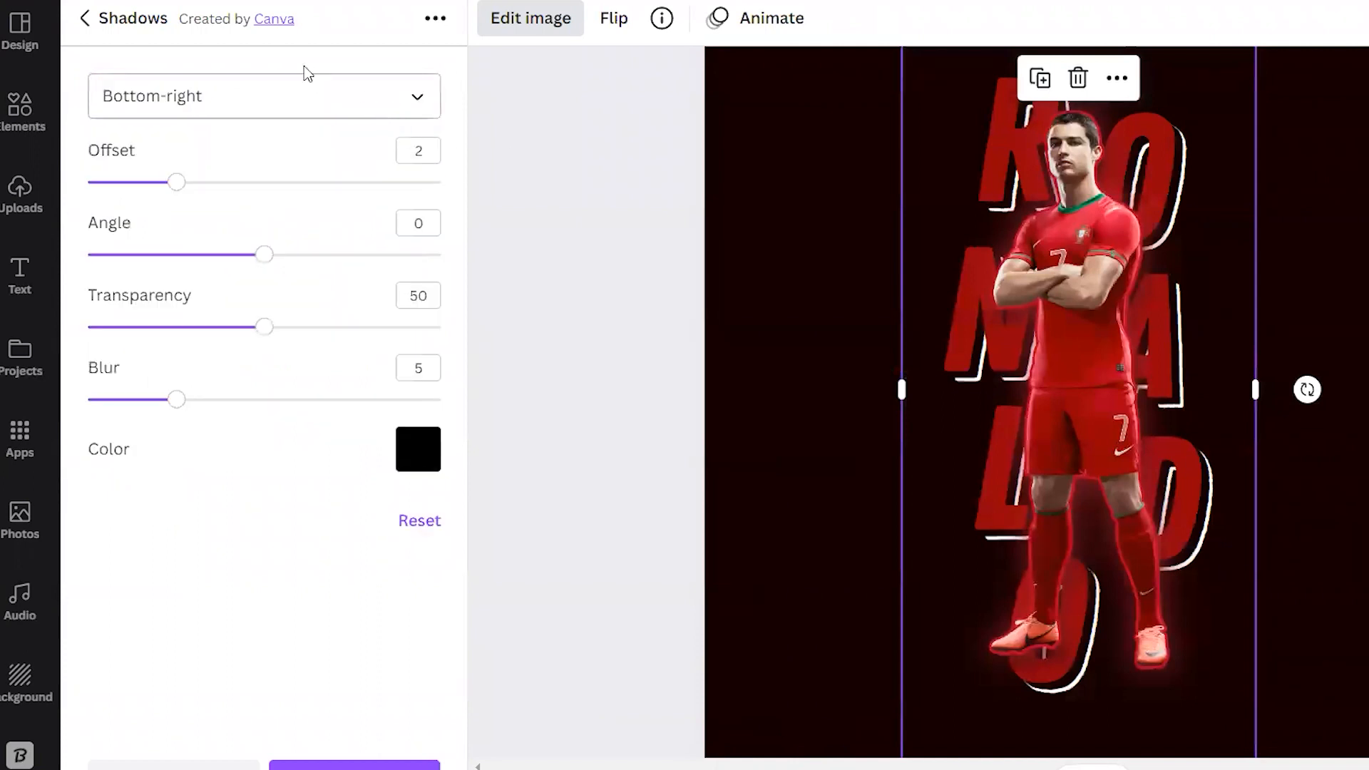
Set the player's drop shadow direction to Top-right with transparency 100 and angle 0.
{"action": "left_click", "coordinate": [211, 95]}
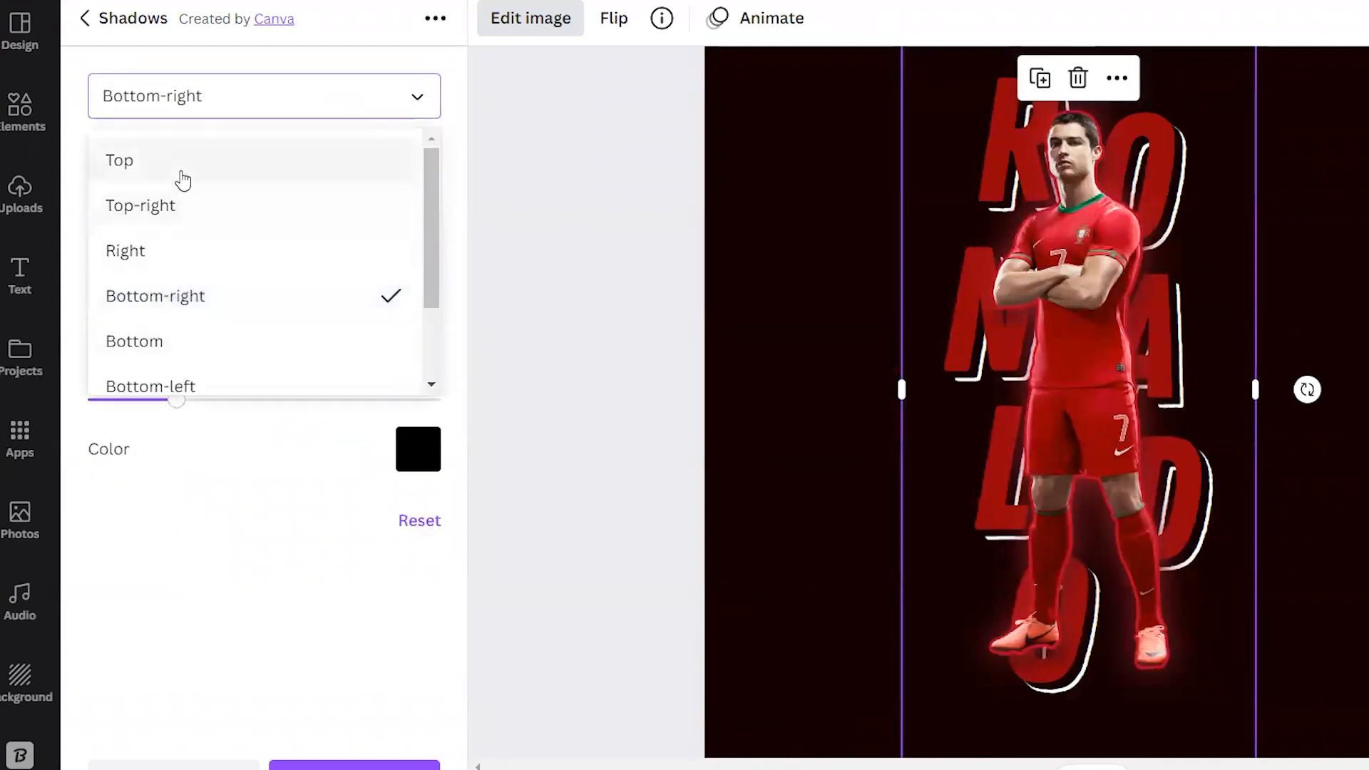
{"action": "scroll", "coordinate": [192, 278], "scroll_direction": "down", "scroll_amount": 2}
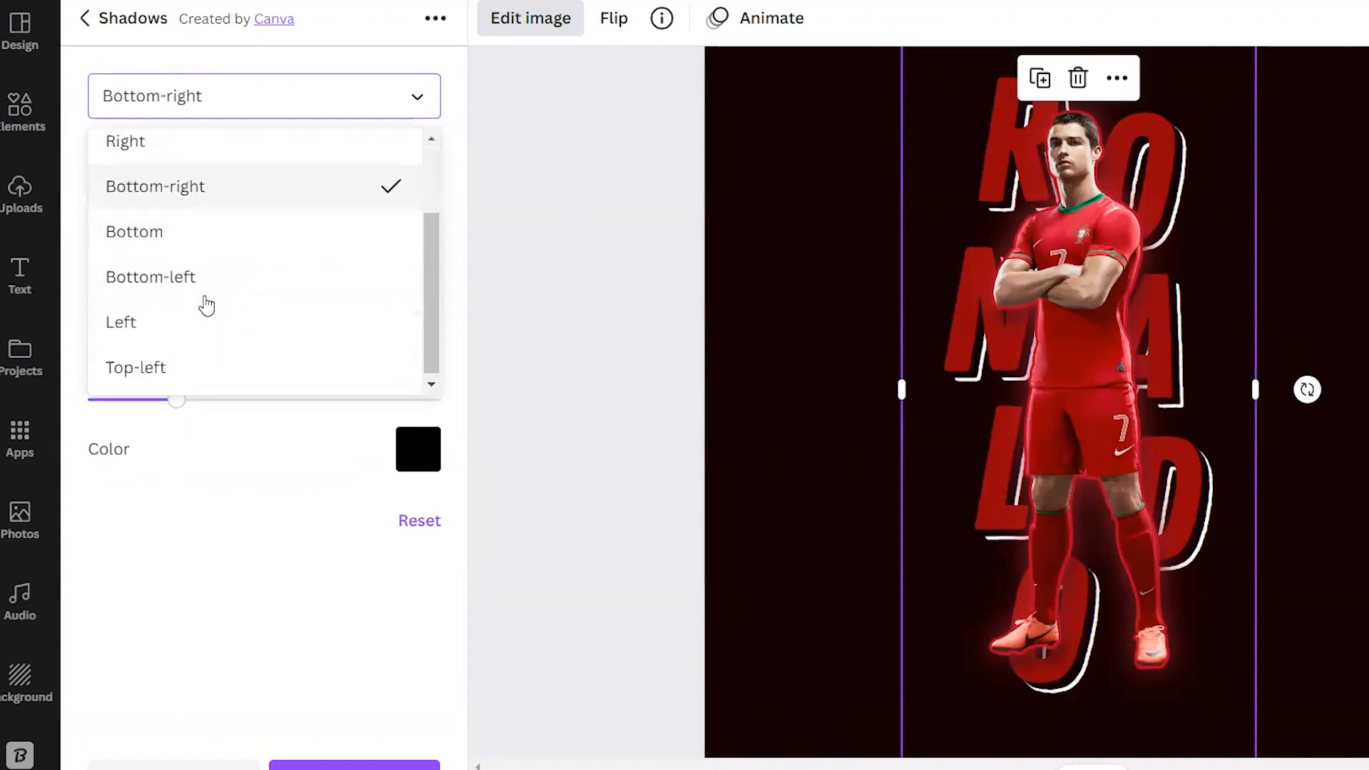
{"action": "scroll", "coordinate": [213, 216], "scroll_direction": "up", "scroll_amount": 2}
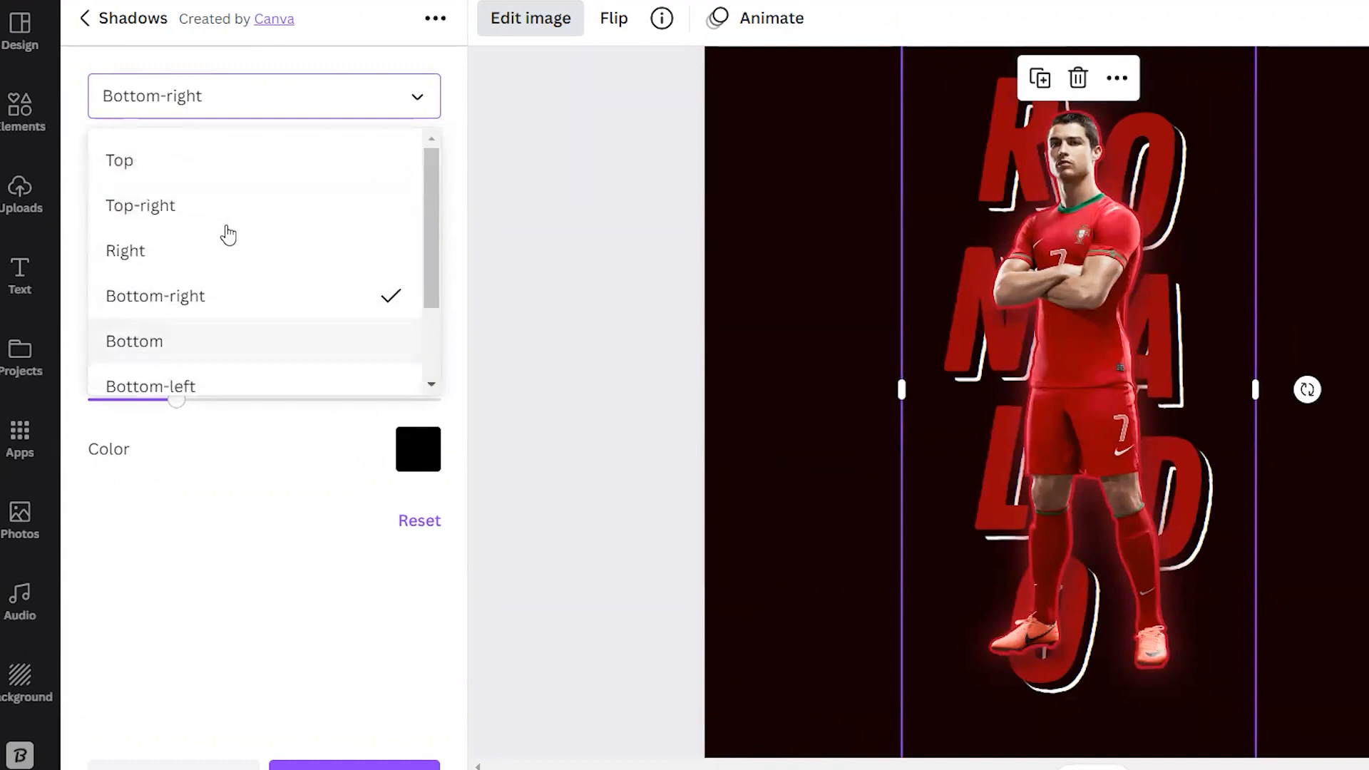
{"action": "left_click", "coordinate": [233, 213]}
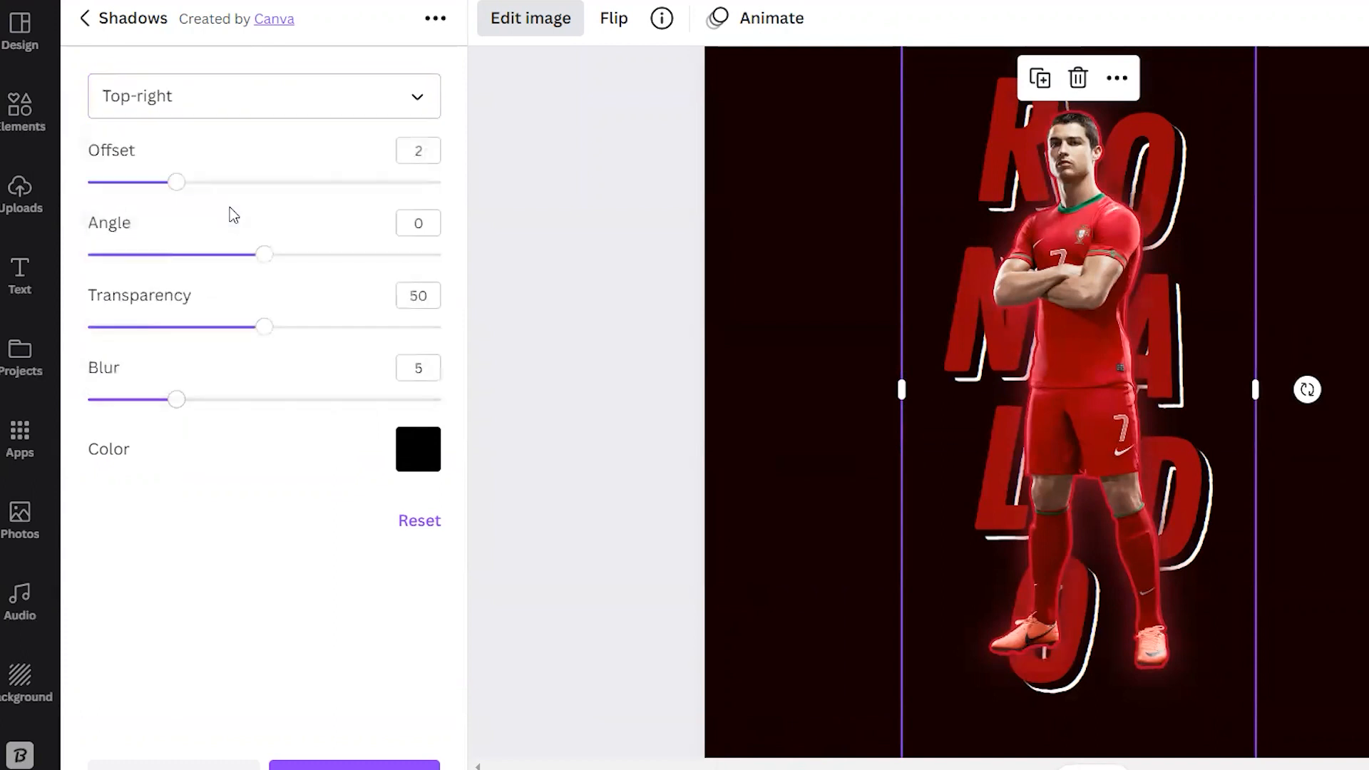
{"action": "left_click_drag", "start_coordinate": [263, 332], "coordinate": [445, 328]}
{"action": "mouse_move", "coordinate": [262, 255]}
{"action": "left_mouse_down"}
{"action": "mouse_move", "coordinate": [370, 256]}
{"action": "mouse_move", "coordinate": [265, 256]}
{"action": "left_mouse_up"}
Try the Bottom direction for the player's drop shadow and return it to Top-right.
{"action": "left_click", "coordinate": [283, 107]}
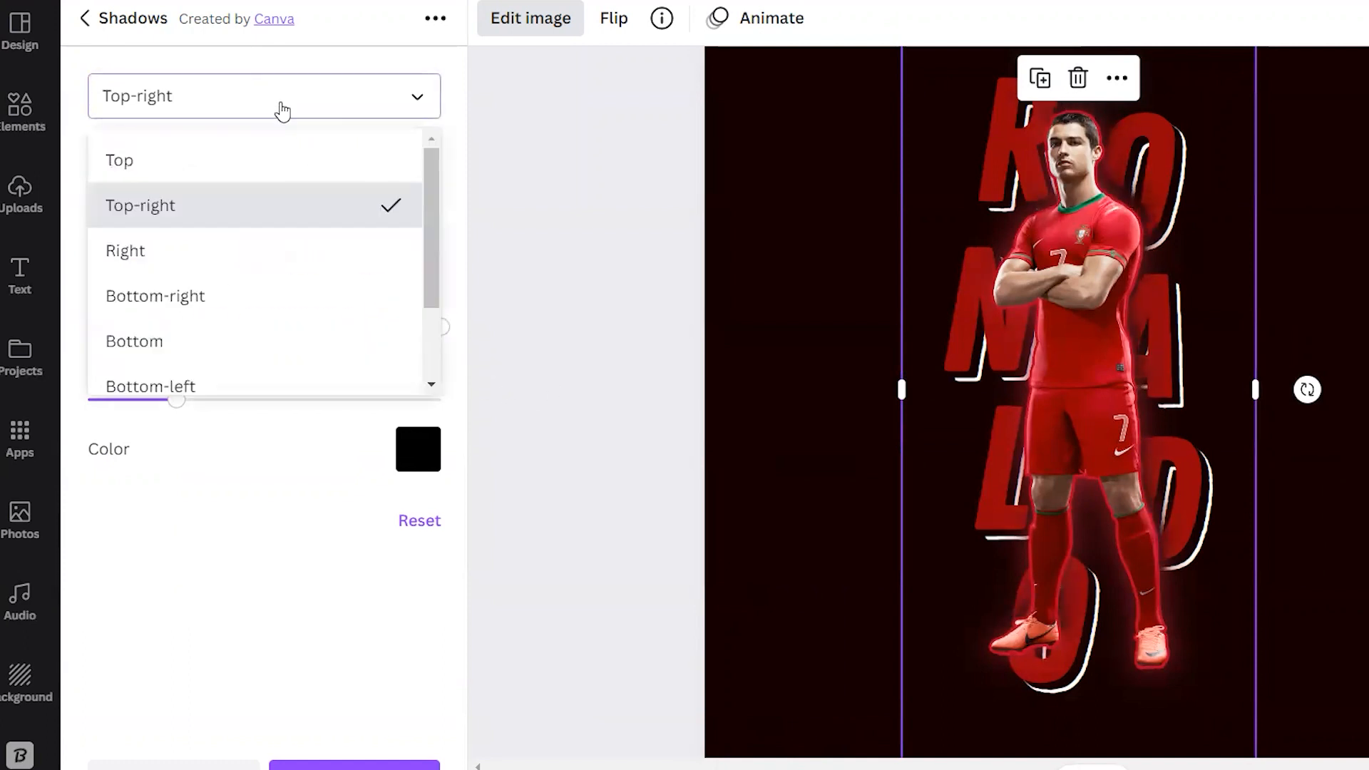
{"action": "left_click", "coordinate": [210, 339]}
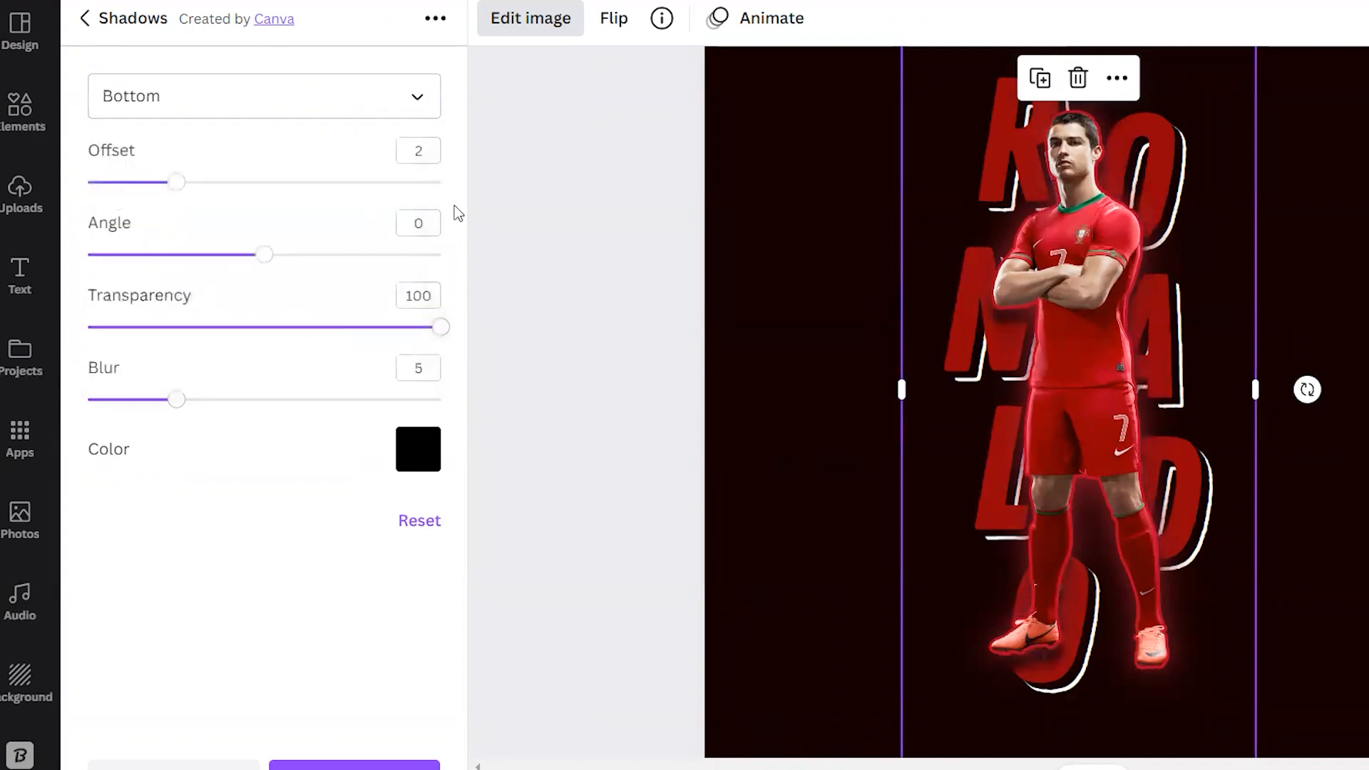
{"action": "left_click", "coordinate": [229, 110]}
{"action": "left_click", "coordinate": [214, 205]}
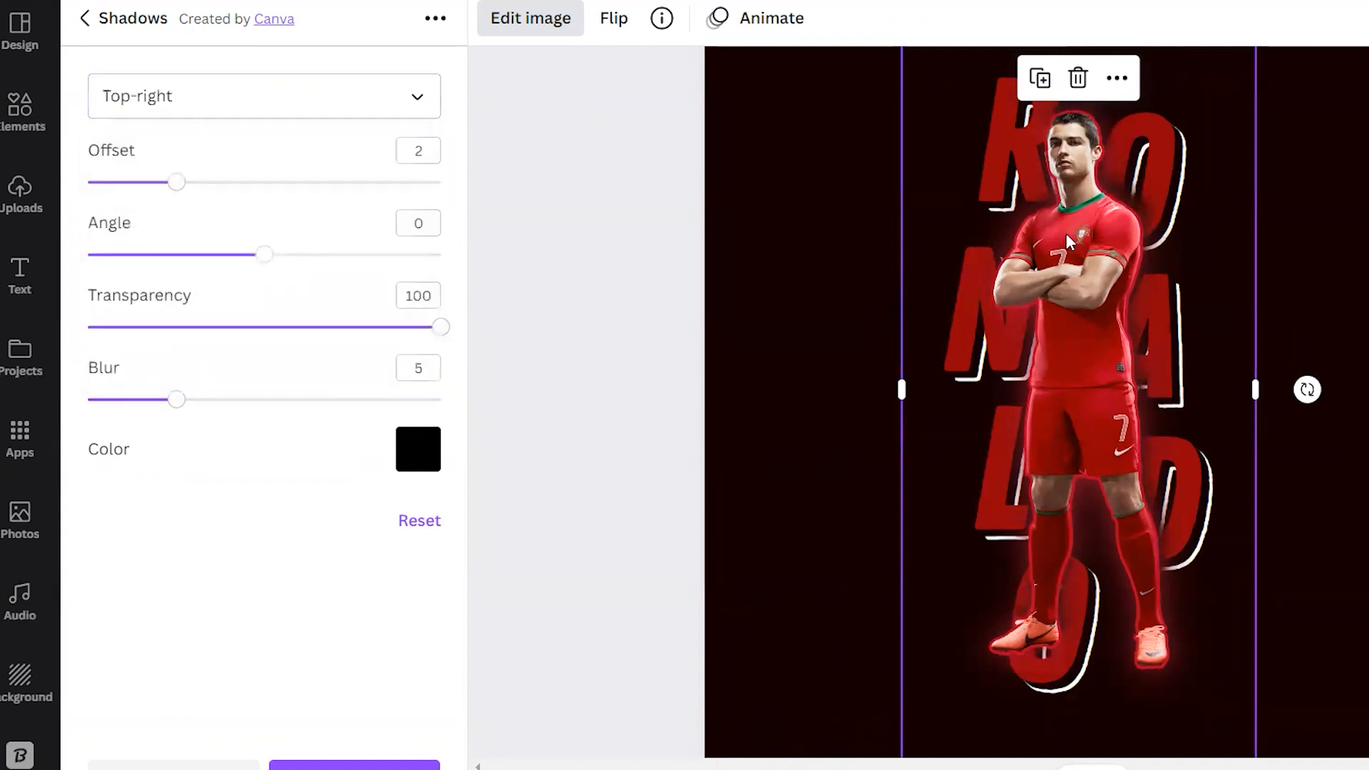
Set the player's drop shadow to offset 3, transparency 81 and blur 20.
{"action": "scroll", "coordinate": [1105, 260], "scroll_direction": "up", "scroll_amount": 2}
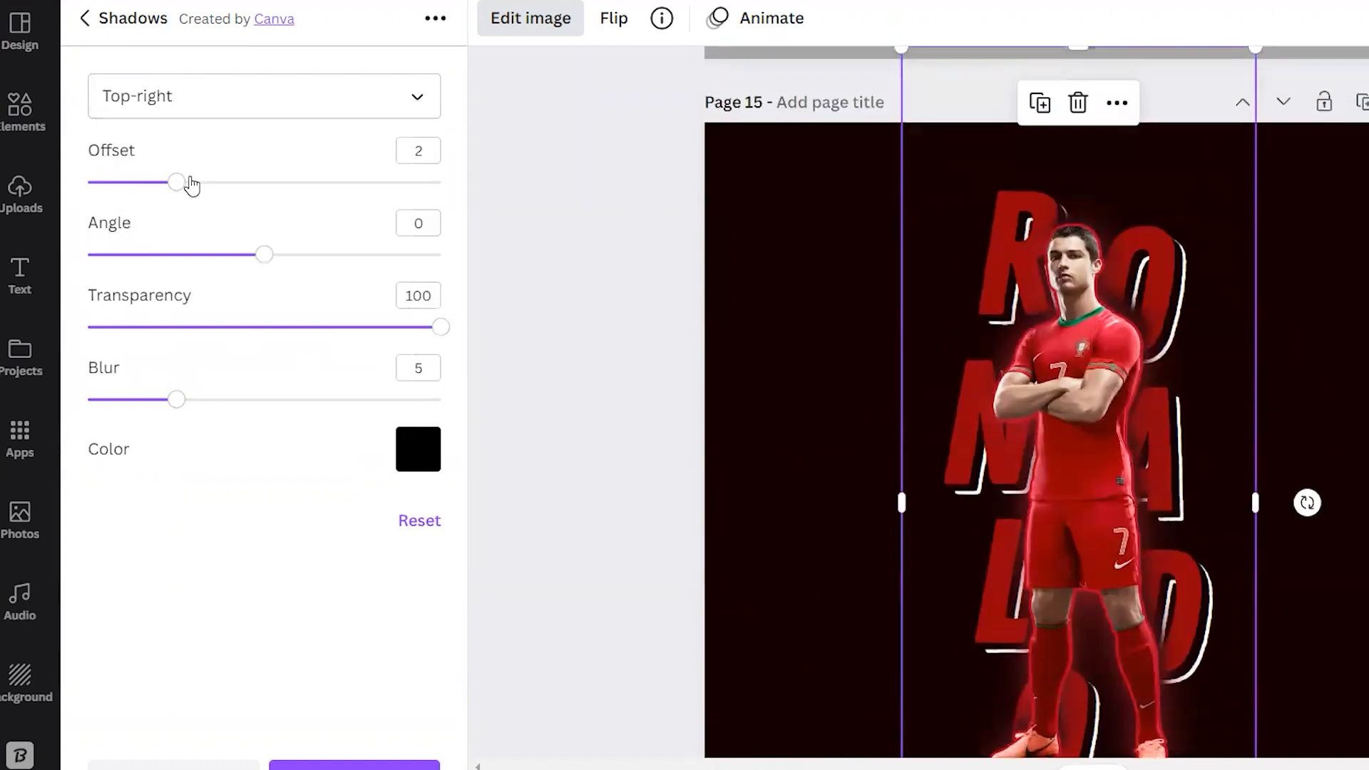
{"action": "left_click_drag", "start_coordinate": [189, 186], "coordinate": [206, 189]}
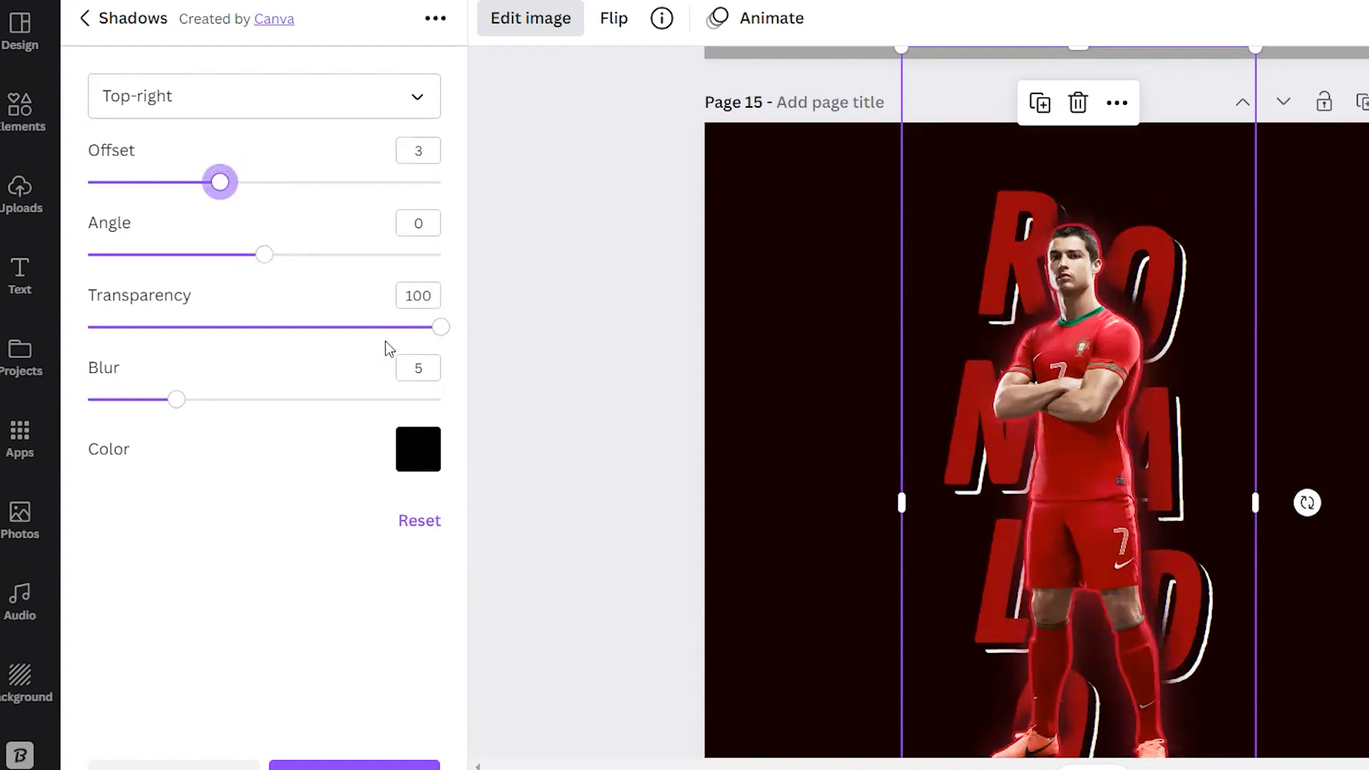
{"action": "left_click_drag", "start_coordinate": [441, 327], "coordinate": [374, 329]}
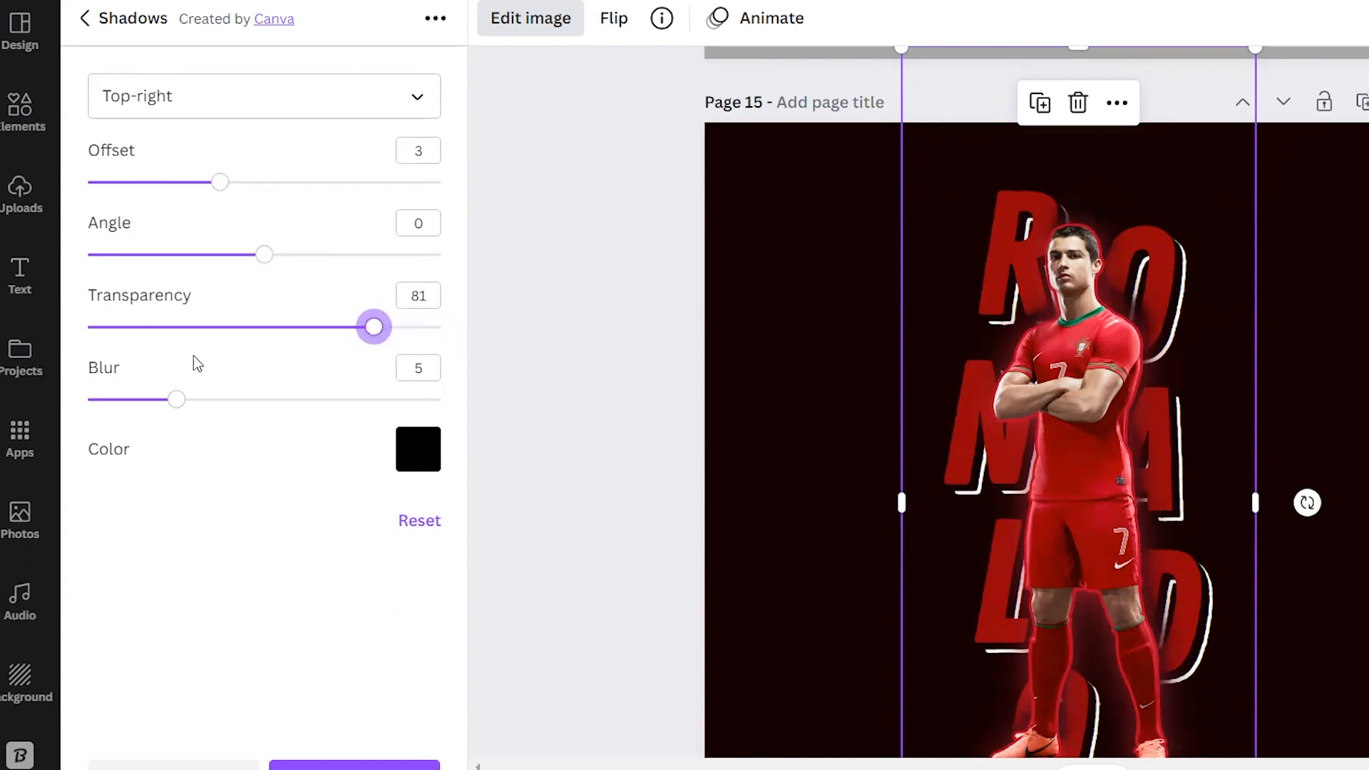
{"action": "left_click_drag", "start_coordinate": [178, 403], "coordinate": [442, 400]}
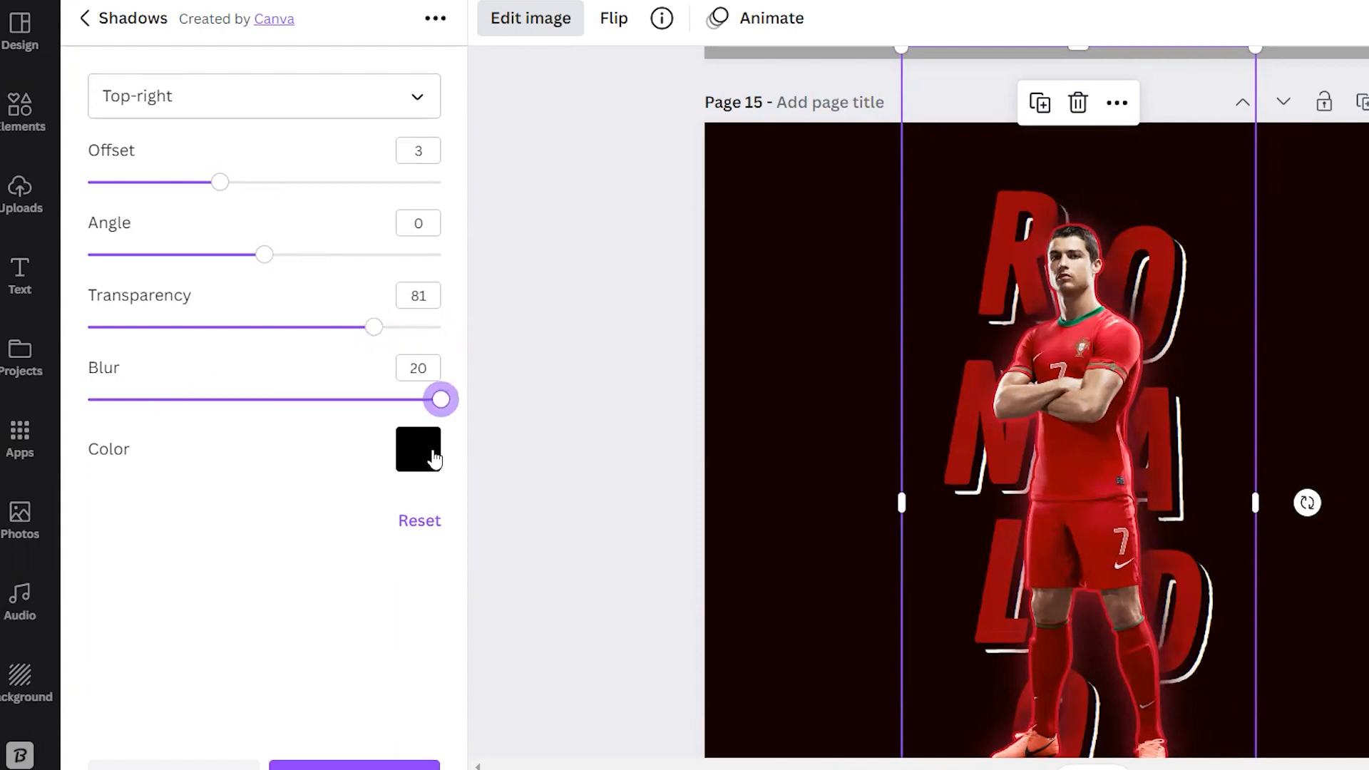
Keep the player's drop shadow colour black, apply the shadow and close the image effects.
{"action": "left_click", "coordinate": [435, 459]}
{"action": "scroll", "coordinate": [452, 318], "scroll_direction": "down", "scroll_amount": 3}
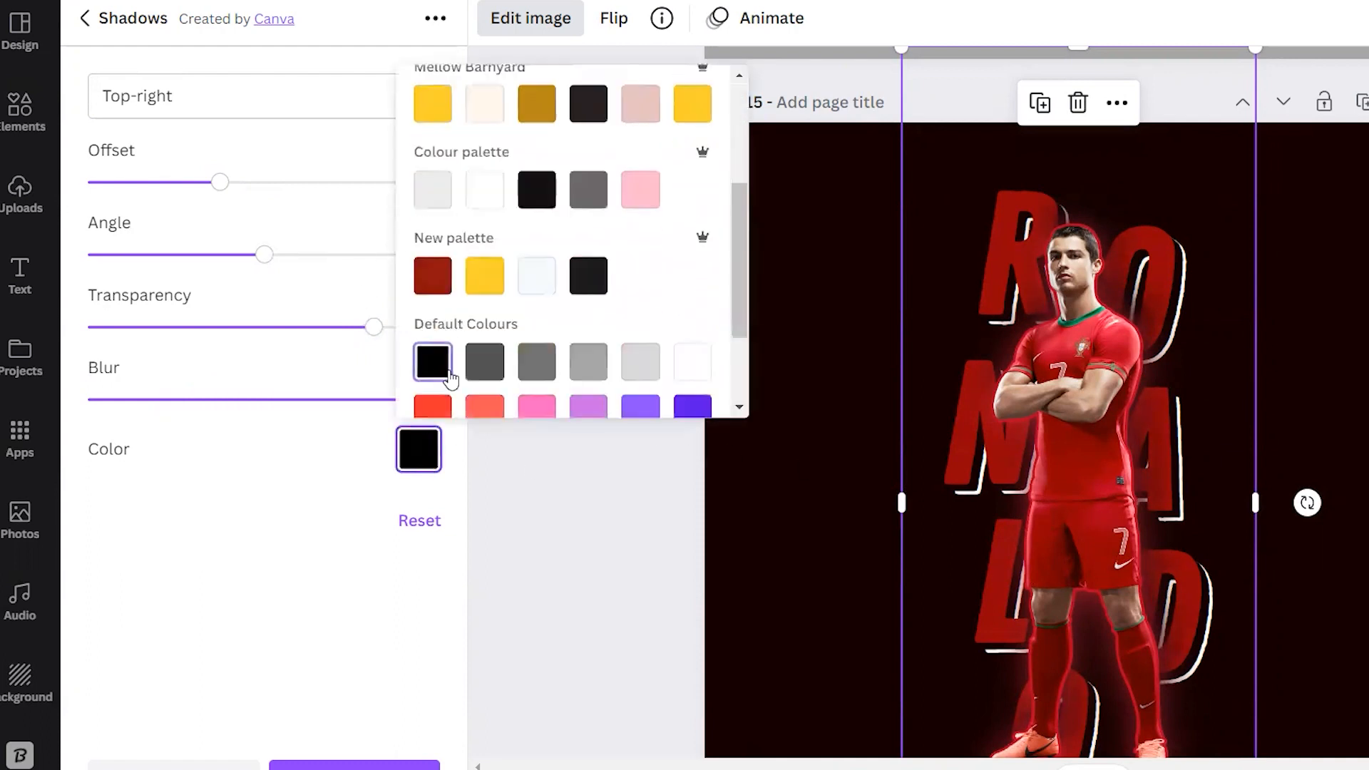
{"action": "left_click", "coordinate": [411, 583]}
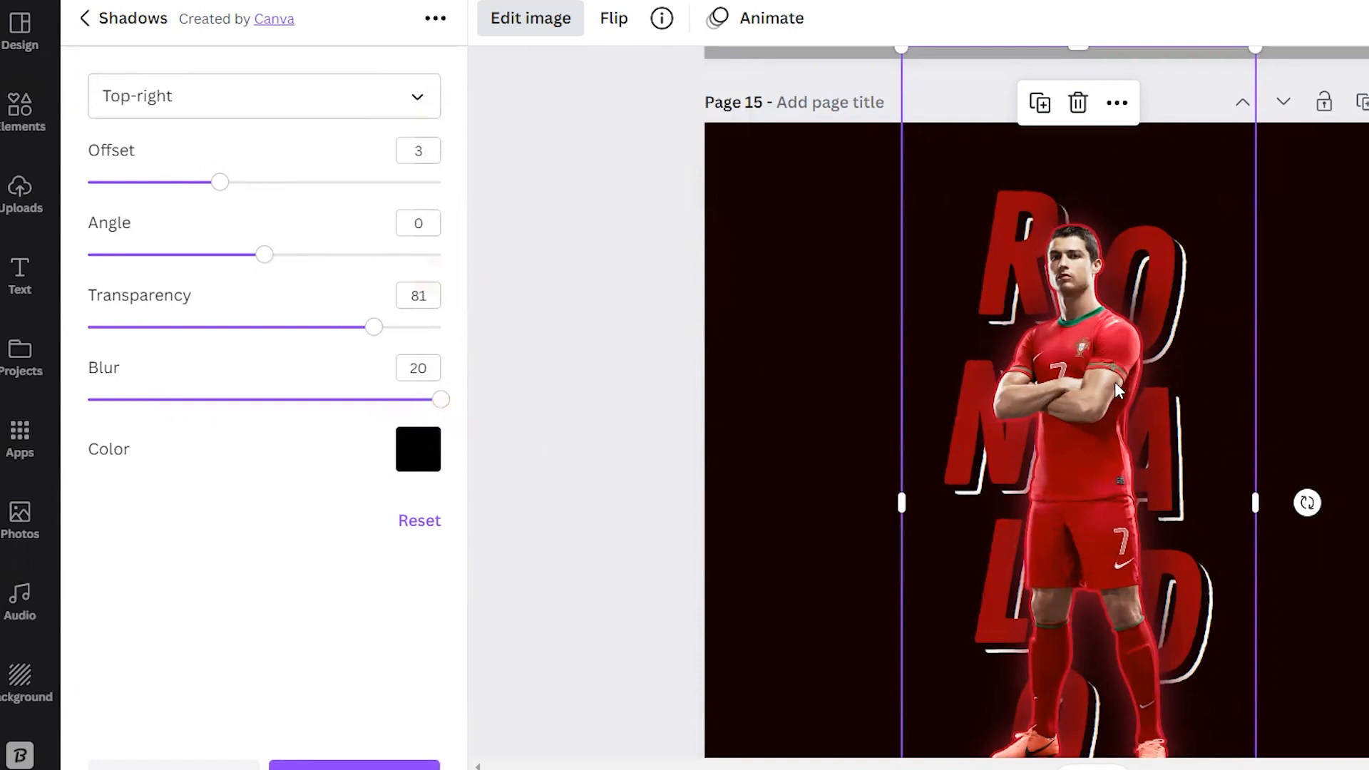
{"action": "left_click", "coordinate": [354, 765]}
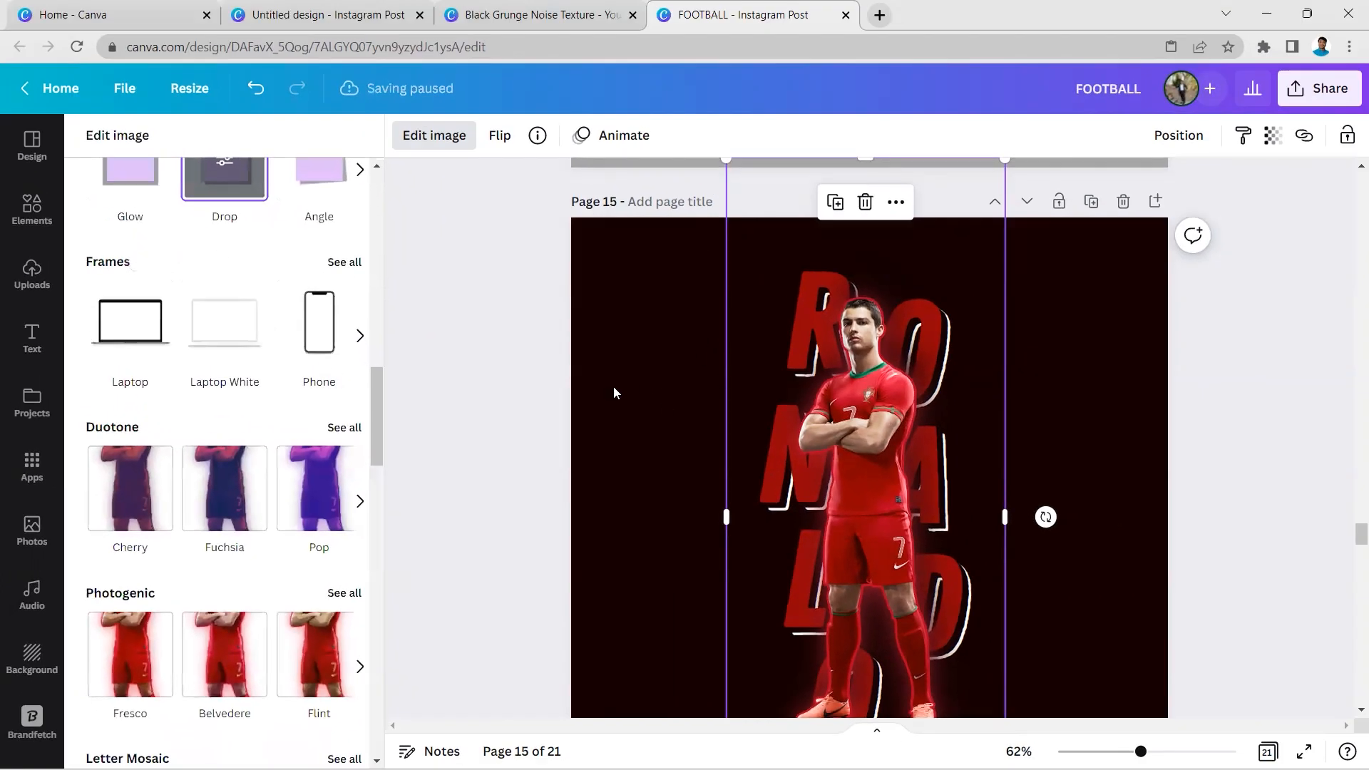
{"action": "left_click", "coordinate": [613, 388]}
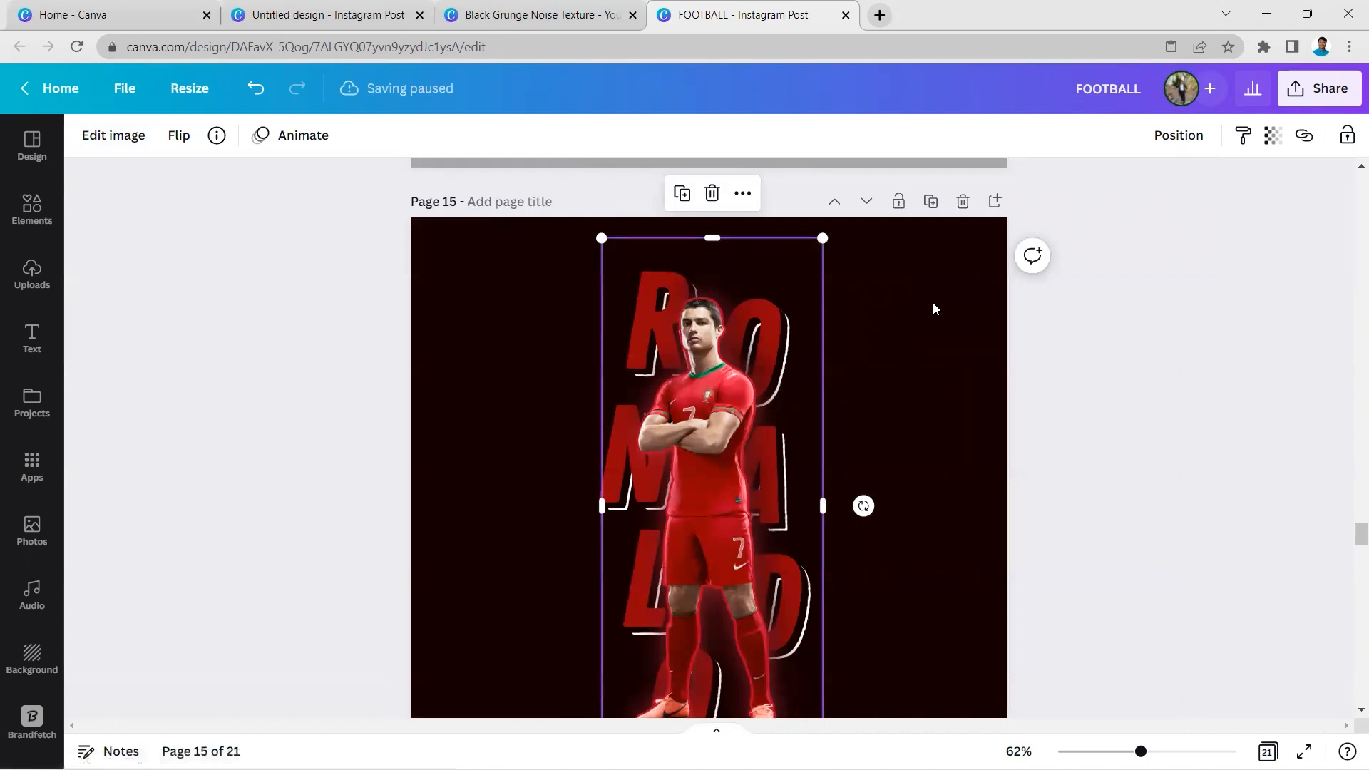
Compare the player's shadow and glow effects against the RONALDO lettering on pages 15 to 17.
{"action": "scroll", "coordinate": [912, 293], "scroll_direction": "down", "scroll_amount": 3}
{"action": "scroll", "coordinate": [912, 295], "scroll_direction": "up", "scroll_amount": 3}
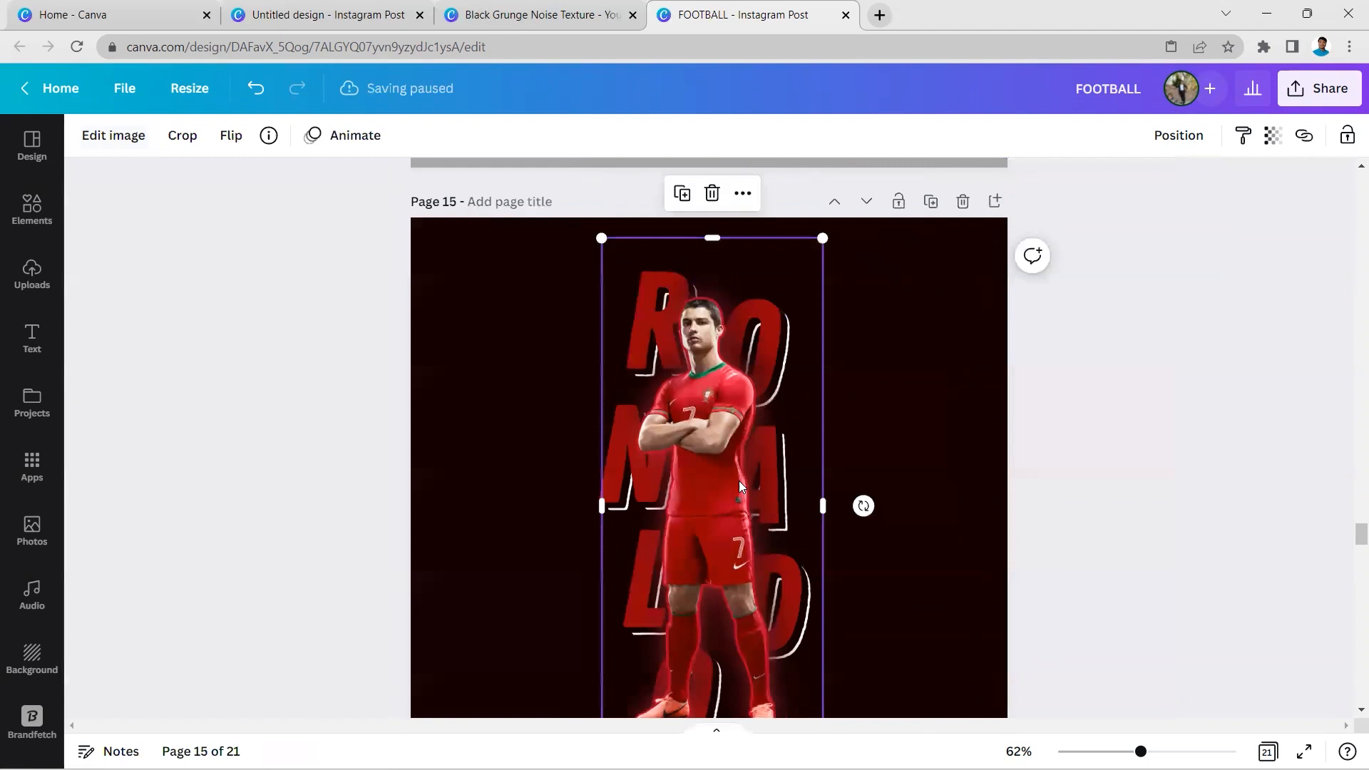
{"action": "scroll", "coordinate": [767, 469], "scroll_direction": "down", "scroll_amount": 2}
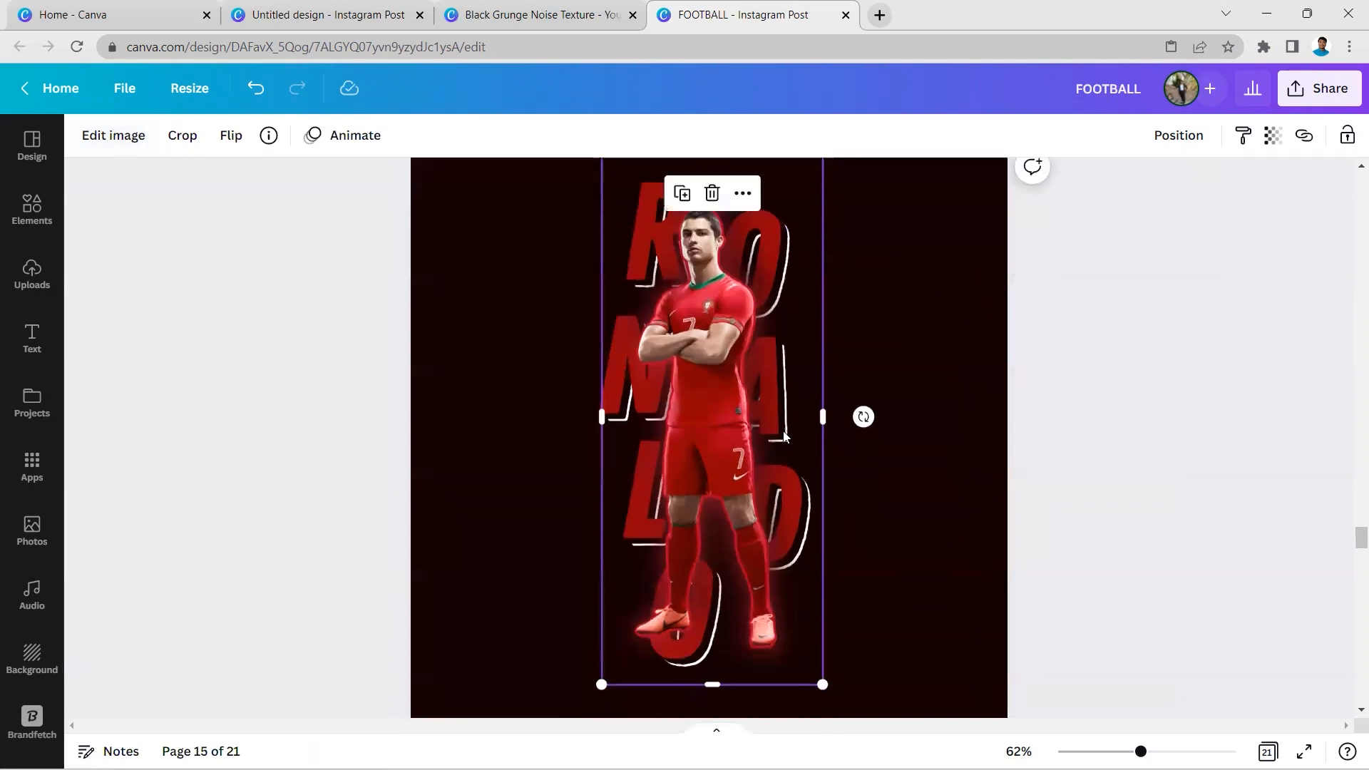
{"action": "scroll", "coordinate": [880, 395], "scroll_direction": "down", "scroll_amount": 2}
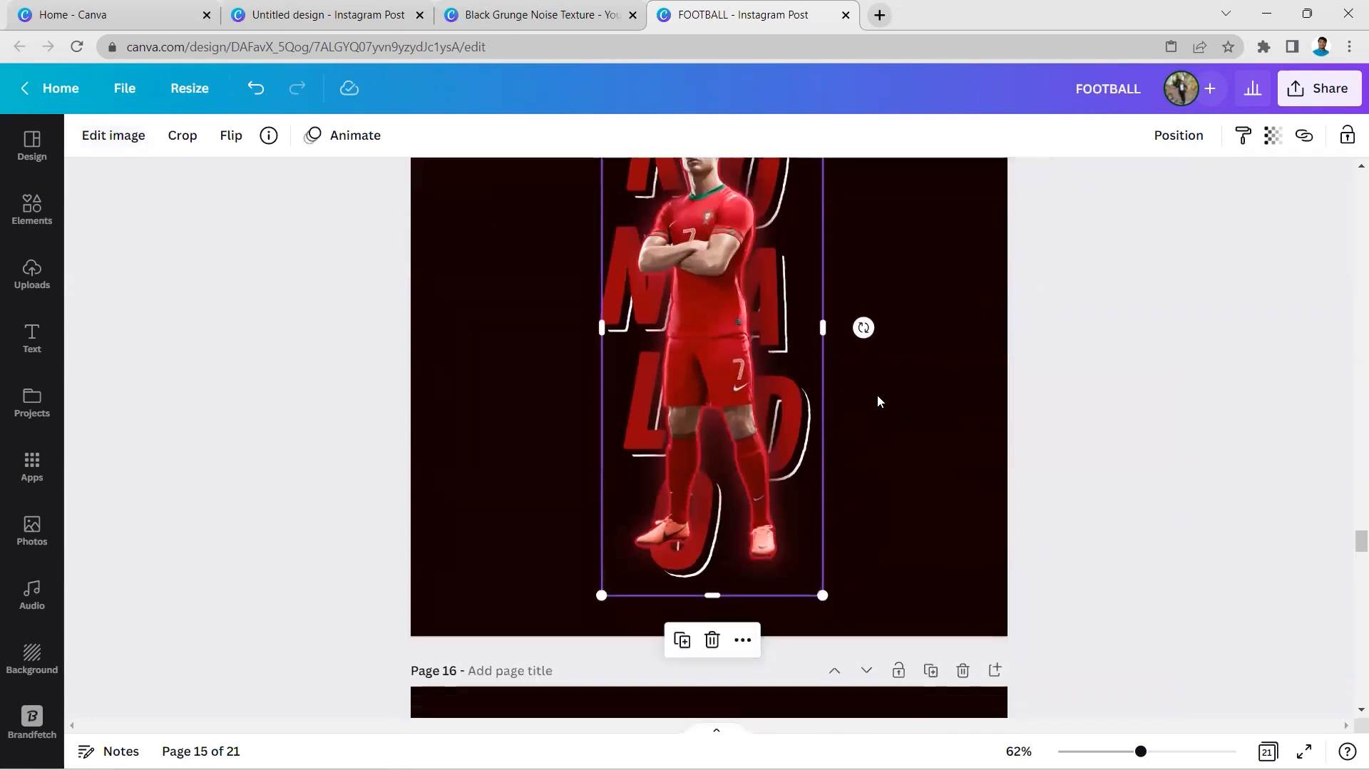
{"action": "scroll", "coordinate": [877, 395], "scroll_direction": "down", "scroll_amount": 5}
{"action": "scroll", "coordinate": [878, 396], "scroll_direction": "down", "scroll_amount": 6}
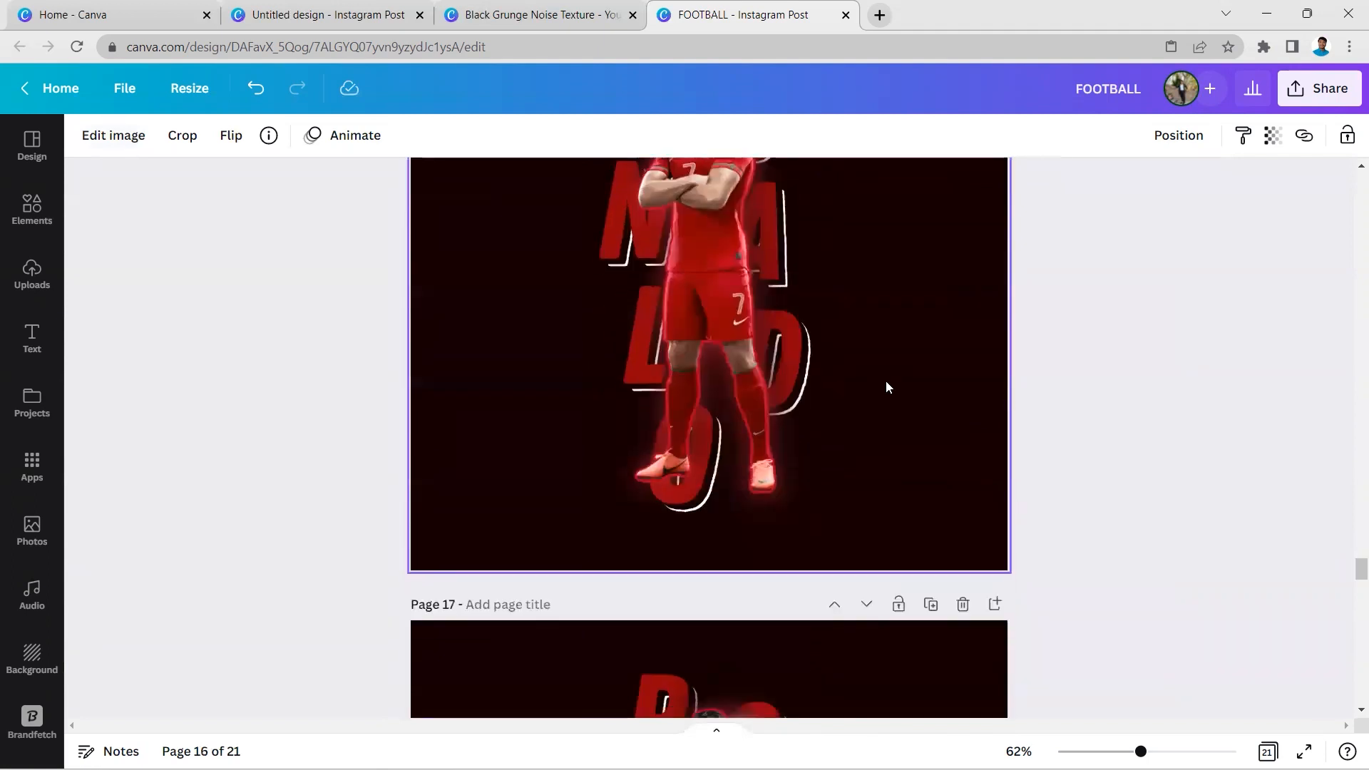
{"action": "scroll", "coordinate": [891, 385], "scroll_direction": "up", "scroll_amount": 2}
{"action": "scroll", "coordinate": [788, 325], "scroll_direction": "down", "scroll_amount": 3}
{"action": "scroll", "coordinate": [865, 312], "scroll_direction": "up", "scroll_amount": 2}
{"action": "scroll", "coordinate": [875, 322], "scroll_direction": "down", "scroll_amount": 7}
{"action": "scroll", "coordinate": [902, 331], "scroll_direction": "up", "scroll_amount": 2}
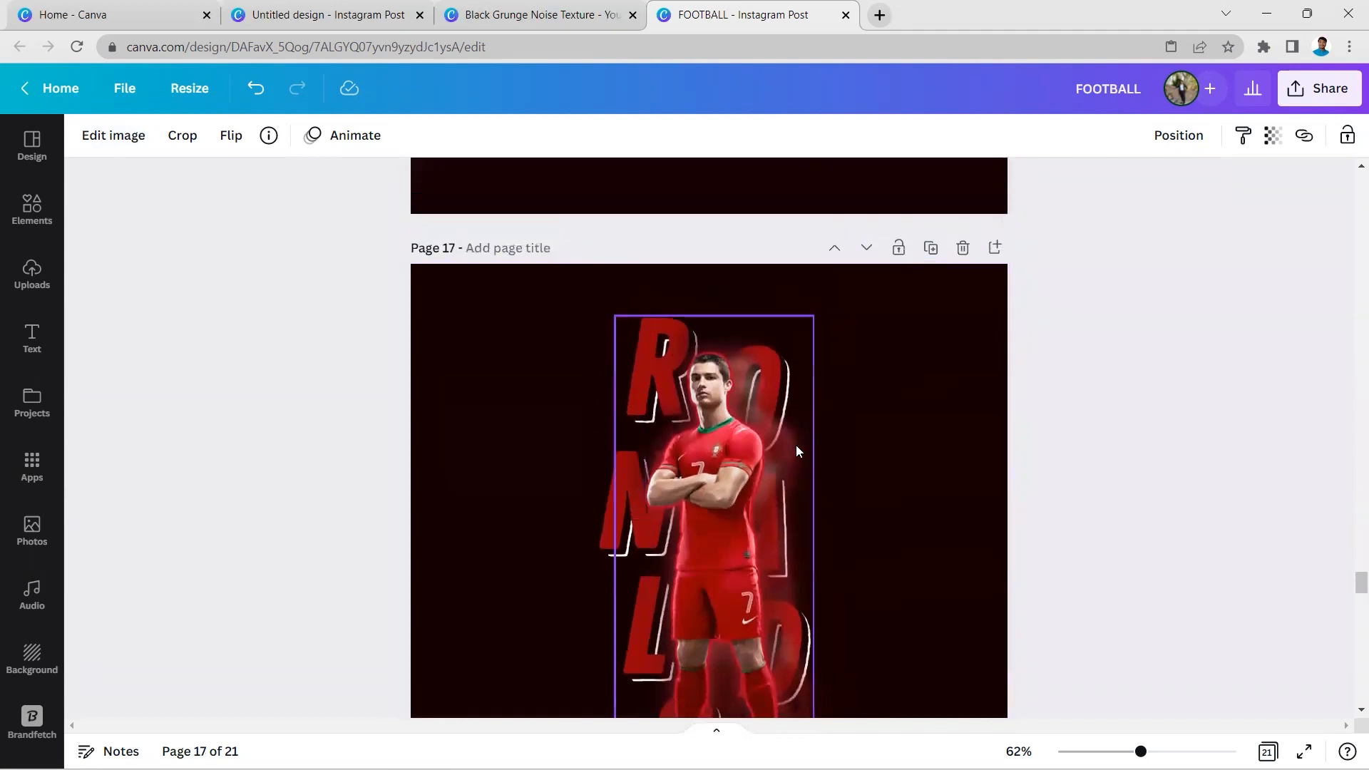
Move the page 17 player aside to check the blurred copy behind him, and put him back in his original position.
{"action": "left_click", "coordinate": [772, 458]}
{"action": "scroll", "coordinate": [791, 439], "scroll_direction": "down", "scroll_amount": 1}
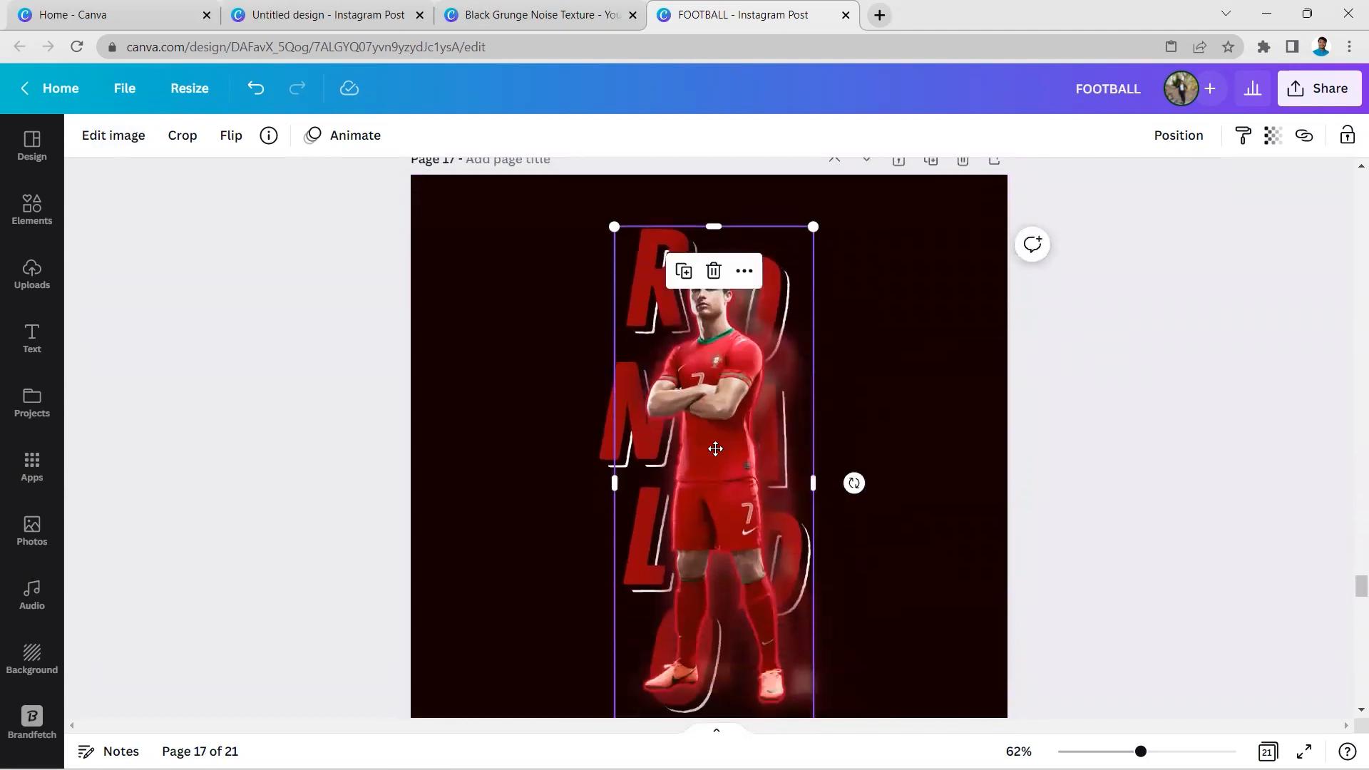
{"action": "left_click_drag", "start_coordinate": [715, 448], "coordinate": [619, 446]}
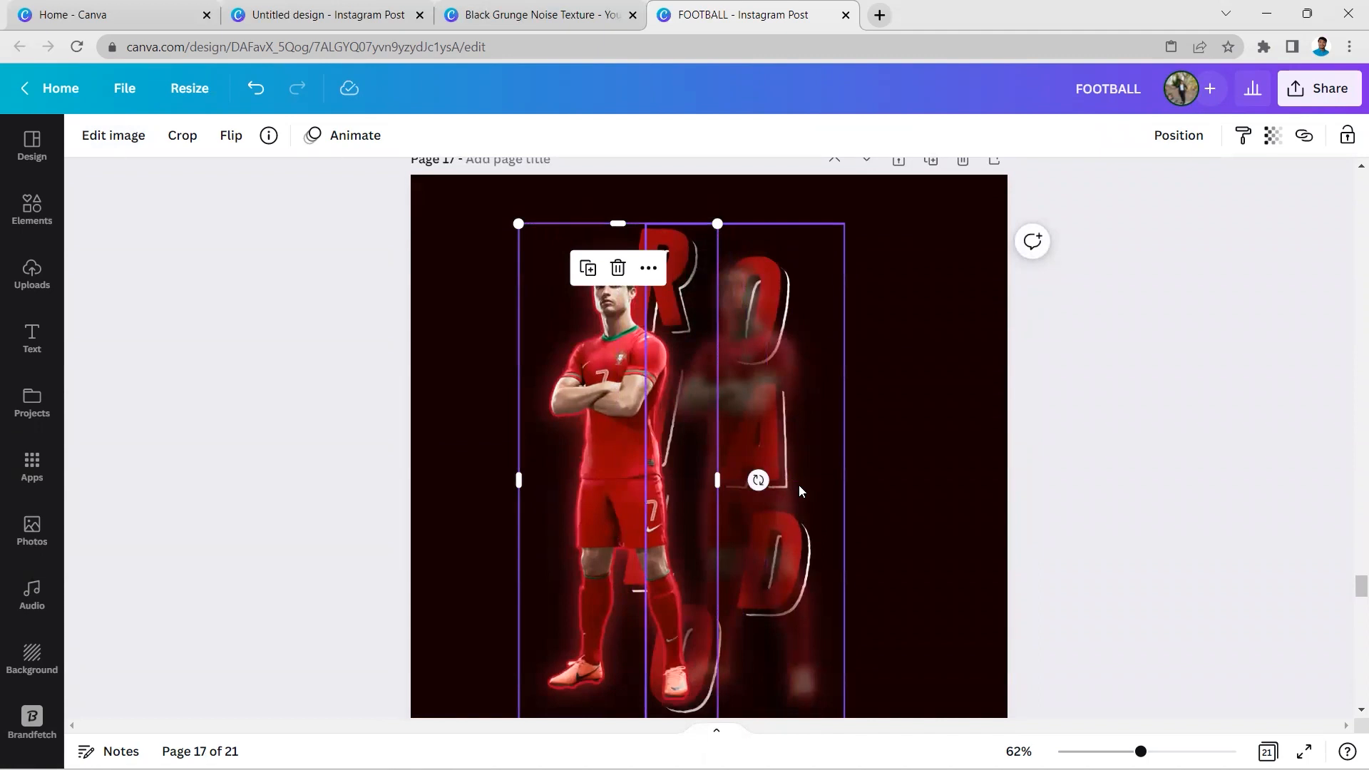
{"action": "left_click_drag", "start_coordinate": [647, 493], "coordinate": [732, 494]}
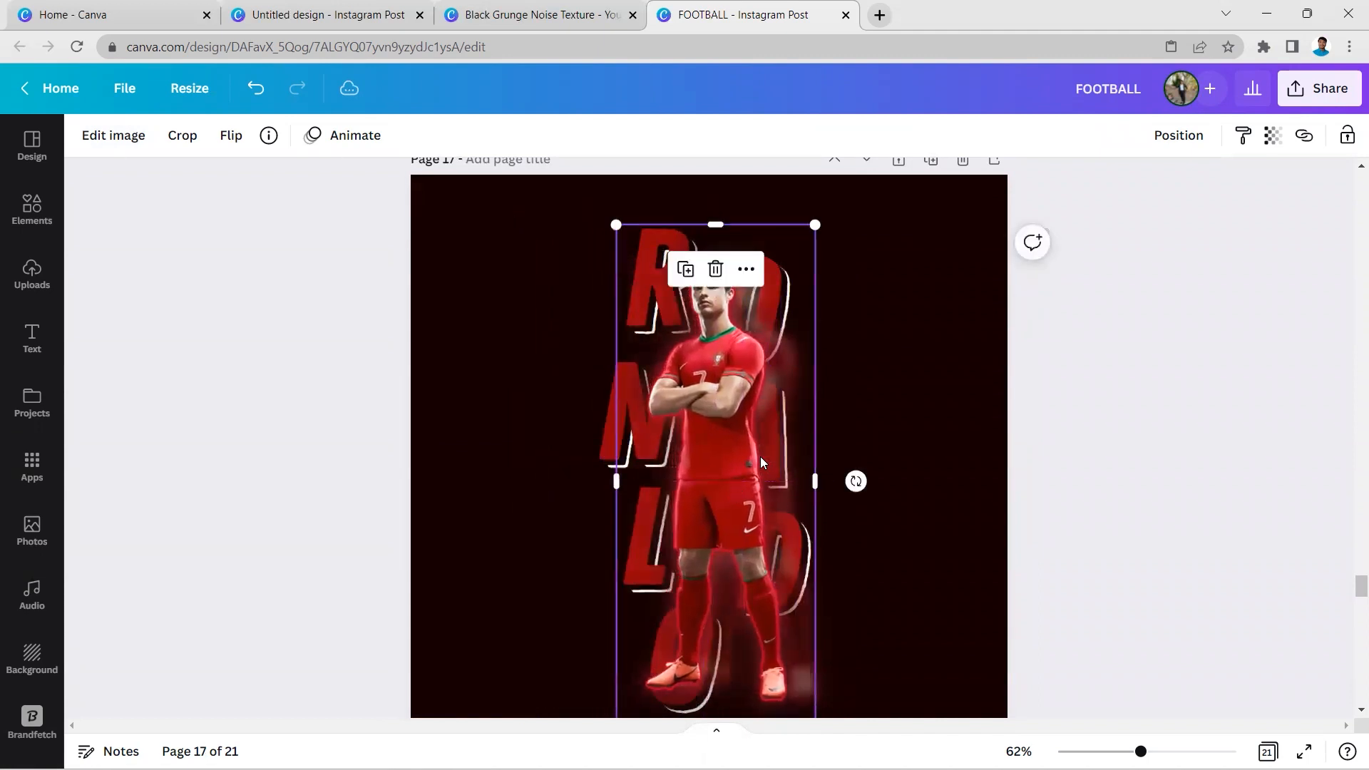
{"action": "key", "text": "ctrl+z"}
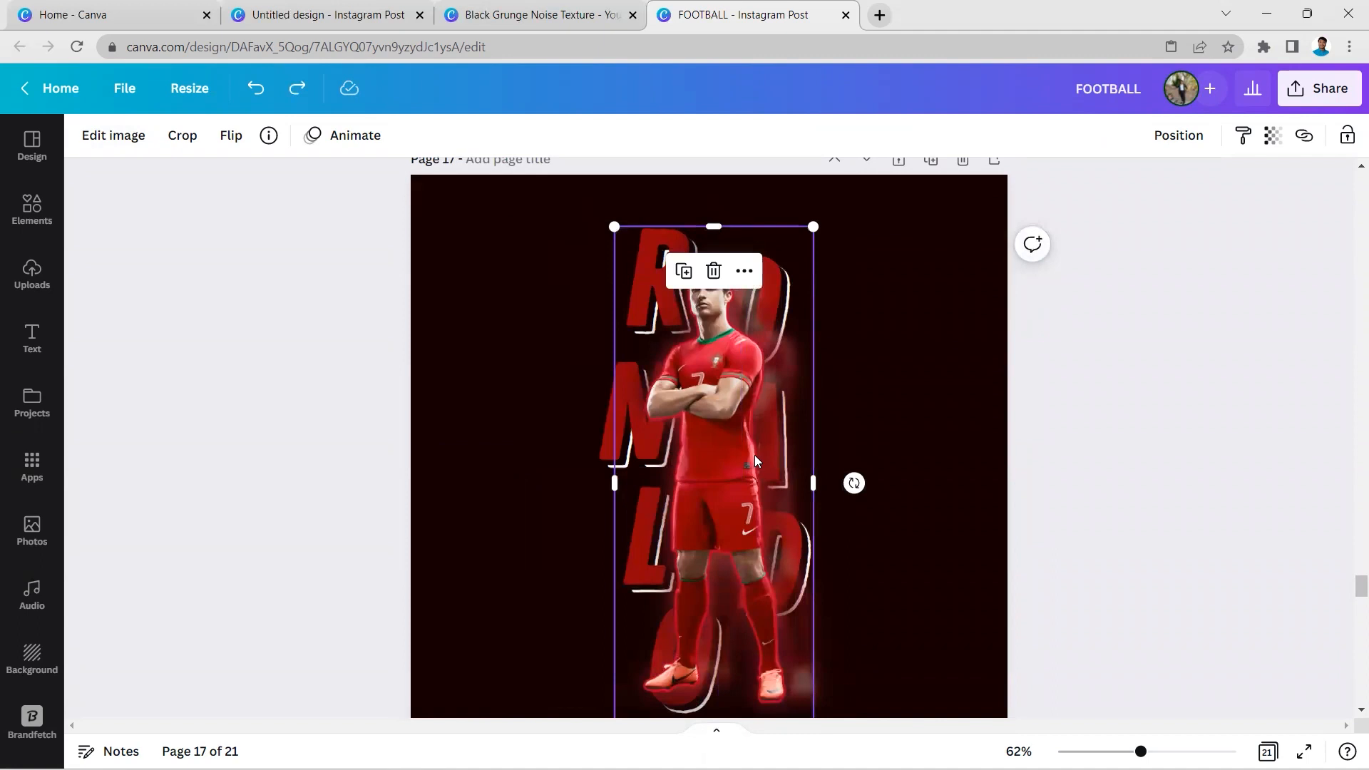
Duplicate the player image on page 17 and place the copy in the empty area left of the lettering.
{"action": "left_click", "coordinate": [680, 280]}
{"action": "left_click_drag", "start_coordinate": [713, 372], "coordinate": [546, 369]}
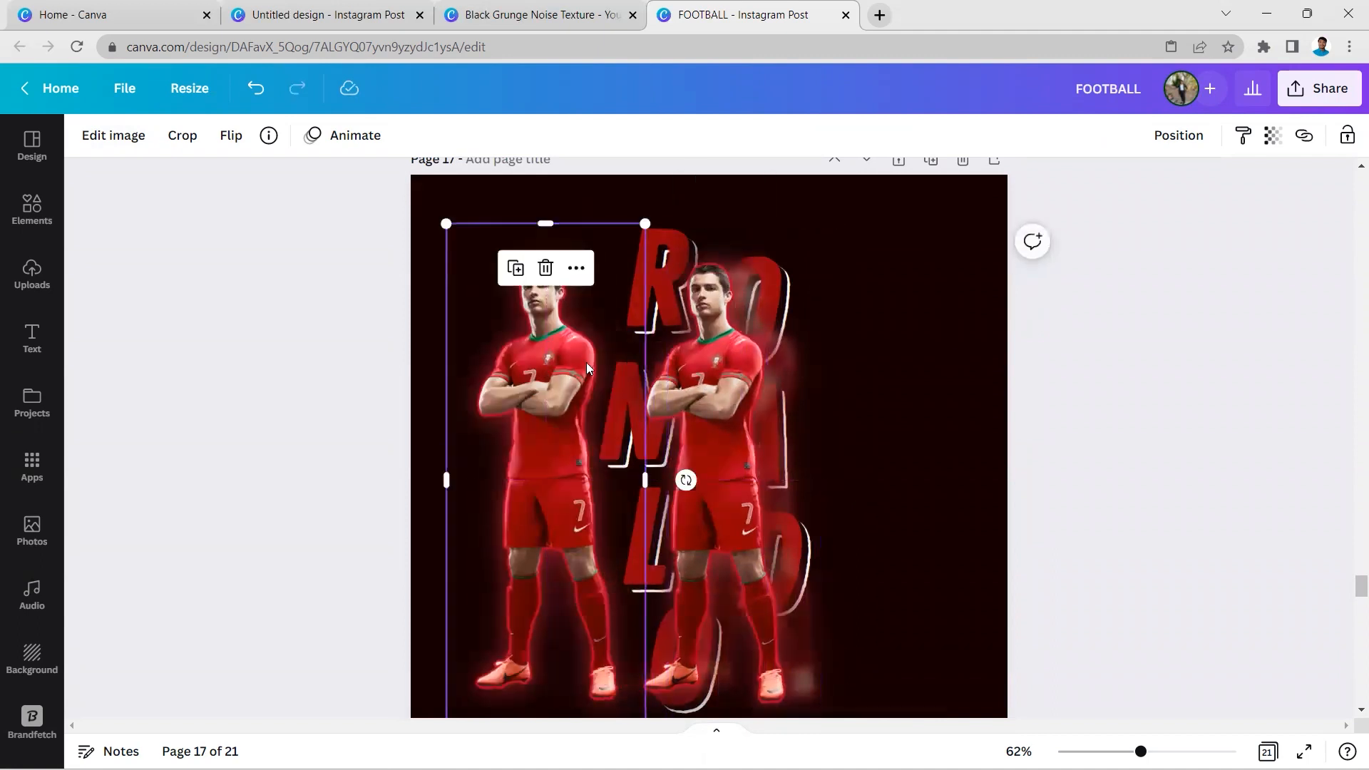
{"action": "scroll", "coordinate": [783, 368], "scroll_direction": "up", "scroll_amount": 5}
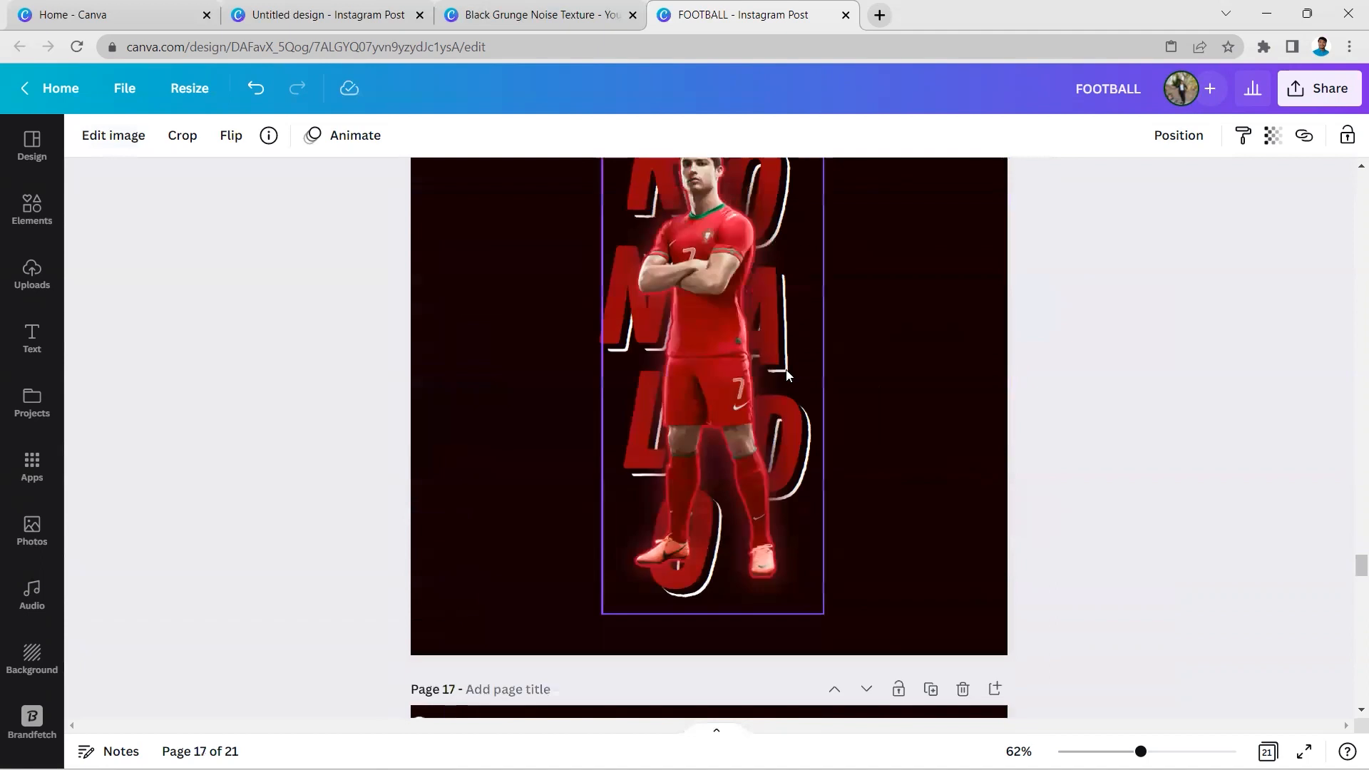
{"action": "scroll", "coordinate": [787, 375], "scroll_direction": "up", "scroll_amount": 7}
{"action": "scroll", "coordinate": [753, 312], "scroll_direction": "down", "scroll_amount": 8}
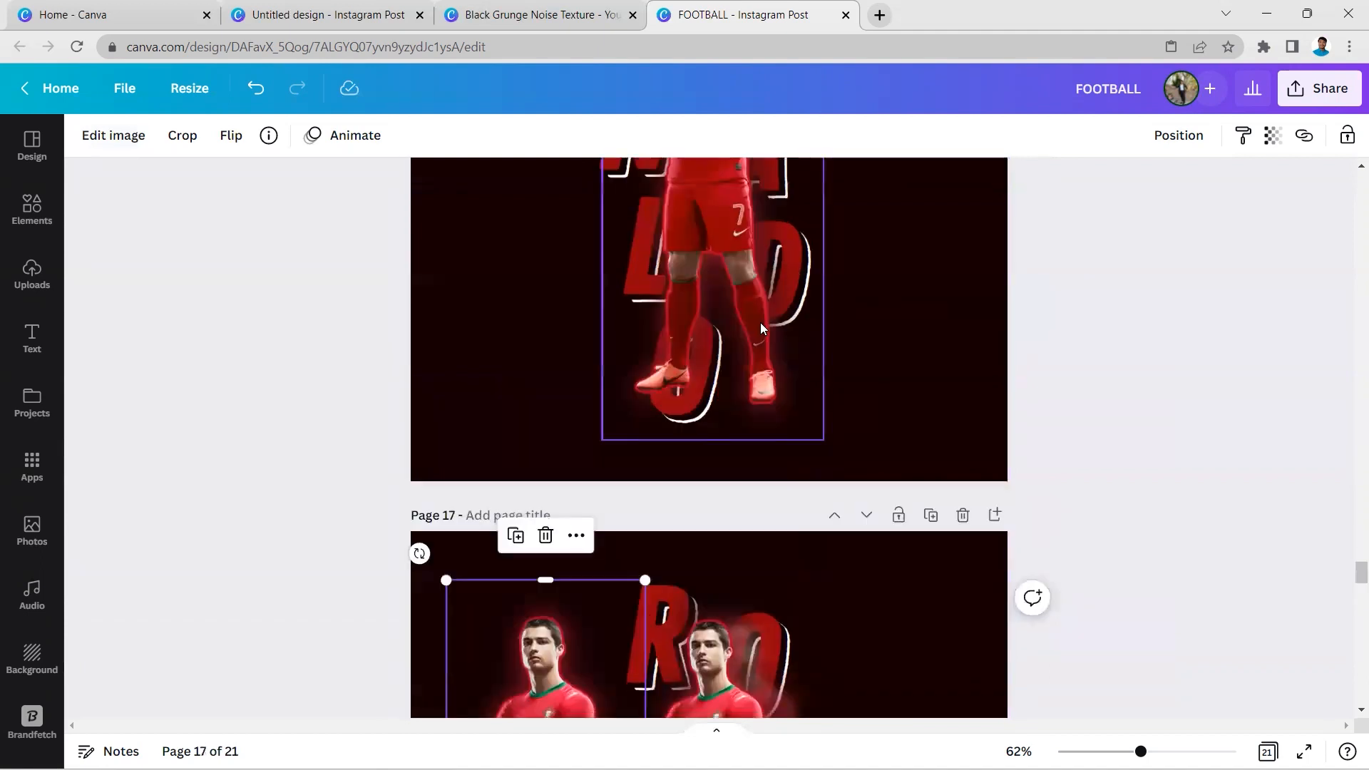
{"action": "scroll", "coordinate": [741, 328], "scroll_direction": "down", "scroll_amount": 3}
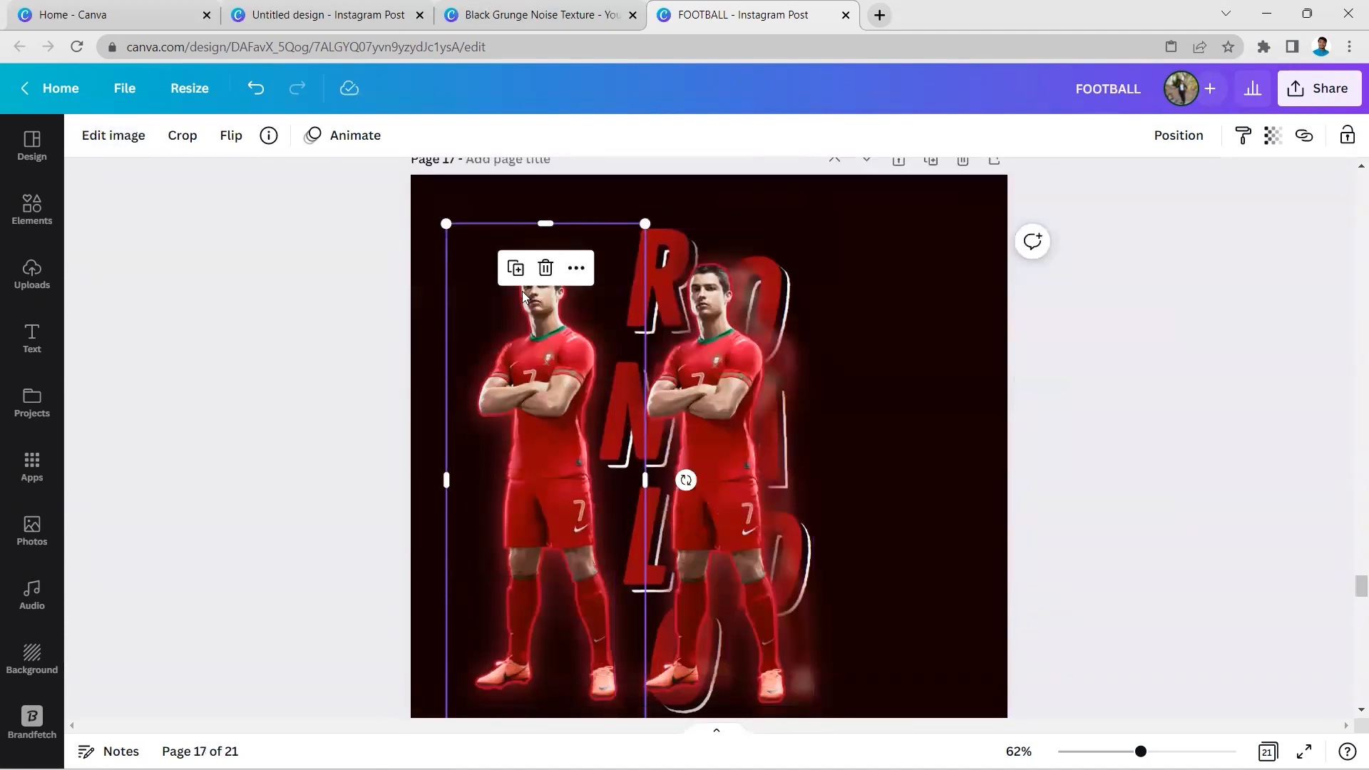
Add the Auto Blur effect to the player copy left of the lettering.
{"action": "left_click", "coordinate": [102, 150]}
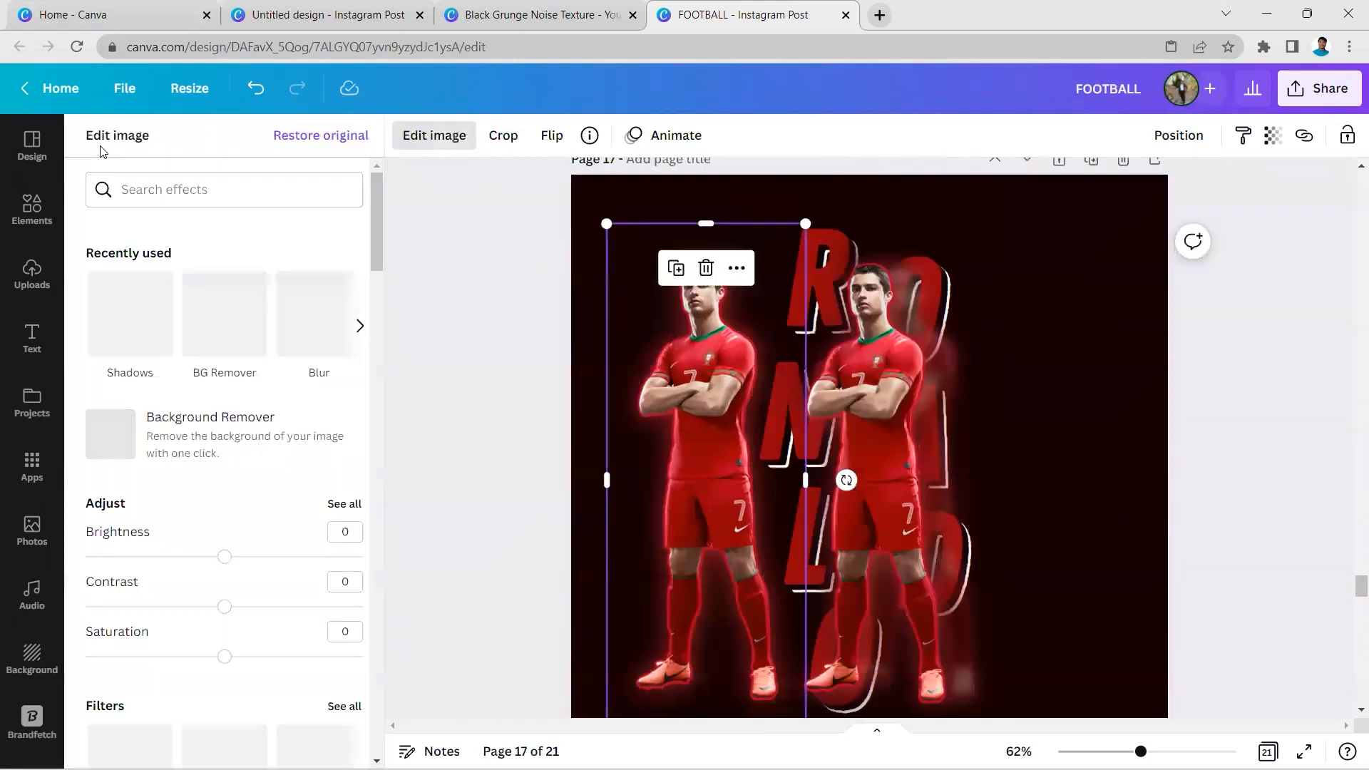
{"action": "scroll", "coordinate": [276, 322], "scroll_direction": "down", "scroll_amount": 6}
{"action": "scroll", "coordinate": [279, 325], "scroll_direction": "down", "scroll_amount": 2}
{"action": "scroll", "coordinate": [284, 330], "scroll_direction": "up", "scroll_amount": 3}
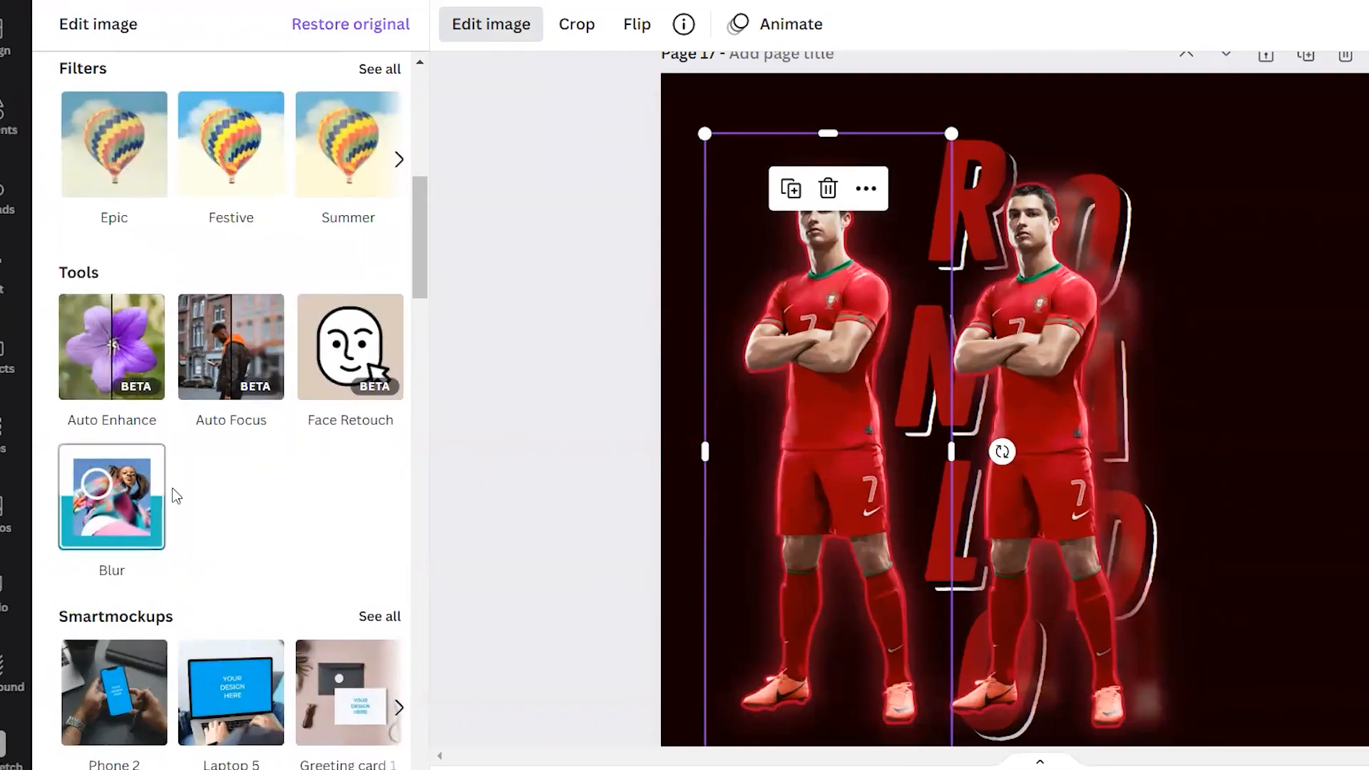
{"action": "left_click", "coordinate": [121, 492]}
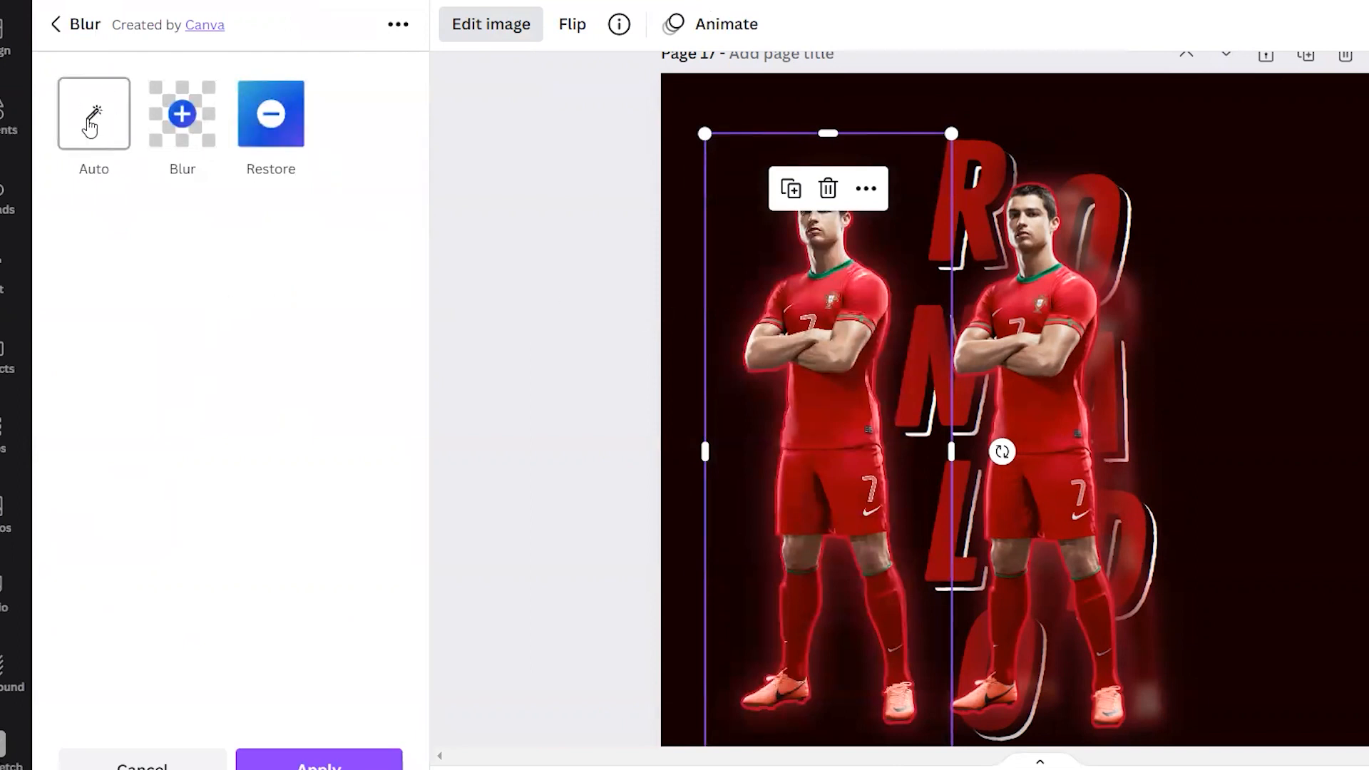
{"action": "left_click", "coordinate": [86, 130]}
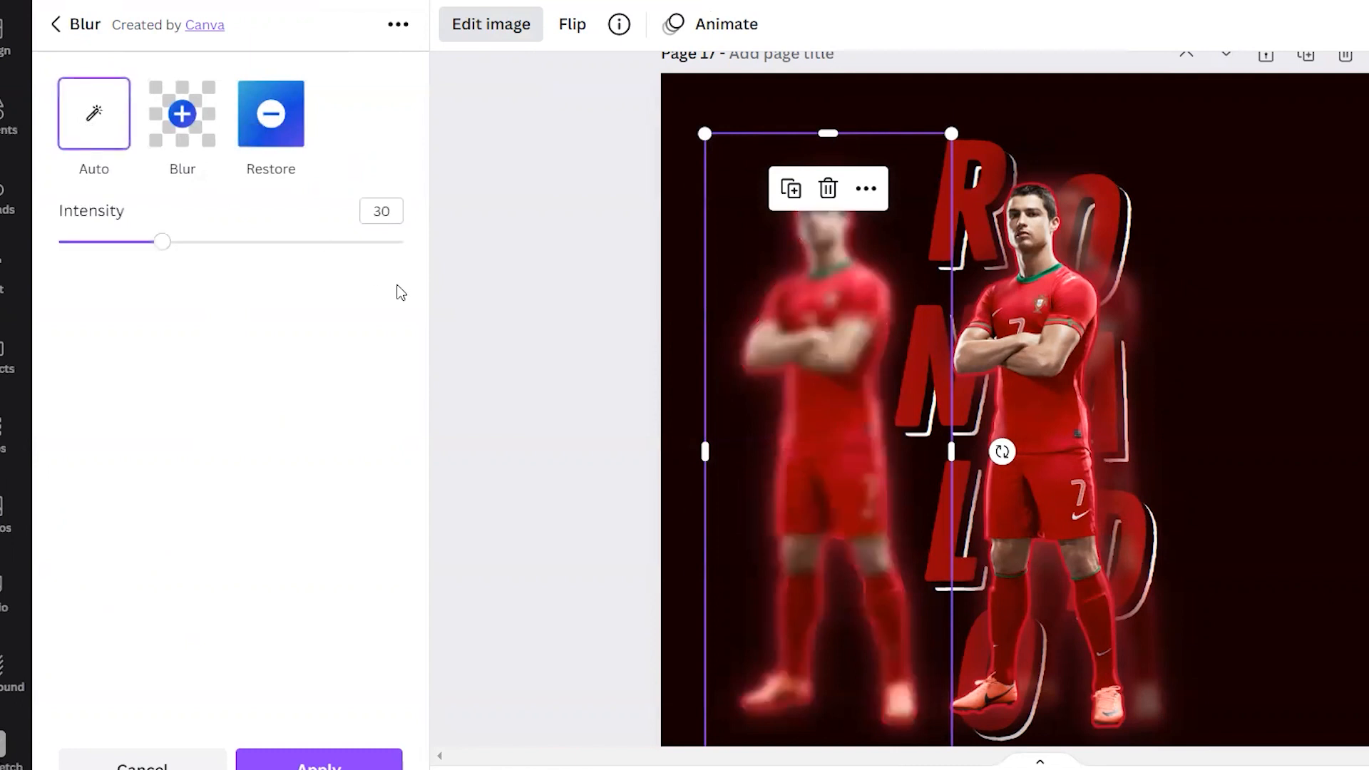
Set the player copy's blur intensity to 40 and apply the effect.
{"action": "left_click_drag", "start_coordinate": [163, 245], "coordinate": [234, 190]}
{"action": "left_click_drag", "start_coordinate": [404, 243], "coordinate": [184, 250]}
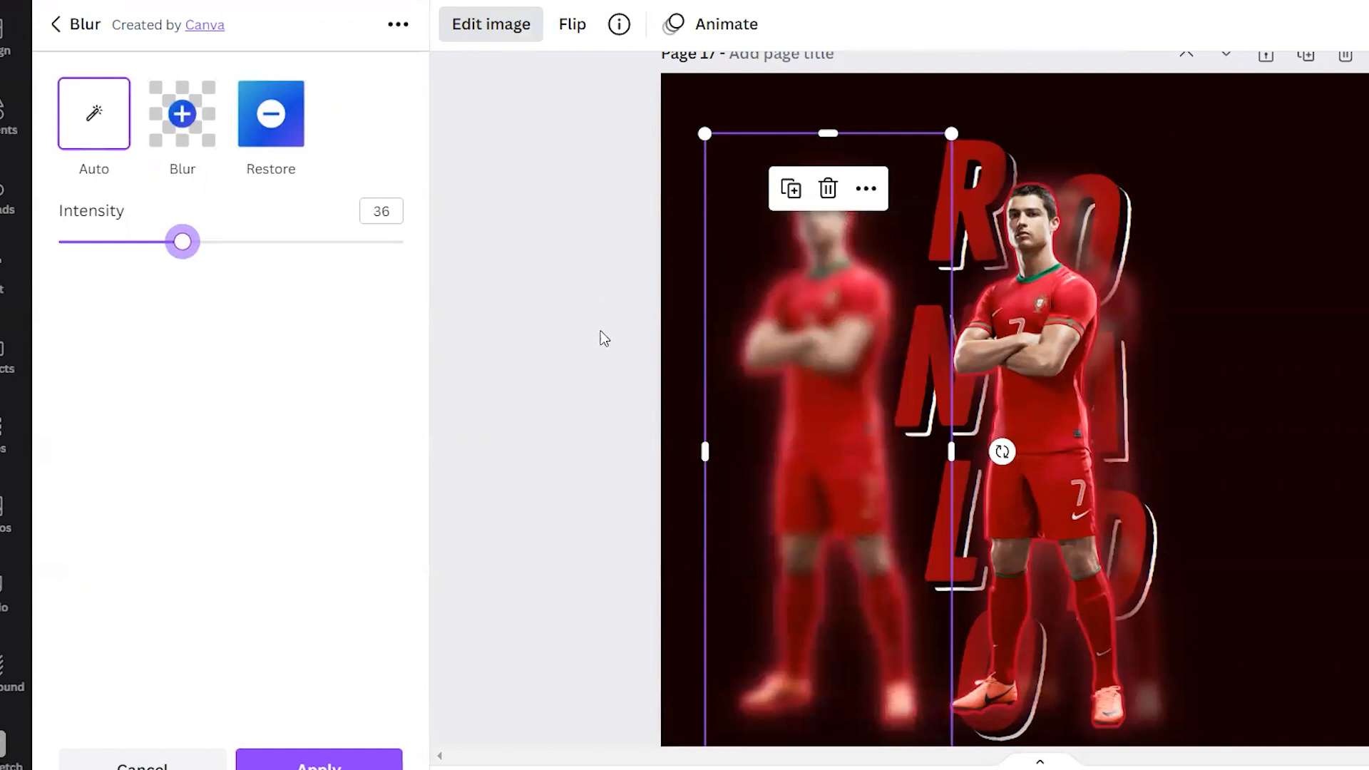
{"action": "left_click_drag", "start_coordinate": [204, 246], "coordinate": [199, 245]}
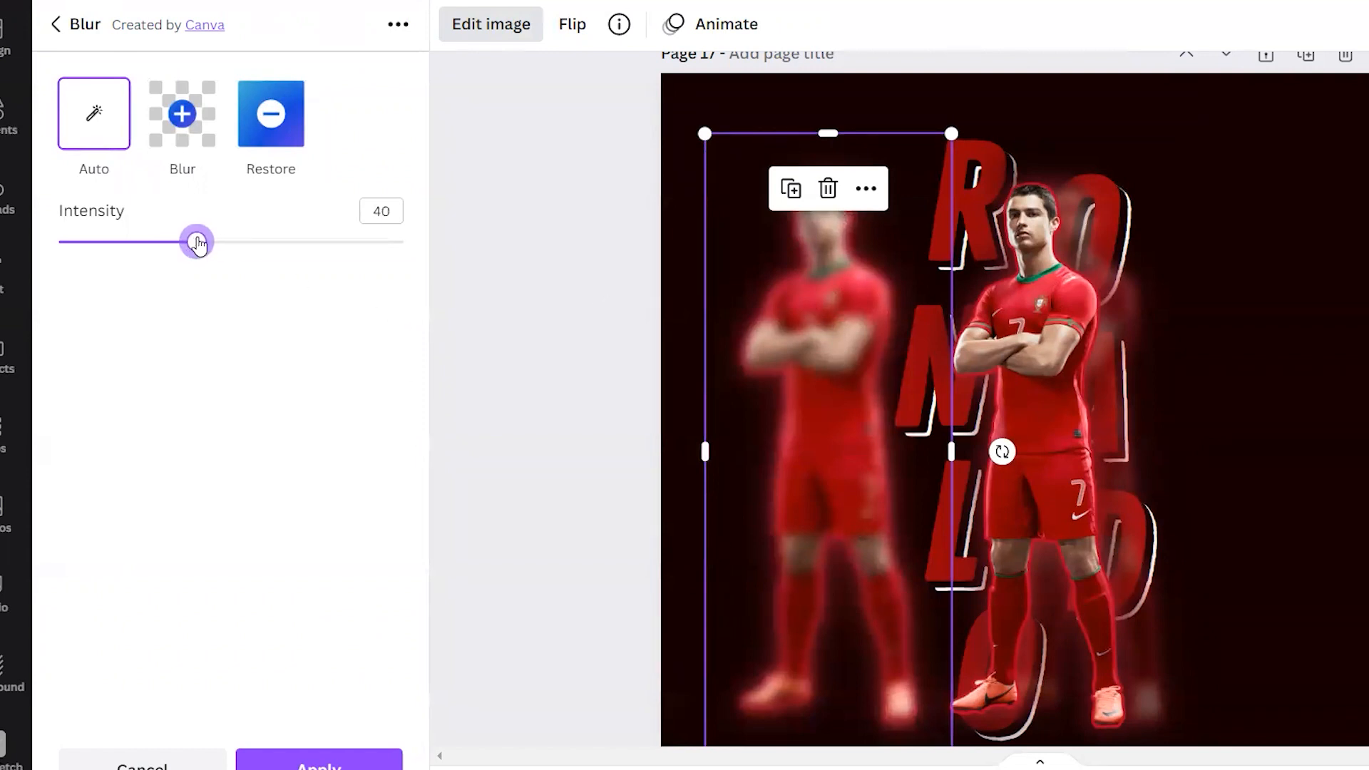
{"action": "left_click", "coordinate": [383, 759]}
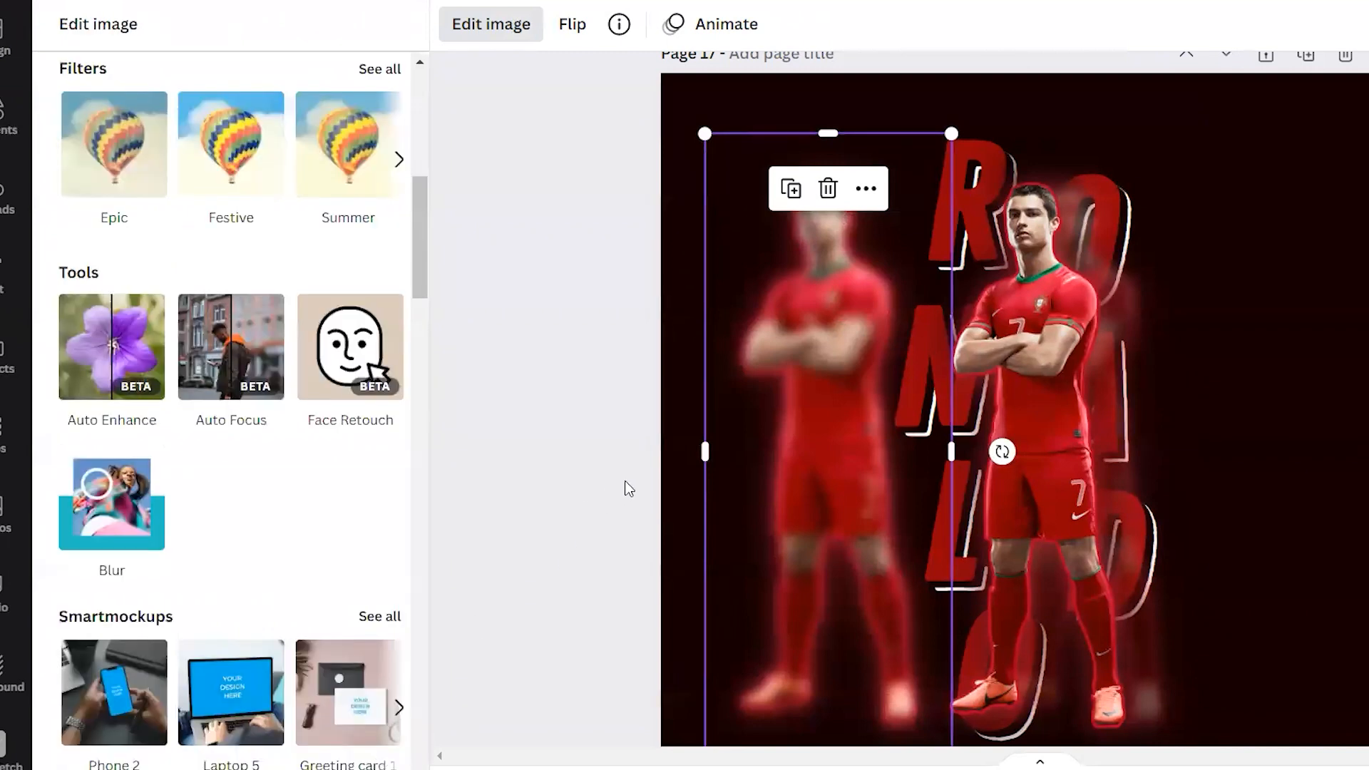
{"action": "left_click", "coordinate": [526, 469]}
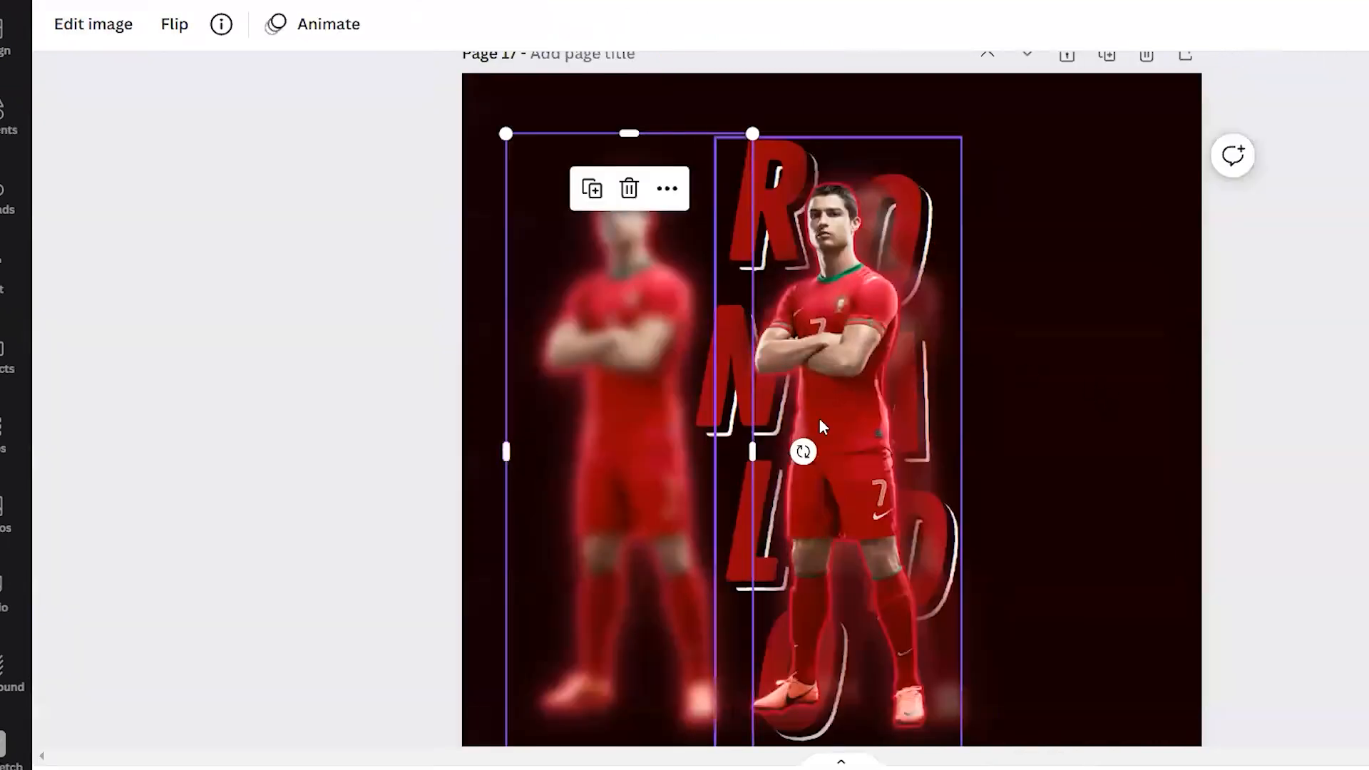
Move the blurred player copy slightly farther towards the page's left edge, clear of the lettering.
{"action": "left_click", "coordinate": [1157, 348]}
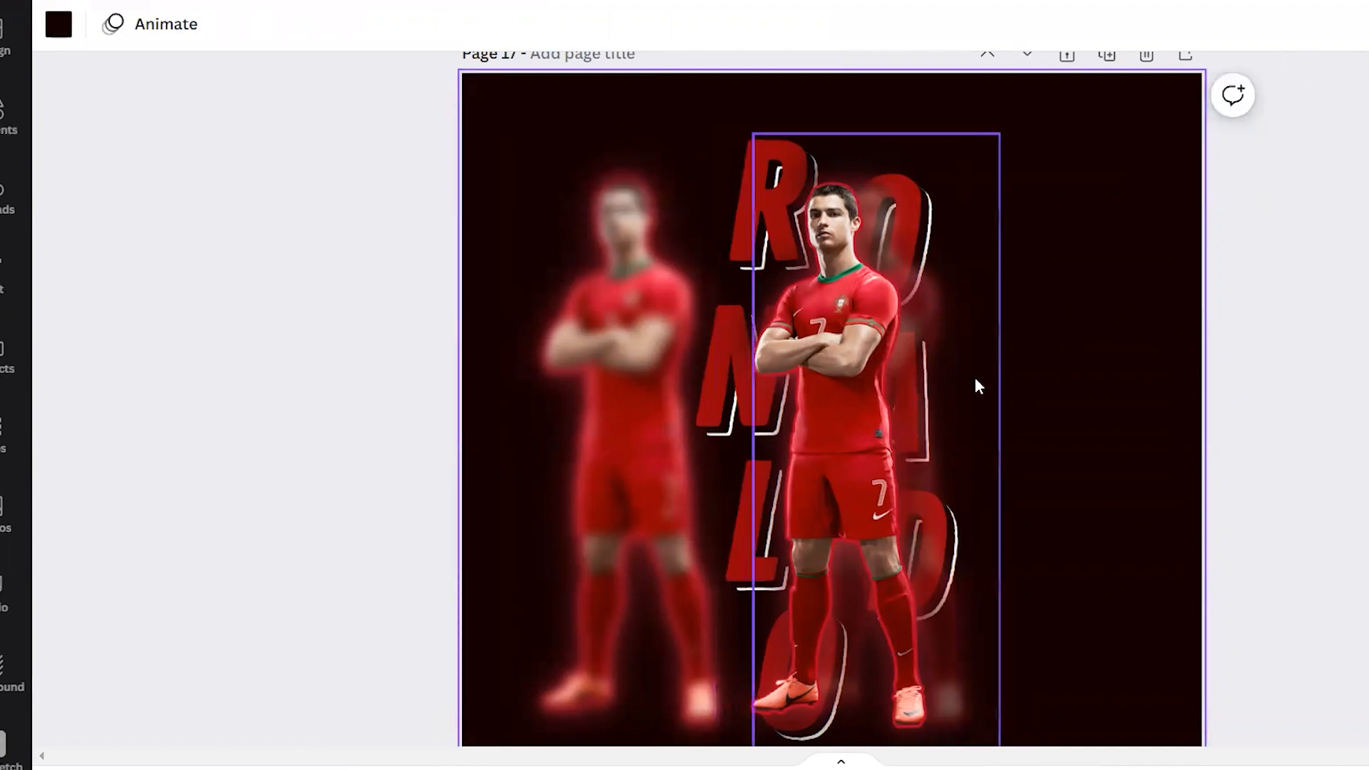
{"action": "left_click", "coordinate": [991, 449]}
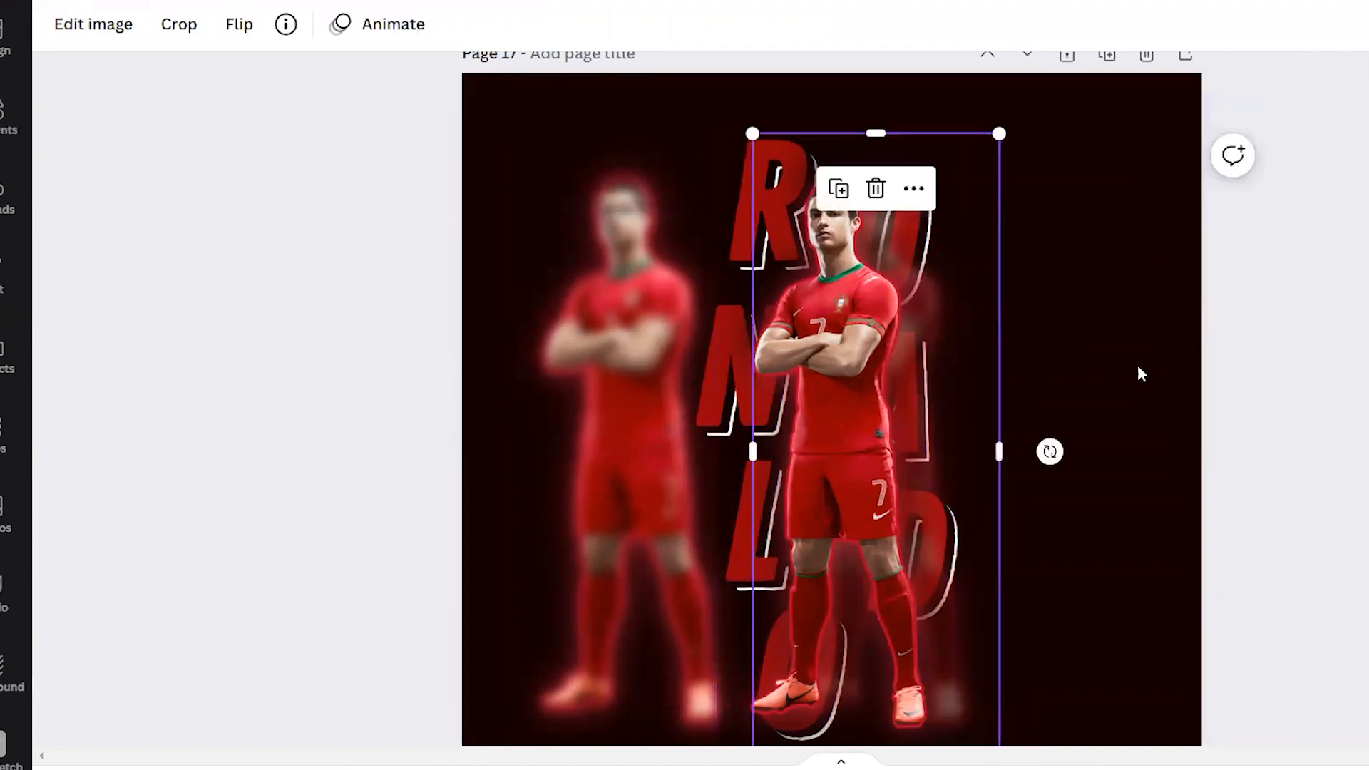
{"action": "left_click", "coordinate": [674, 263]}
{"action": "left_click_drag", "start_coordinate": [675, 262], "coordinate": [685, 428]}
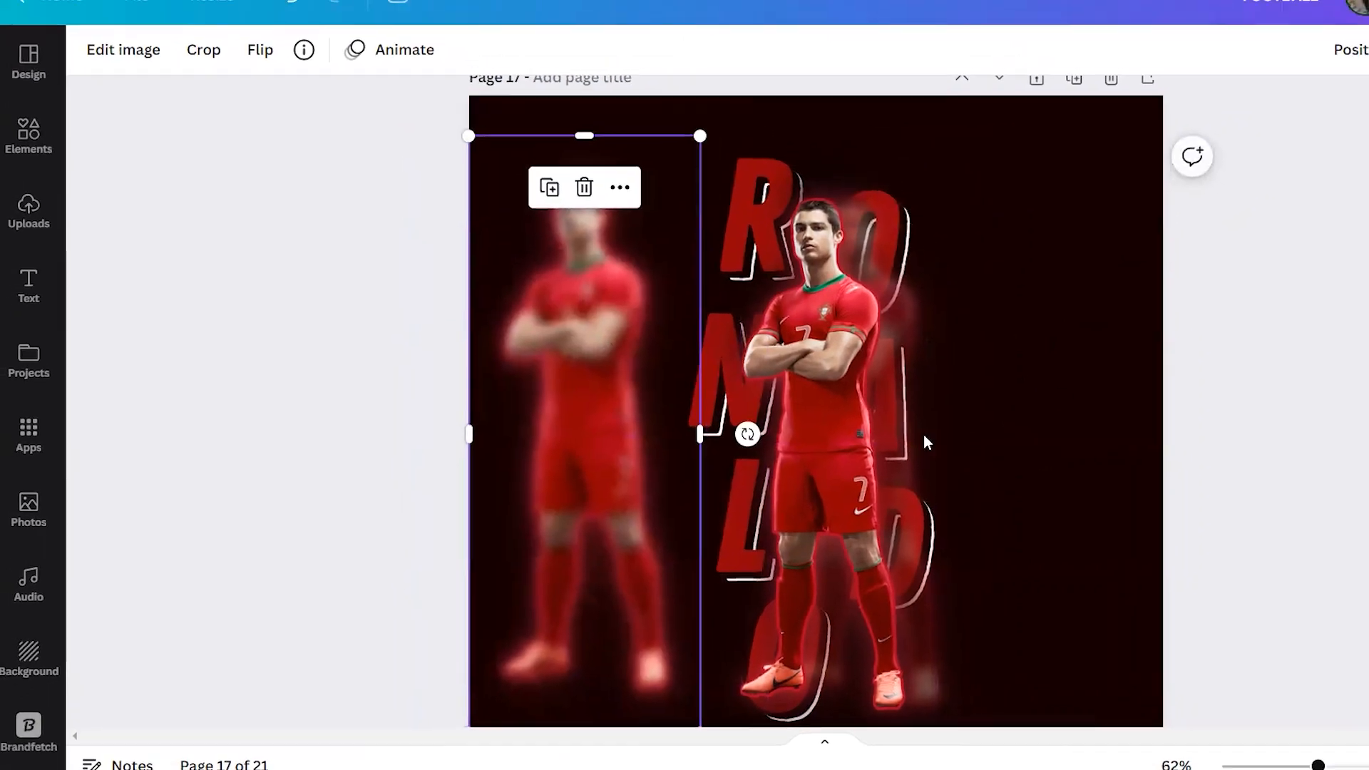
Check the transparency of the existing blurred layer behind the sharp player image.
{"action": "left_click", "coordinate": [941, 440]}
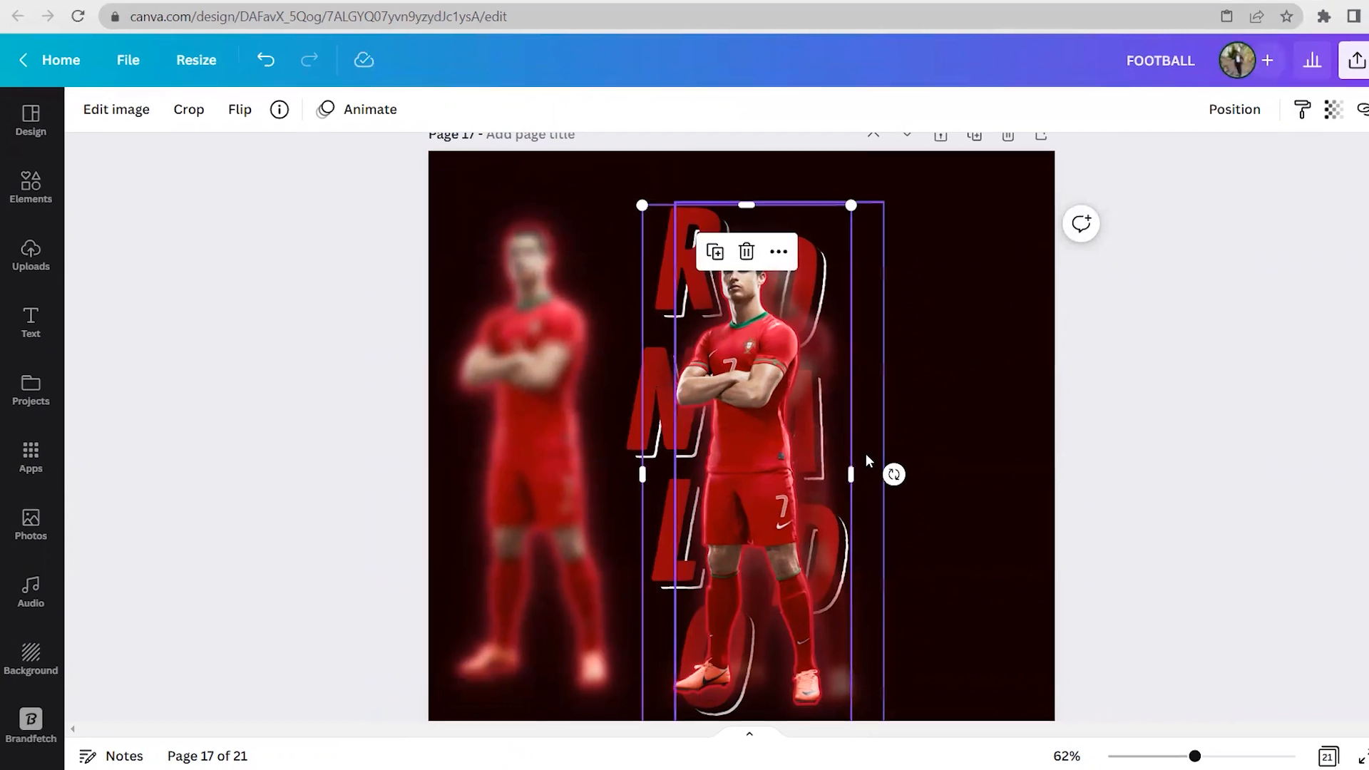
{"action": "left_click", "coordinate": [888, 452]}
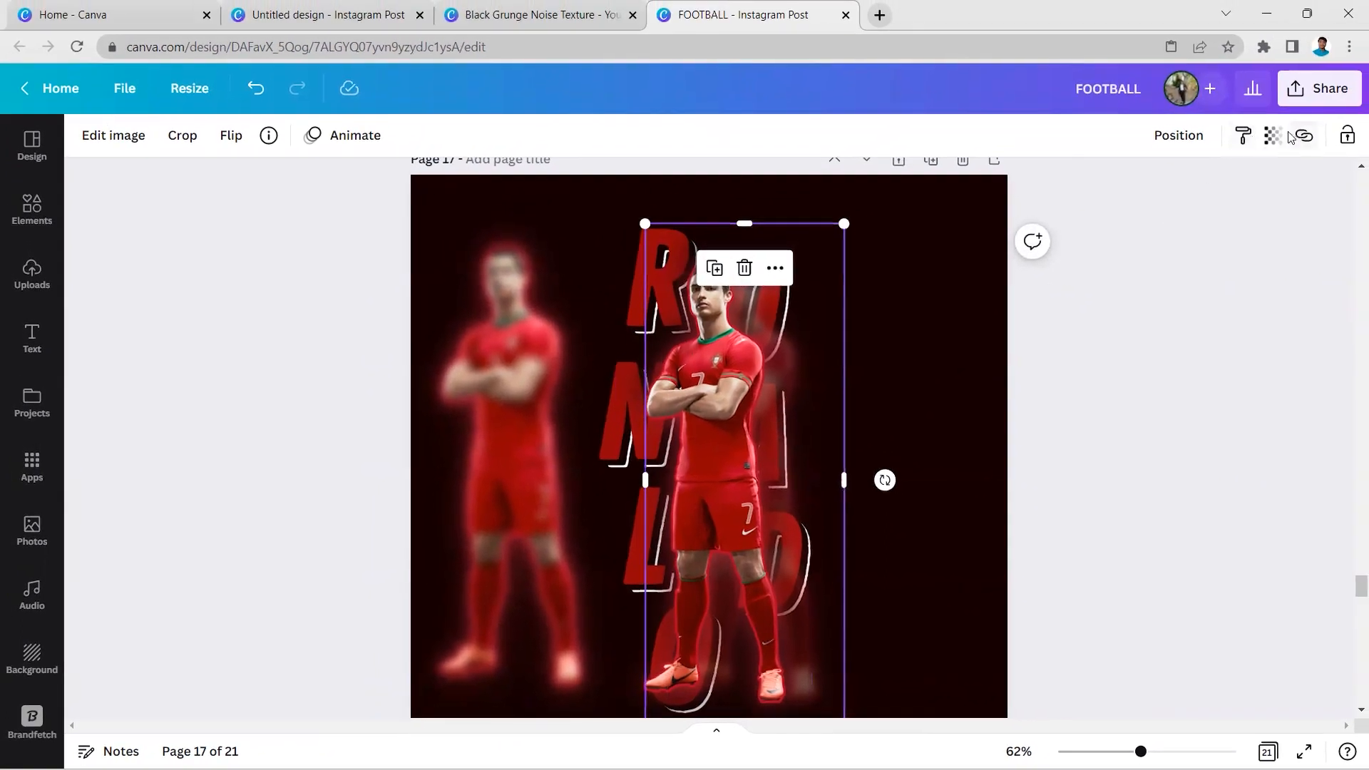
{"action": "left_click", "coordinate": [1273, 135]}
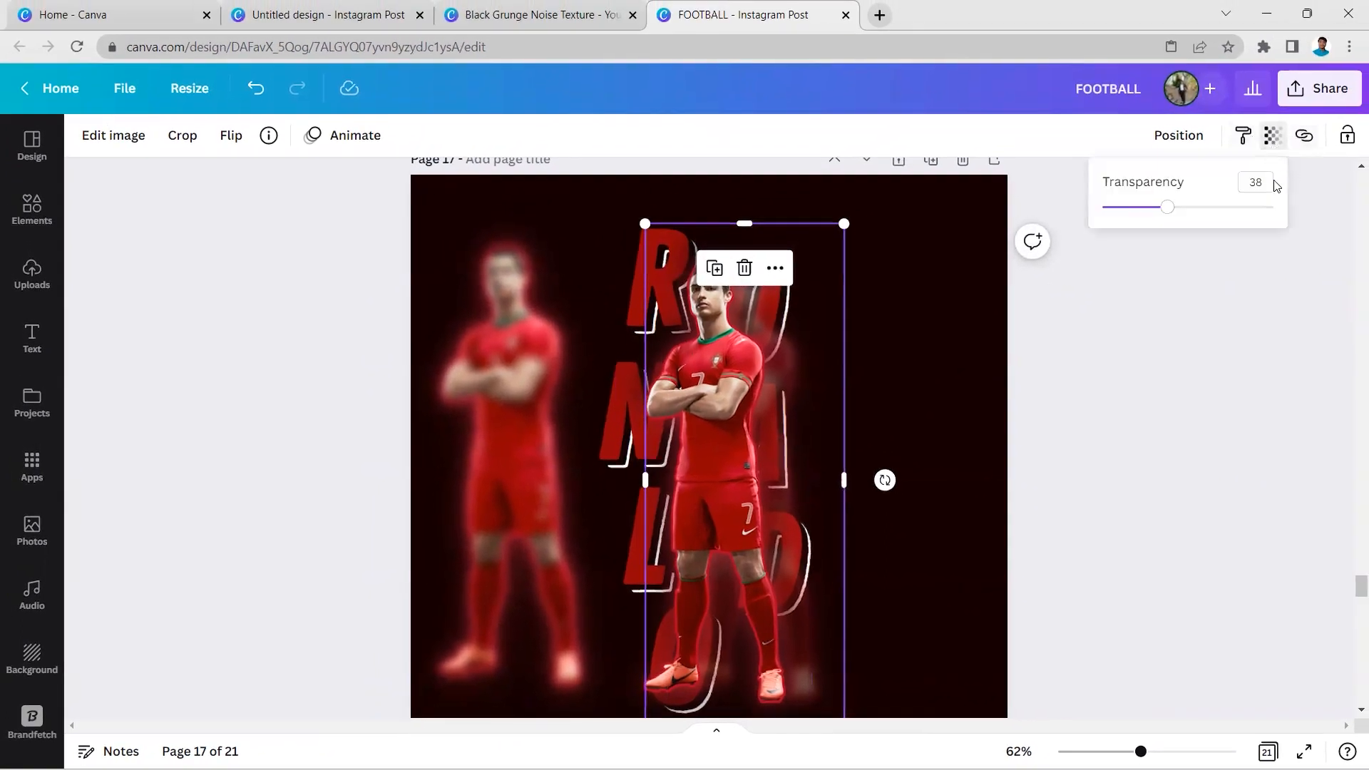
Set the transparency of the blurred player copy at the page's left edge to 41.
{"action": "left_click", "coordinate": [519, 385]}
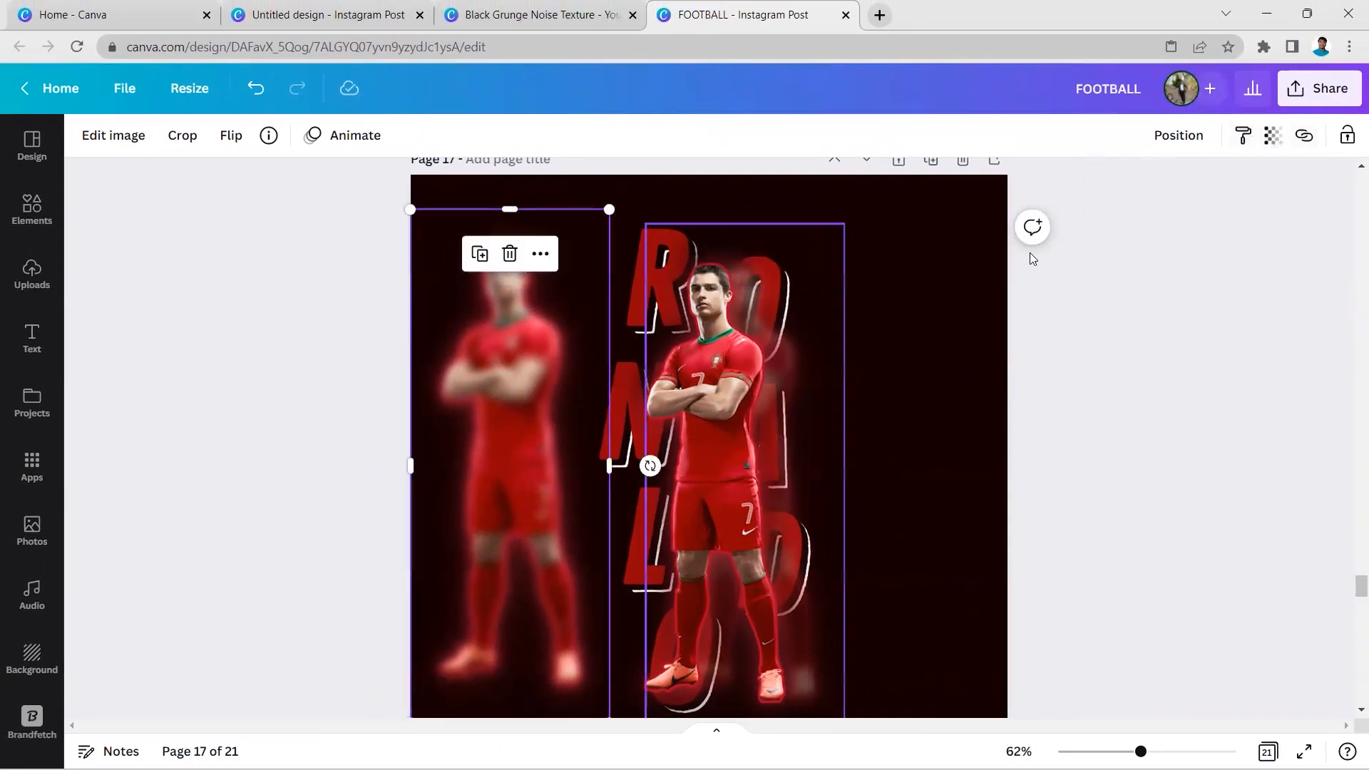
{"action": "left_click", "coordinate": [1271, 139]}
{"action": "left_click_drag", "start_coordinate": [1272, 211], "coordinate": [1174, 213]}
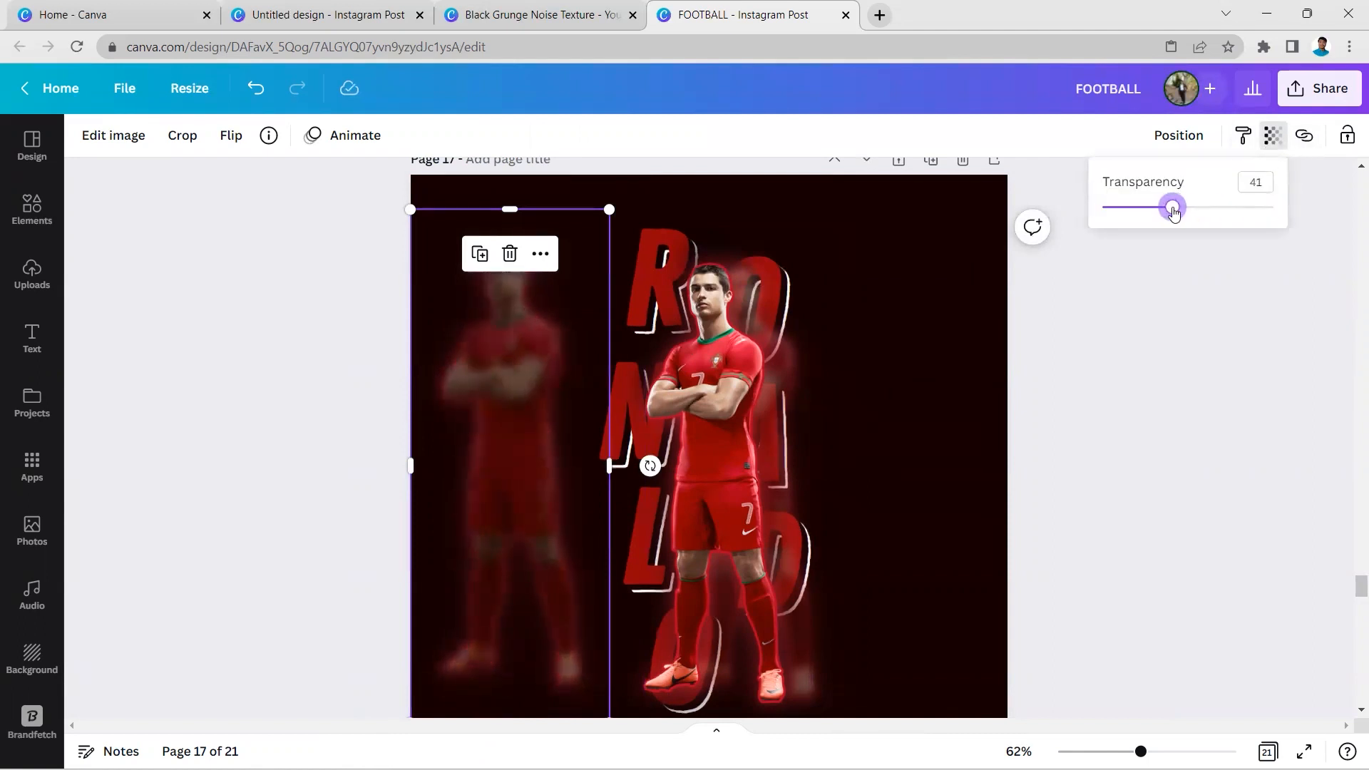
{"action": "left_click", "coordinate": [1169, 323]}
Place the blurred copy slightly to the right of the sharp player and send it behind him.
{"action": "left_click_drag", "start_coordinate": [564, 426], "coordinate": [795, 442]}
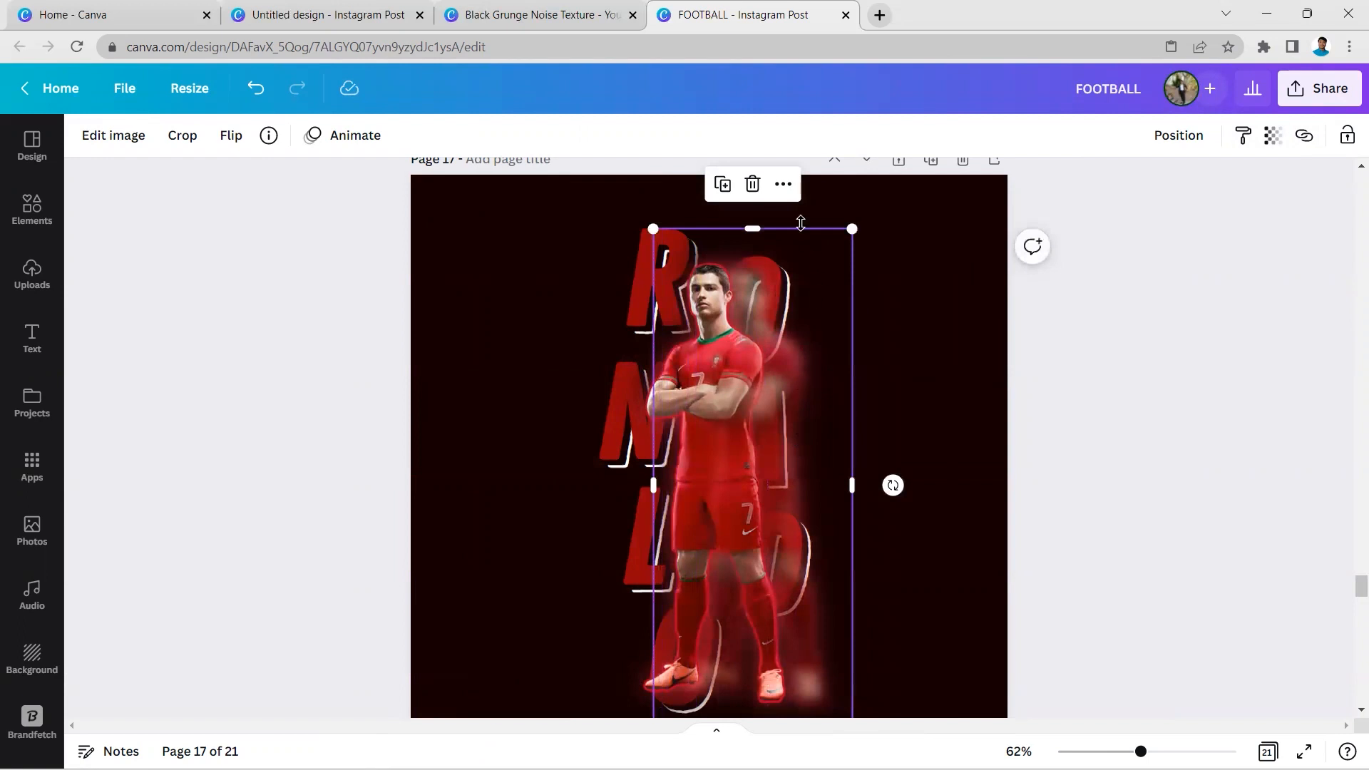
{"action": "left_click", "coordinate": [783, 184]}
{"action": "left_click", "coordinate": [833, 353]}
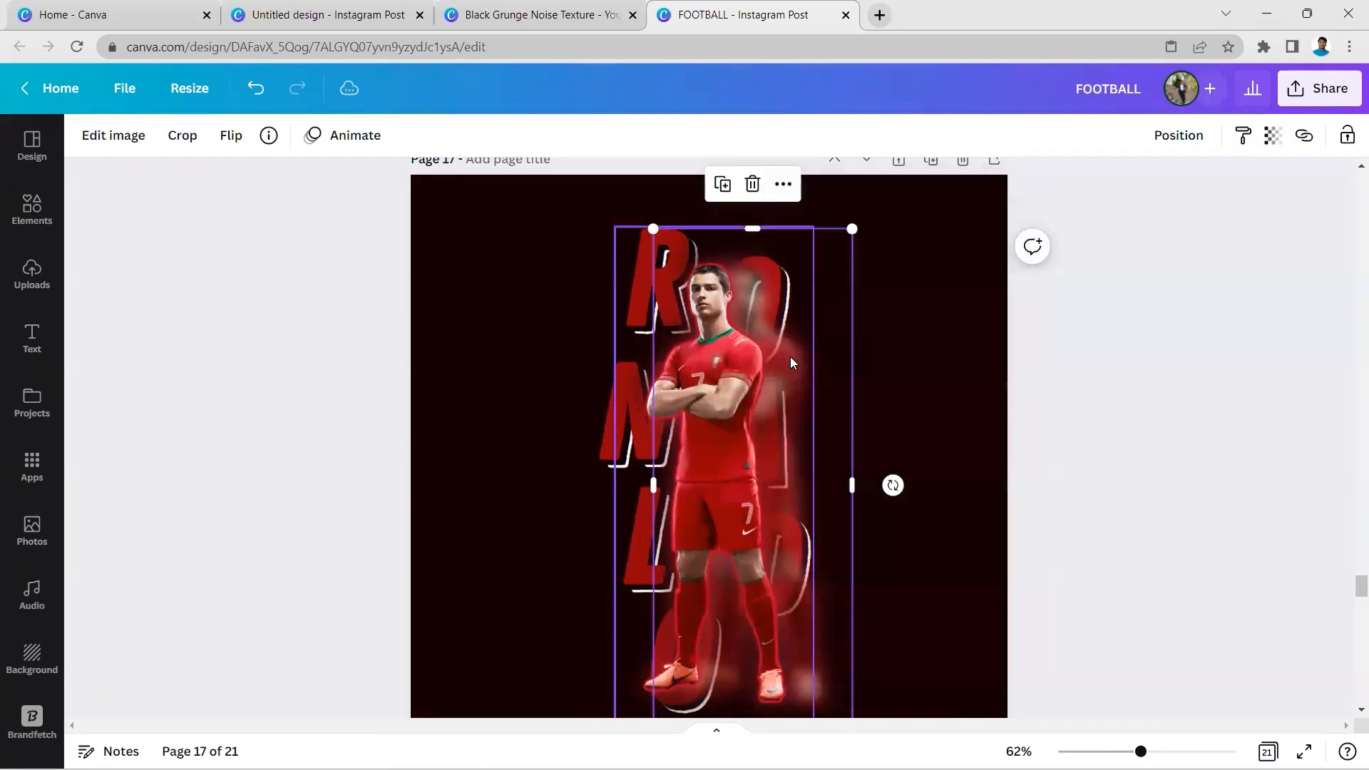
Pull the extra blurred player copy away from the sharp player on page 17 and delete it.
{"action": "left_click_drag", "start_coordinate": [830, 394], "coordinate": [1089, 391]}
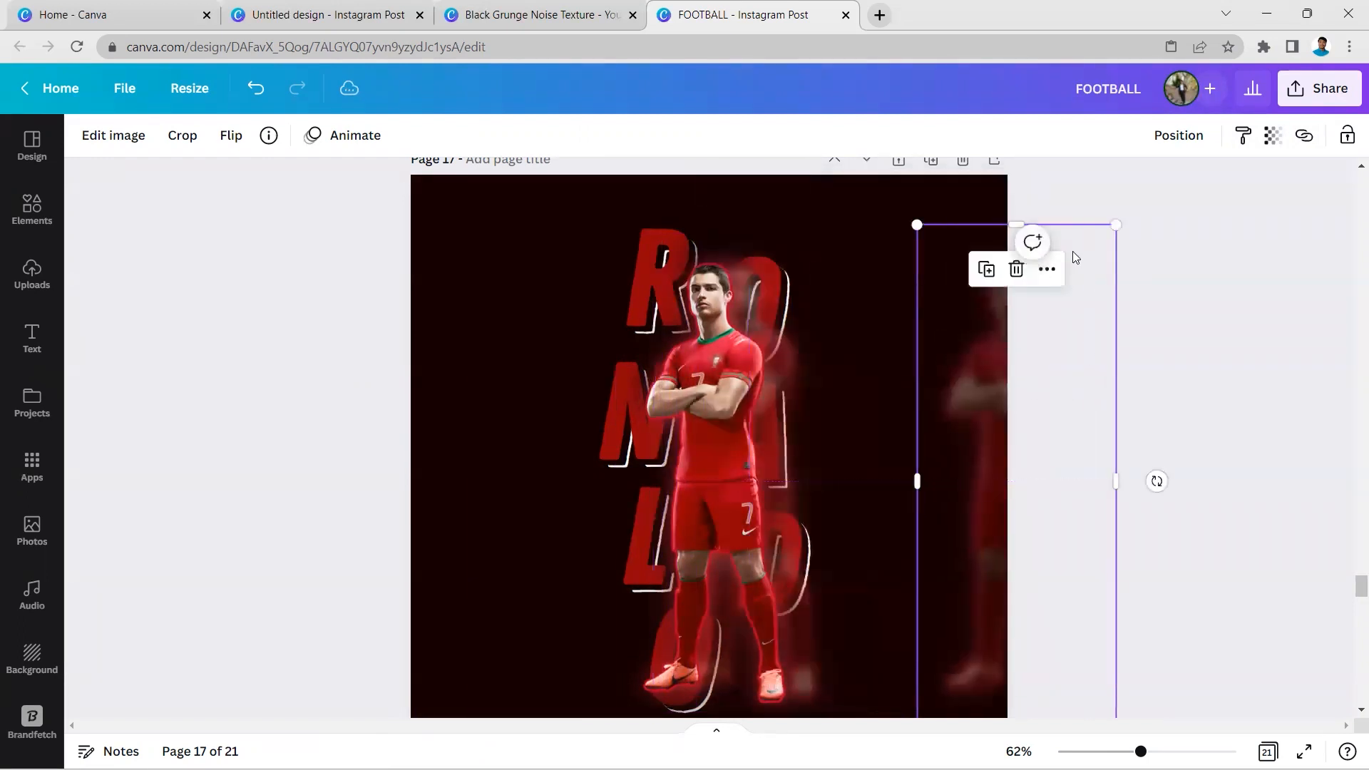
{"action": "left_click", "coordinate": [1016, 269]}
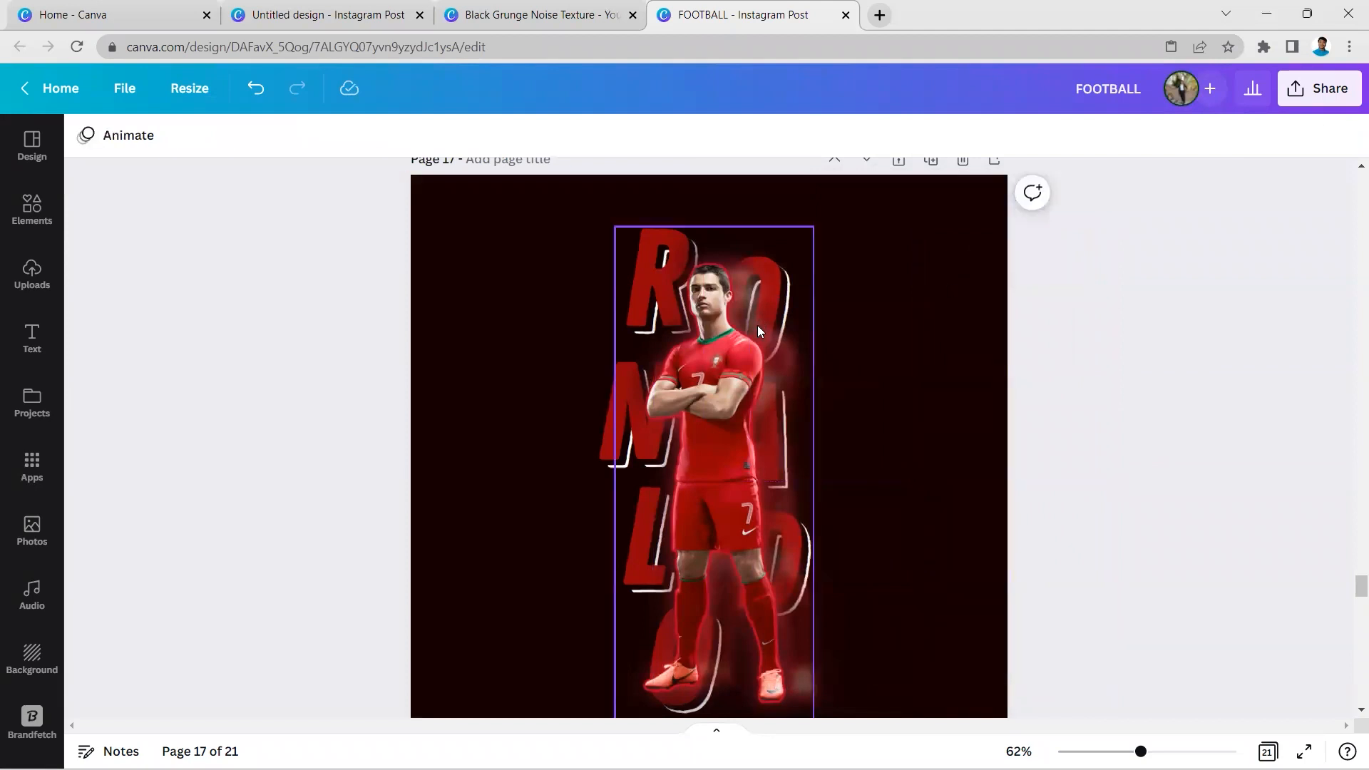
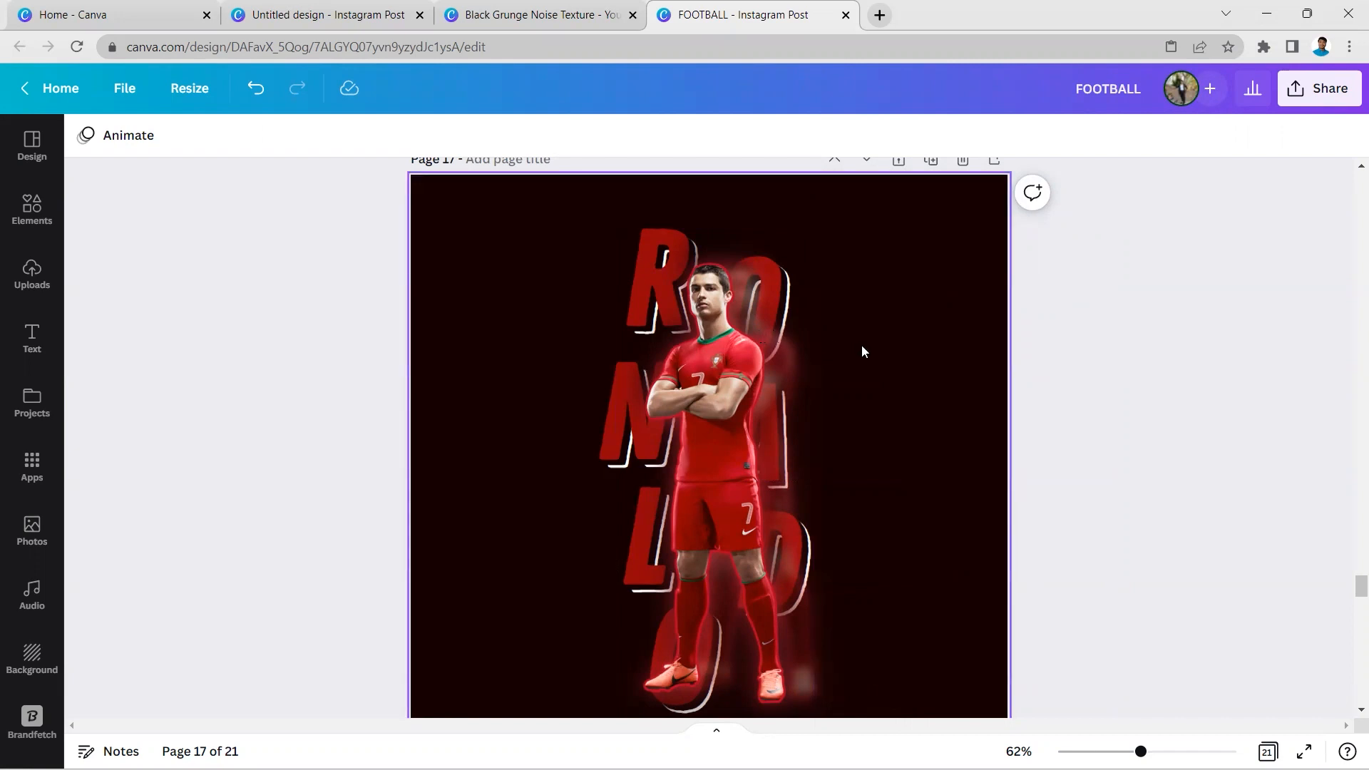
{"action": "scroll", "coordinate": [853, 370], "scroll_direction": "down", "scroll_amount": 3}
{"action": "scroll", "coordinate": [860, 382], "scroll_direction": "up", "scroll_amount": 3}
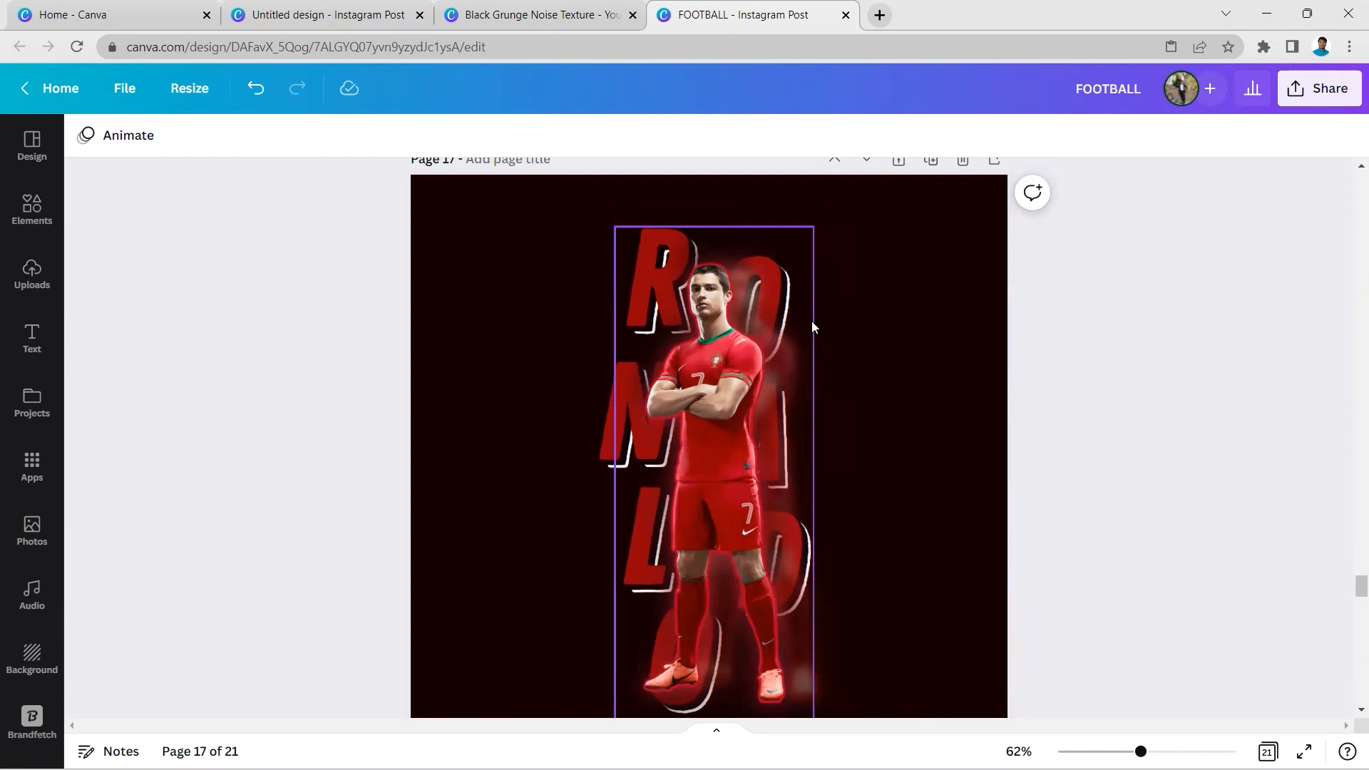
Examine the tilted outline CRISTIANO lettering behind the player on page 18 and how it is grouped.
{"action": "scroll", "coordinate": [919, 340], "scroll_direction": "down", "scroll_amount": 8}
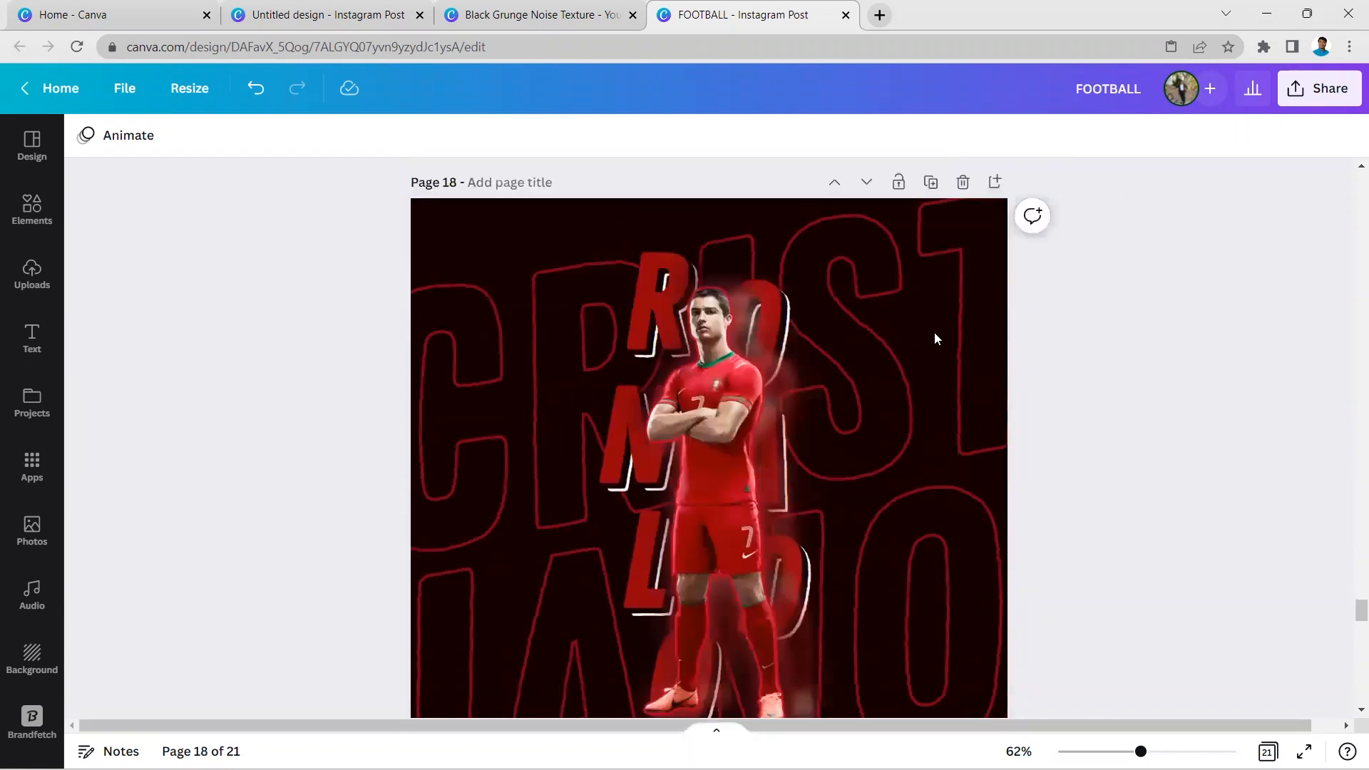
{"action": "scroll", "coordinate": [897, 319], "scroll_direction": "down", "scroll_amount": 1}
{"action": "scroll", "coordinate": [898, 322], "scroll_direction": "down", "scroll_amount": 1}
{"action": "scroll", "coordinate": [933, 370], "scroll_direction": "up", "scroll_amount": 2}
{"action": "left_click", "coordinate": [919, 368]}
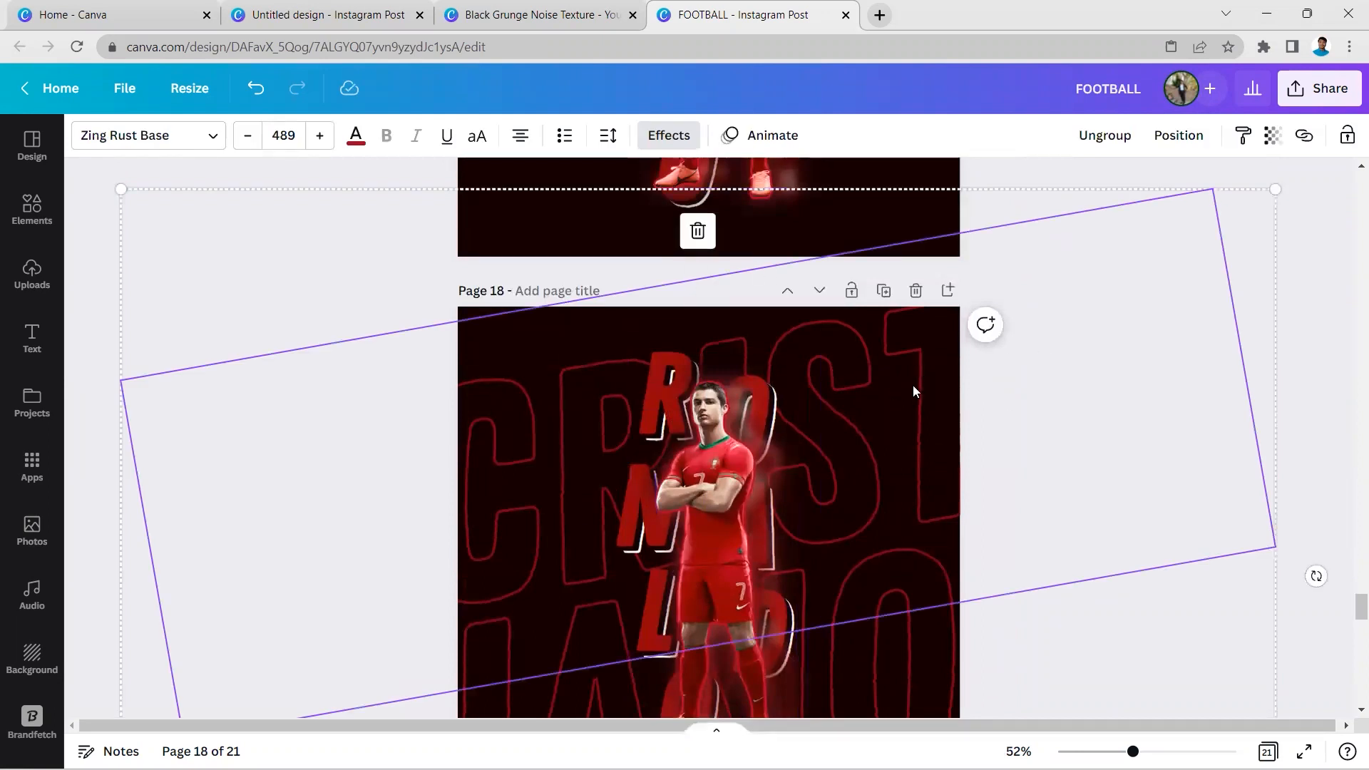
{"action": "left_click", "coordinate": [1297, 437]}
Add the text "crist" to page 18, enlarge it to size 207 and place it over the player's chest.
{"action": "key", "text": "t"}
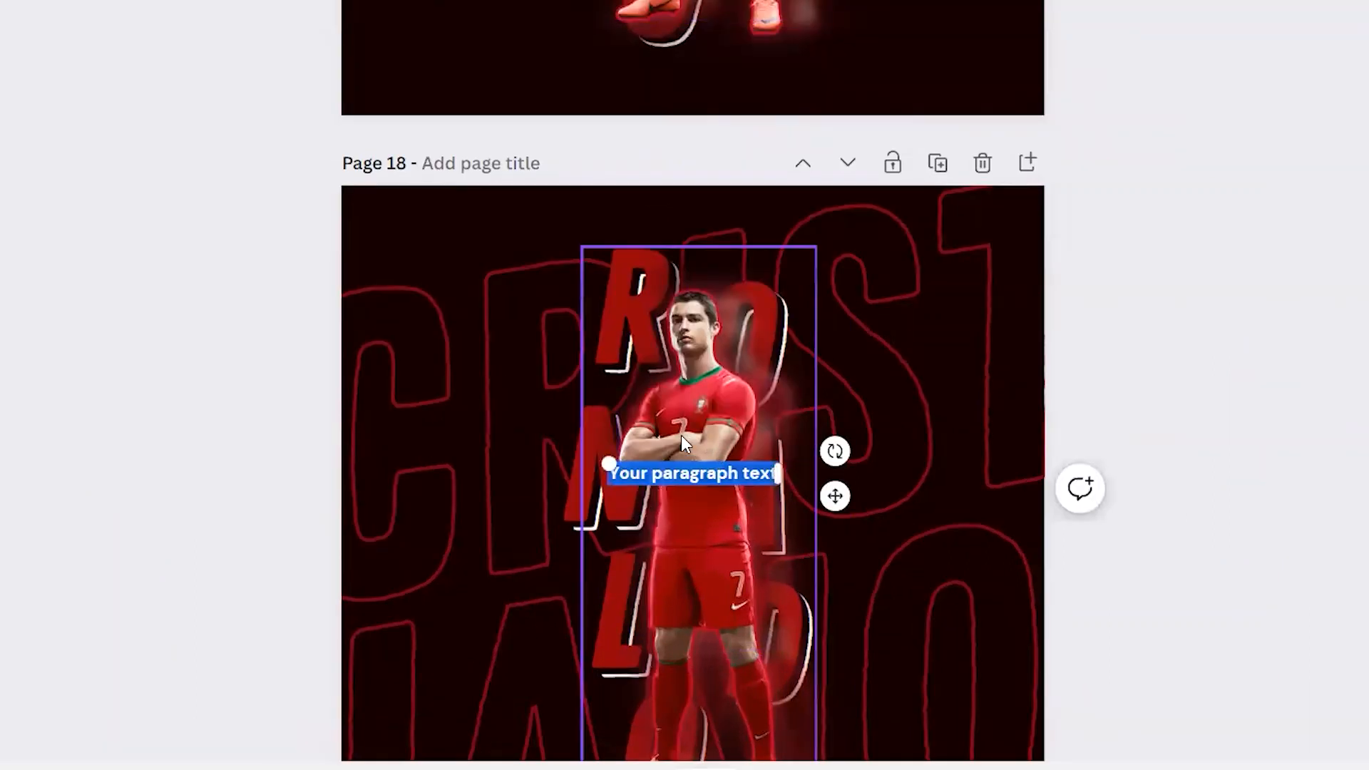
{"action": "type", "text": "cris"}
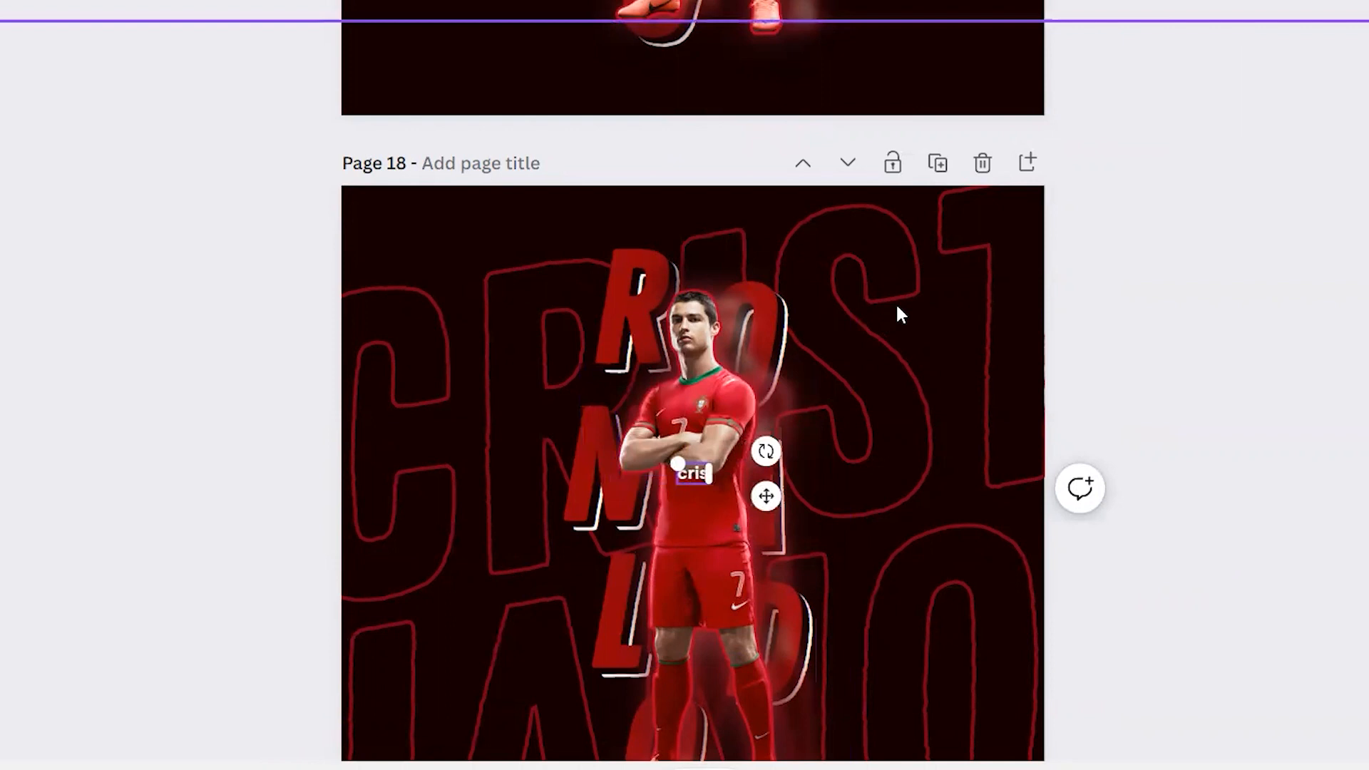
{"action": "type", "text": "t"}
{"action": "left_click_drag", "start_coordinate": [674, 464], "coordinate": [315, 271]}
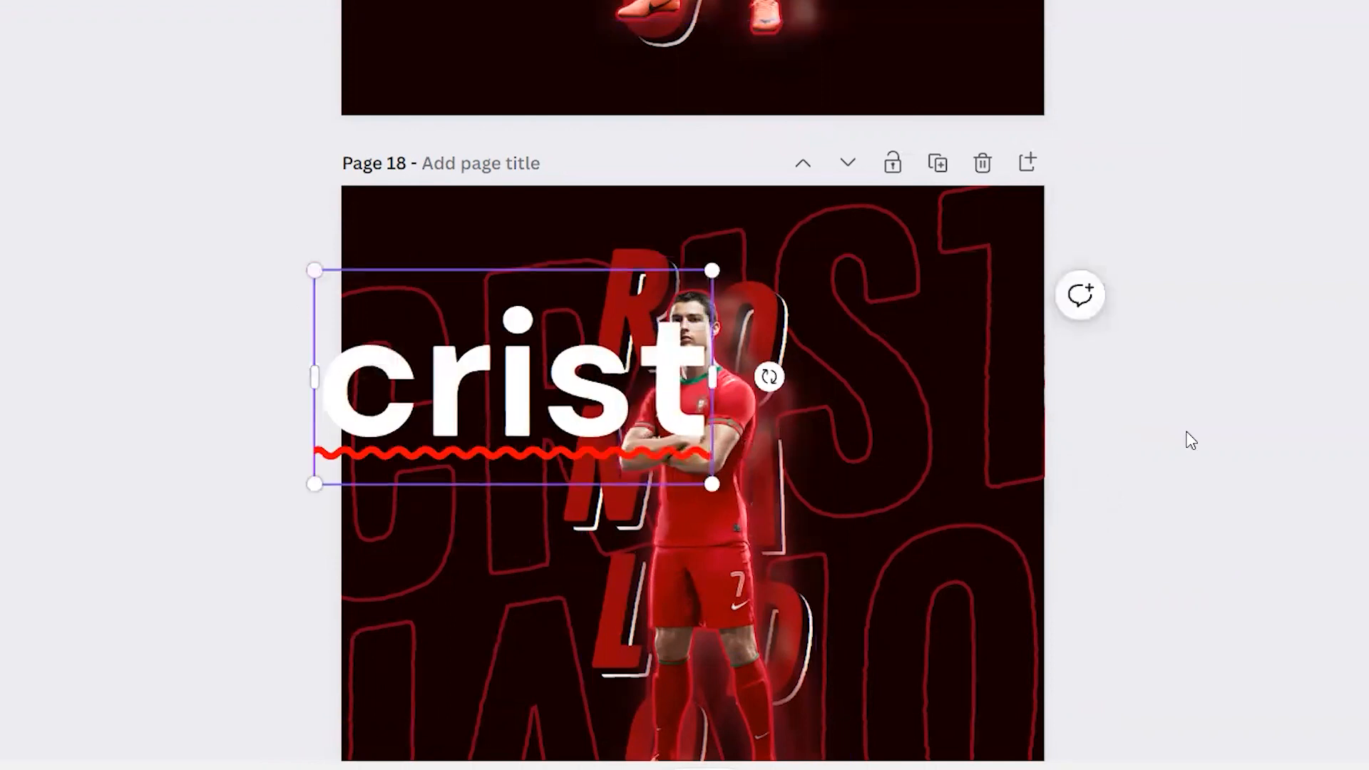
{"action": "left_click", "coordinate": [1211, 407]}
{"action": "left_click_drag", "start_coordinate": [640, 382], "coordinate": [764, 414]}
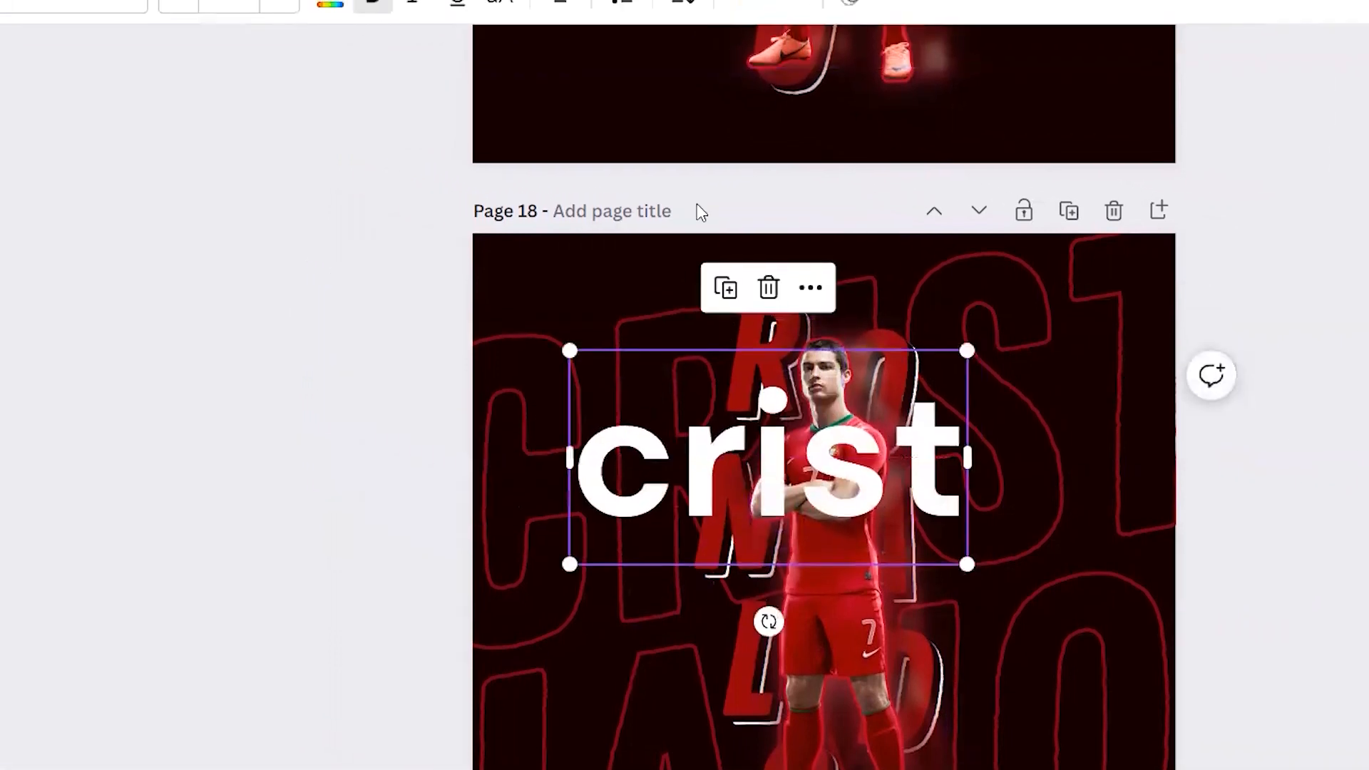
Set the new text's font to Zing Rust Base and enlarge it to size 250.
{"action": "left_click", "coordinate": [74, 5]}
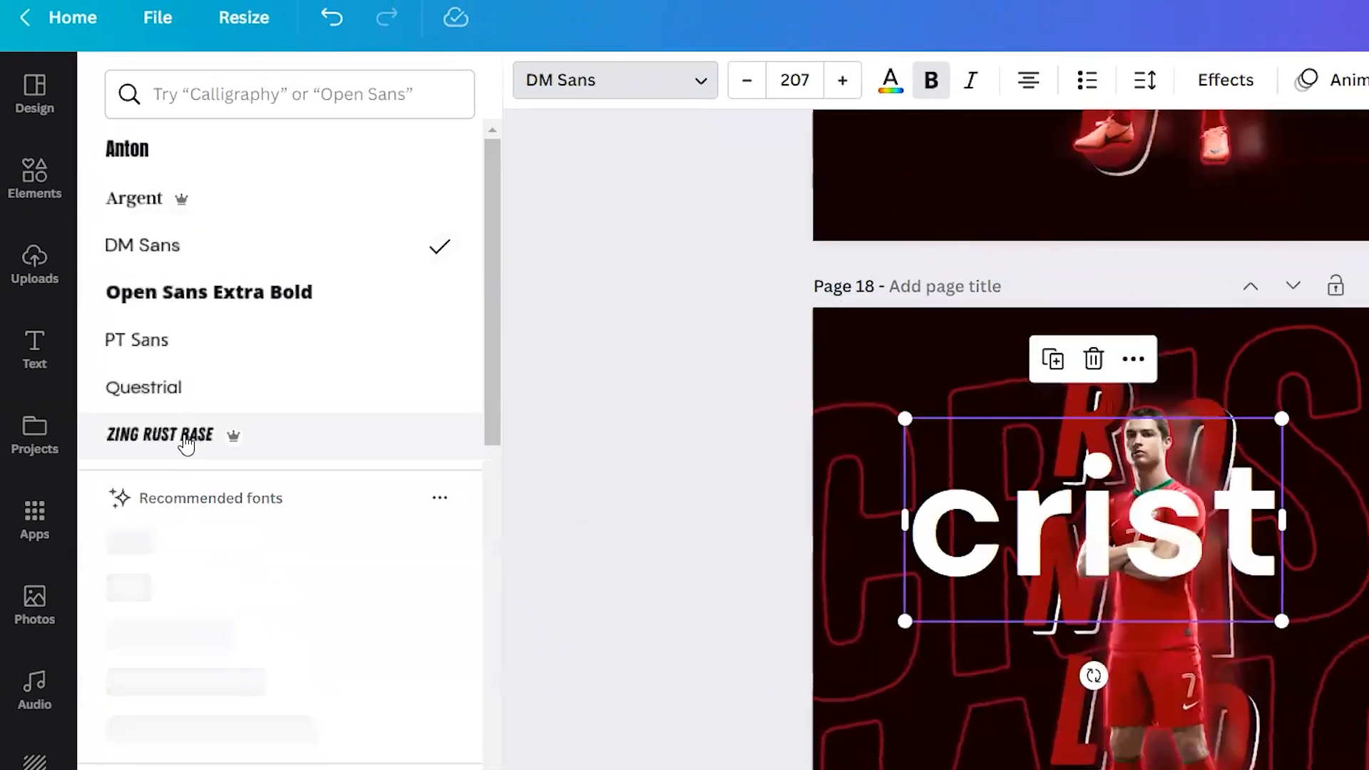
{"action": "left_click", "coordinate": [187, 443]}
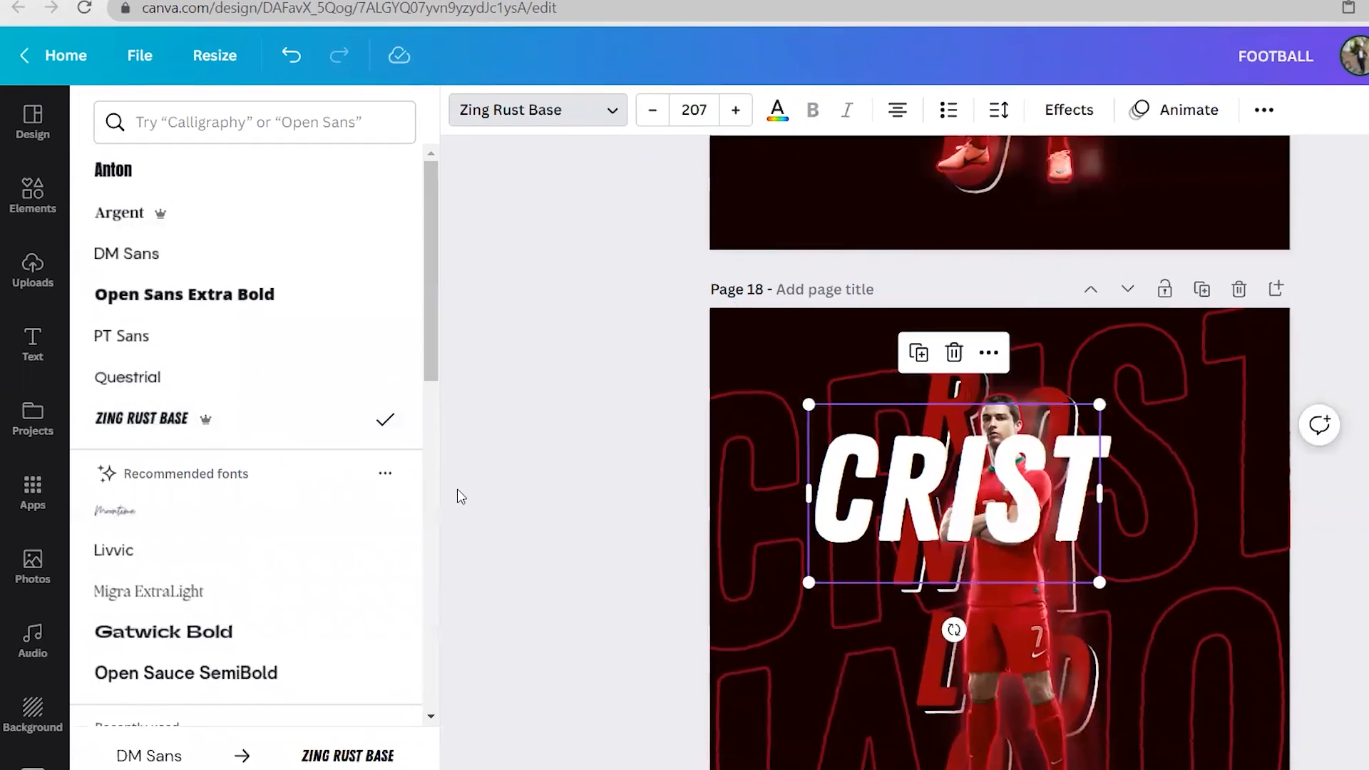
{"action": "left_click", "coordinate": [457, 490]}
{"action": "left_click_drag", "start_coordinate": [815, 555], "coordinate": [846, 583]}
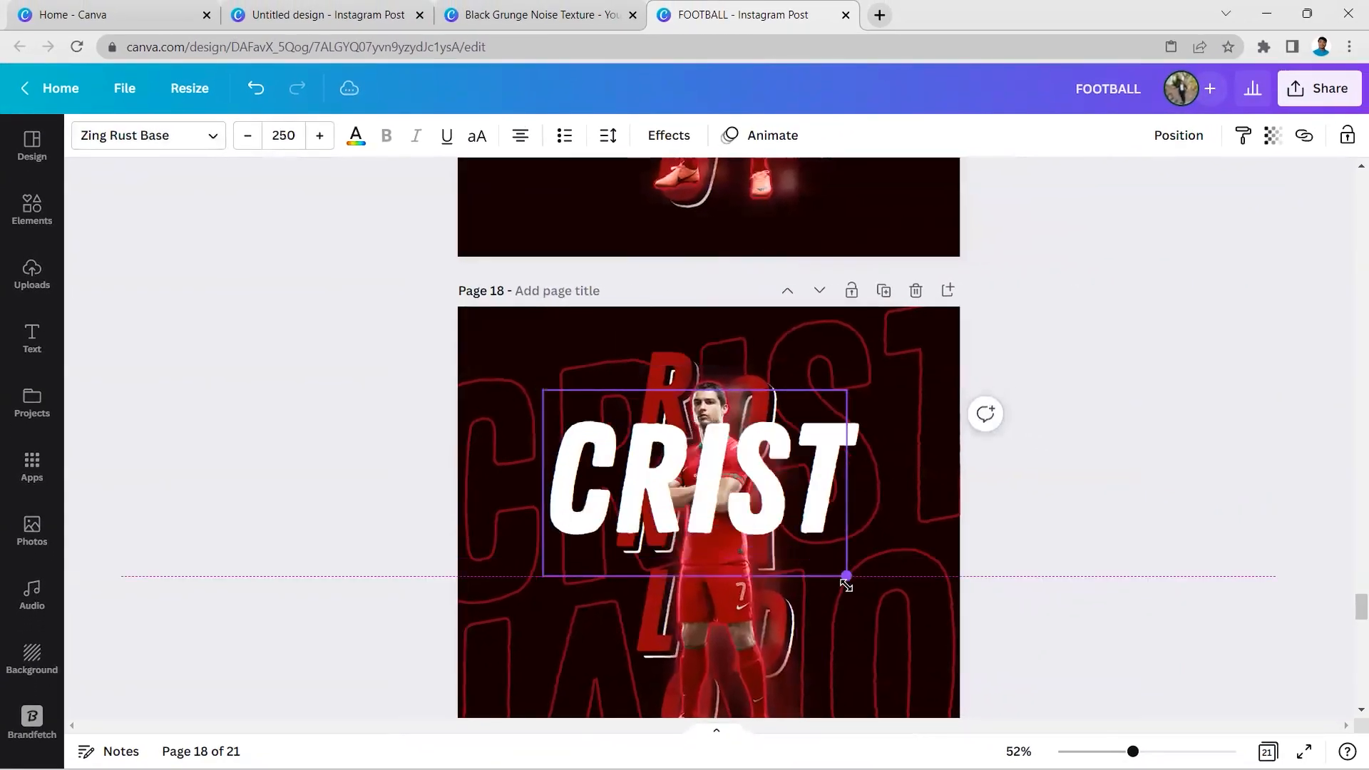
Apply the Hollow effect to the CRIST text with a thickness of 4.
{"action": "left_click", "coordinate": [669, 137]}
{"action": "left_click", "coordinate": [164, 406]}
{"action": "left_click_drag", "start_coordinate": [216, 482], "coordinate": [95, 458]}
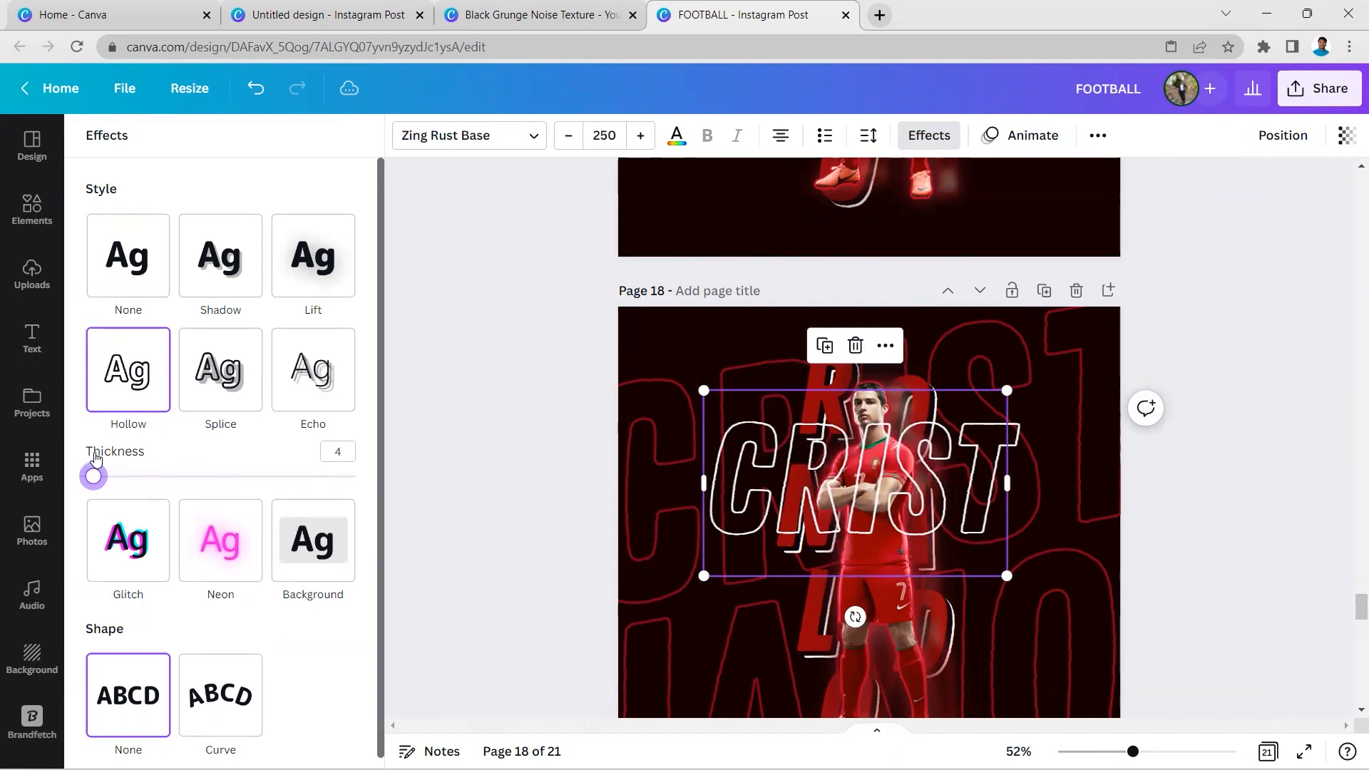
{"action": "left_click", "coordinate": [482, 520]}
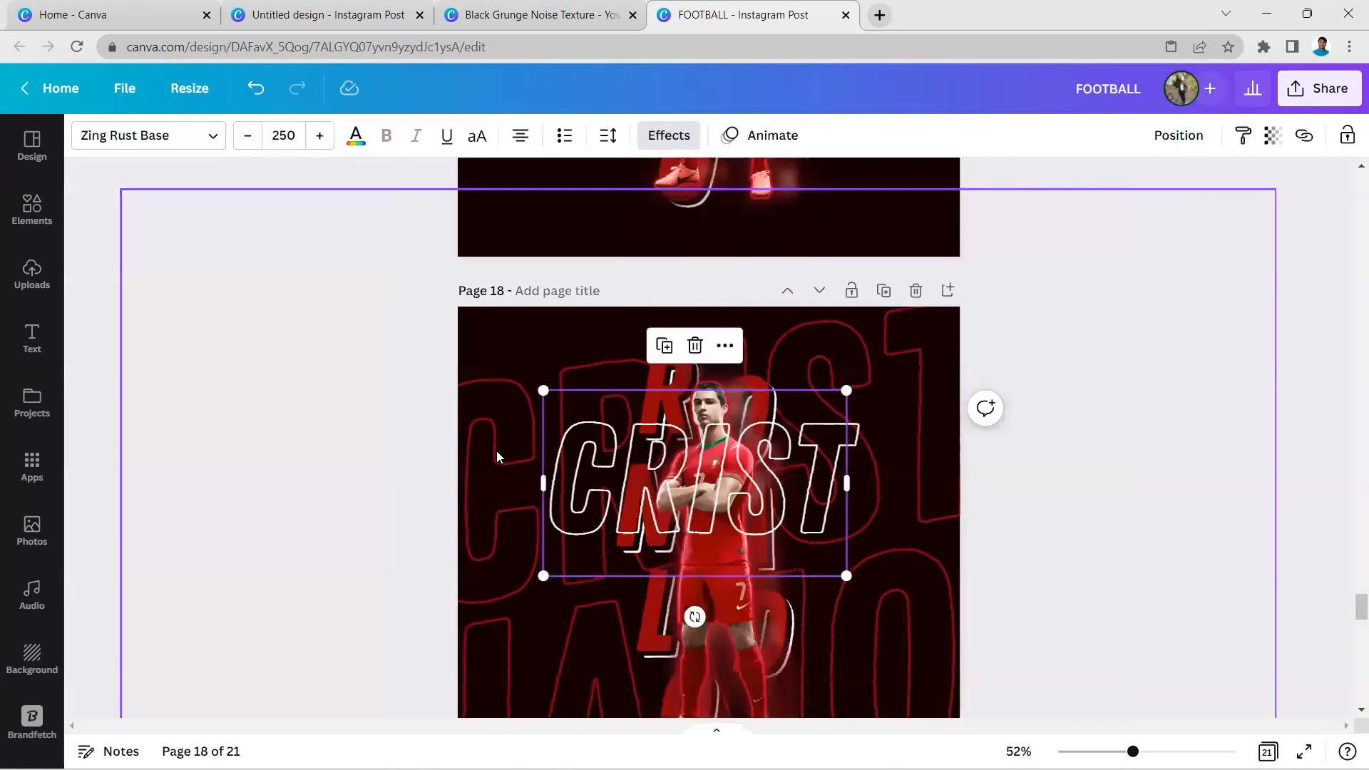
Colour the hollow CRIST text with the dark red from the player's photo colours.
{"action": "left_click", "coordinate": [355, 136]}
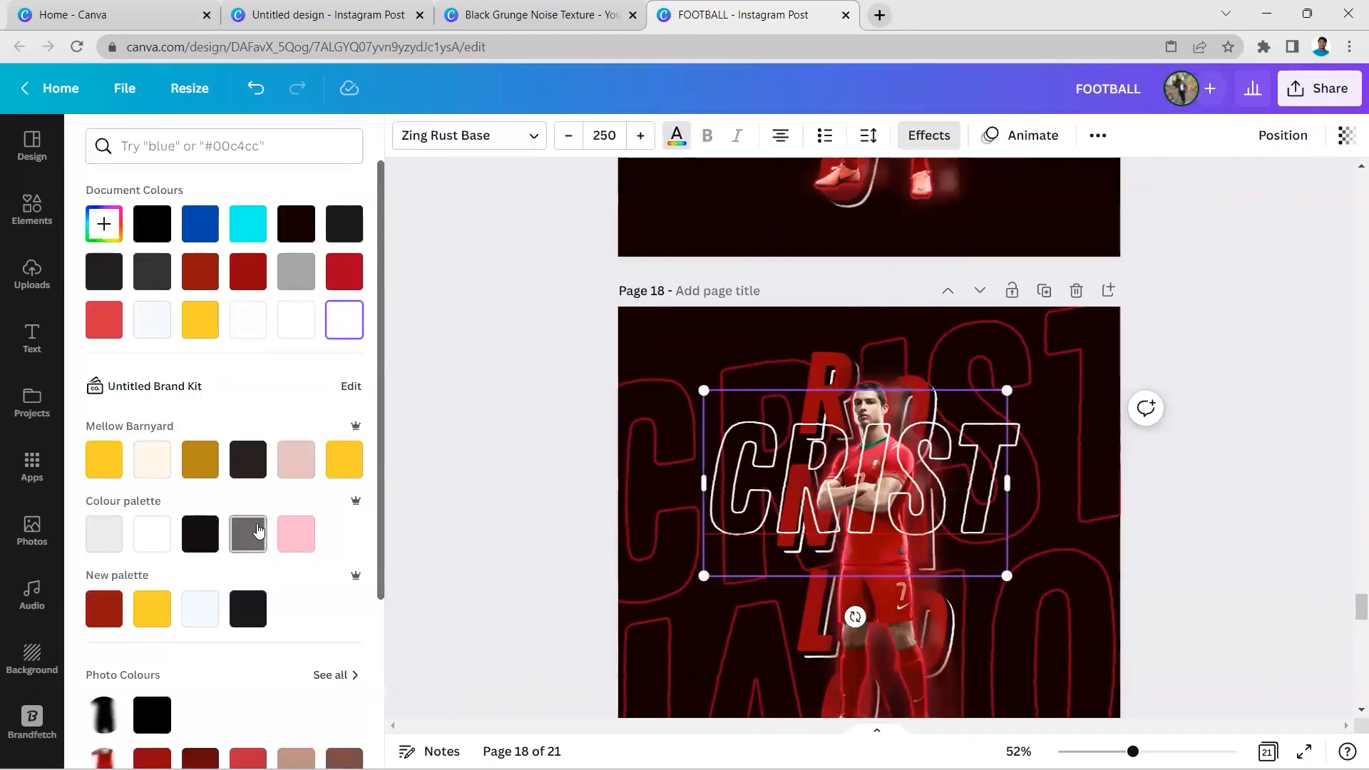
{"action": "scroll", "coordinate": [258, 529], "scroll_direction": "down", "scroll_amount": 4}
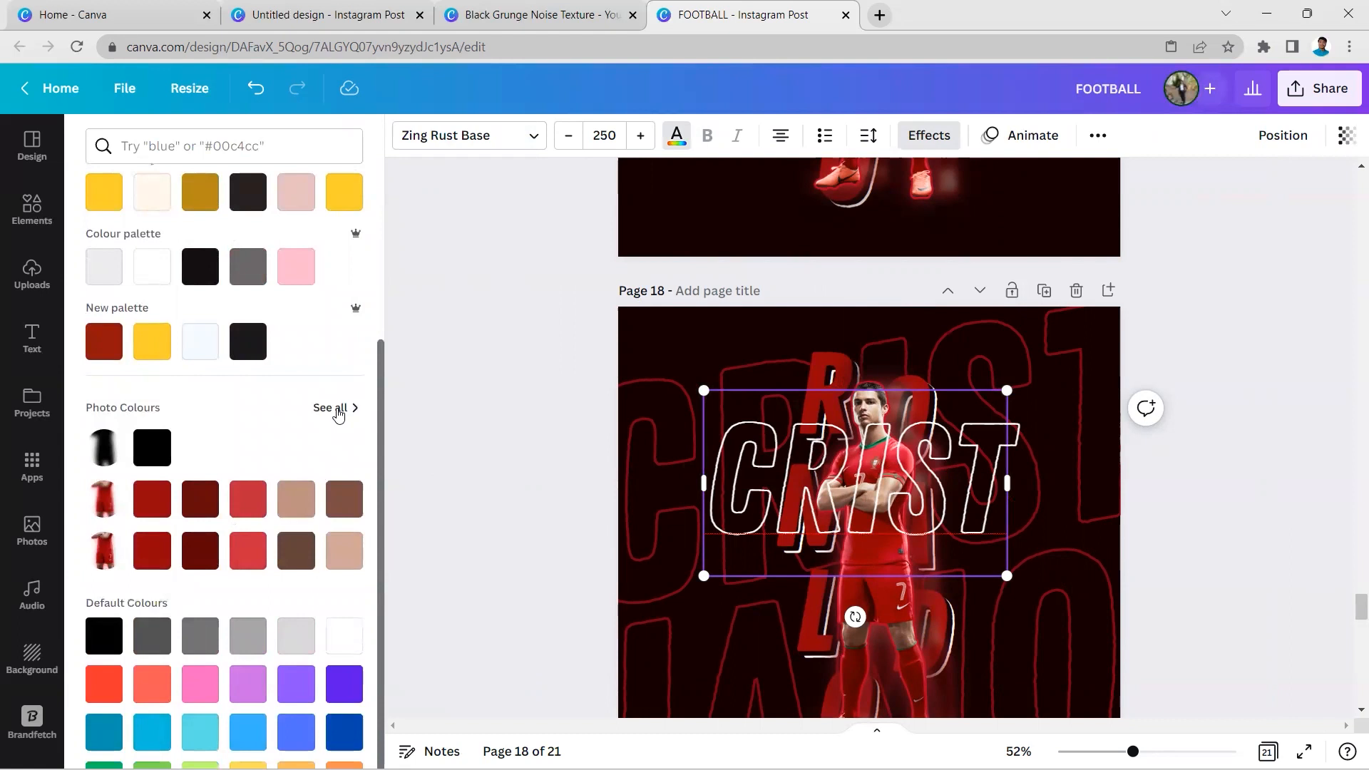
{"action": "left_click", "coordinate": [339, 409]}
{"action": "scroll", "coordinate": [156, 452], "scroll_direction": "down", "scroll_amount": 4}
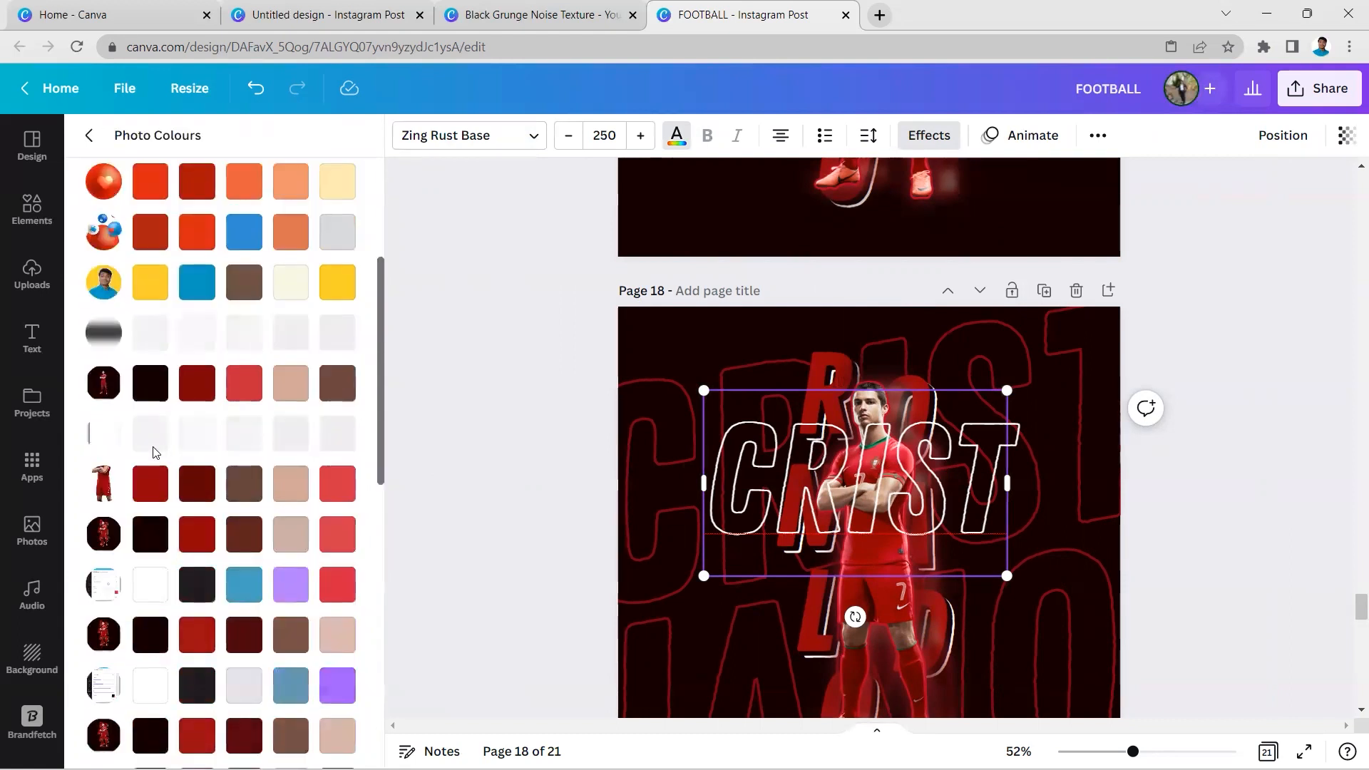
{"action": "left_click", "coordinate": [150, 483]}
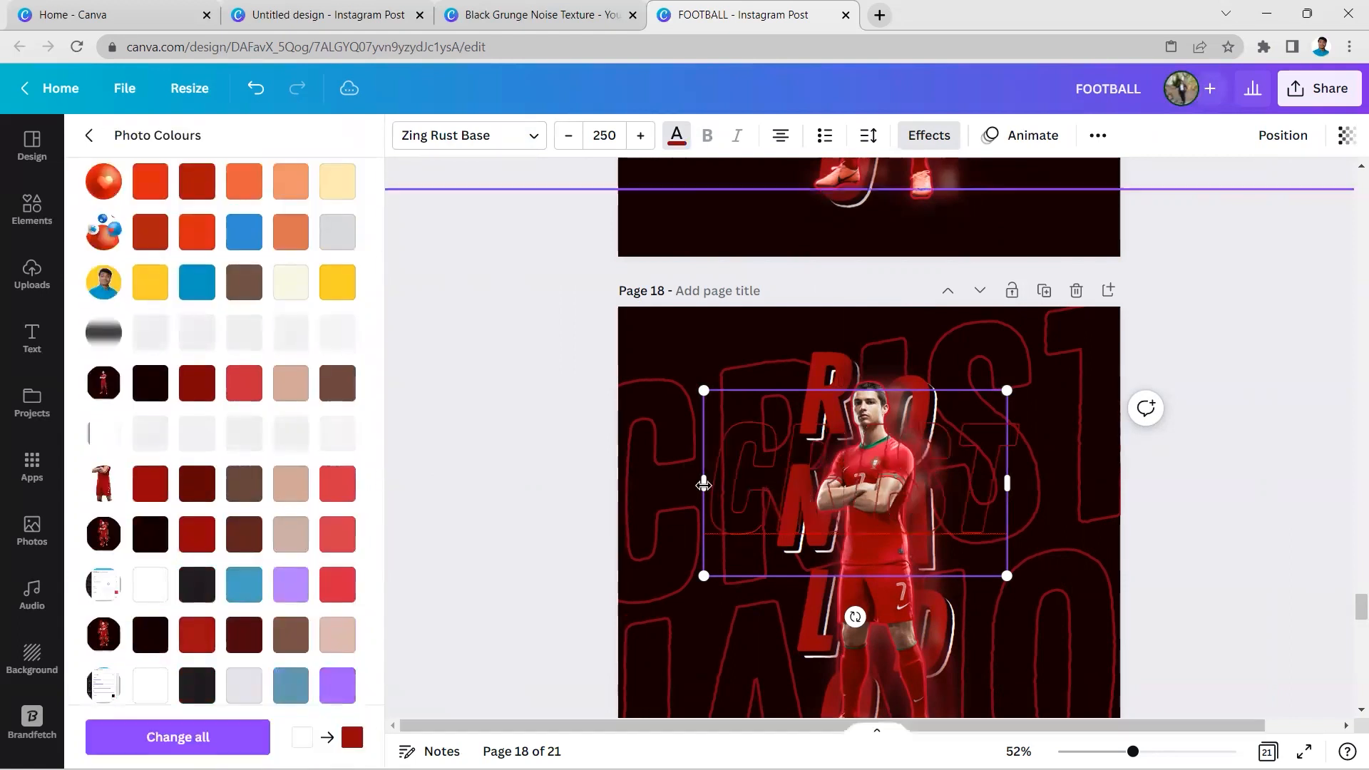
{"action": "left_click", "coordinate": [391, 445]}
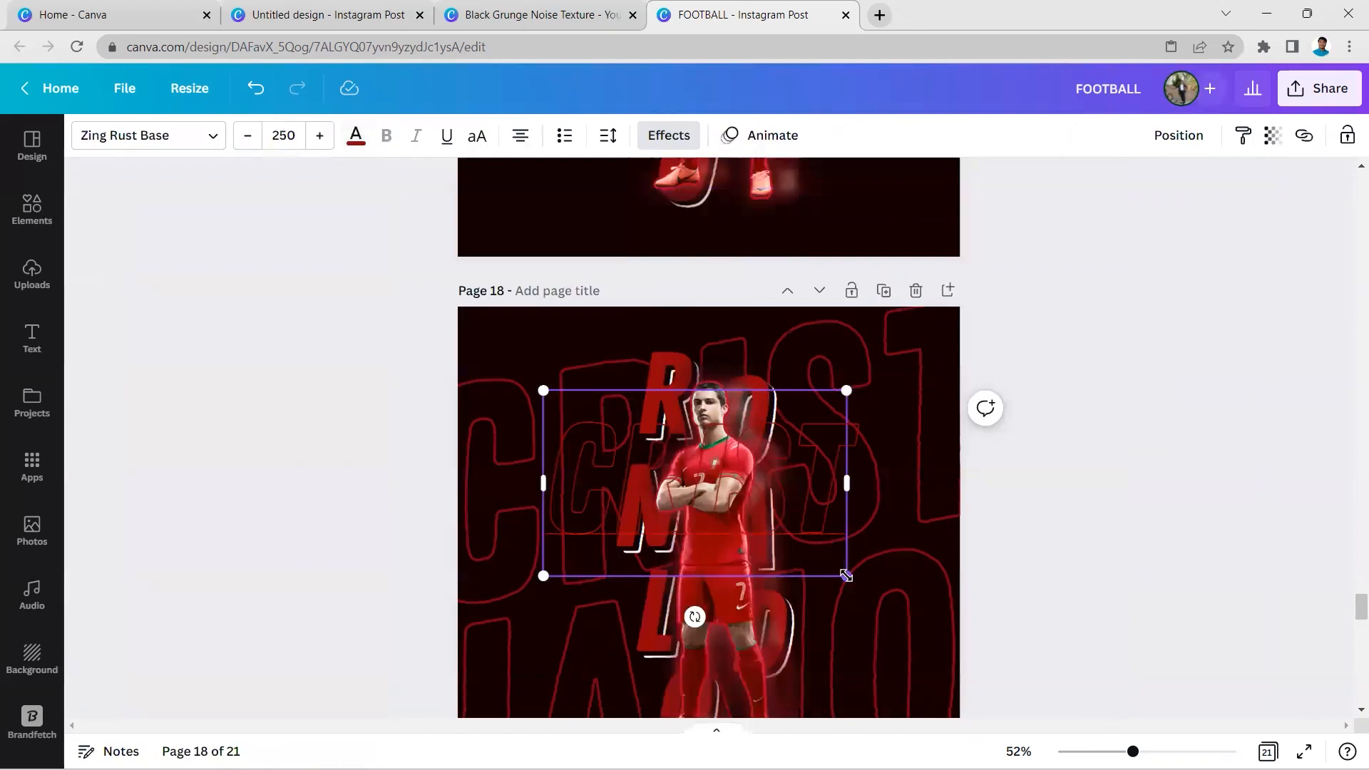
Enlarge the hollow CRIST text to size 498 and tilt it upwards across the upper part of page 18.
{"action": "left_click_drag", "start_coordinate": [854, 579], "coordinate": [942, 634]}
{"action": "left_click_drag", "start_coordinate": [861, 499], "coordinate": [720, 469]}
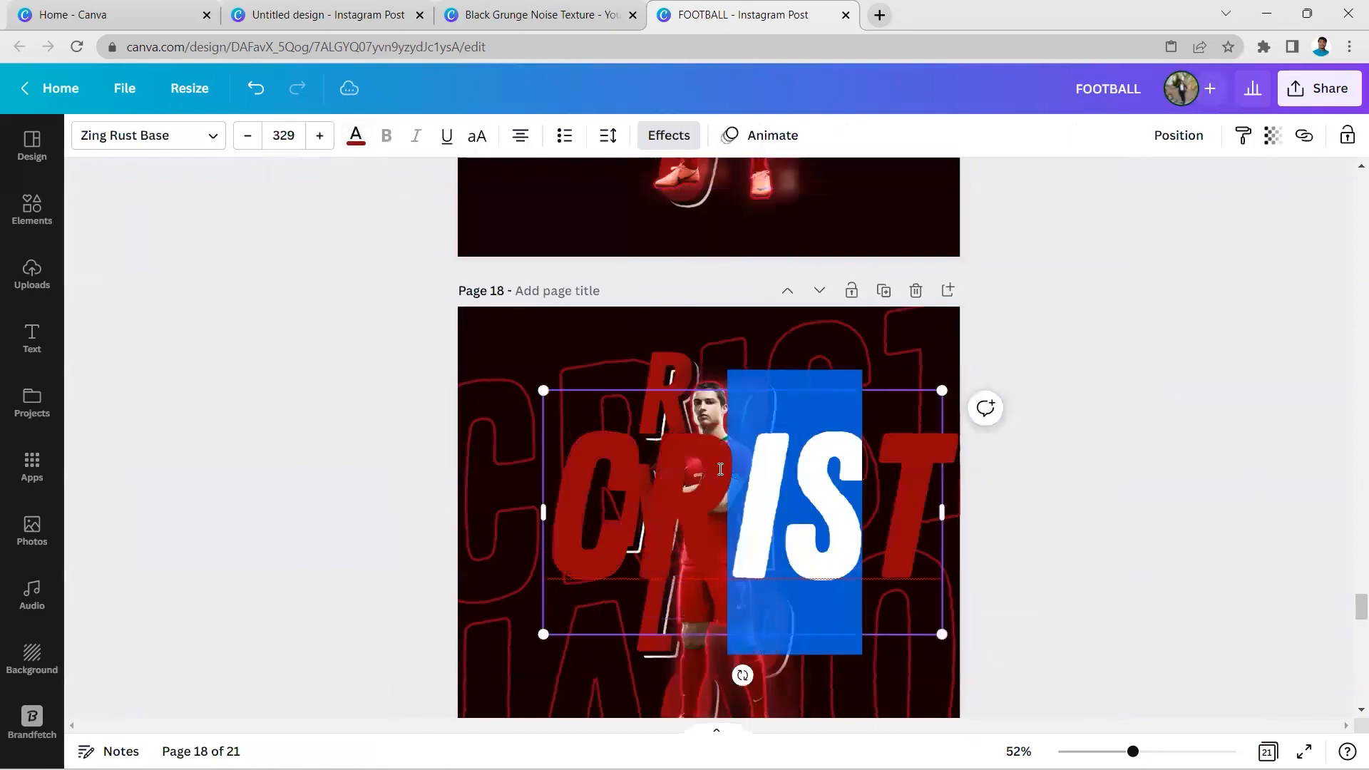
{"action": "left_click", "coordinate": [995, 510]}
{"action": "left_click_drag", "start_coordinate": [825, 526], "coordinate": [699, 466]}
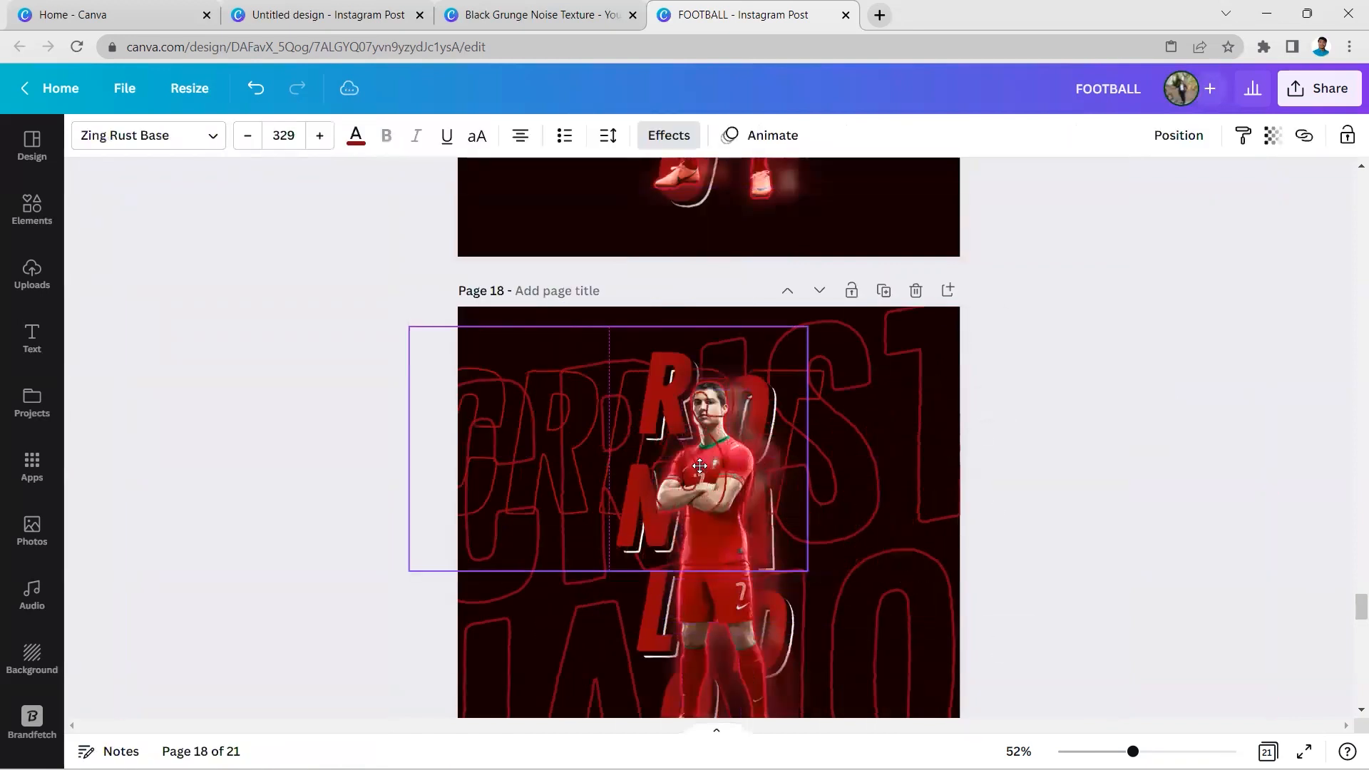
{"action": "left_click_drag", "start_coordinate": [611, 618], "coordinate": [663, 622]}
{"action": "left_click_drag", "start_coordinate": [838, 514], "coordinate": [1040, 543]}
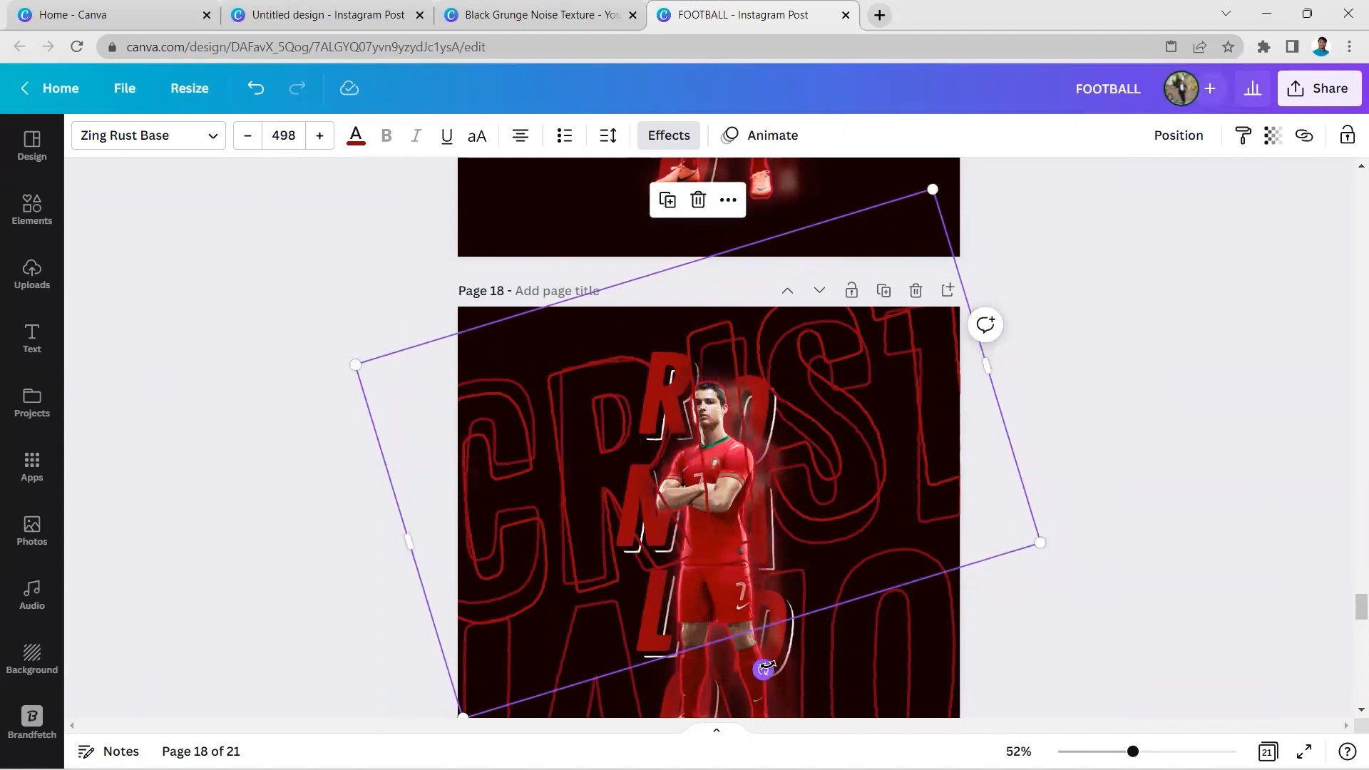
Duplicate the tilted hollow CRIST text and place the copy below the first one.
{"action": "left_click", "coordinate": [673, 202]}
{"action": "left_click_drag", "start_coordinate": [732, 412], "coordinate": [731, 622]}
{"action": "scroll", "coordinate": [706, 488], "scroll_direction": "down", "scroll_amount": 3}
{"action": "left_click_drag", "start_coordinate": [706, 492], "coordinate": [723, 539]}
Delete both newly made hollow CRIST texts from page 18.
{"action": "left_click", "coordinate": [725, 288]}
{"action": "left_click", "coordinate": [646, 268]}
{"action": "left_click", "coordinate": [699, 531]}
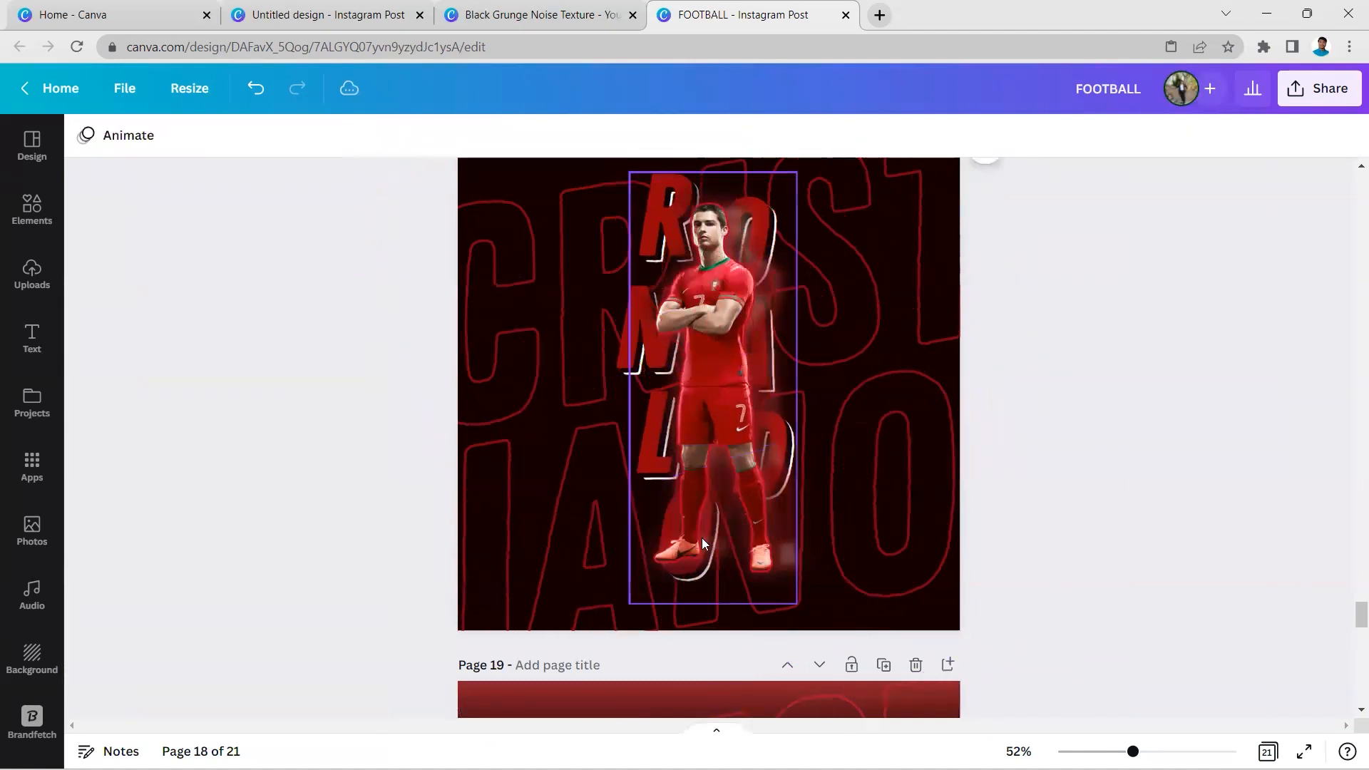
Check the transparency of the lower line of the outline CRISTIANO lettering on page 18, keeping it at 100.
{"action": "scroll", "coordinate": [756, 545], "scroll_direction": "up", "scroll_amount": 3}
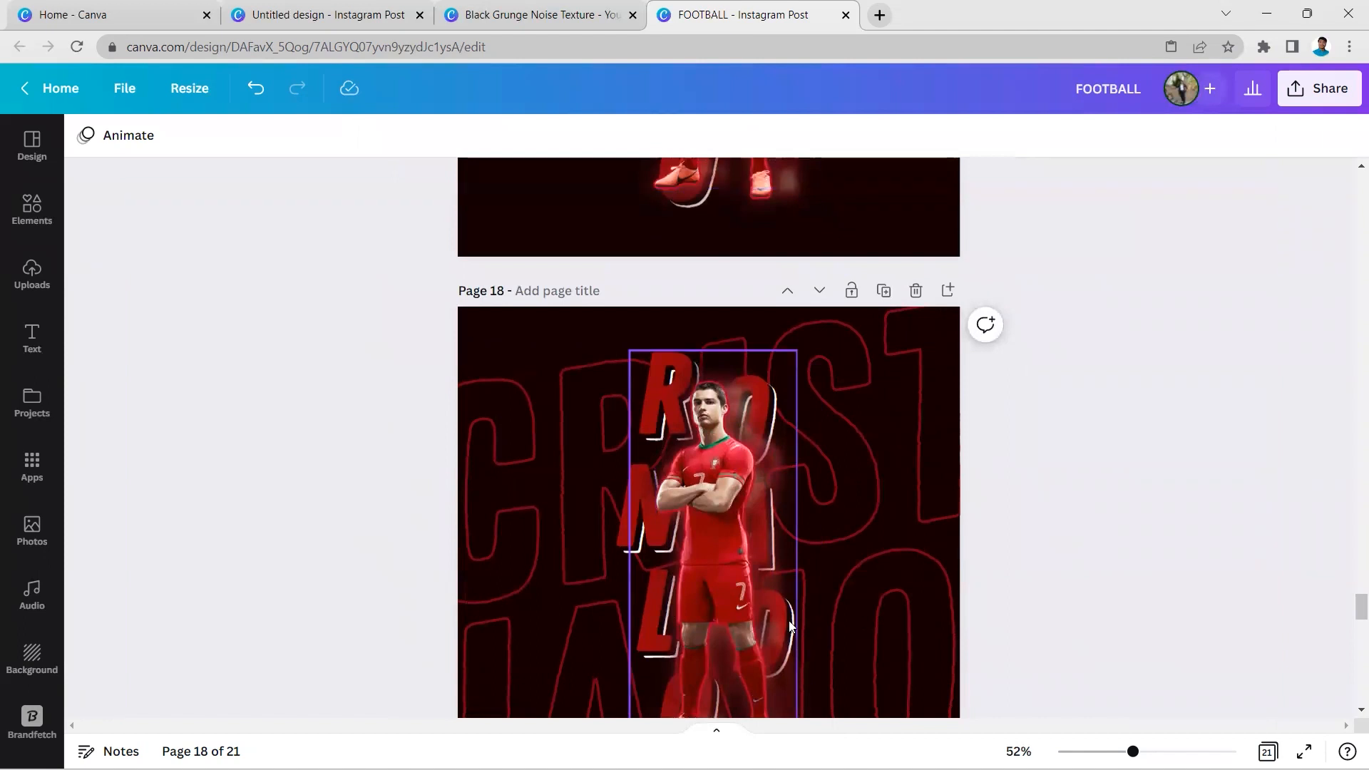
{"action": "scroll", "coordinate": [790, 626], "scroll_direction": "down", "scroll_amount": 3}
{"action": "scroll", "coordinate": [853, 448], "scroll_direction": "up", "scroll_amount": 2}
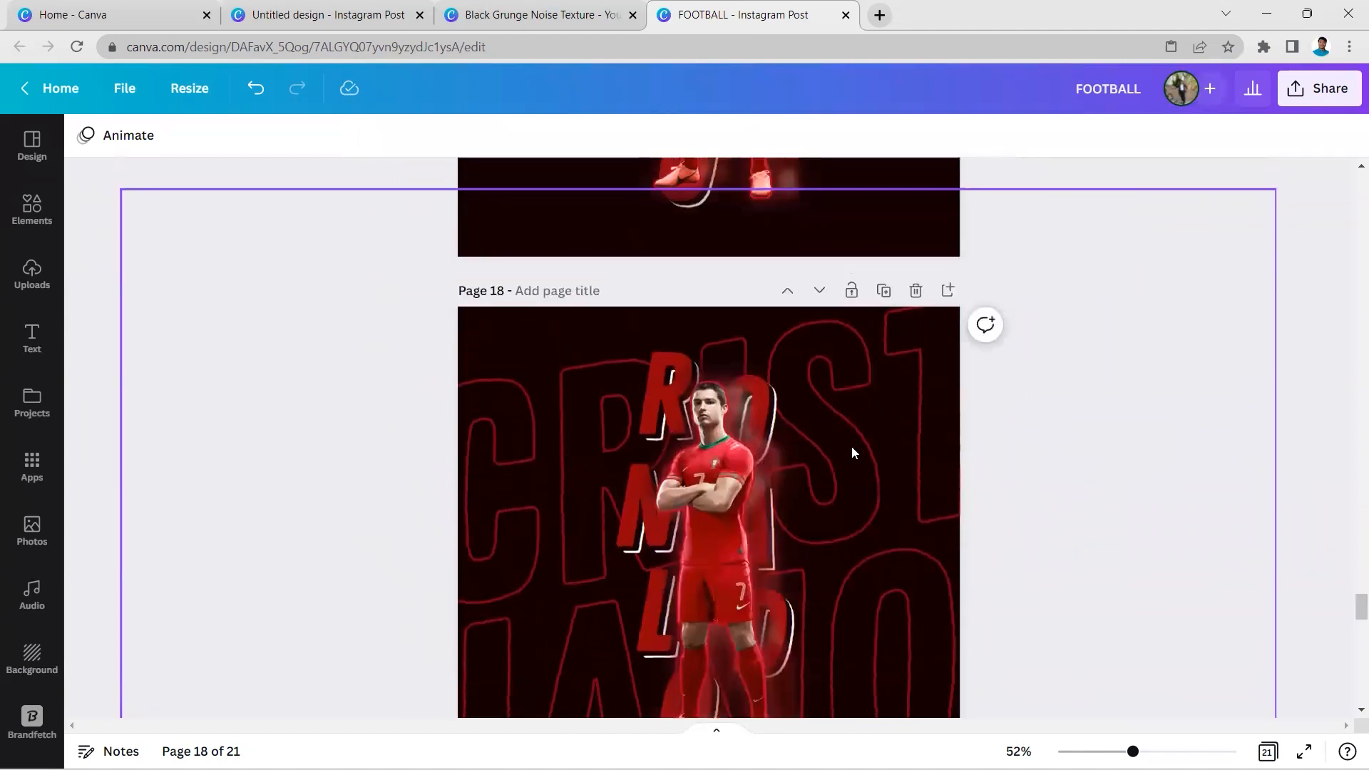
{"action": "scroll", "coordinate": [851, 446], "scroll_direction": "down", "scroll_amount": 1, "text": "ctrl"}
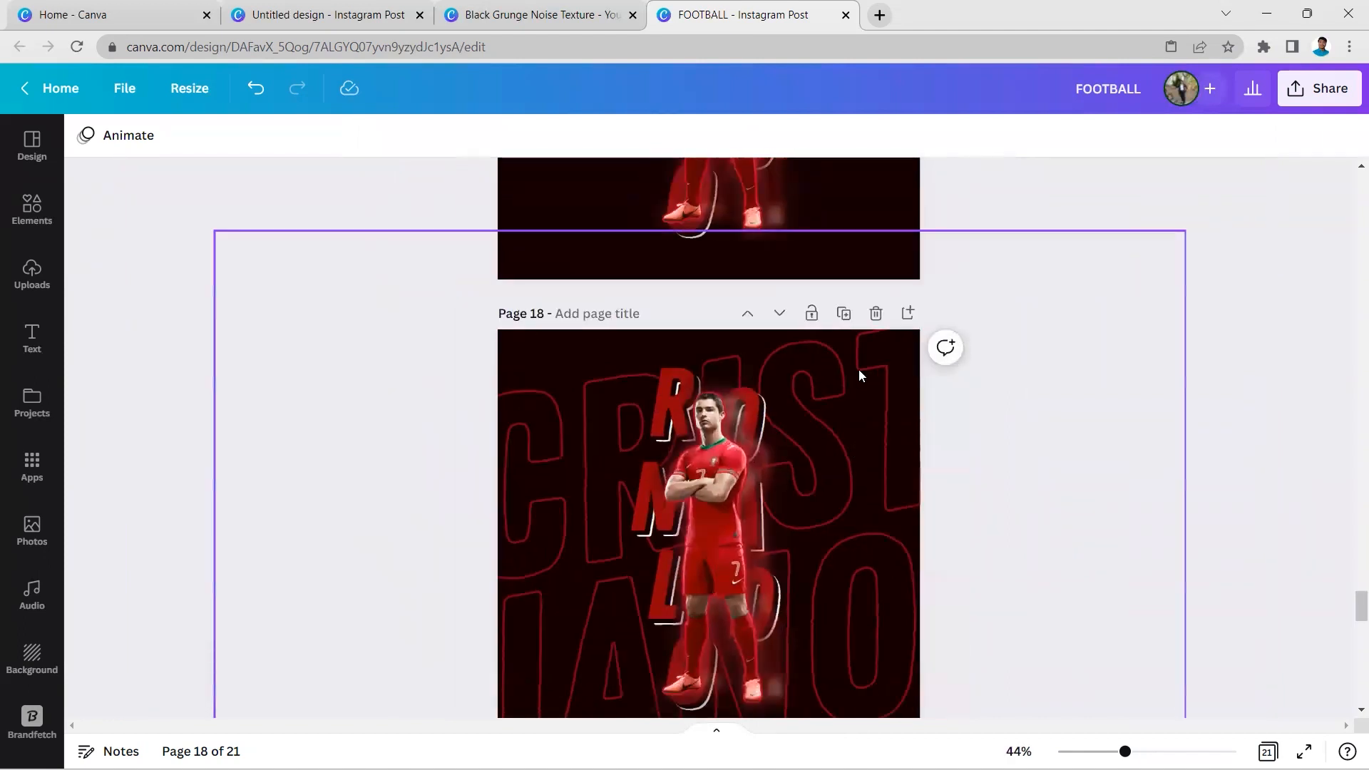
{"action": "scroll", "coordinate": [858, 373], "scroll_direction": "down", "scroll_amount": 3}
{"action": "left_click", "coordinate": [865, 397]}
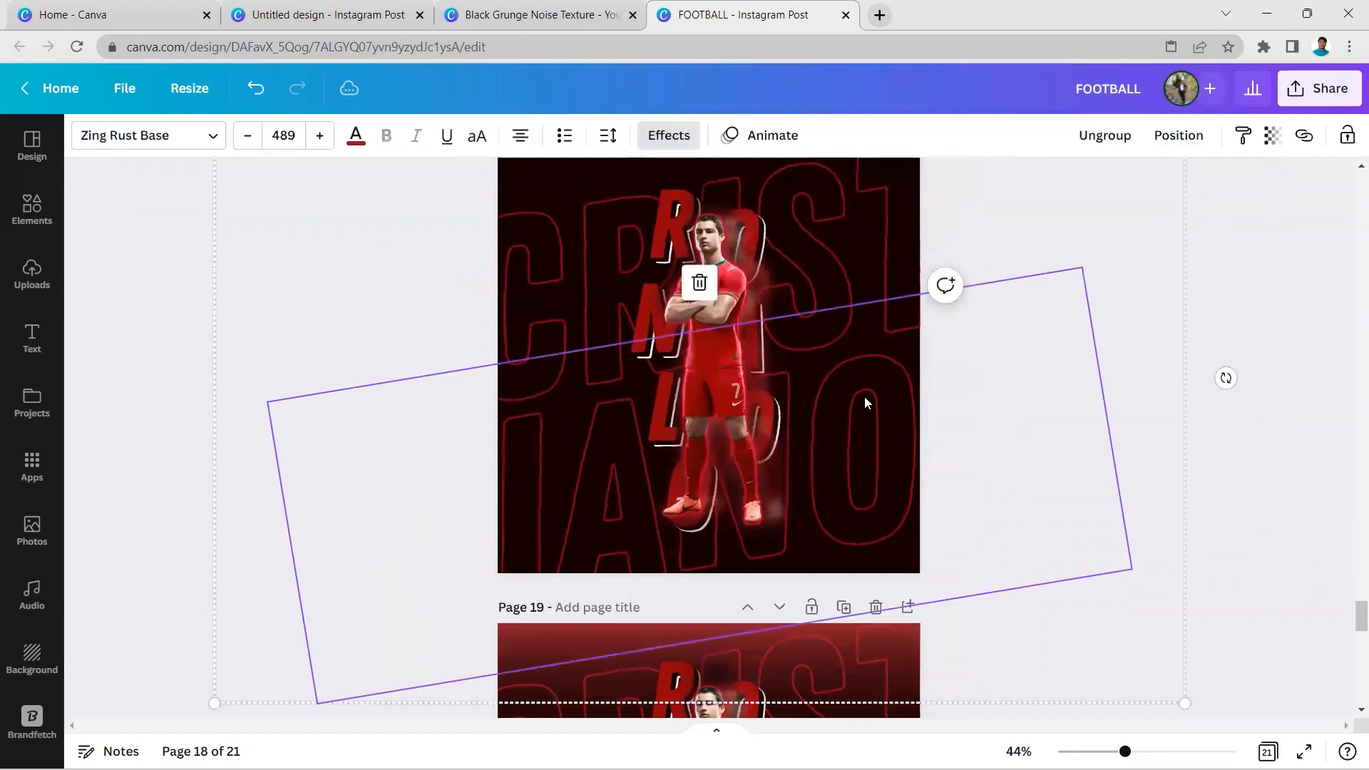
{"action": "left_click", "coordinate": [1271, 135]}
{"action": "scroll", "coordinate": [1212, 267], "scroll_direction": "up", "scroll_amount": 2}
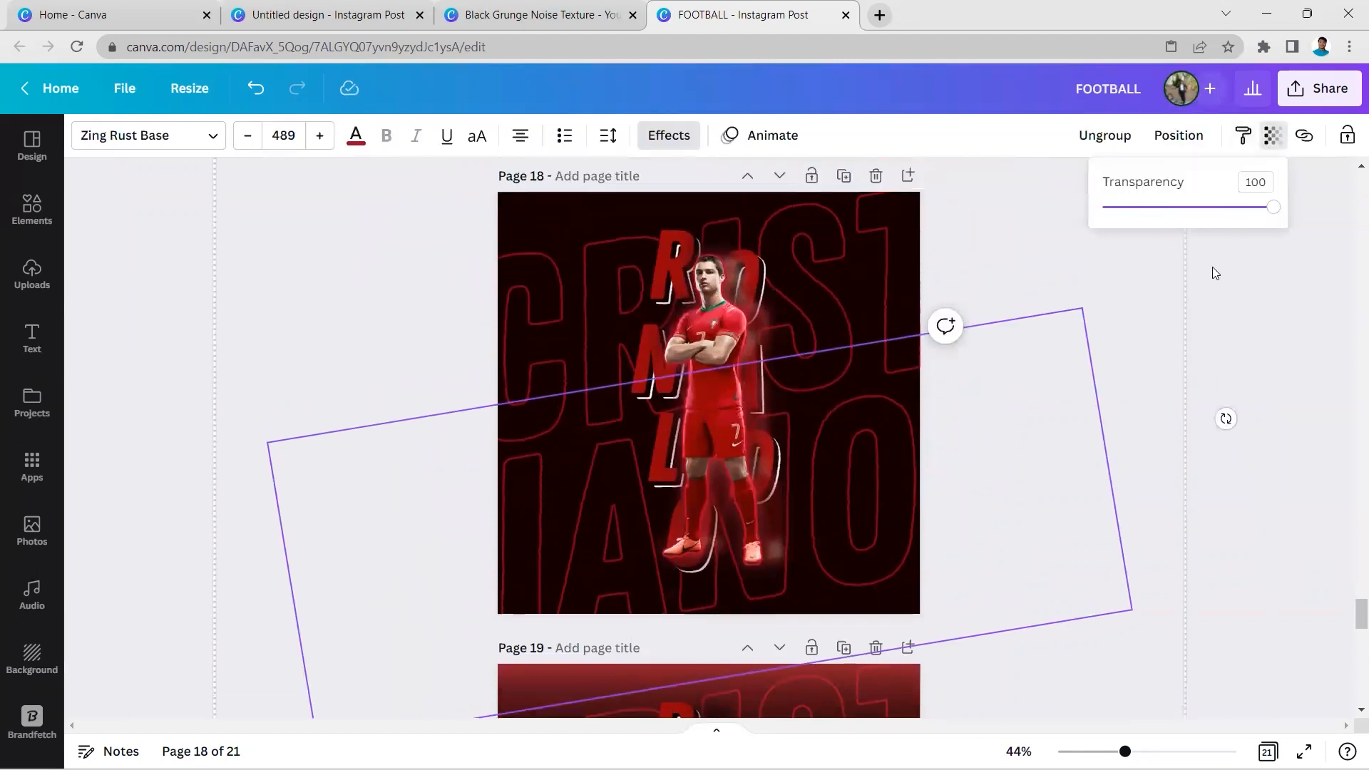
{"action": "mouse_move", "coordinate": [1265, 215]}
{"action": "left_mouse_down"}
{"action": "mouse_move", "coordinate": [1185, 208]}
{"action": "mouse_move", "coordinate": [1283, 210]}
{"action": "left_mouse_up"}
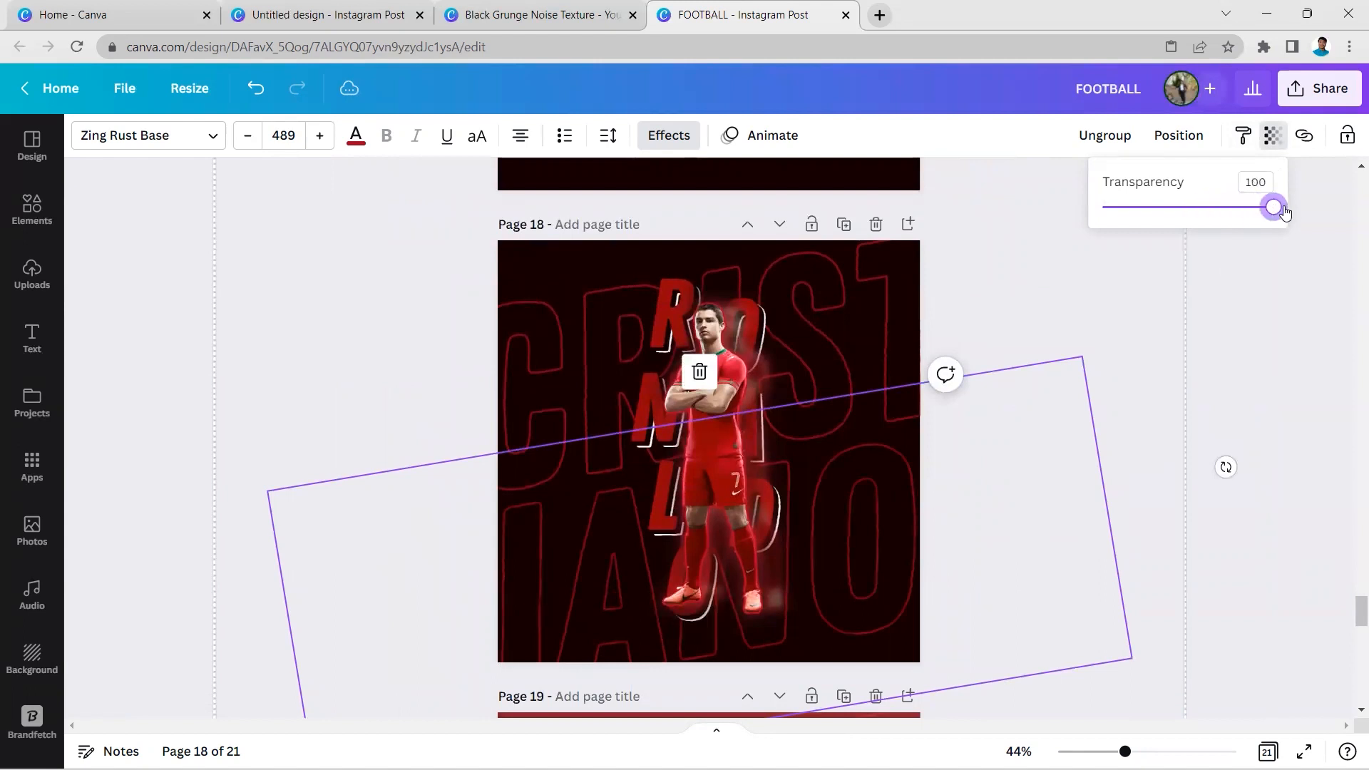
{"action": "left_click", "coordinate": [1256, 339]}
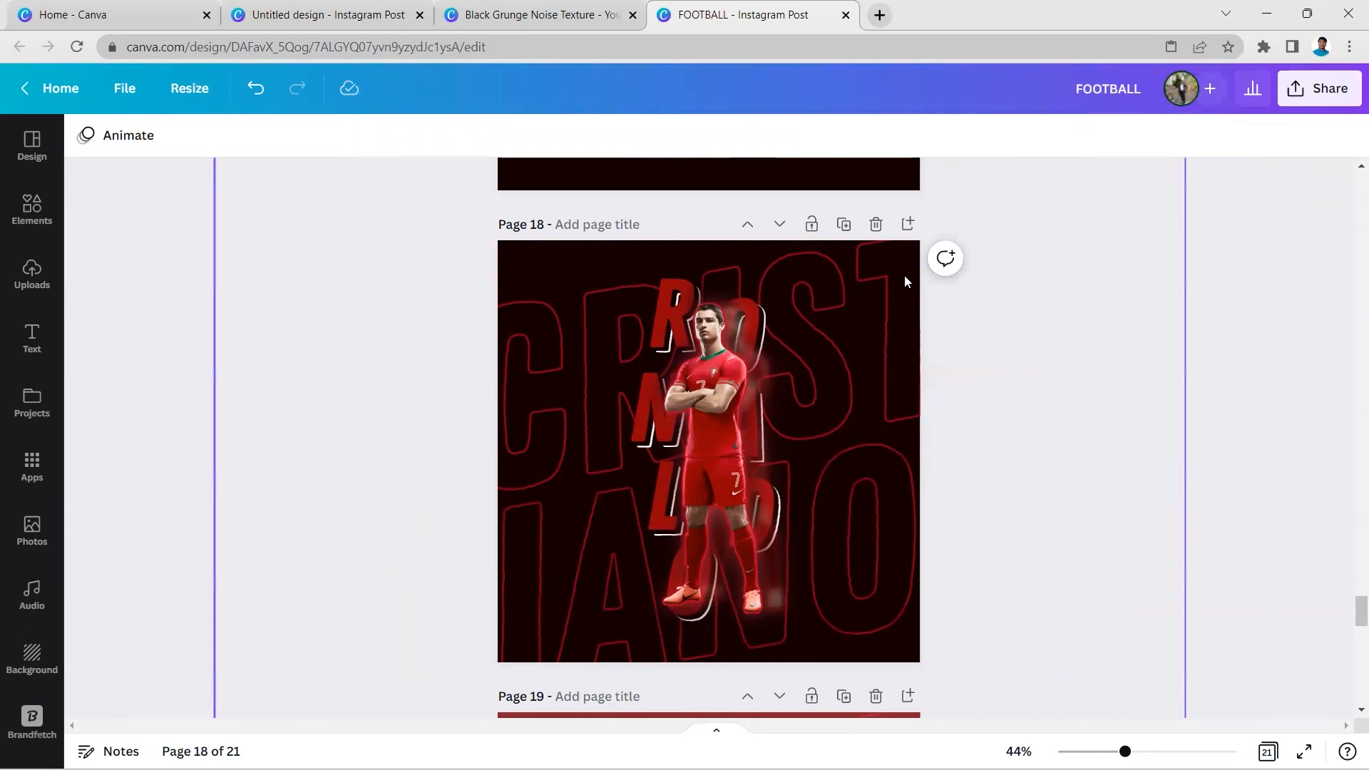
Nudge the grouped outline CRISTIANO lettering on page 18 slightly upwards.
{"action": "left_click", "coordinate": [915, 330]}
{"action": "left_click_drag", "start_coordinate": [919, 426], "coordinate": [918, 487]}
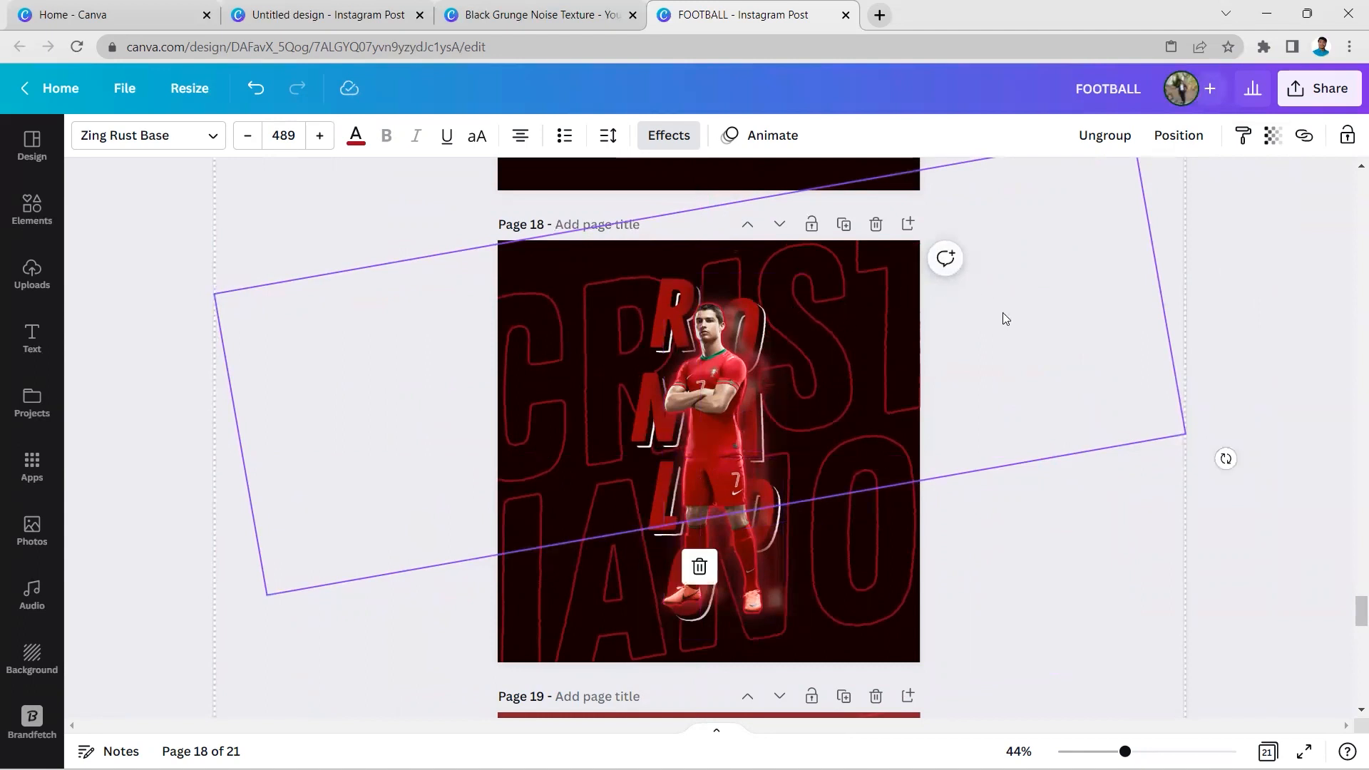
{"action": "left_click", "coordinate": [1224, 418]}
Nudge the red gradient overlay along the upper edge of page 19 slightly to the left.
{"action": "scroll", "coordinate": [1244, 385], "scroll_direction": "down", "scroll_amount": 8}
{"action": "scroll", "coordinate": [1241, 395], "scroll_direction": "up", "scroll_amount": 2}
{"action": "left_click", "coordinate": [796, 309]}
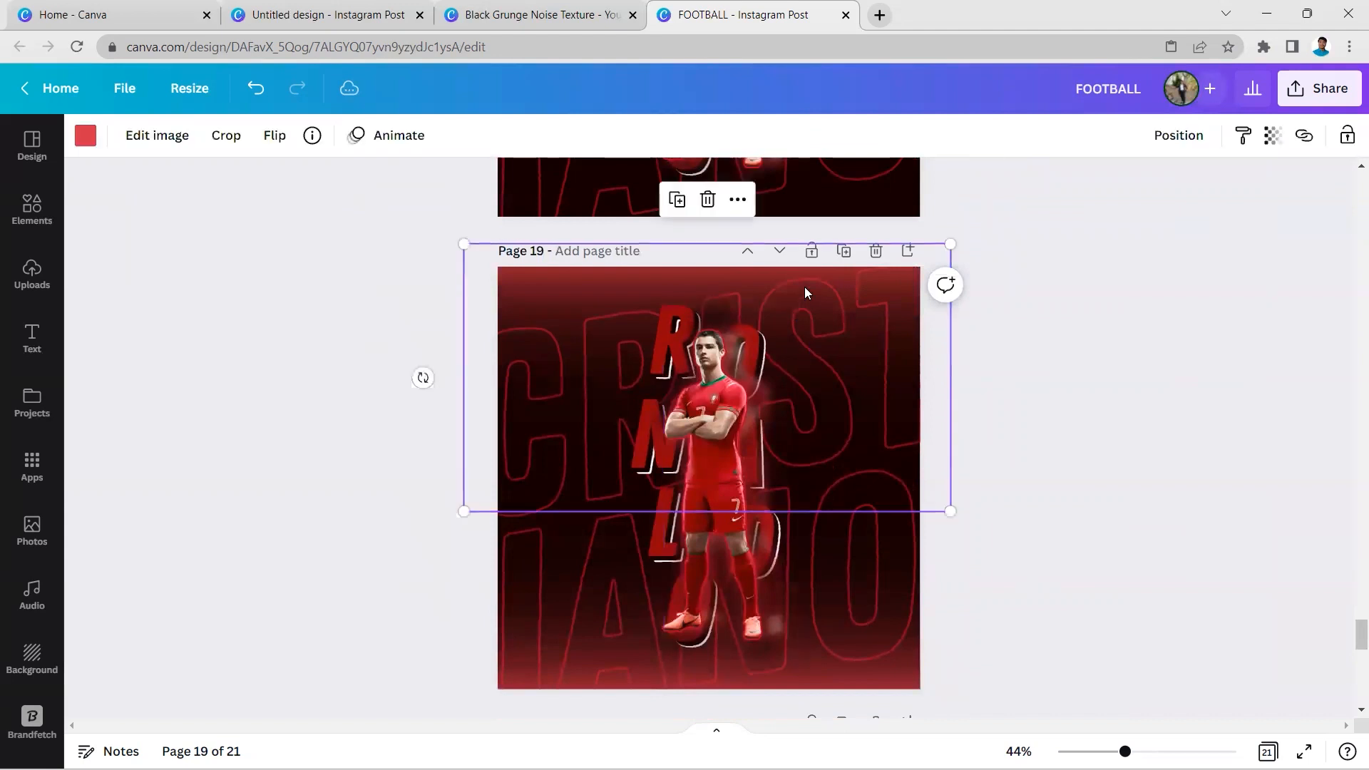
{"action": "mouse_move", "coordinate": [613, 280]}
{"action": "left_mouse_down"}
{"action": "mouse_move", "coordinate": [606, 254]}
{"action": "mouse_move", "coordinate": [607, 280]}
{"action": "left_mouse_up"}
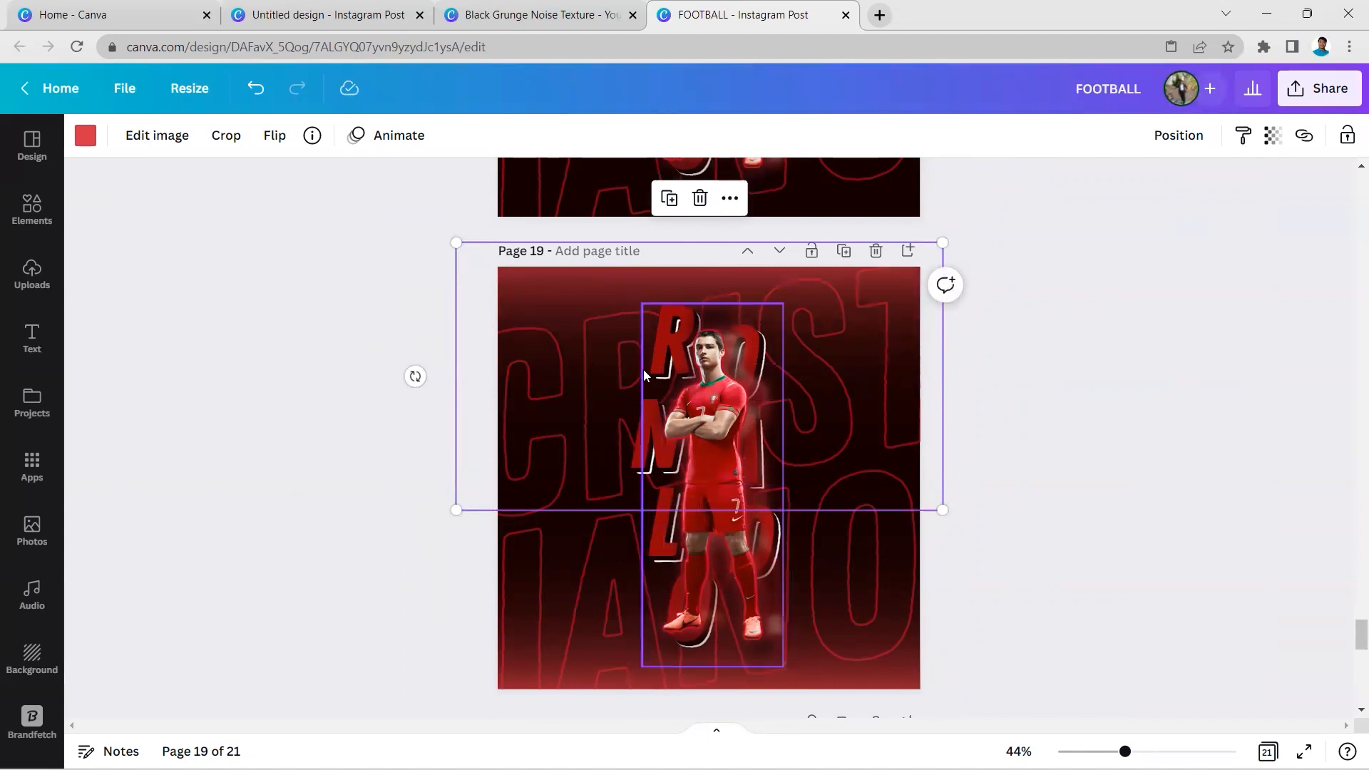
{"action": "scroll", "coordinate": [546, 452], "scroll_direction": "up", "scroll_amount": 5}
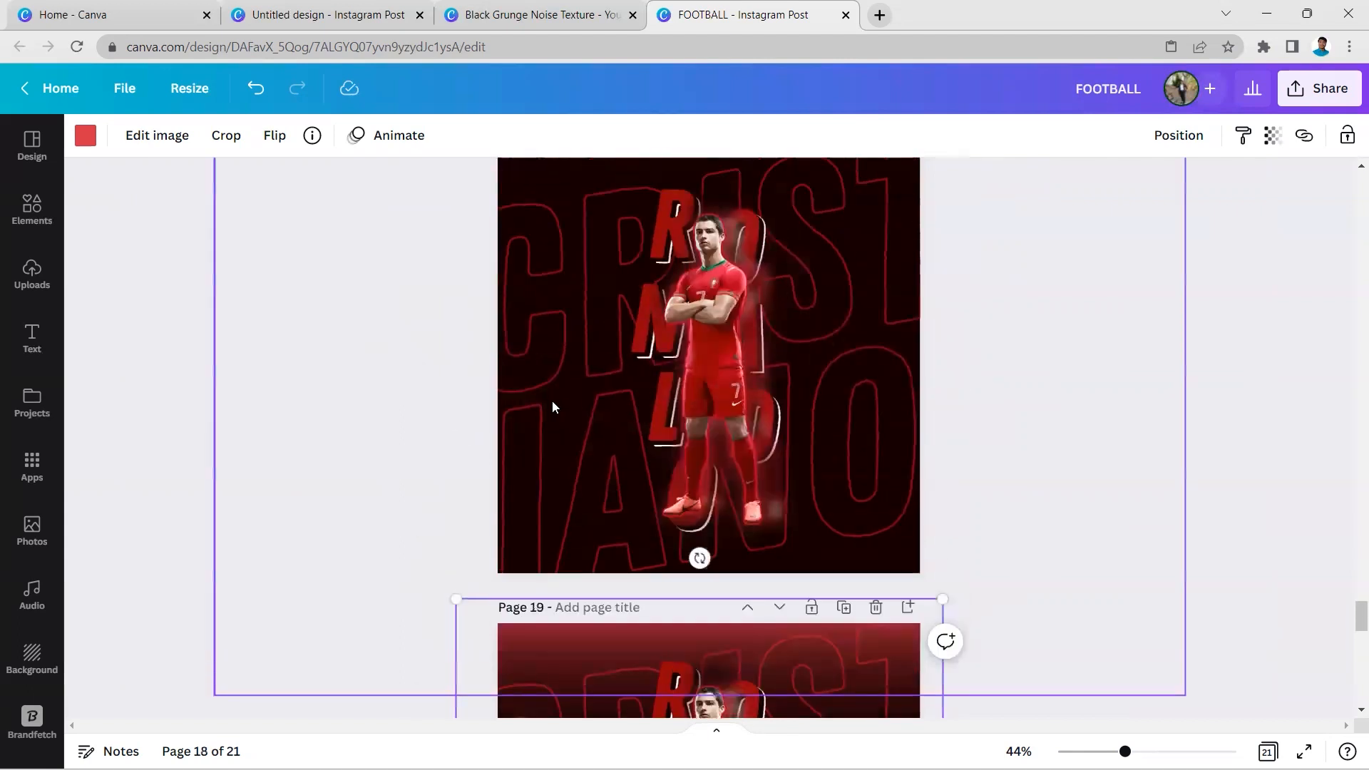
Check the custom colour code of the red gradient overlay along the upper edge of page 19.
{"action": "left_click", "coordinate": [550, 395]}
{"action": "scroll", "coordinate": [548, 394], "scroll_direction": "up", "scroll_amount": 4}
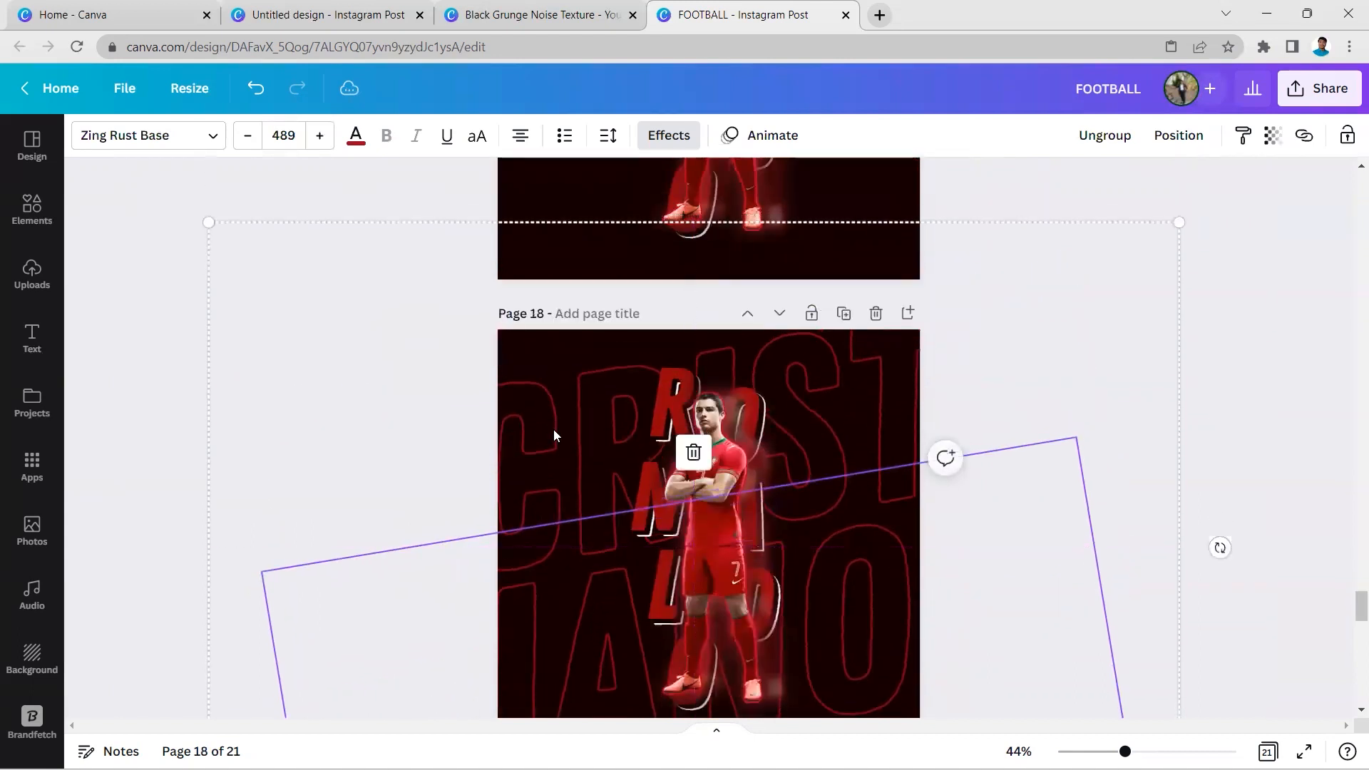
{"action": "scroll", "coordinate": [553, 430], "scroll_direction": "down", "scroll_amount": 6}
{"action": "left_click", "coordinate": [572, 437]}
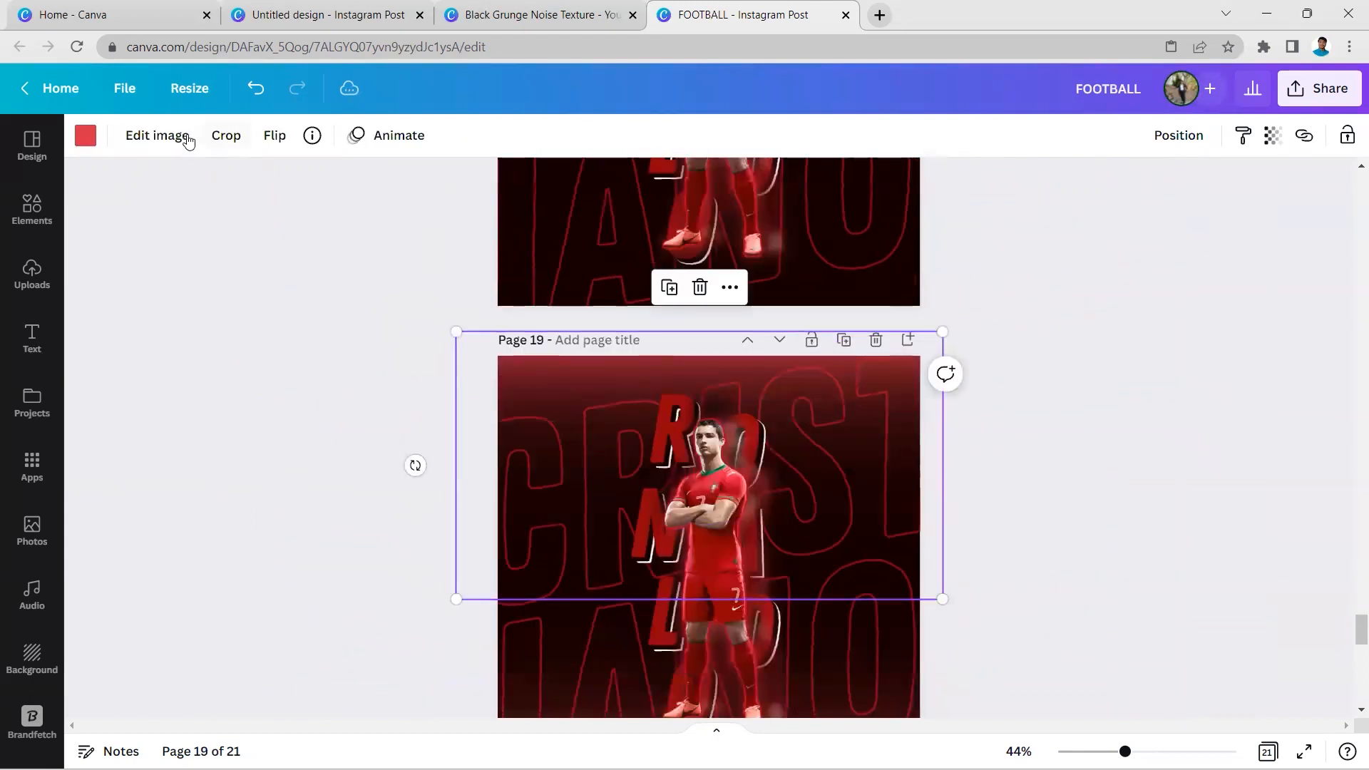
{"action": "left_click", "coordinate": [86, 136]}
{"action": "left_click", "coordinate": [104, 223]}
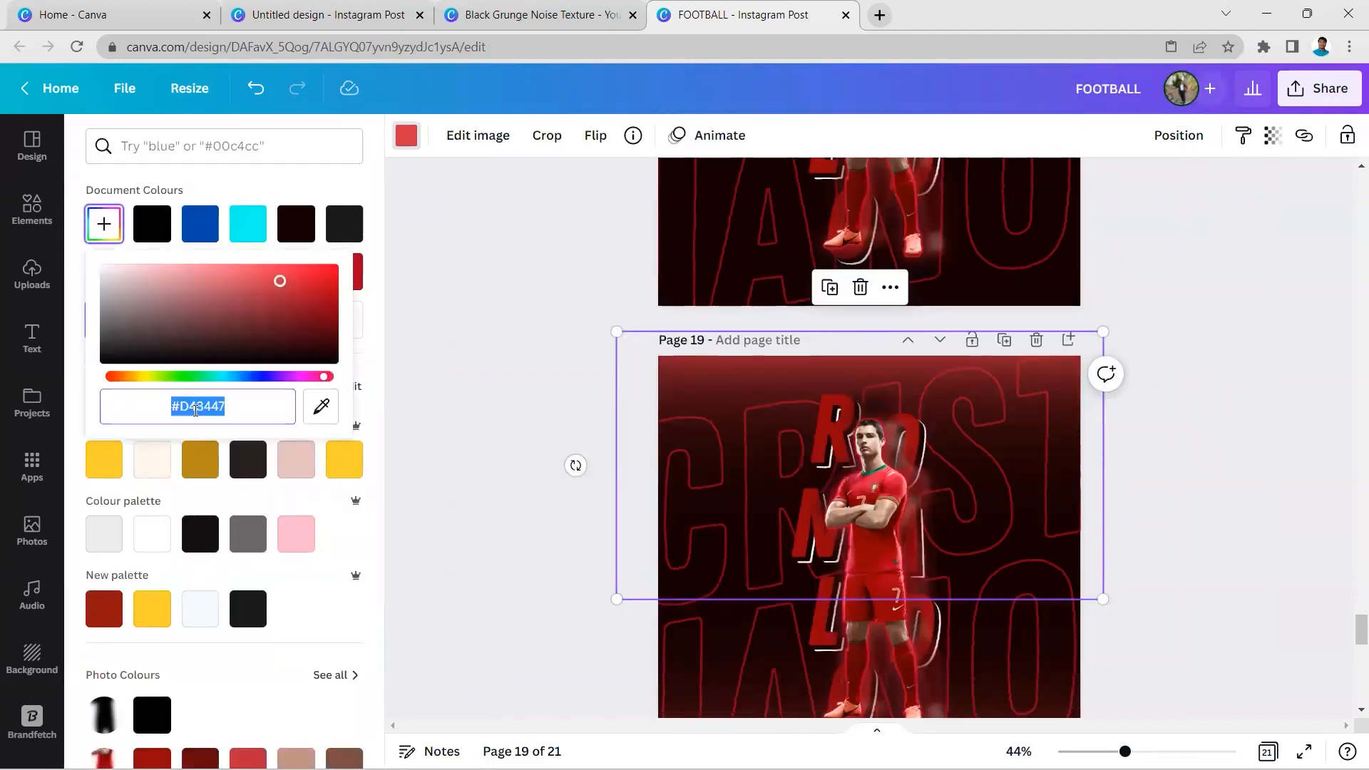
{"action": "left_click", "coordinate": [238, 412]}
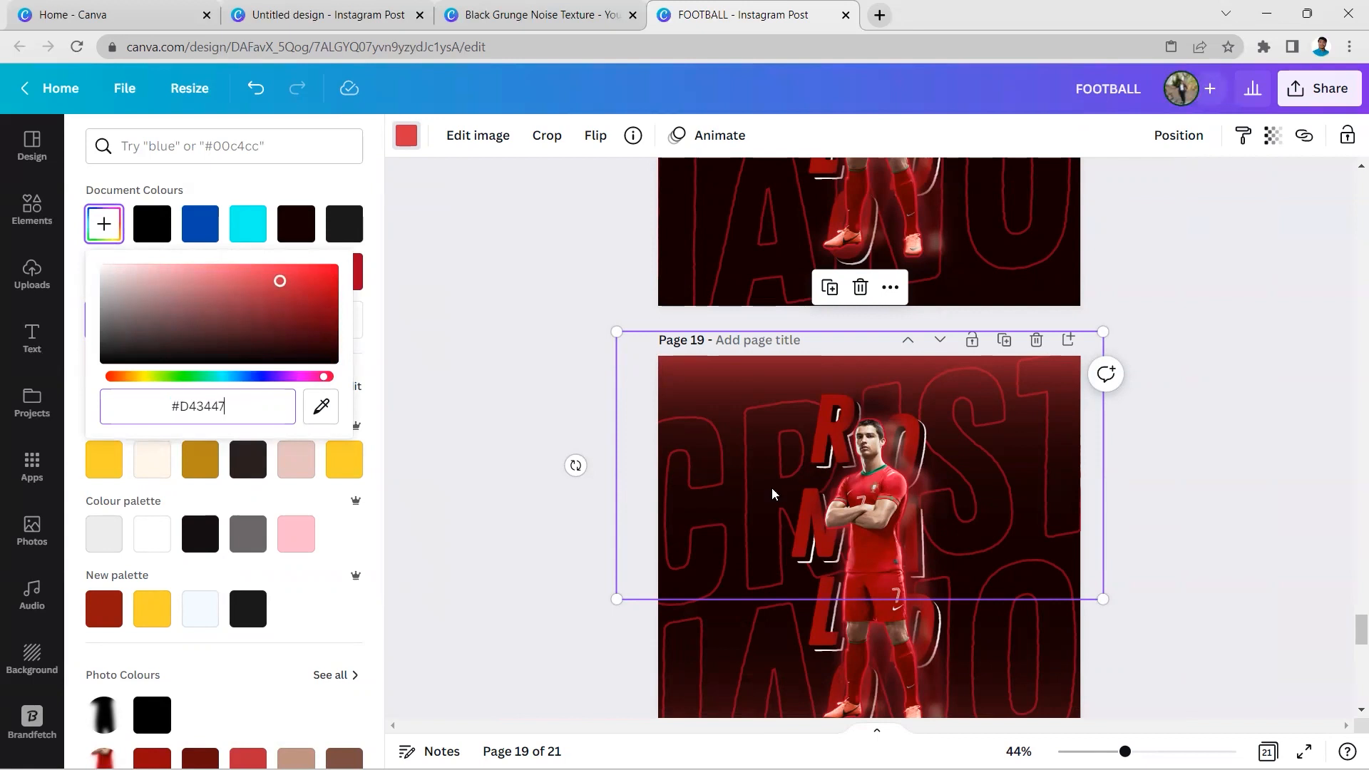
{"action": "left_click", "coordinate": [563, 481]}
Nudge the red gradient overlay along the upper edge of page 19 slightly to the right.
{"action": "scroll", "coordinate": [873, 313], "scroll_direction": "down", "scroll_amount": 3}
{"action": "scroll", "coordinate": [875, 319], "scroll_direction": "up", "scroll_amount": 2}
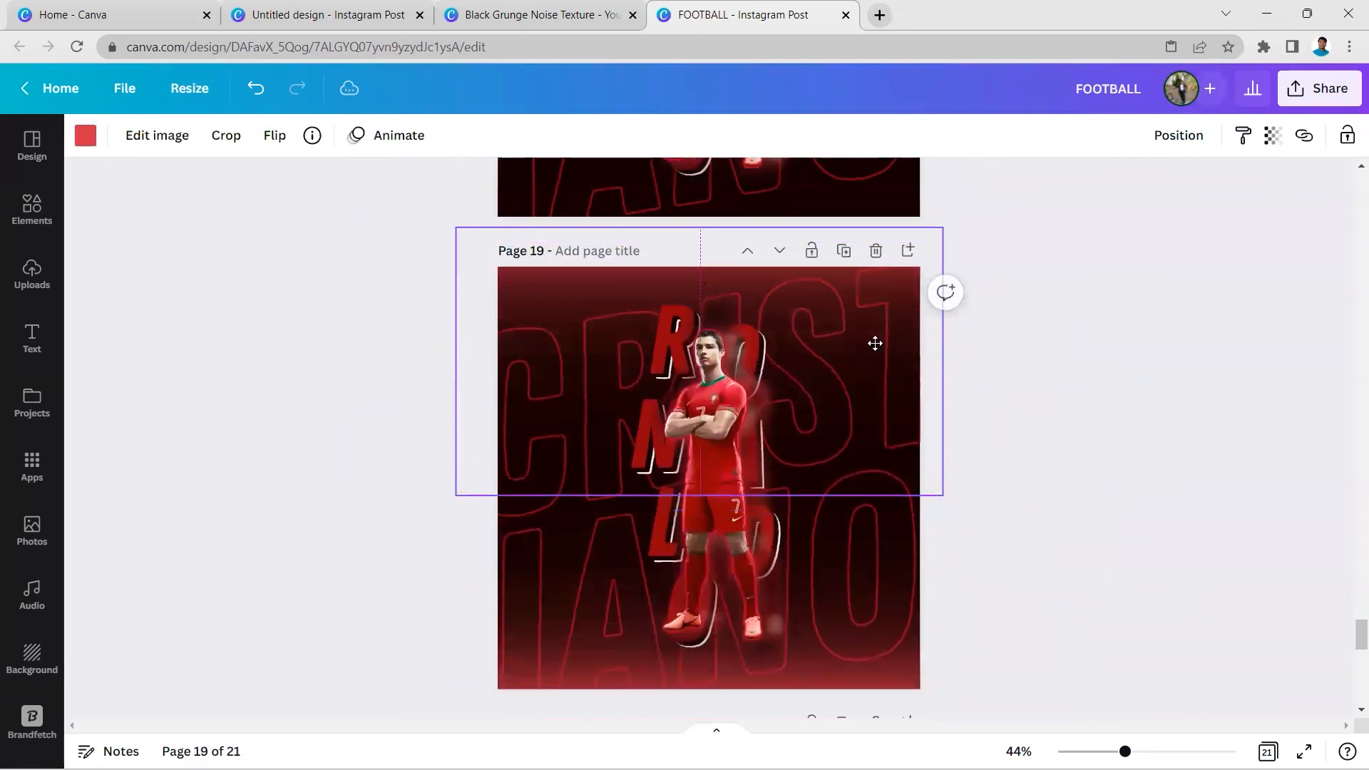
{"action": "scroll", "coordinate": [874, 365], "scroll_direction": "down", "scroll_amount": 2}
{"action": "left_click_drag", "start_coordinate": [872, 367], "coordinate": [846, 463]}
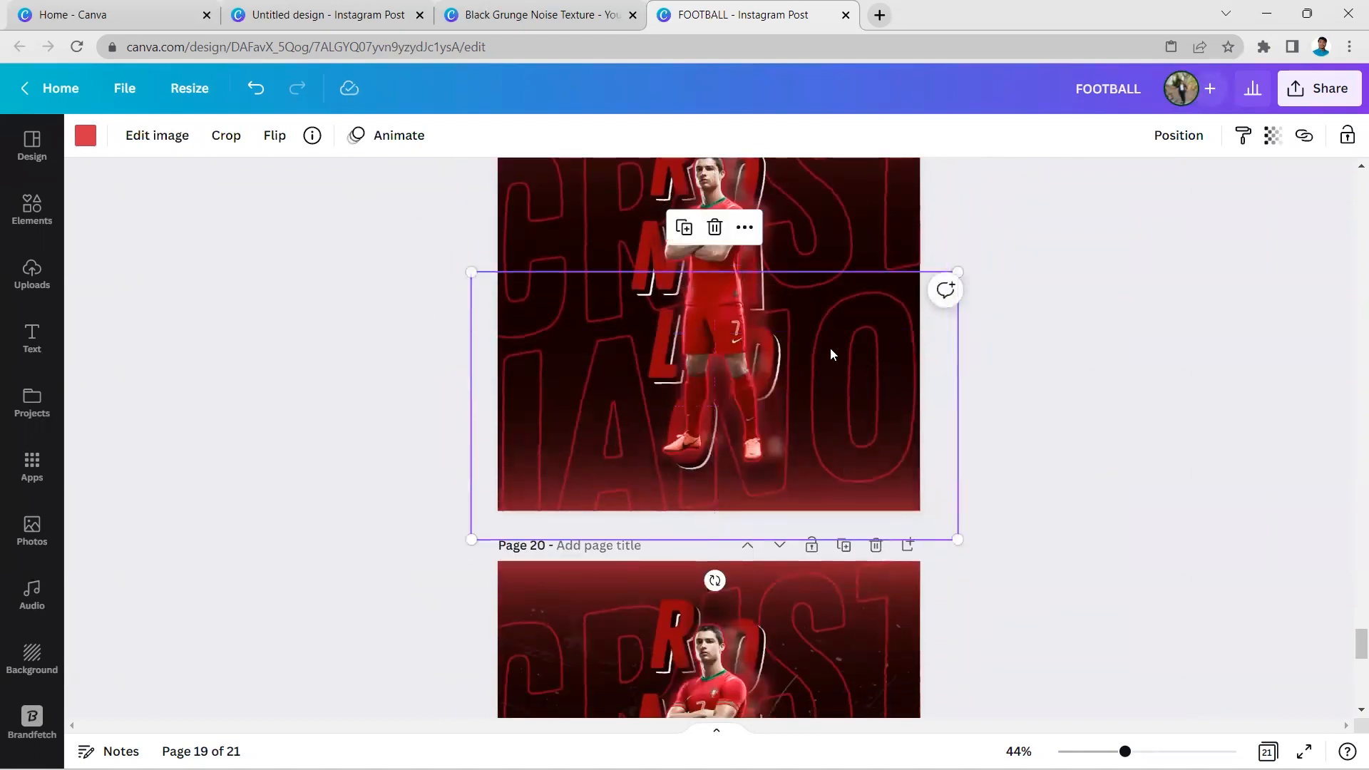
{"action": "scroll", "coordinate": [822, 494], "scroll_direction": "up", "scroll_amount": 4}
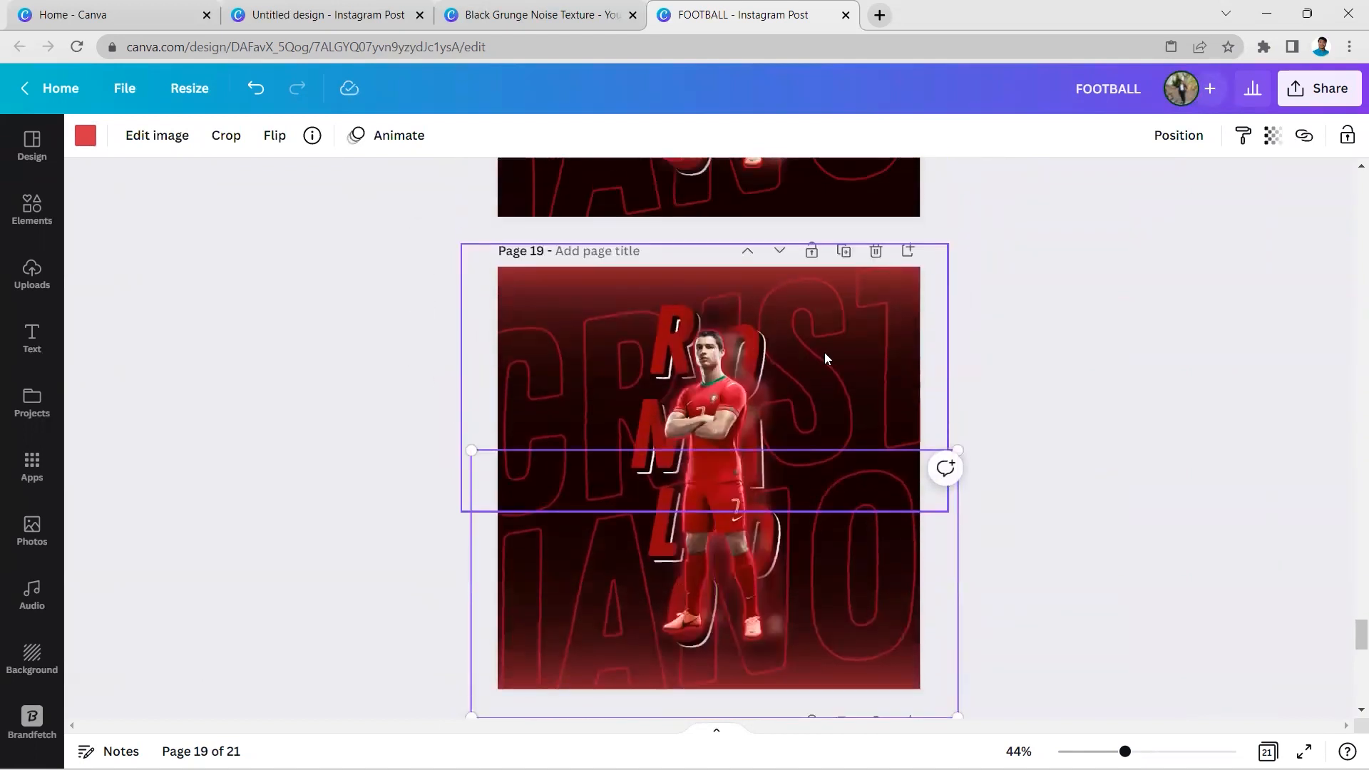
{"action": "left_click", "coordinate": [1068, 427]}
Add the recently used black speckled grunge texture to page 20 and enlarge it to cover the whole poster.
{"action": "scroll", "coordinate": [1067, 422], "scroll_direction": "down", "scroll_amount": 12}
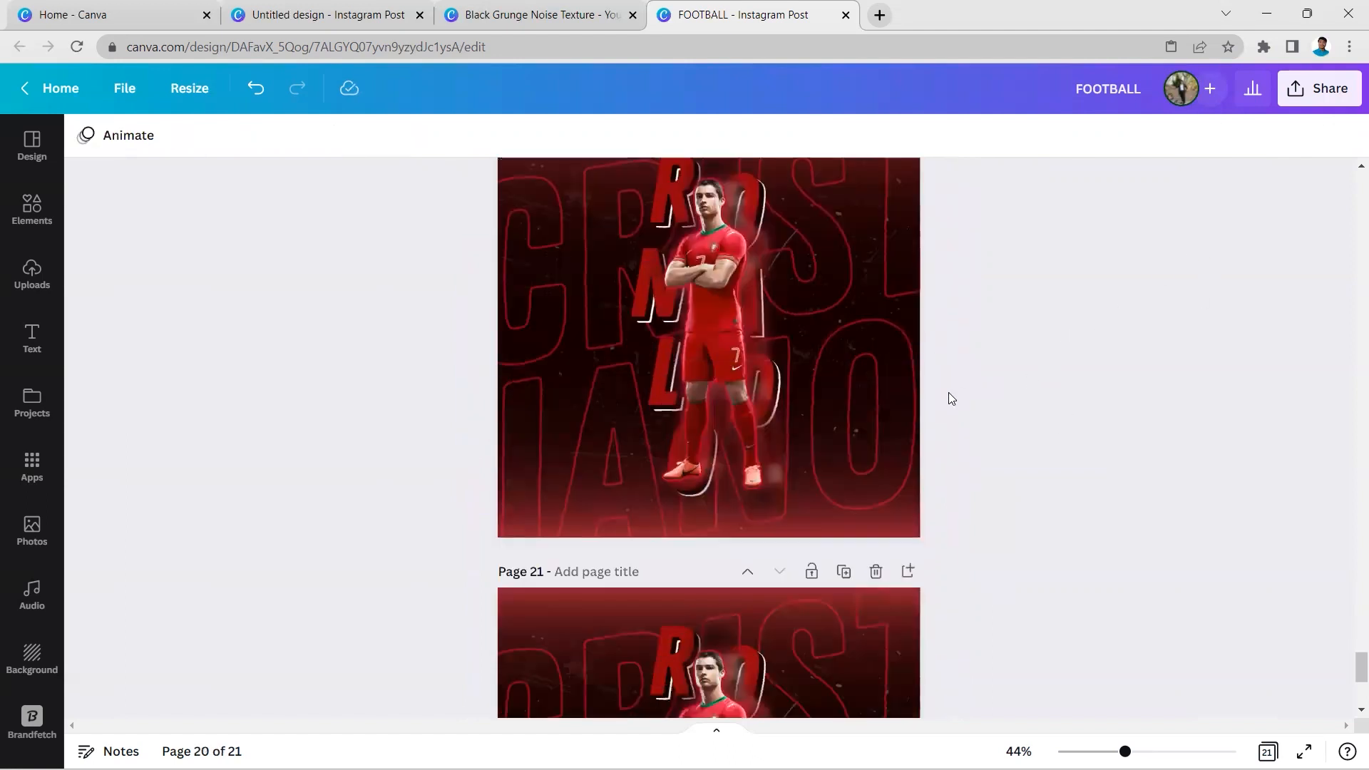
{"action": "scroll", "coordinate": [949, 398], "scroll_direction": "up", "scroll_amount": 2, "text": "ctrl"}
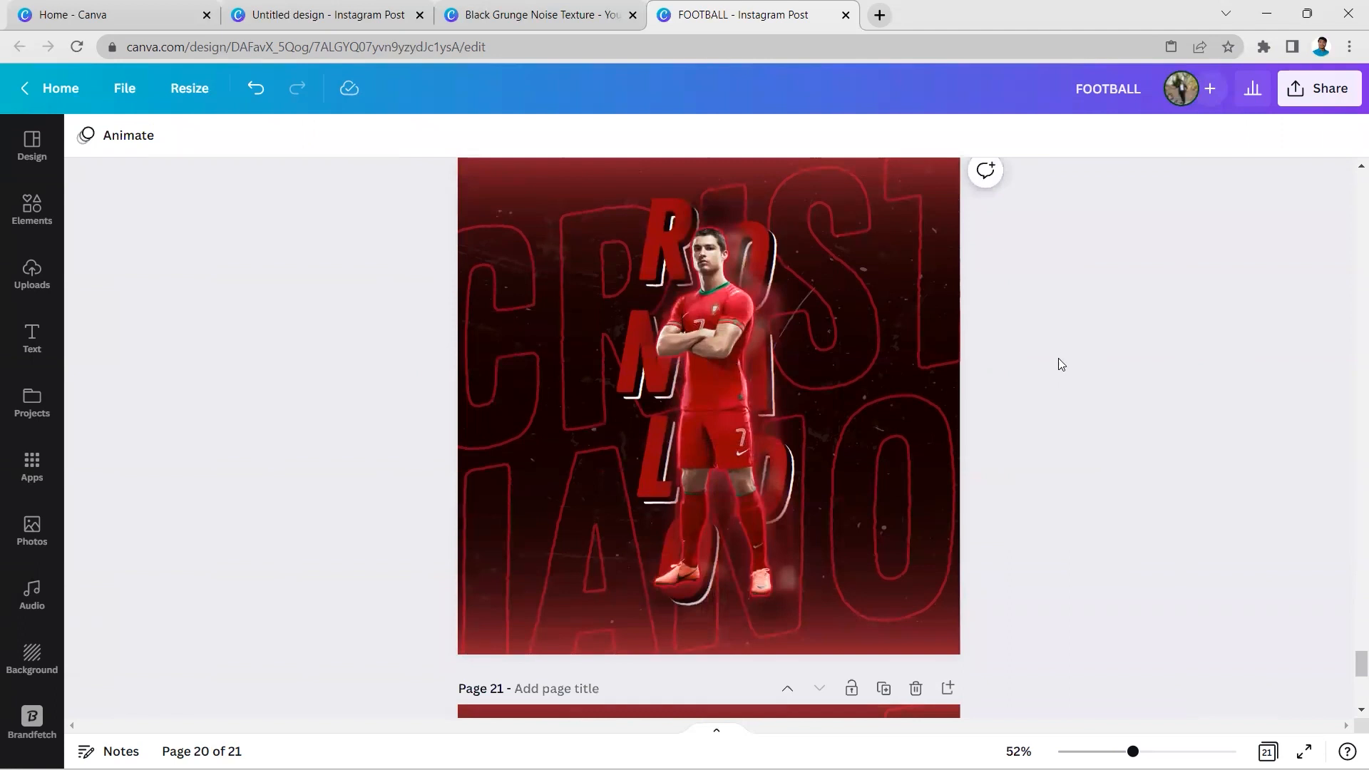
{"action": "left_click", "coordinate": [41, 220]}
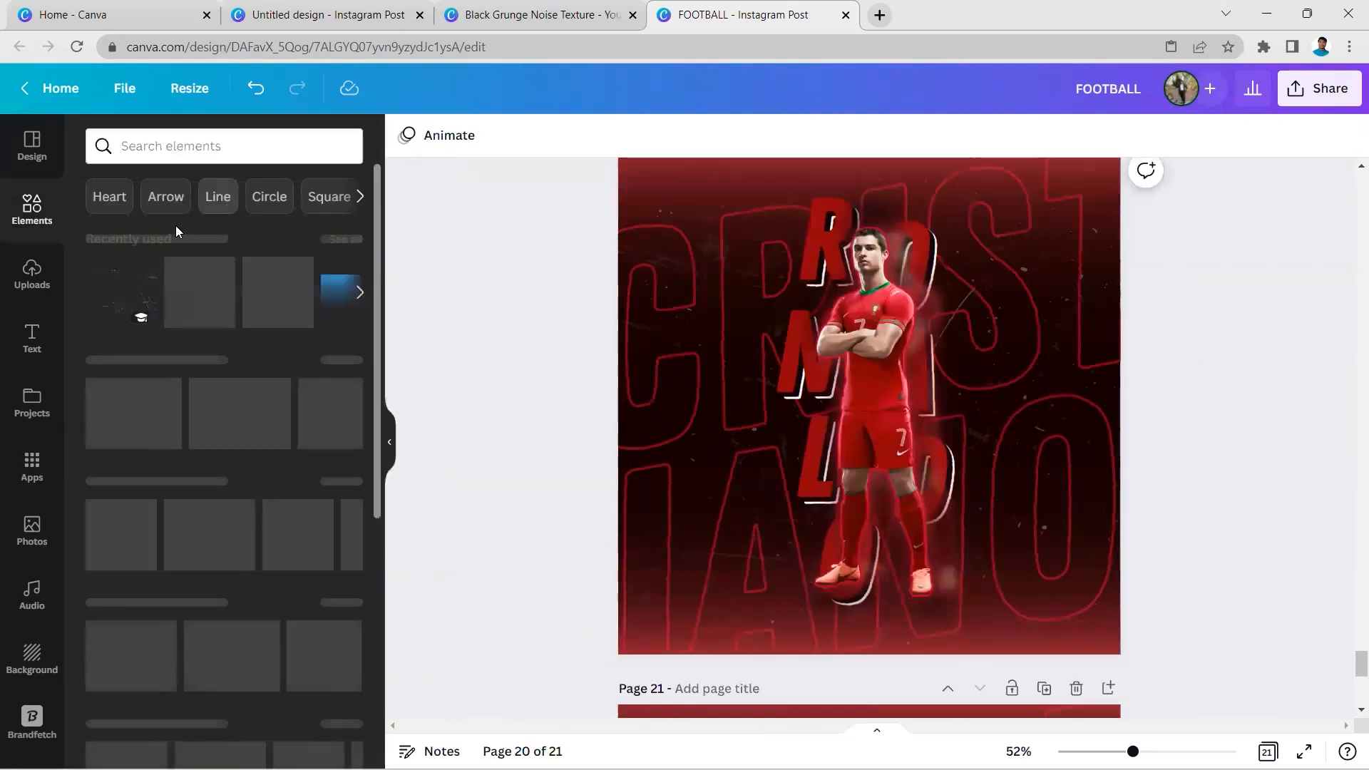
{"action": "left_click", "coordinate": [205, 298]}
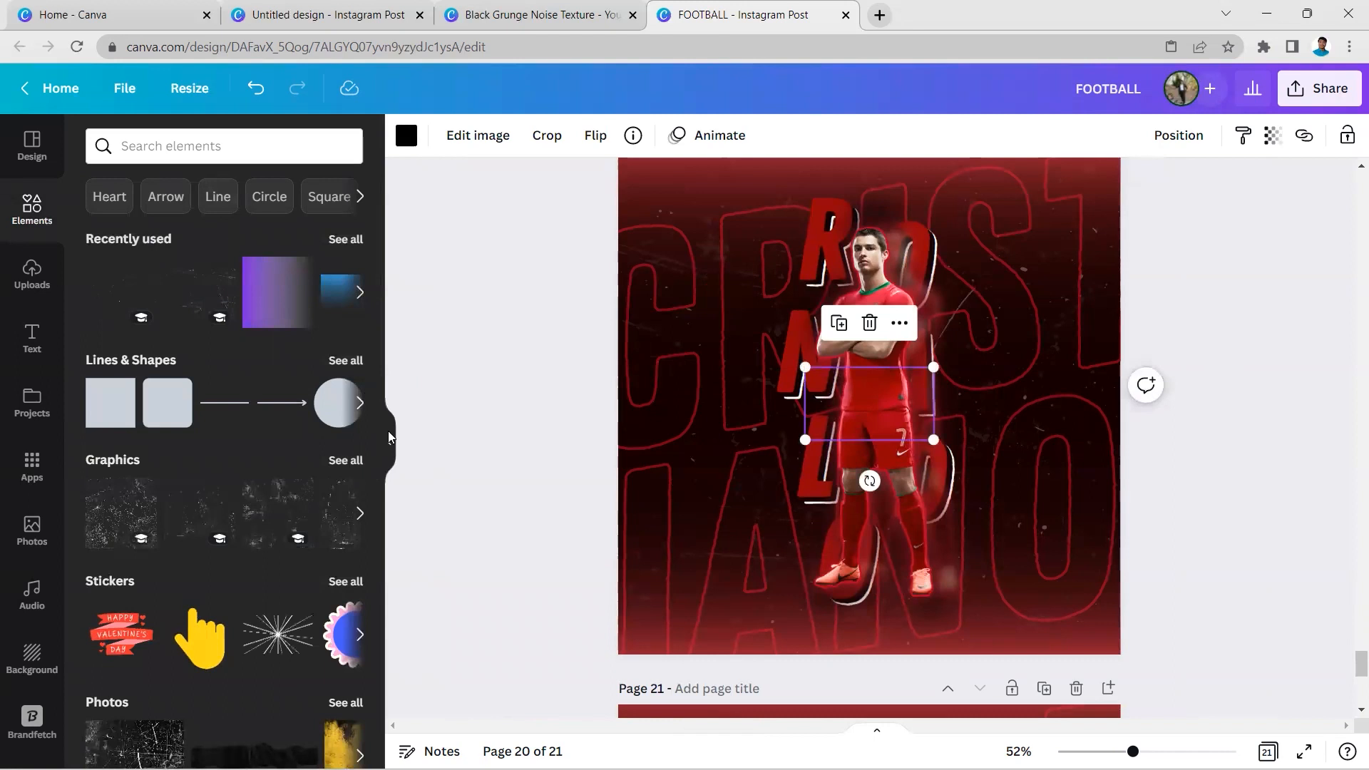
{"action": "left_click", "coordinate": [390, 442]}
{"action": "left_click_drag", "start_coordinate": [773, 440], "coordinate": [1329, 718]}
{"action": "left_click_drag", "start_coordinate": [646, 368], "coordinate": [298, 171]}
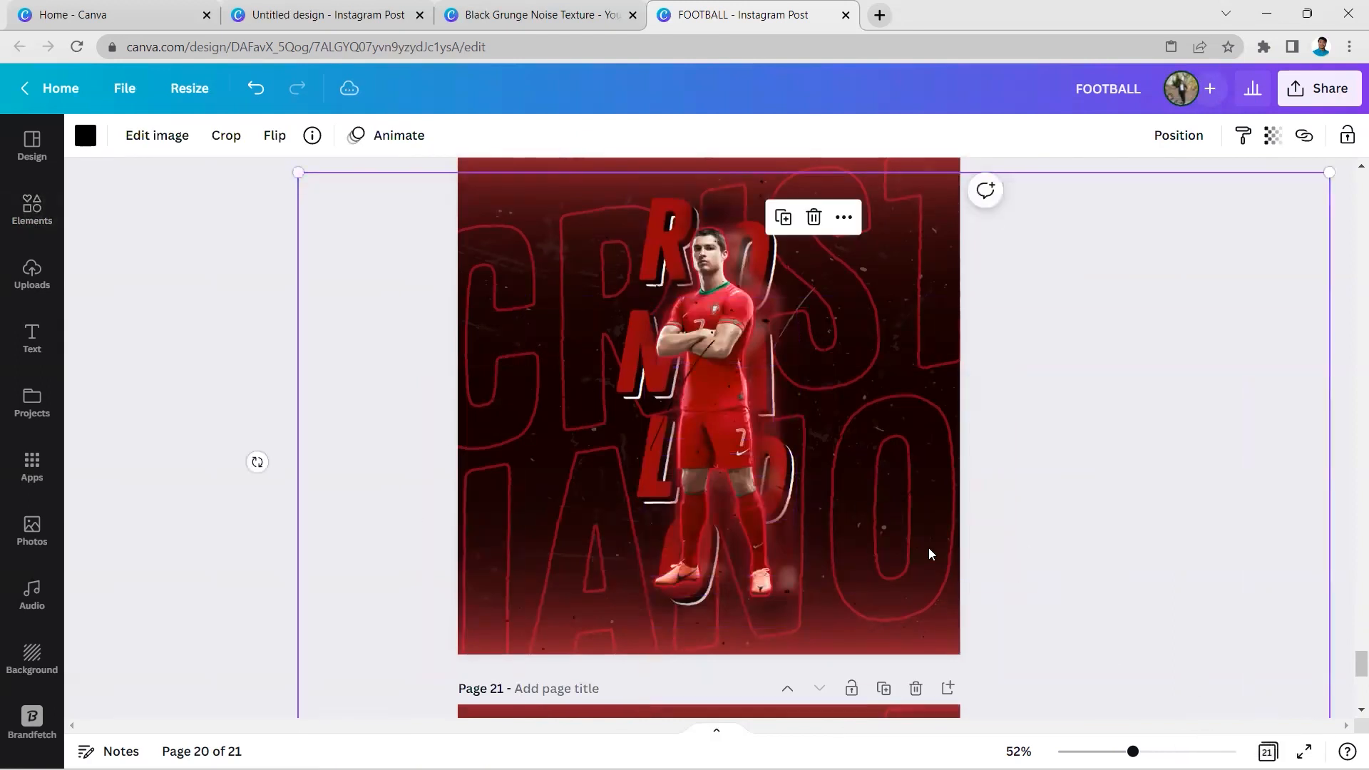
{"action": "scroll", "coordinate": [931, 556], "scroll_direction": "up", "scroll_amount": 1}
{"action": "left_click_drag", "start_coordinate": [967, 636], "coordinate": [940, 561]}
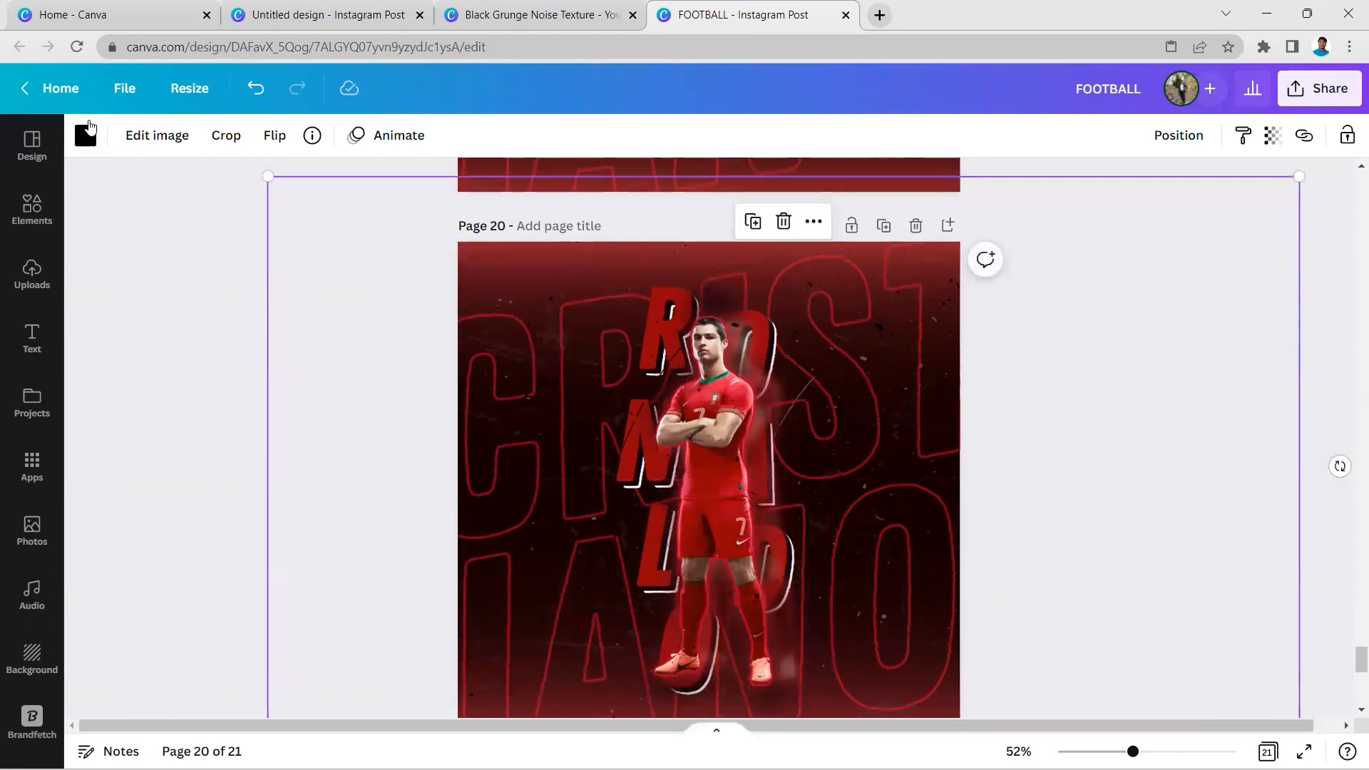
Recolour the speckled grunge texture on page 20 to white.
{"action": "left_click", "coordinate": [85, 135]}
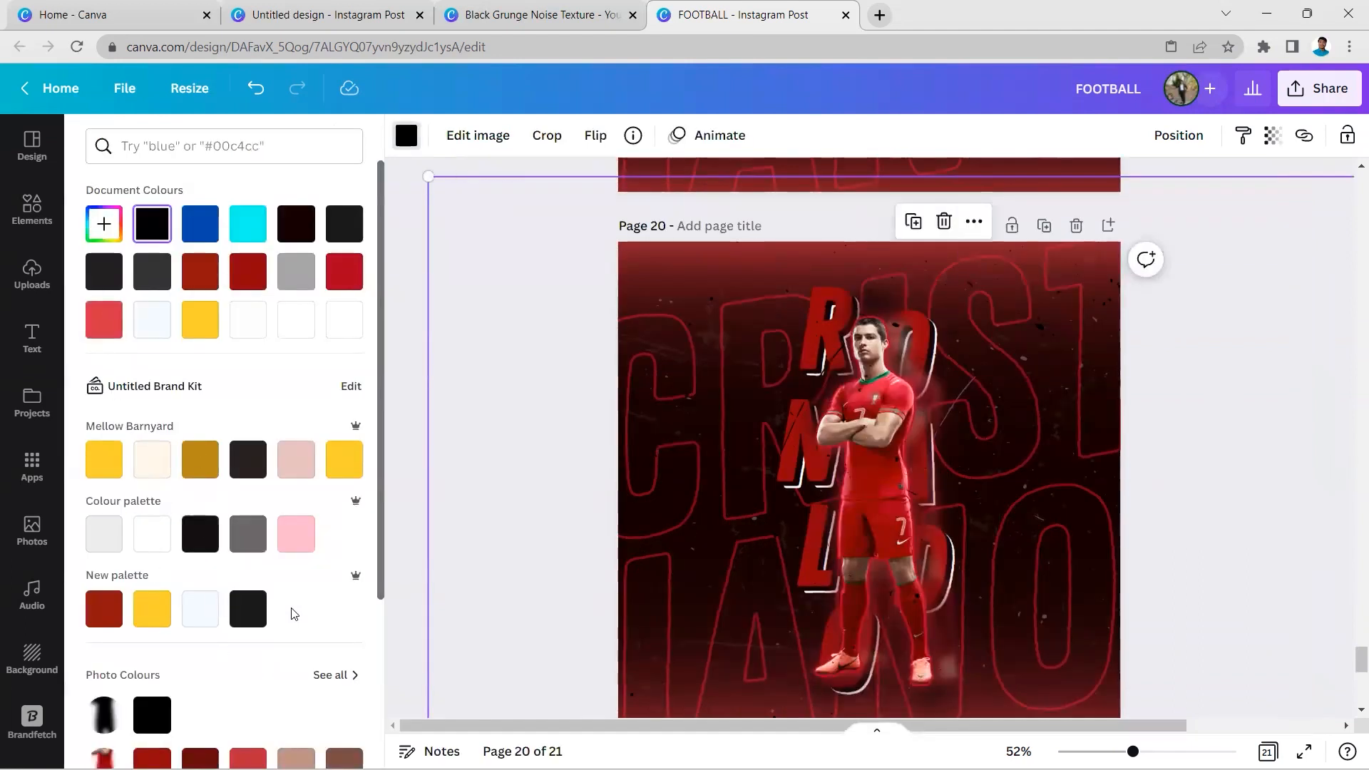
{"action": "scroll", "coordinate": [293, 613], "scroll_direction": "down", "scroll_amount": 4}
{"action": "left_click", "coordinate": [342, 636]}
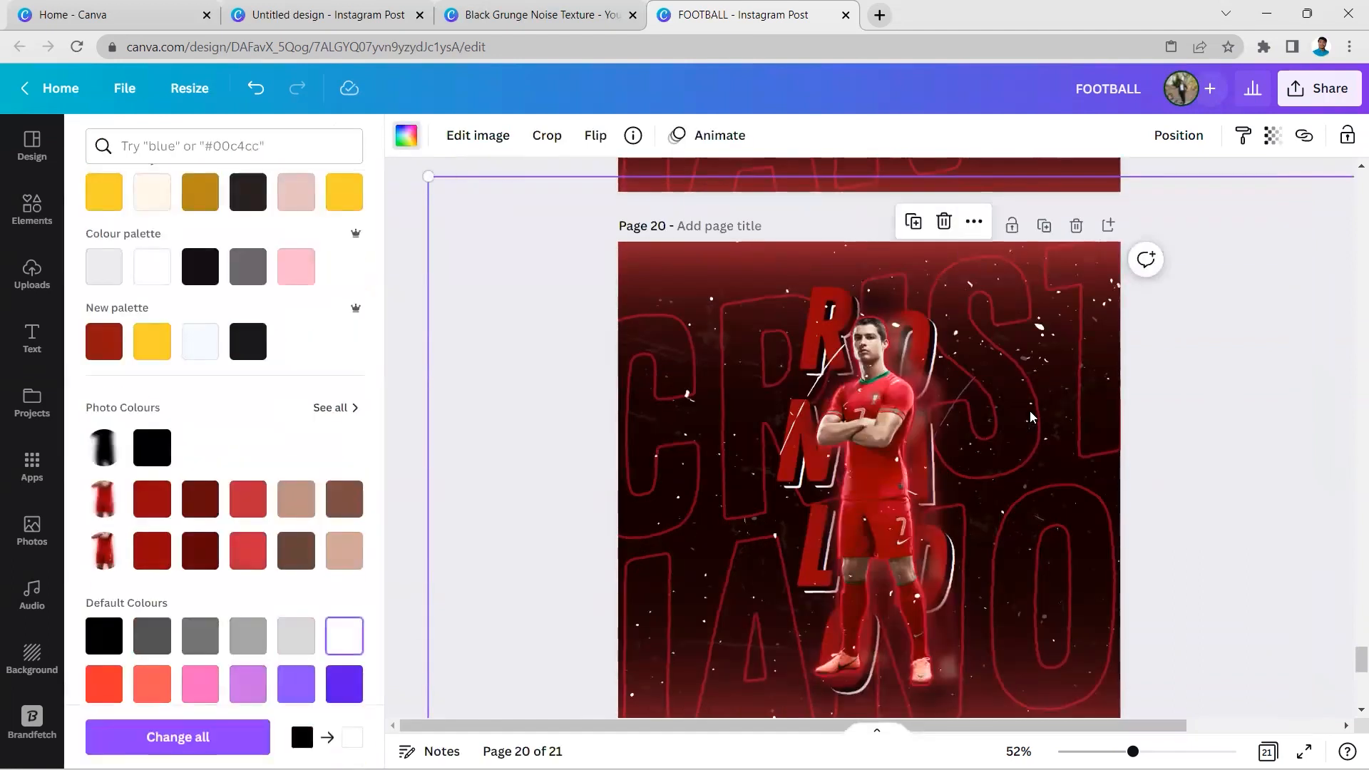
{"action": "left_click", "coordinate": [434, 472]}
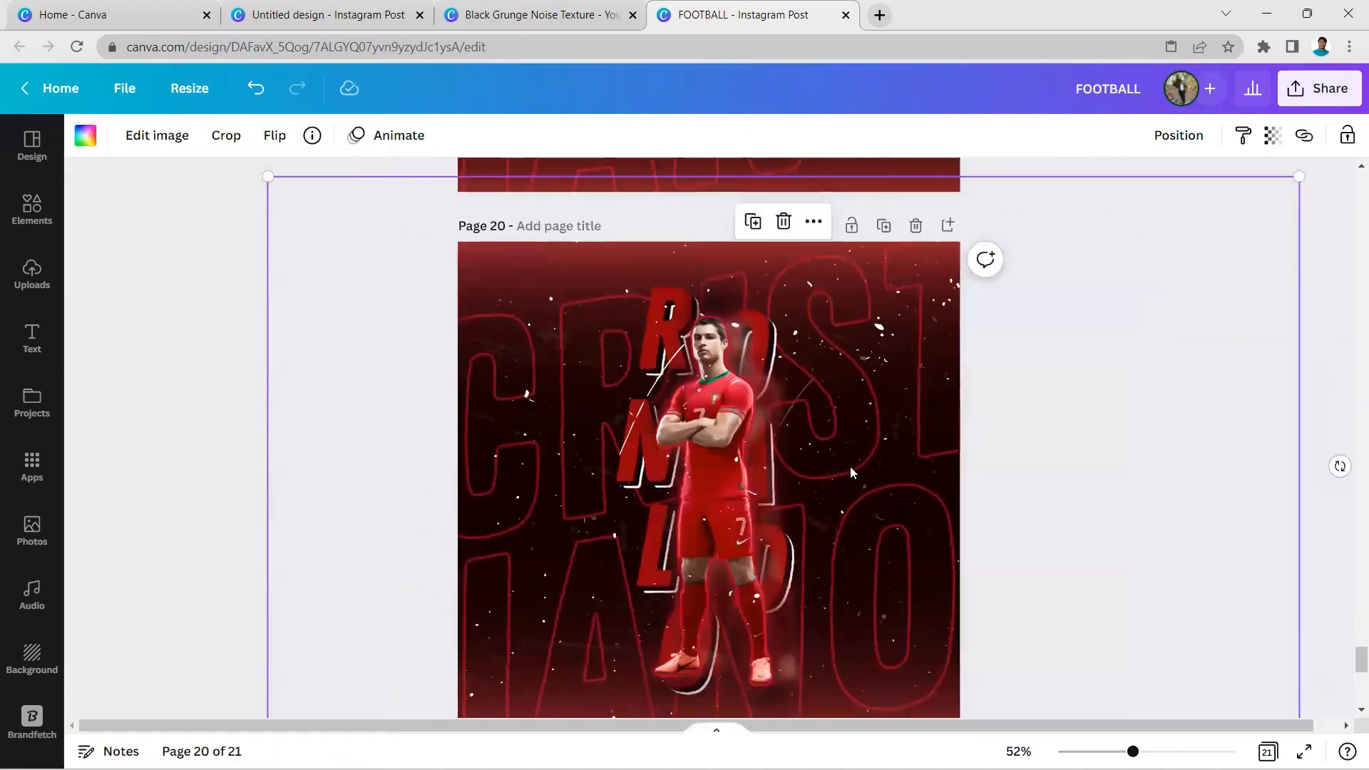
Set the transparency of the white speckled texture on page 20 to 12.
{"action": "left_click", "coordinate": [1270, 138]}
{"action": "left_click_drag", "start_coordinate": [1270, 208], "coordinate": [1124, 215]}
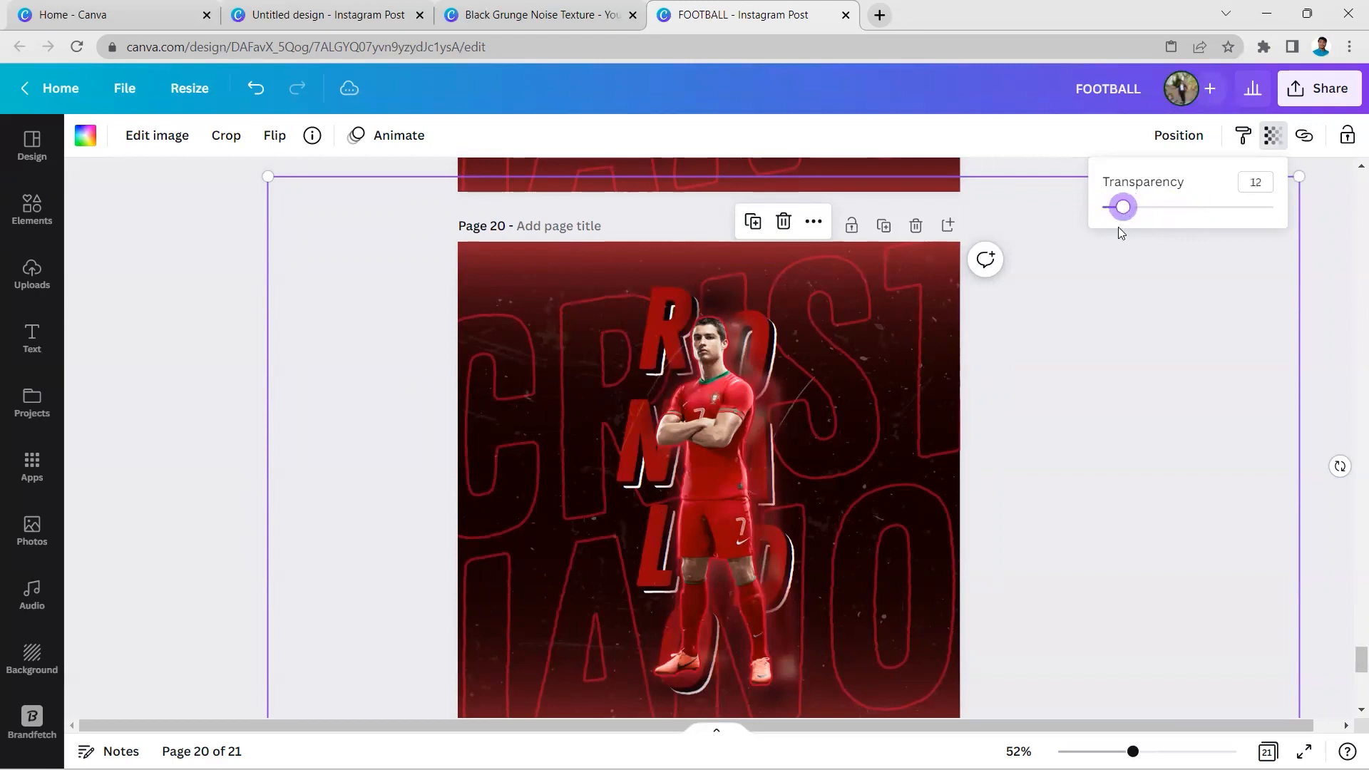
{"action": "scroll", "coordinate": [1079, 378], "scroll_direction": "down", "scroll_amount": 3}
{"action": "scroll", "coordinate": [1070, 463], "scroll_direction": "up", "scroll_amount": 3}
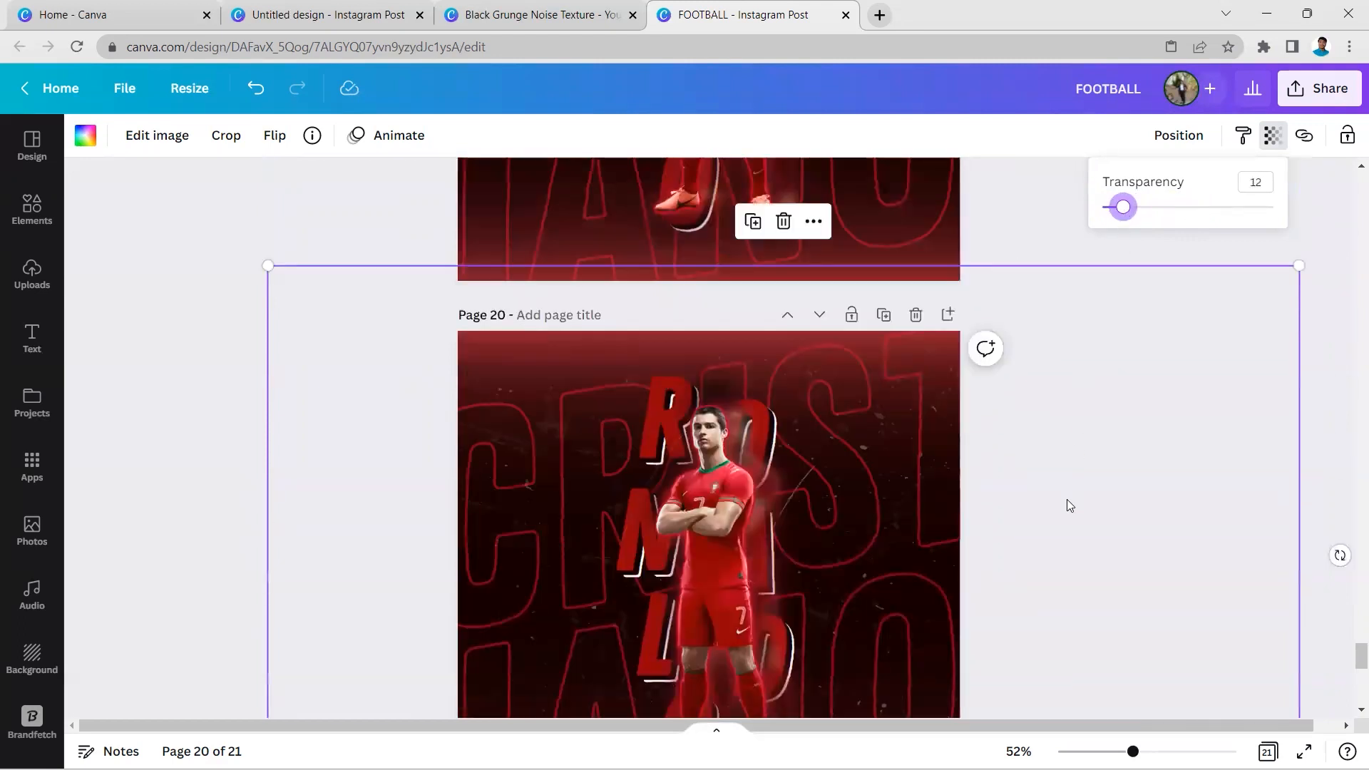
Move the white speckled texture from page 20 up to page 19, positioned over the whole poster.
{"action": "left_click_drag", "start_coordinate": [1067, 505], "coordinate": [1001, 139]}
{"action": "scroll", "coordinate": [1044, 230], "scroll_direction": "up", "scroll_amount": 6}
{"action": "left_click", "coordinate": [1088, 752]}
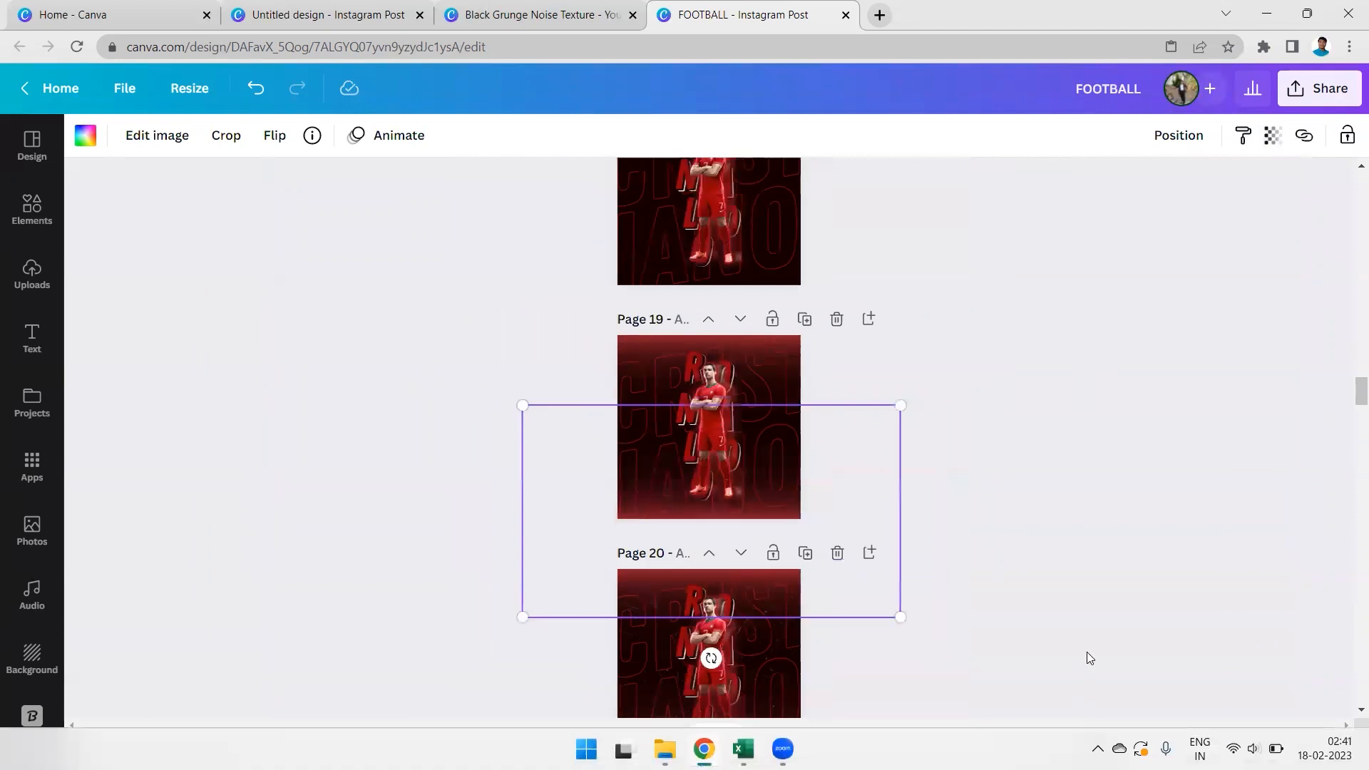
{"action": "left_click_drag", "start_coordinate": [877, 542], "coordinate": [864, 439]}
{"action": "scroll", "coordinate": [866, 440], "scroll_direction": "up", "scroll_amount": 5}
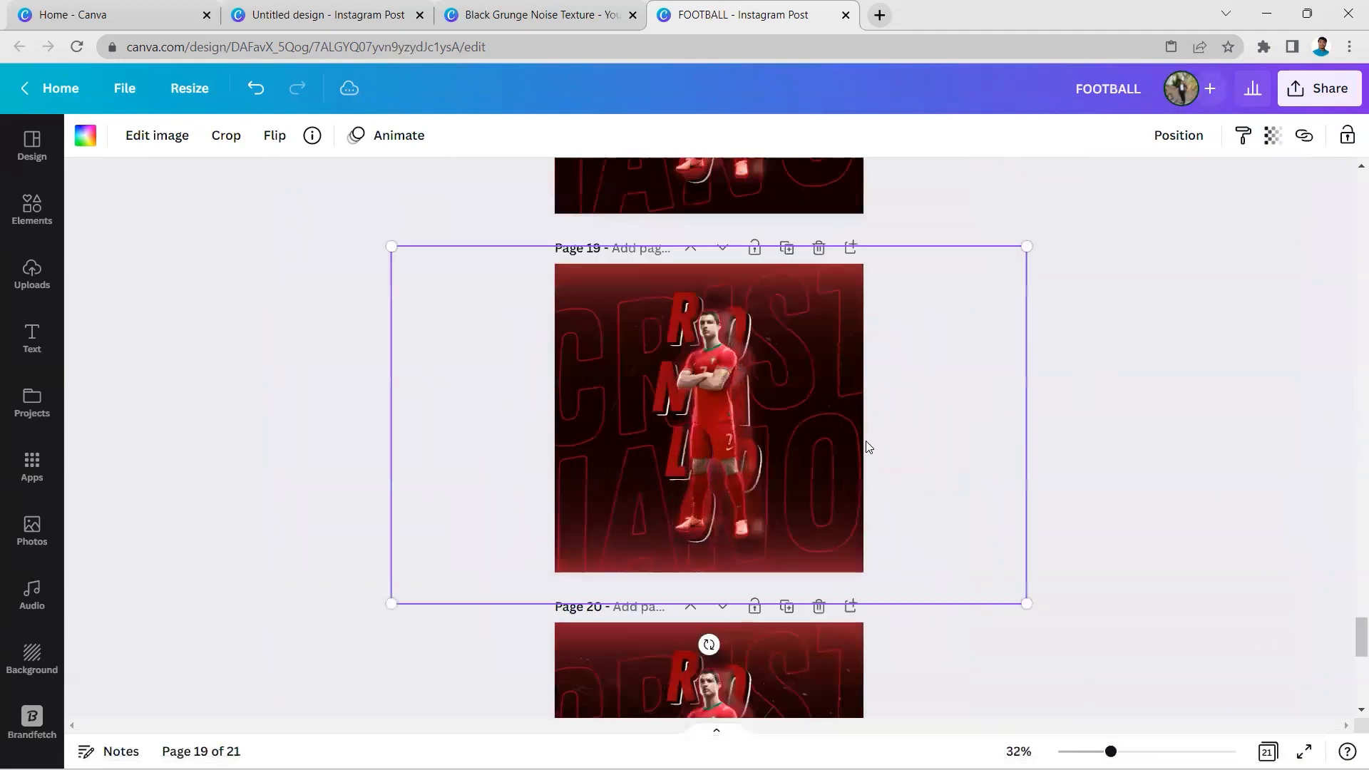
{"action": "scroll", "coordinate": [885, 453], "scroll_direction": "up", "scroll_amount": 2}
{"action": "mouse_move", "coordinate": [887, 453]}
{"action": "left_mouse_down"}
{"action": "mouse_move", "coordinate": [917, 453]}
{"action": "mouse_move", "coordinate": [889, 448]}
{"action": "left_mouse_up"}
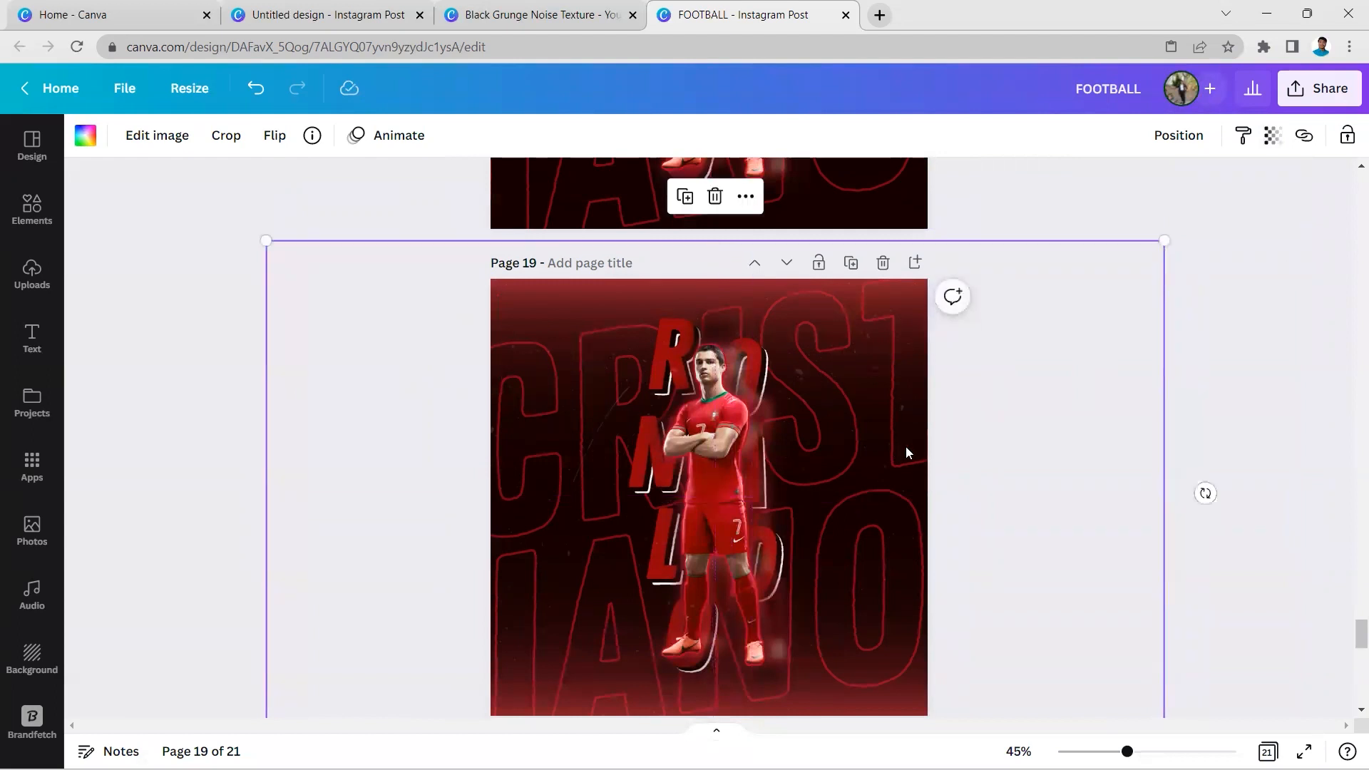
Send the white speckled texture on page 19 to the back, behind the other elements.
{"action": "left_click", "coordinate": [1277, 397]}
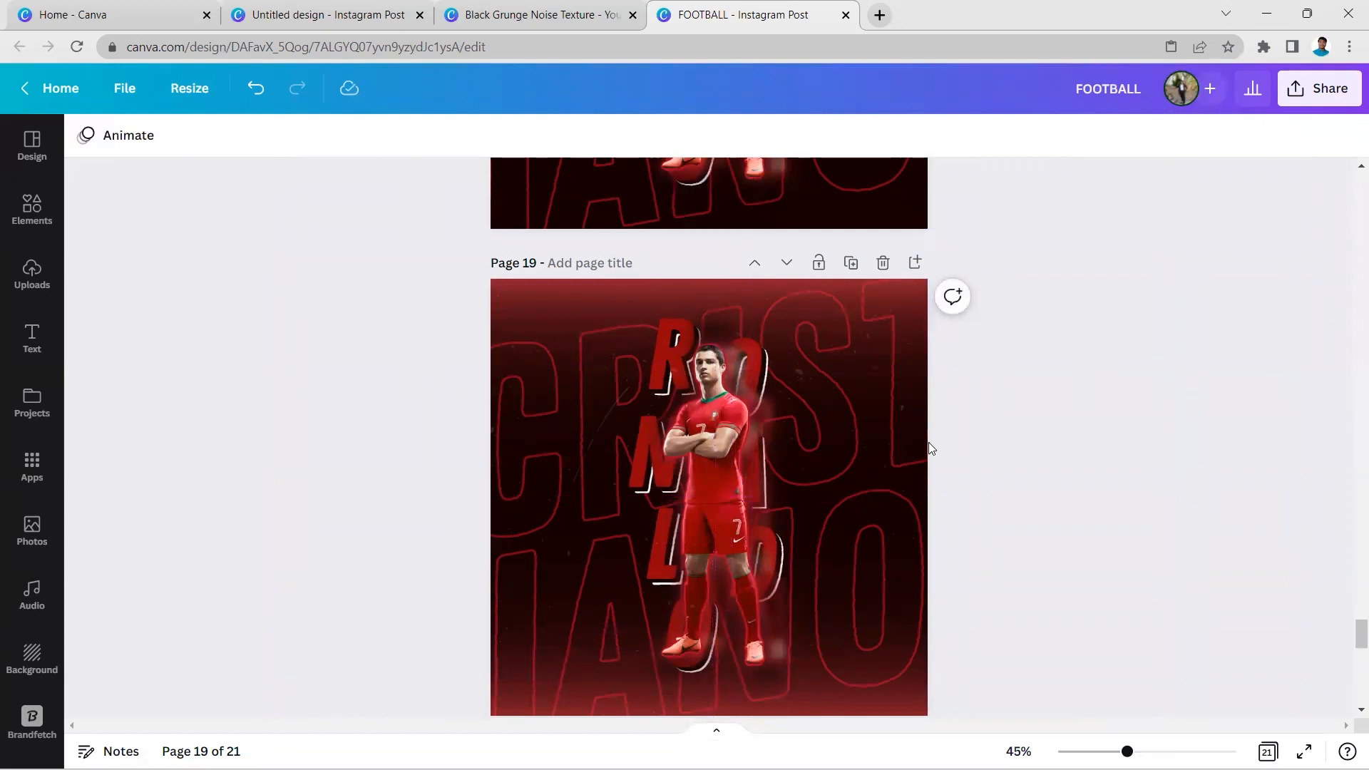
{"action": "left_click", "coordinate": [866, 456]}
{"action": "left_click", "coordinate": [746, 196]}
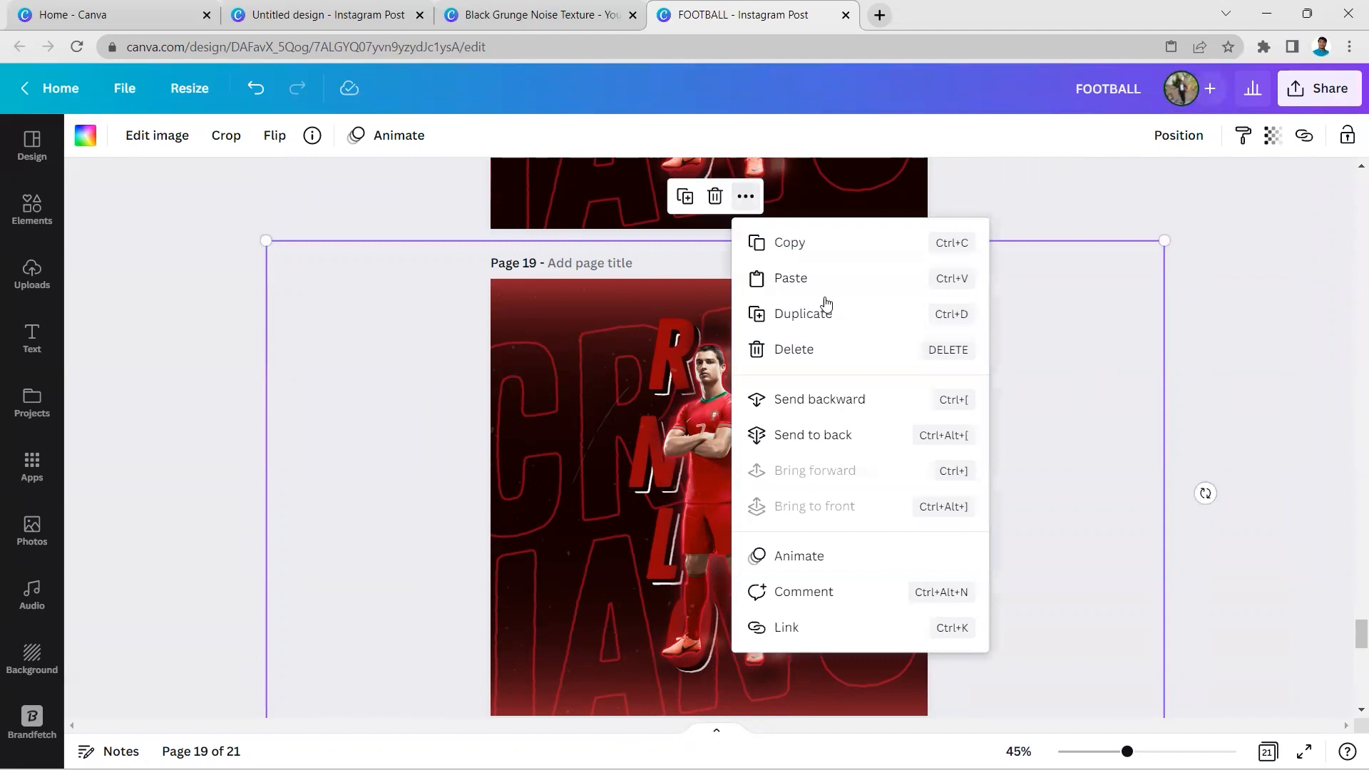
{"action": "left_click", "coordinate": [857, 442]}
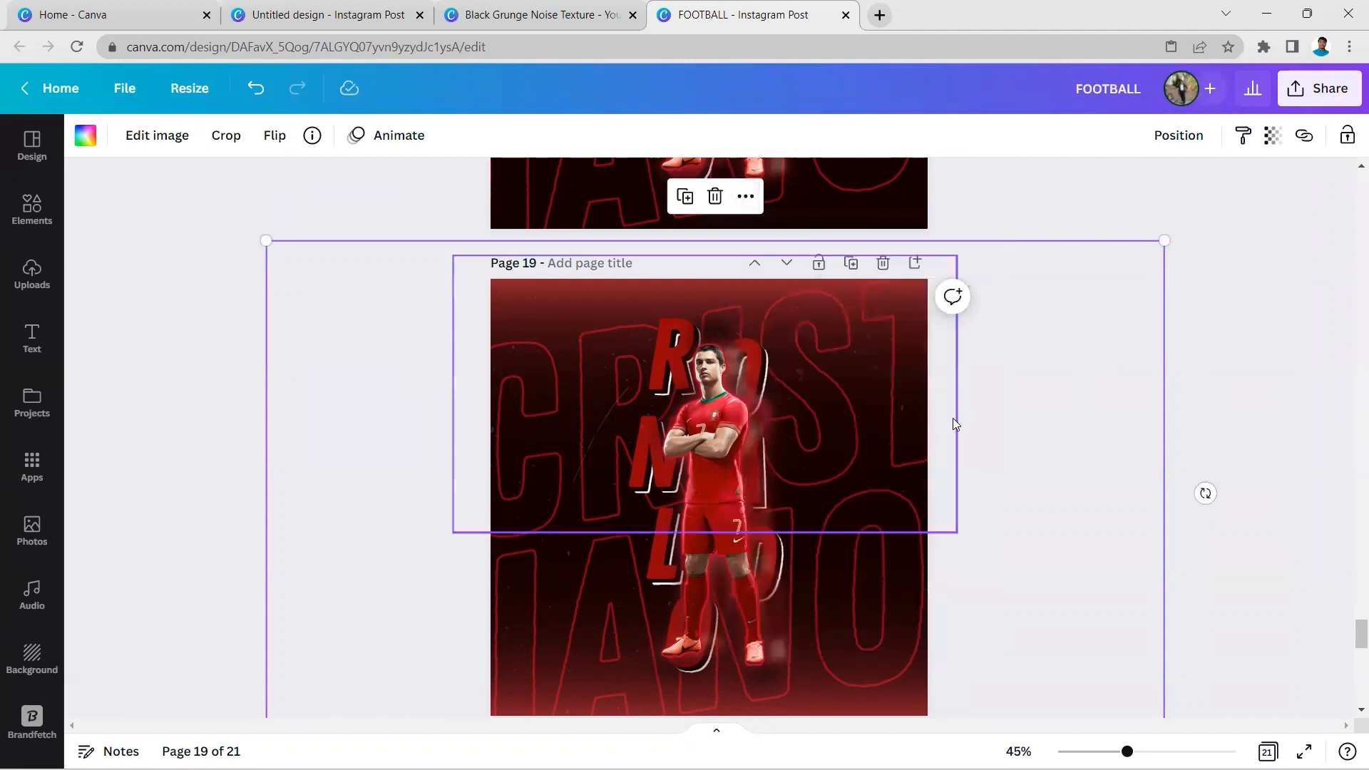
Add a recently used dark scratched grunge texture to page 19, enlarge it and place it over the player and lettering.
{"action": "left_click", "coordinate": [32, 214]}
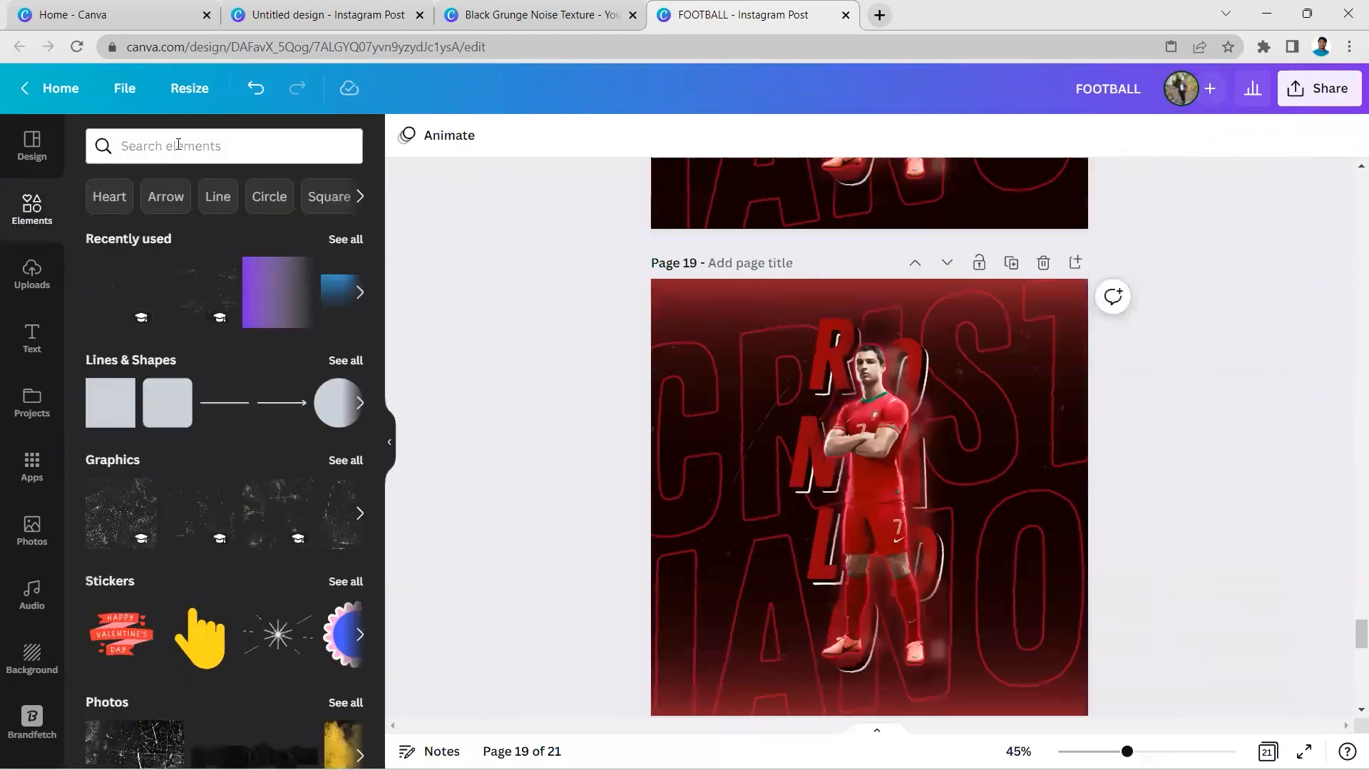
{"action": "left_click", "coordinate": [178, 319]}
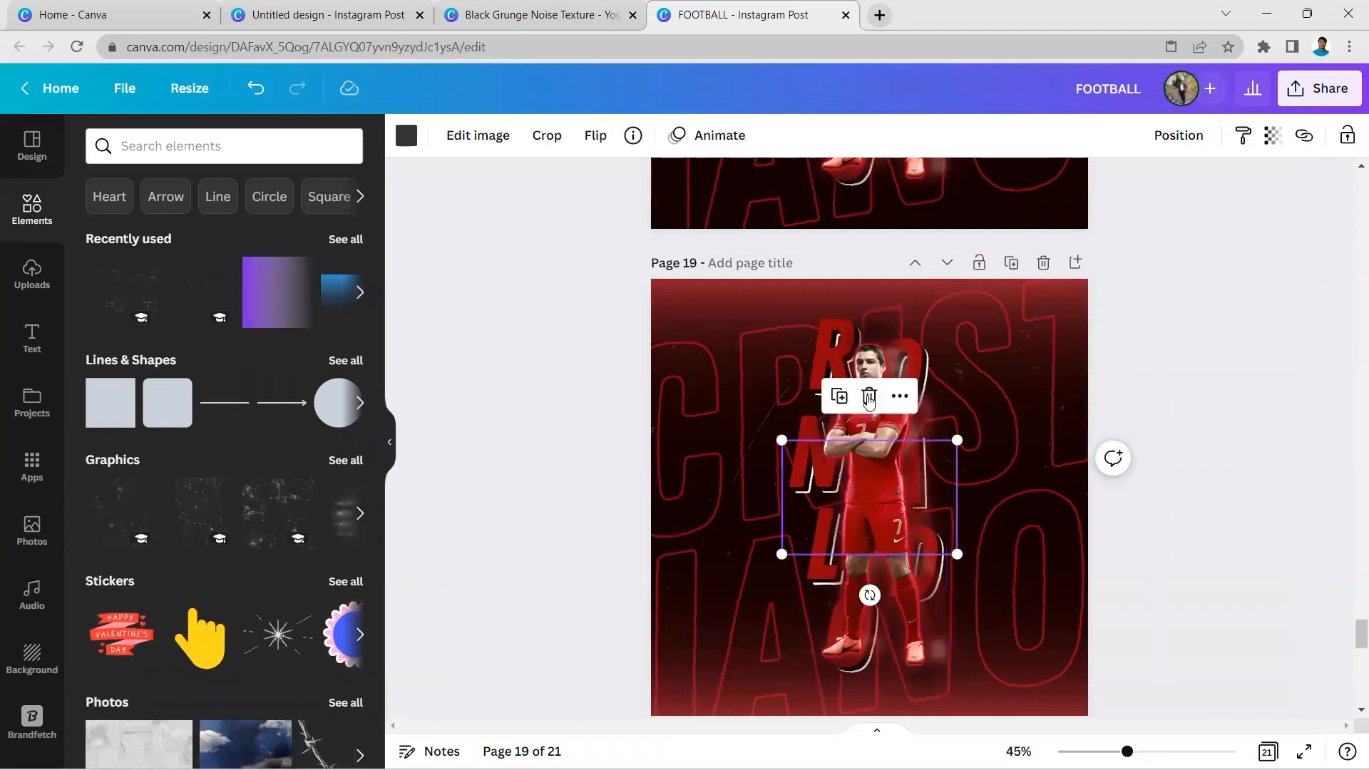
{"action": "left_click", "coordinate": [869, 397]}
{"action": "left_click", "coordinate": [142, 319]}
{"action": "left_click", "coordinate": [390, 442]}
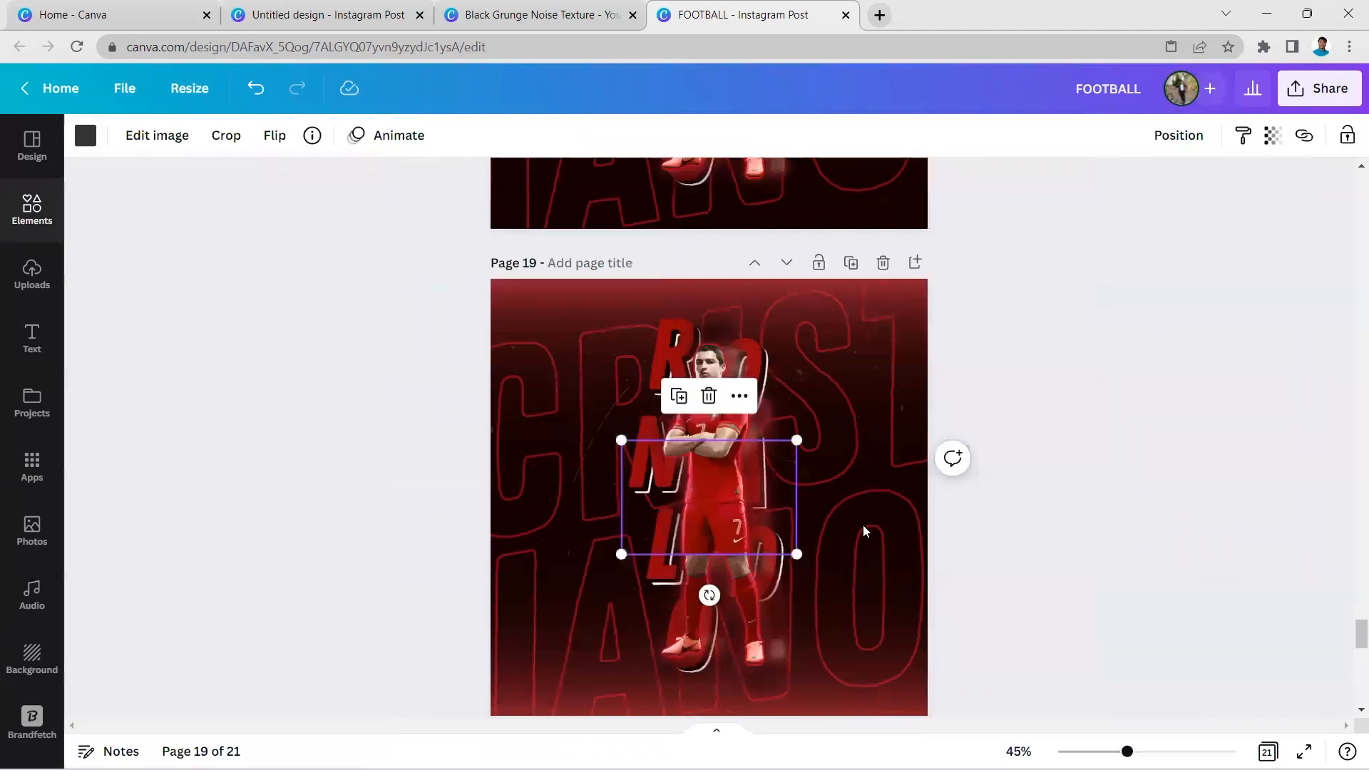
{"action": "left_click_drag", "start_coordinate": [796, 557], "coordinate": [1159, 742]}
{"action": "left_click_drag", "start_coordinate": [1078, 645], "coordinate": [875, 504]}
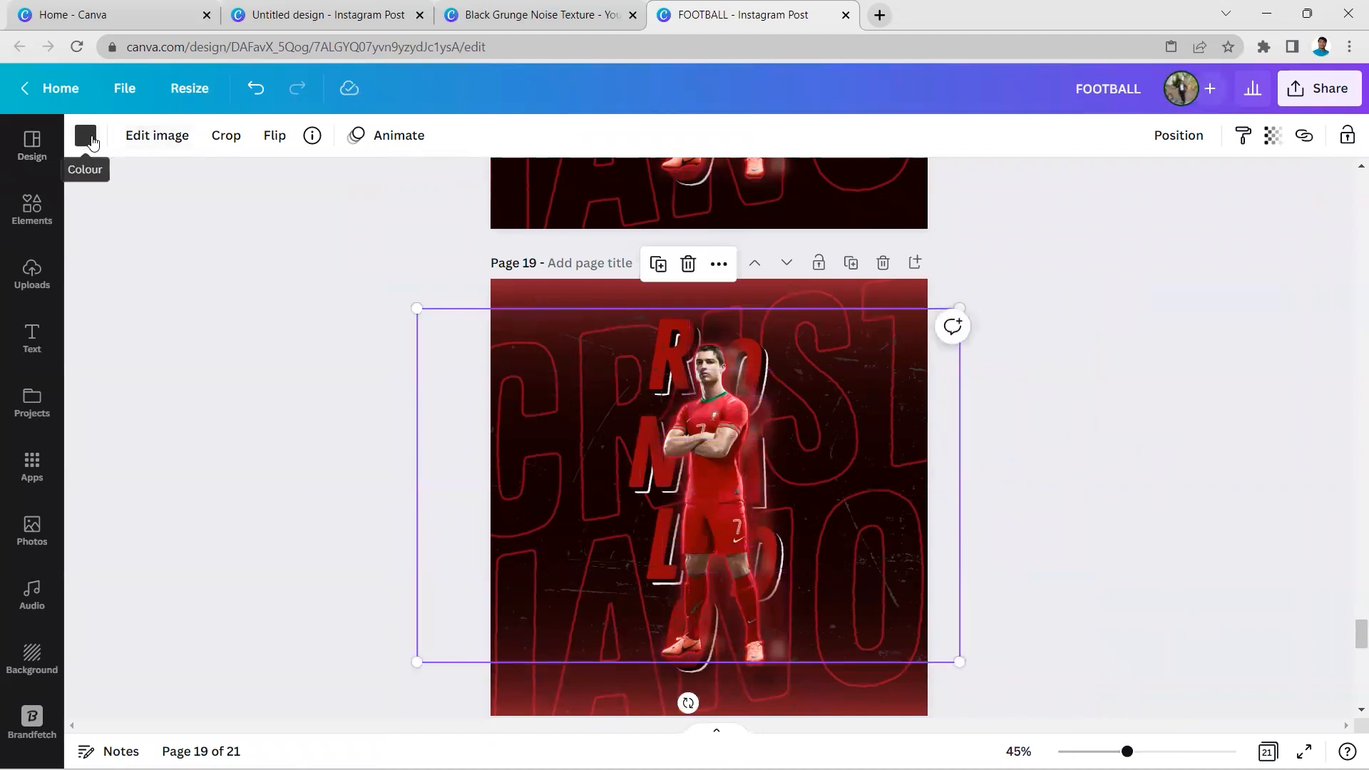
Recolour the scratched grunge texture on page 19 to white.
{"action": "left_click", "coordinate": [86, 139]}
{"action": "scroll", "coordinate": [214, 613], "scroll_direction": "down", "scroll_amount": 5}
{"action": "left_click", "coordinate": [343, 581]}
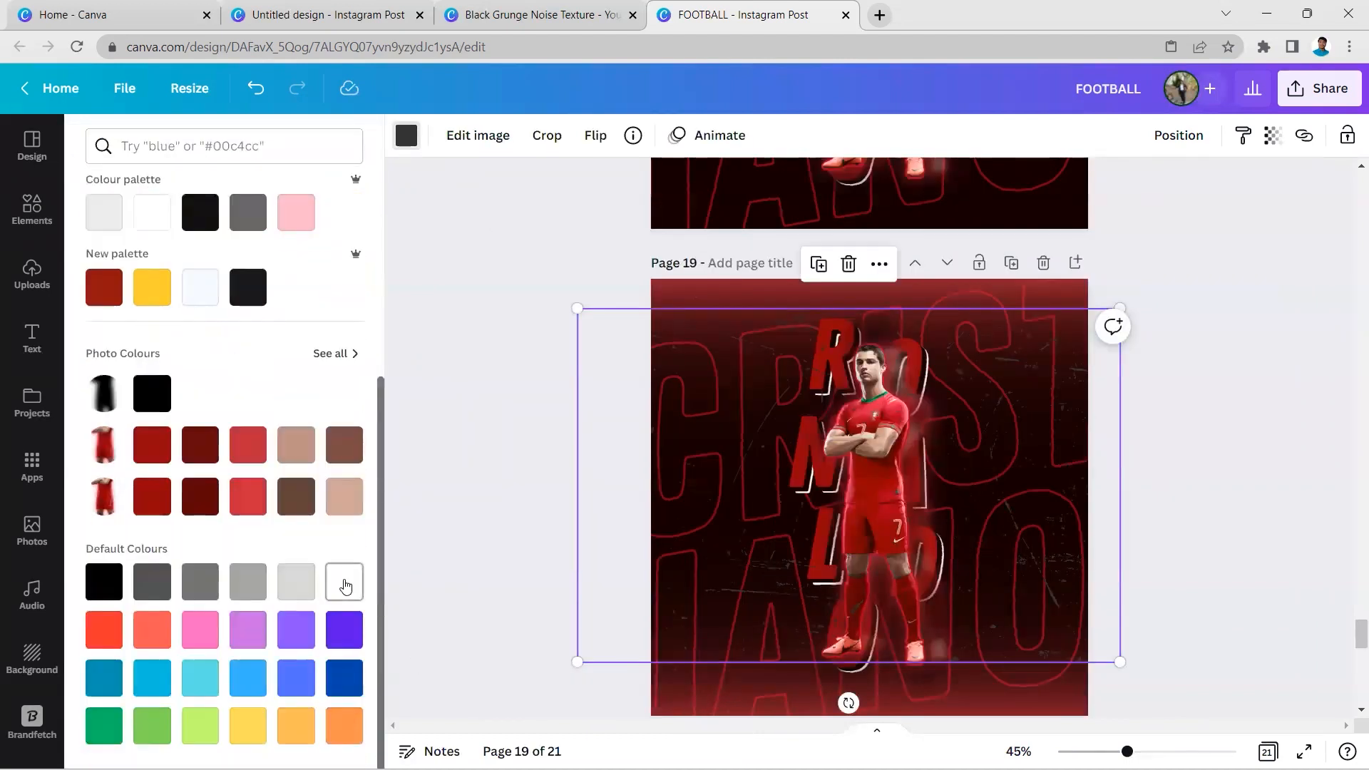
Enlarge the white scratched texture on page 19 past the poster's edges and shift it to cover the whole page.
{"action": "scroll", "coordinate": [598, 529], "scroll_direction": "down", "scroll_amount": 3}
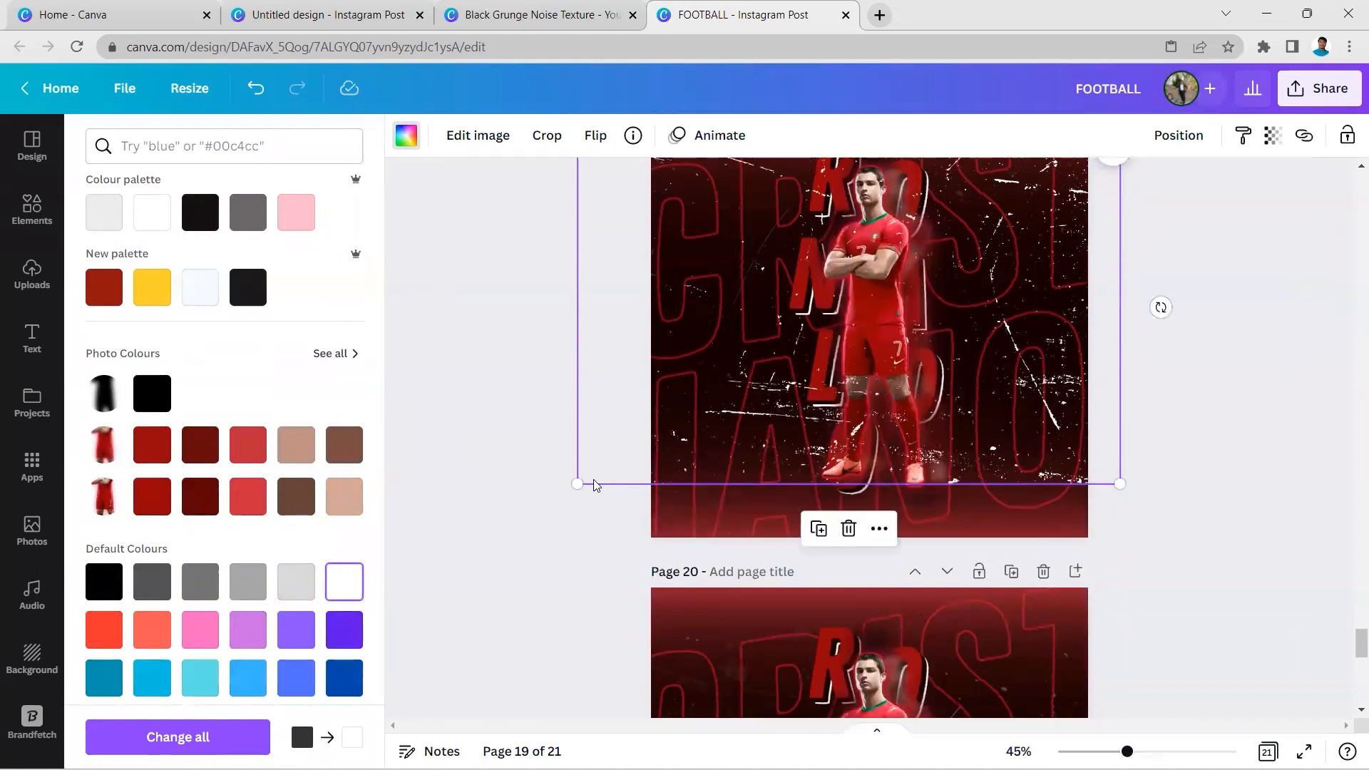
{"action": "left_click_drag", "start_coordinate": [577, 475], "coordinate": [450, 567]}
{"action": "scroll", "coordinate": [1080, 341], "scroll_direction": "up", "scroll_amount": 3}
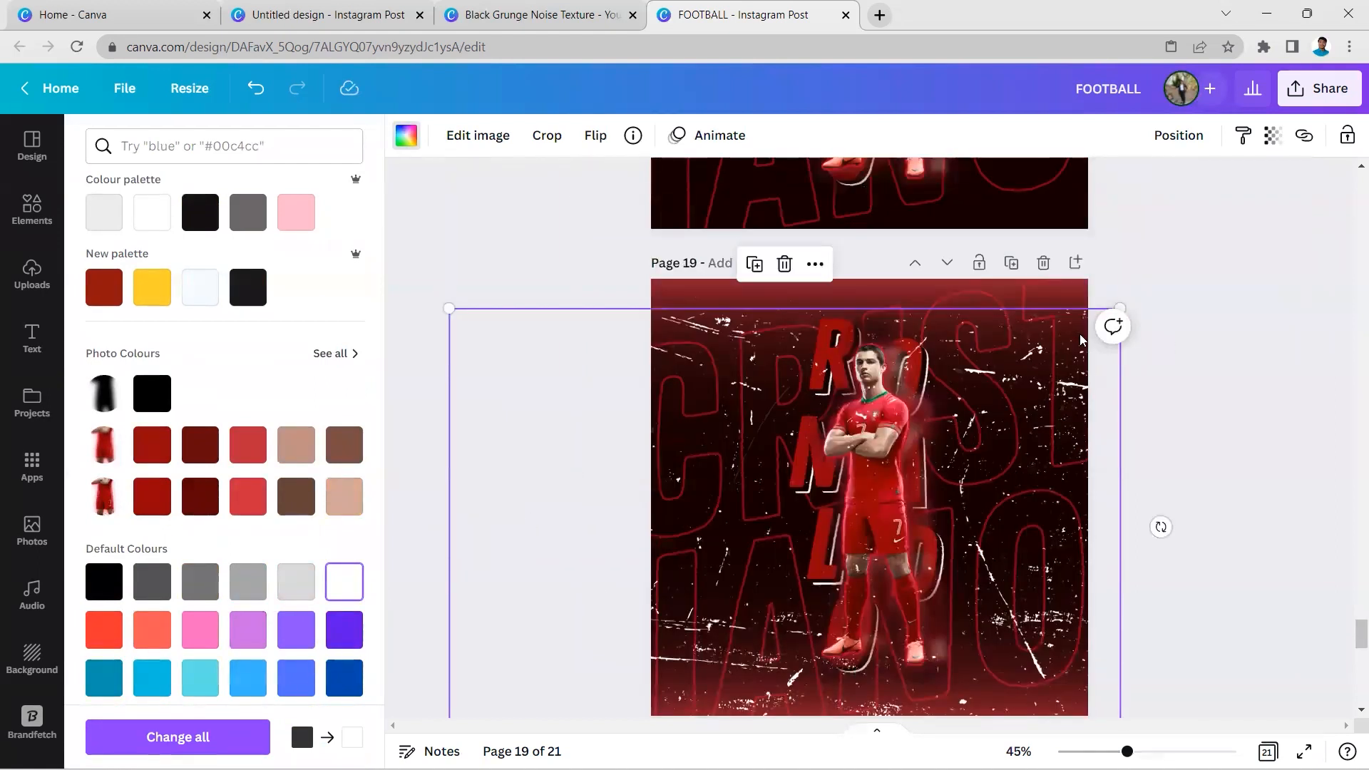
{"action": "left_click_drag", "start_coordinate": [1121, 305], "coordinate": [1184, 264]}
{"action": "left_click_drag", "start_coordinate": [1108, 468], "coordinate": [1167, 447]}
Set the transparency of the white scratched texture on page 19 to 21.
{"action": "left_click", "coordinate": [1274, 138]}
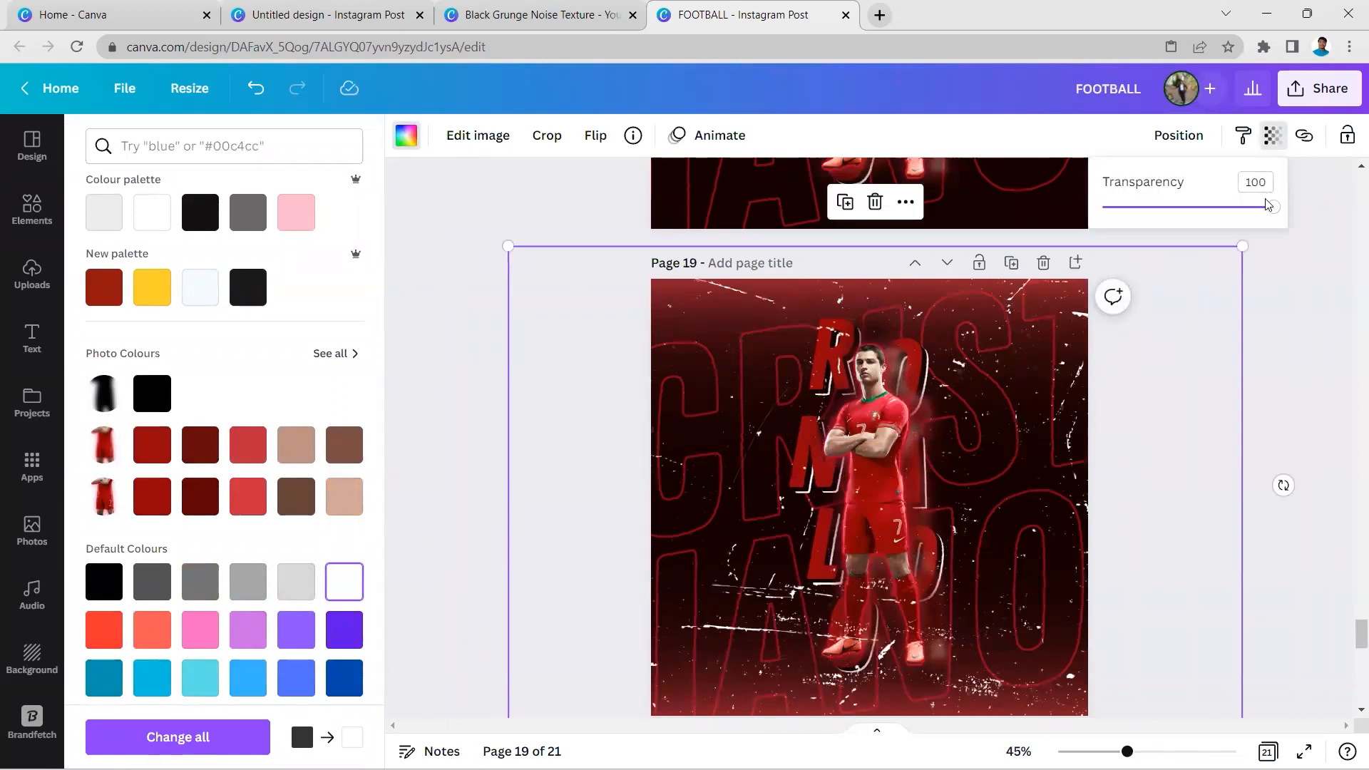
{"action": "left_click_drag", "start_coordinate": [1271, 211], "coordinate": [1140, 213]}
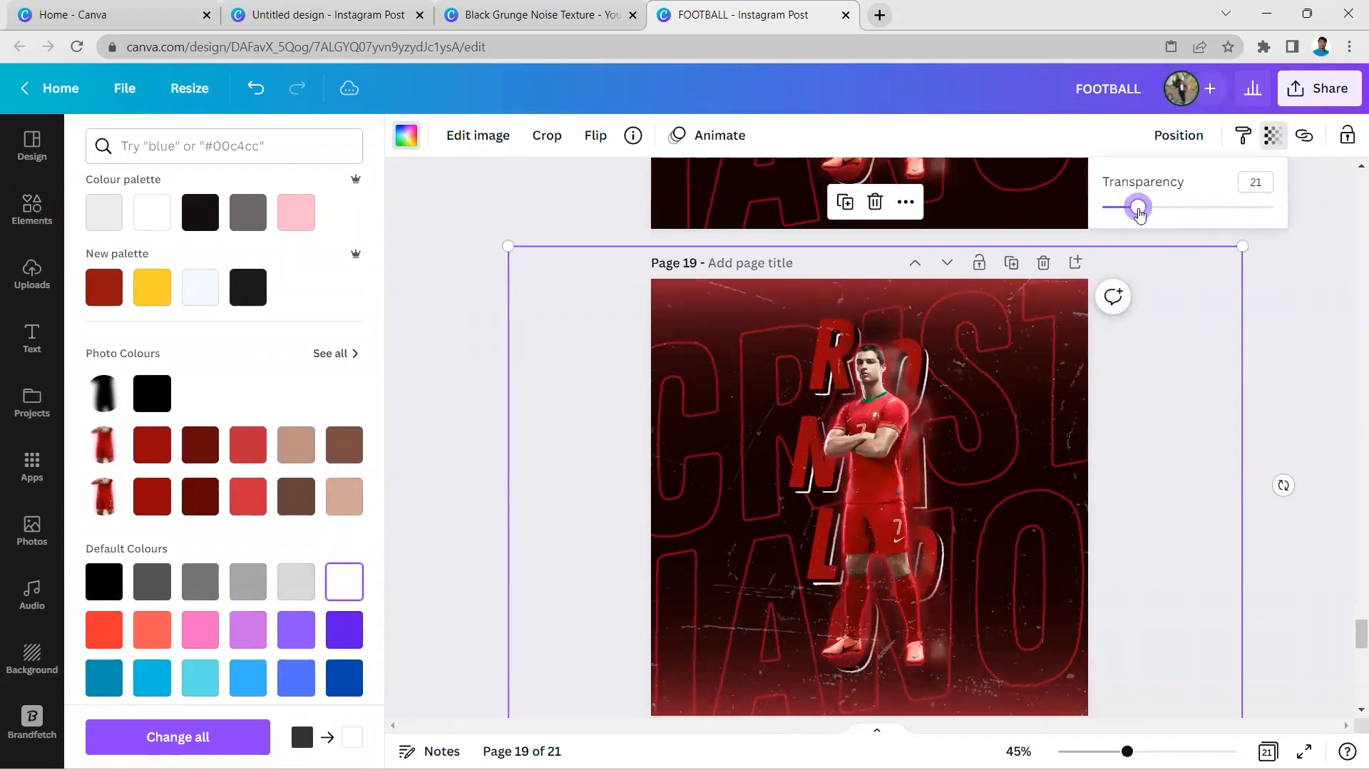
{"action": "left_click", "coordinate": [413, 448]}
{"action": "left_click", "coordinate": [439, 444]}
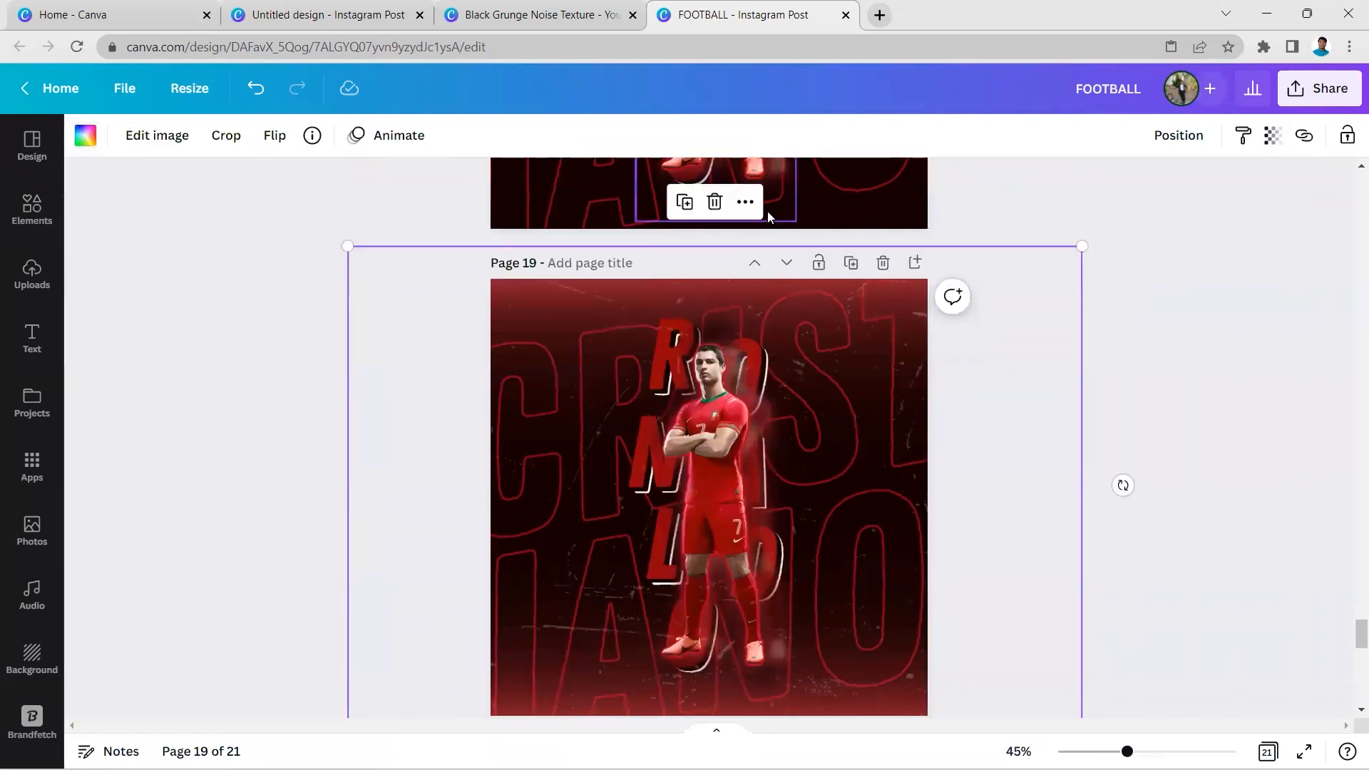
Send the white scratched texture on page 19 to the back, behind the player and lettering, and deselect it.
{"action": "left_click", "coordinate": [745, 202]}
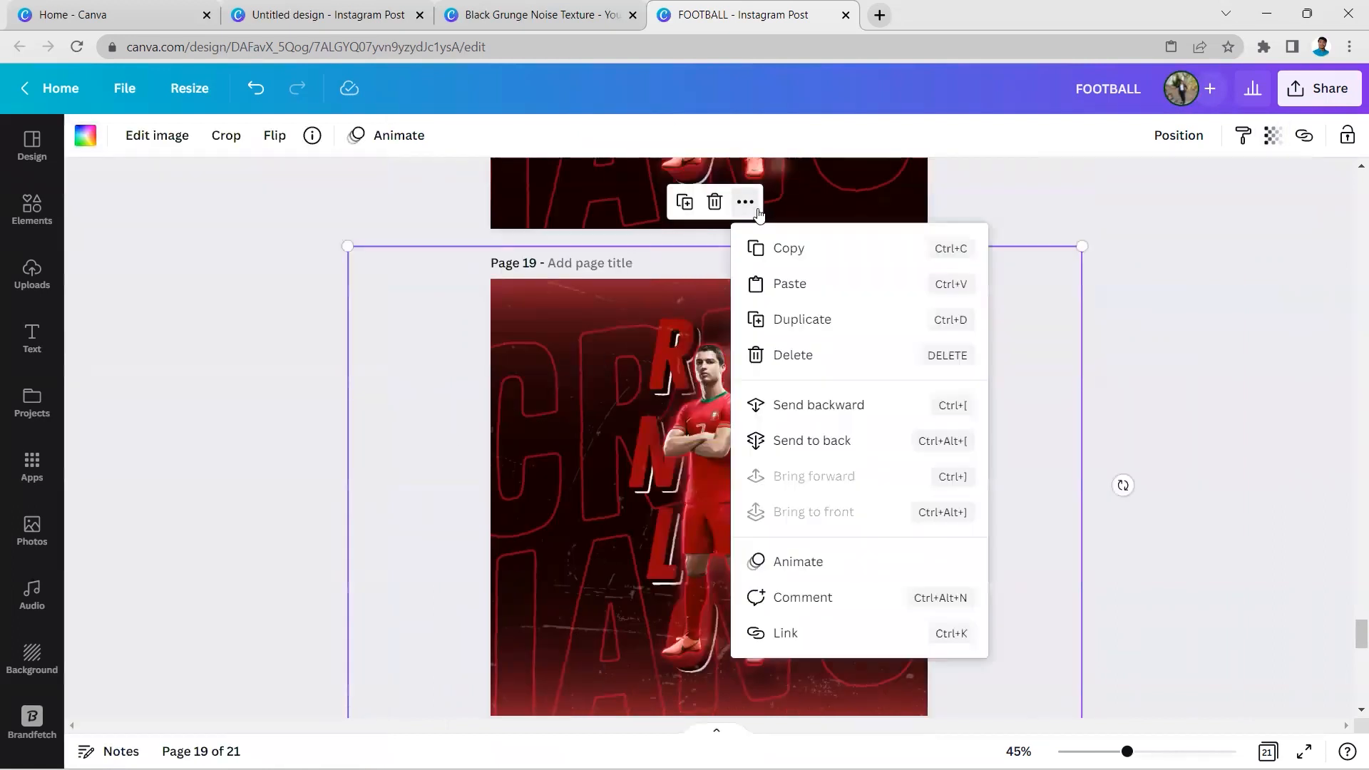
{"action": "left_click", "coordinate": [785, 441]}
{"action": "left_click", "coordinate": [1034, 347]}
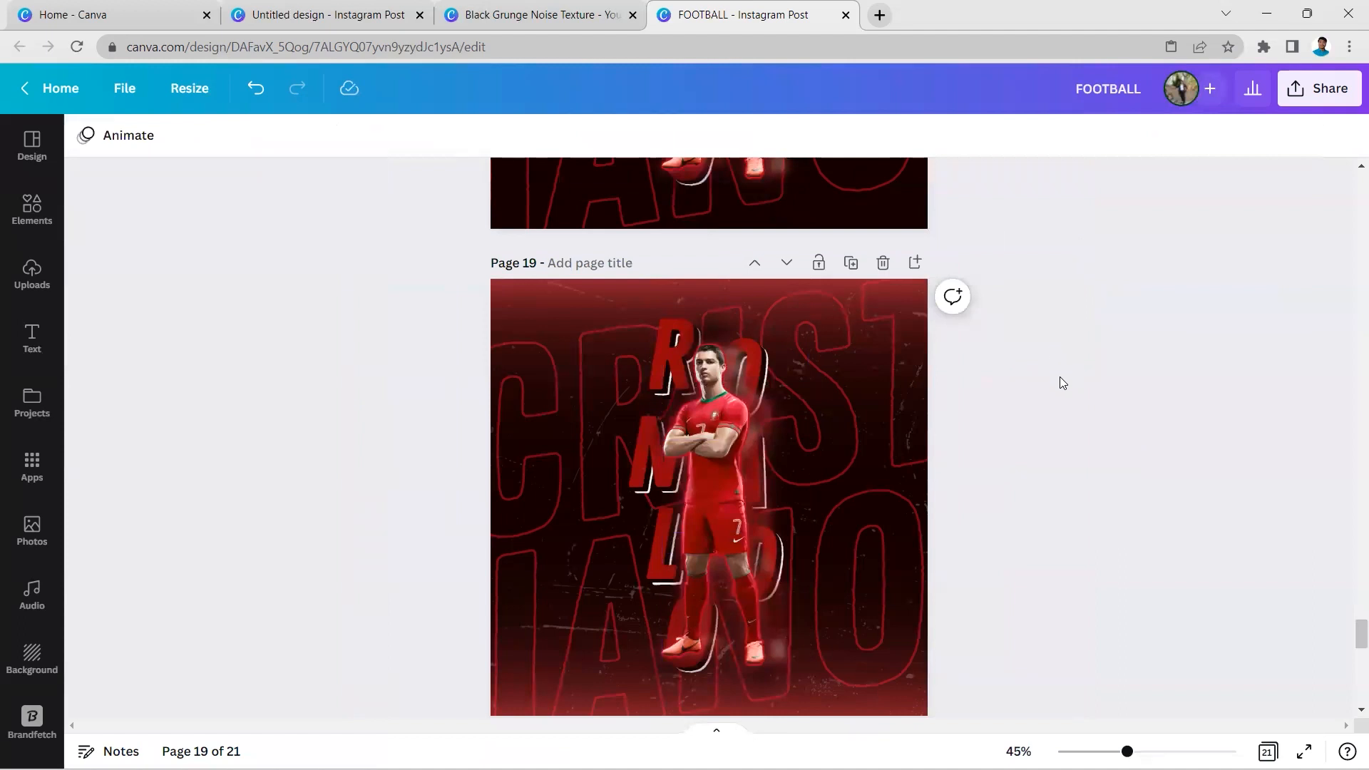
Review the poster versions on pages 20 and 21 and open the download settings for the design.
{"action": "scroll", "coordinate": [1059, 378], "scroll_direction": "down", "scroll_amount": 6}
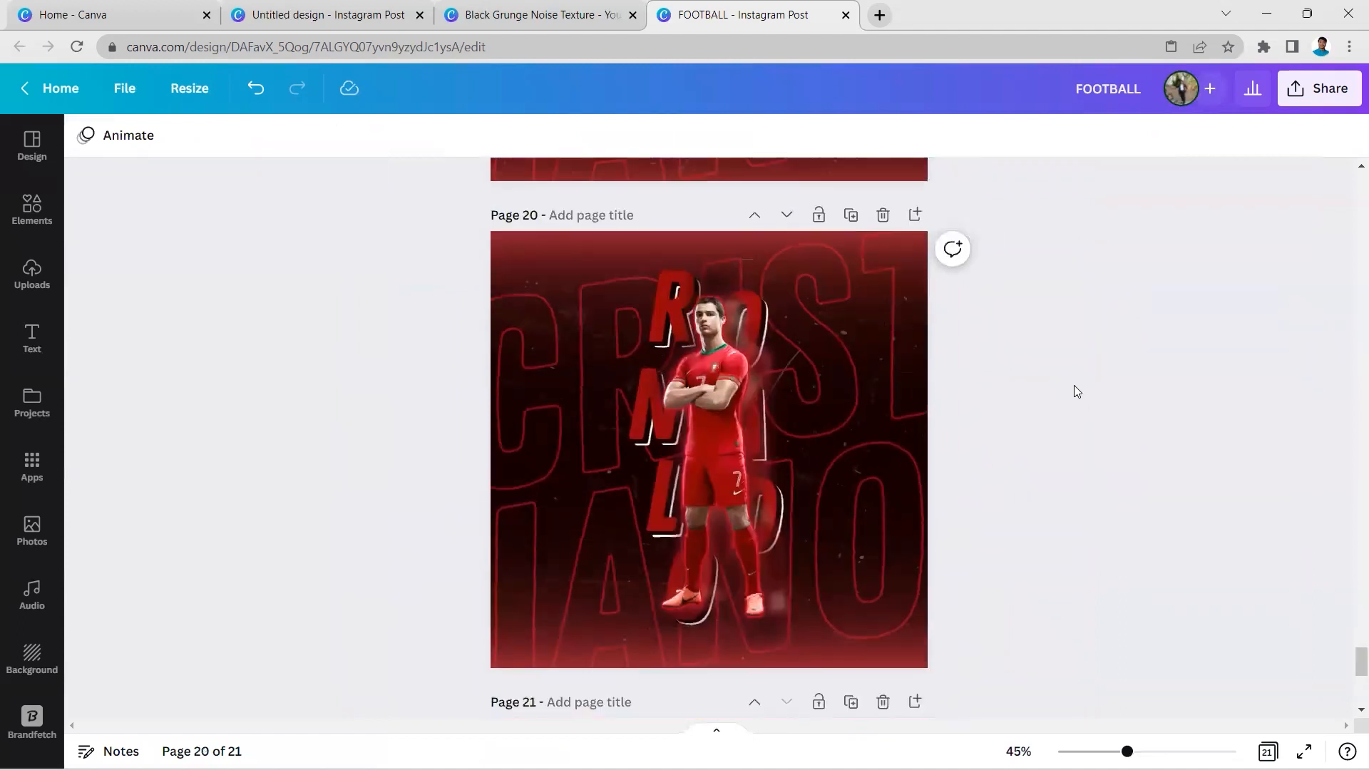
{"action": "scroll", "coordinate": [1063, 392], "scroll_direction": "down", "scroll_amount": 6}
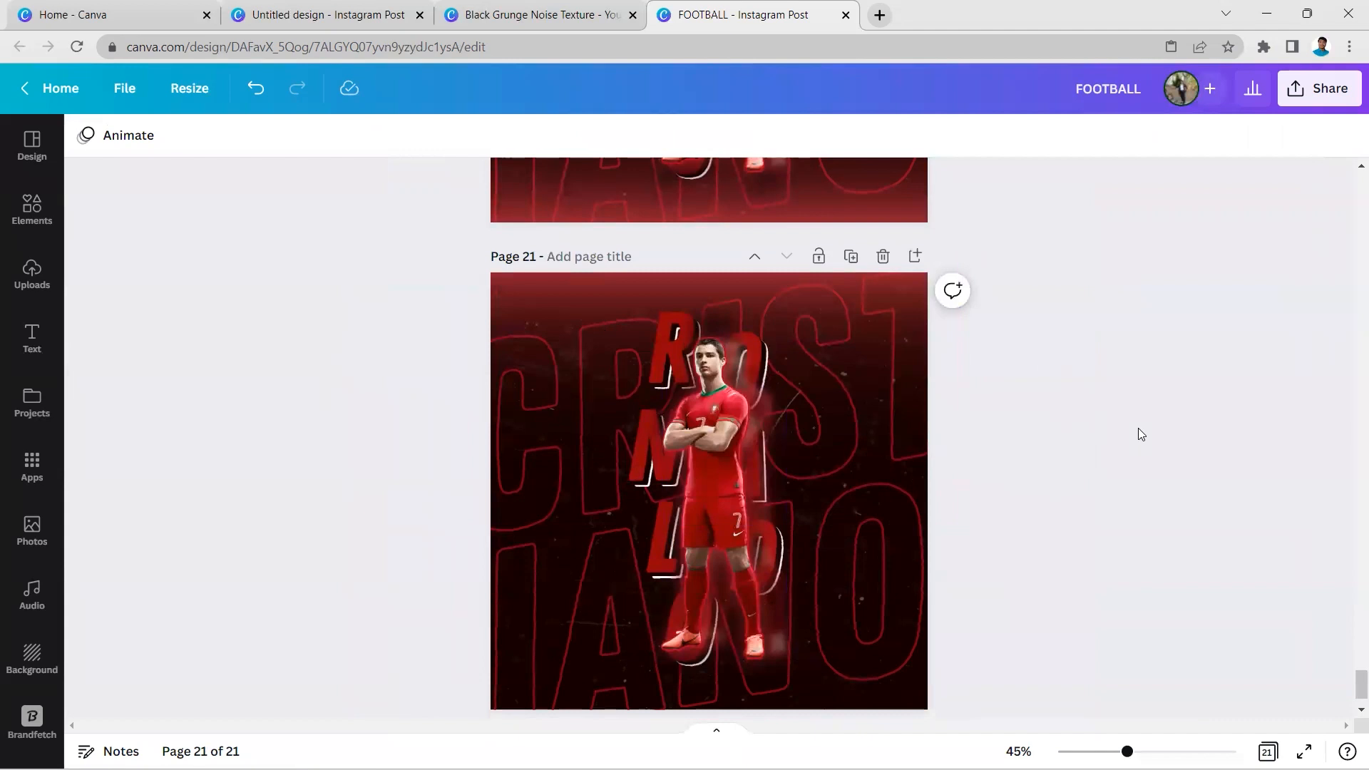
{"action": "scroll", "coordinate": [1138, 429], "scroll_direction": "up", "scroll_amount": 6}
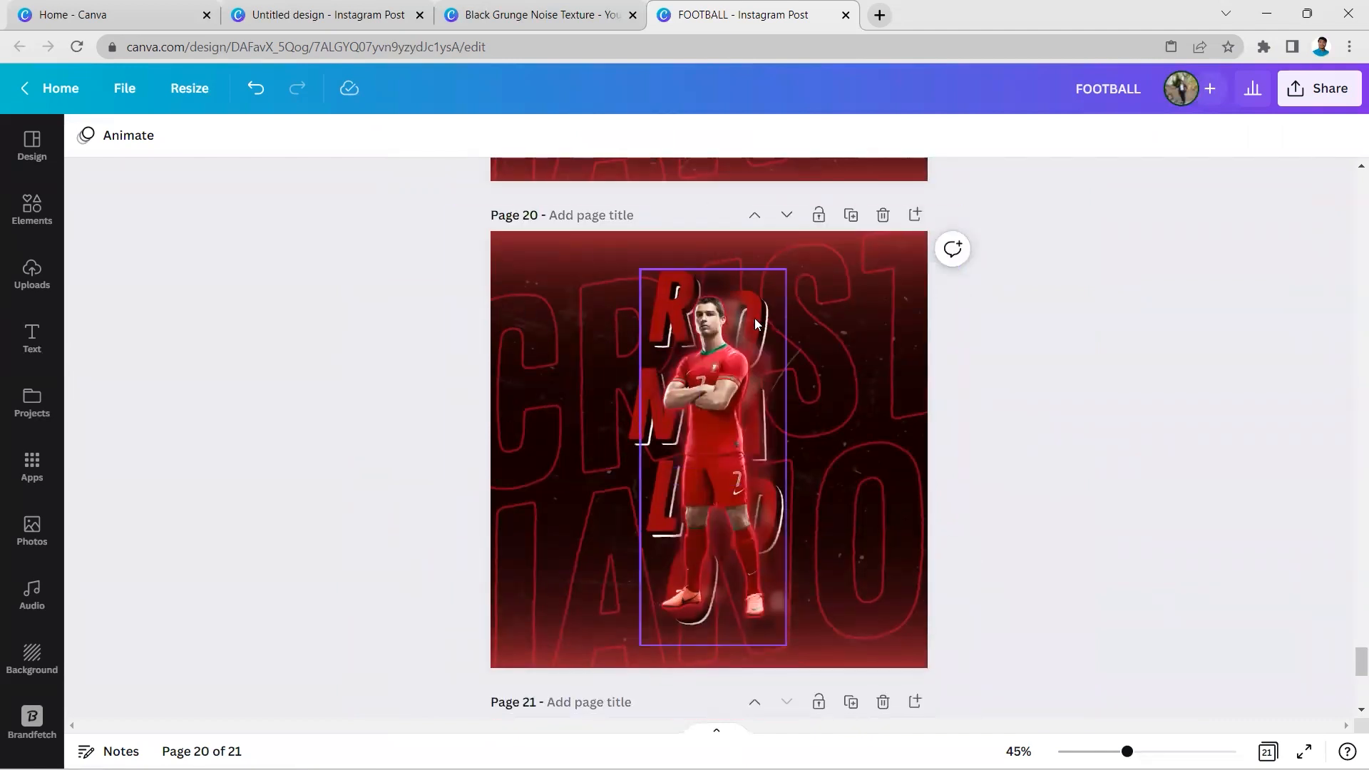
{"action": "left_click", "coordinate": [1323, 86]}
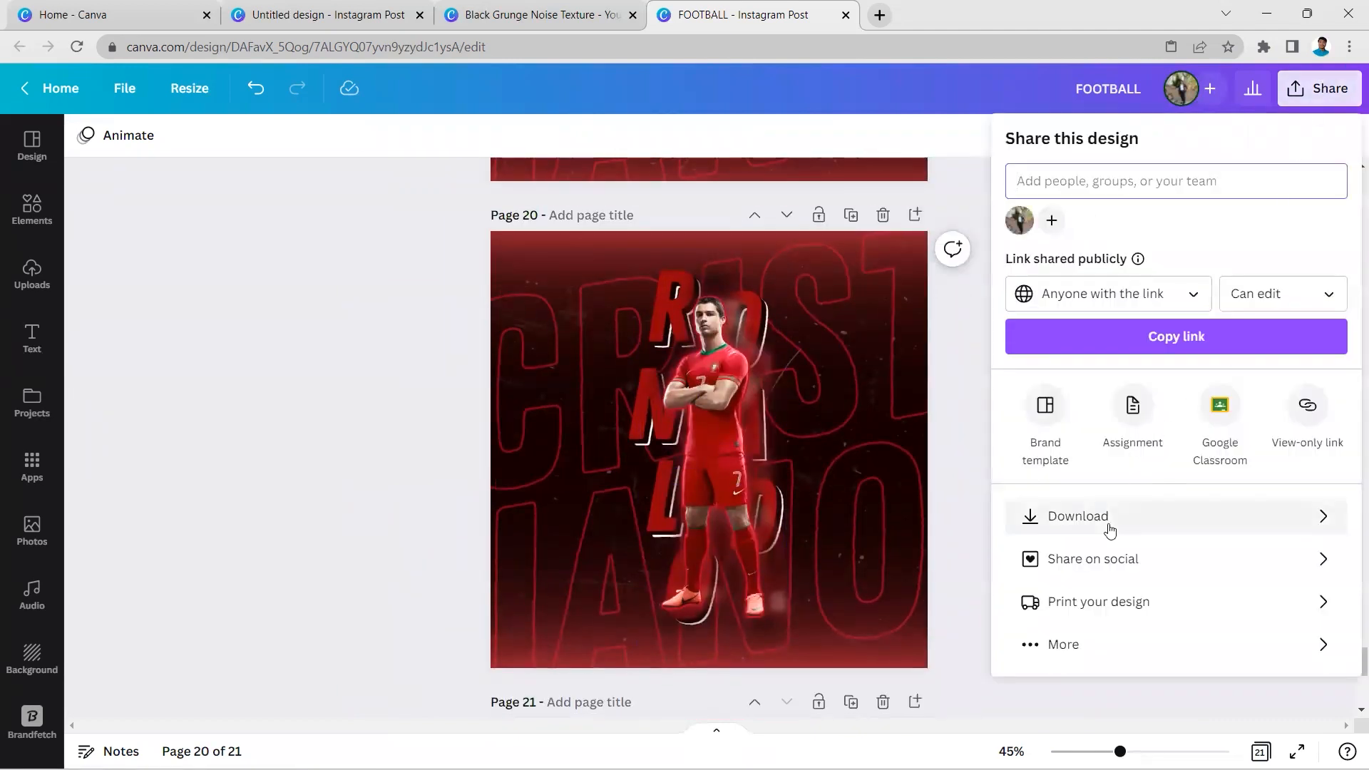
{"action": "left_click", "coordinate": [1110, 519]}
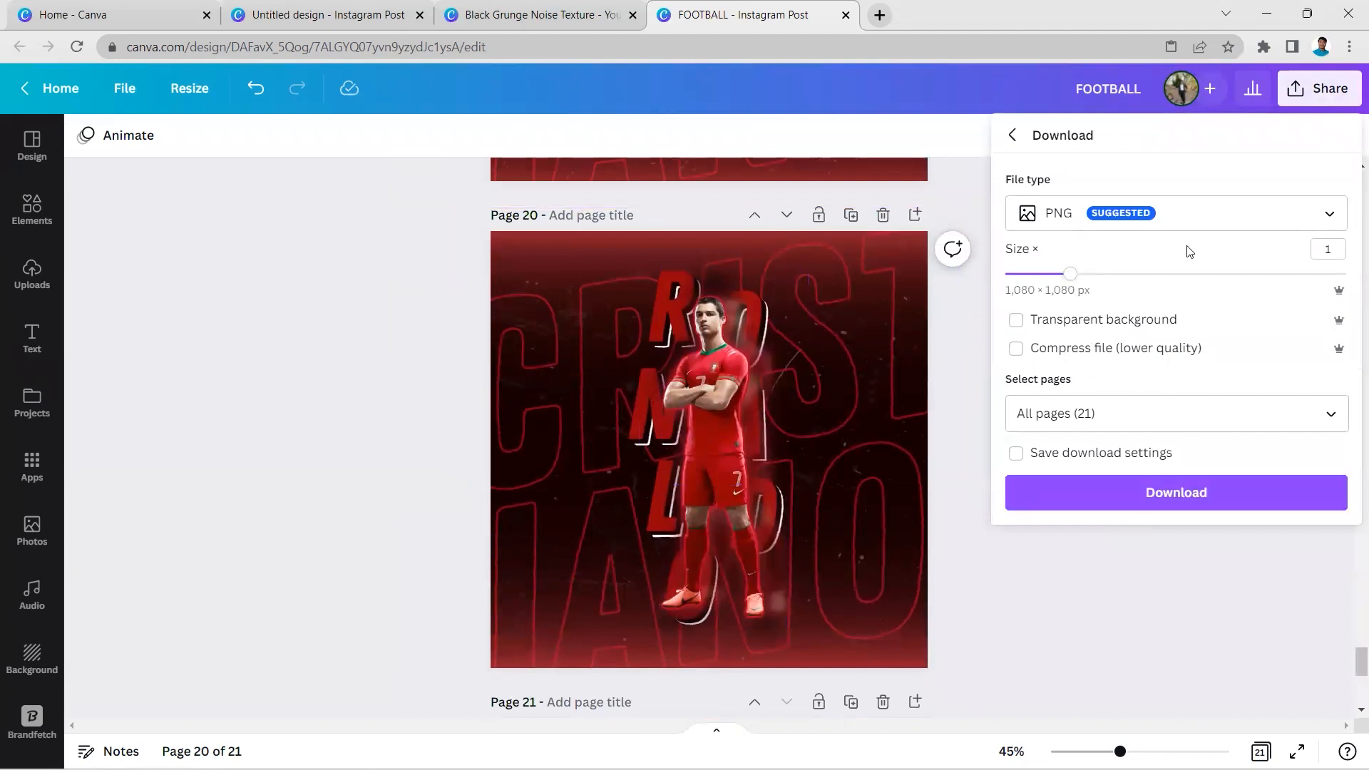
{"action": "left_click", "coordinate": [1141, 492]}
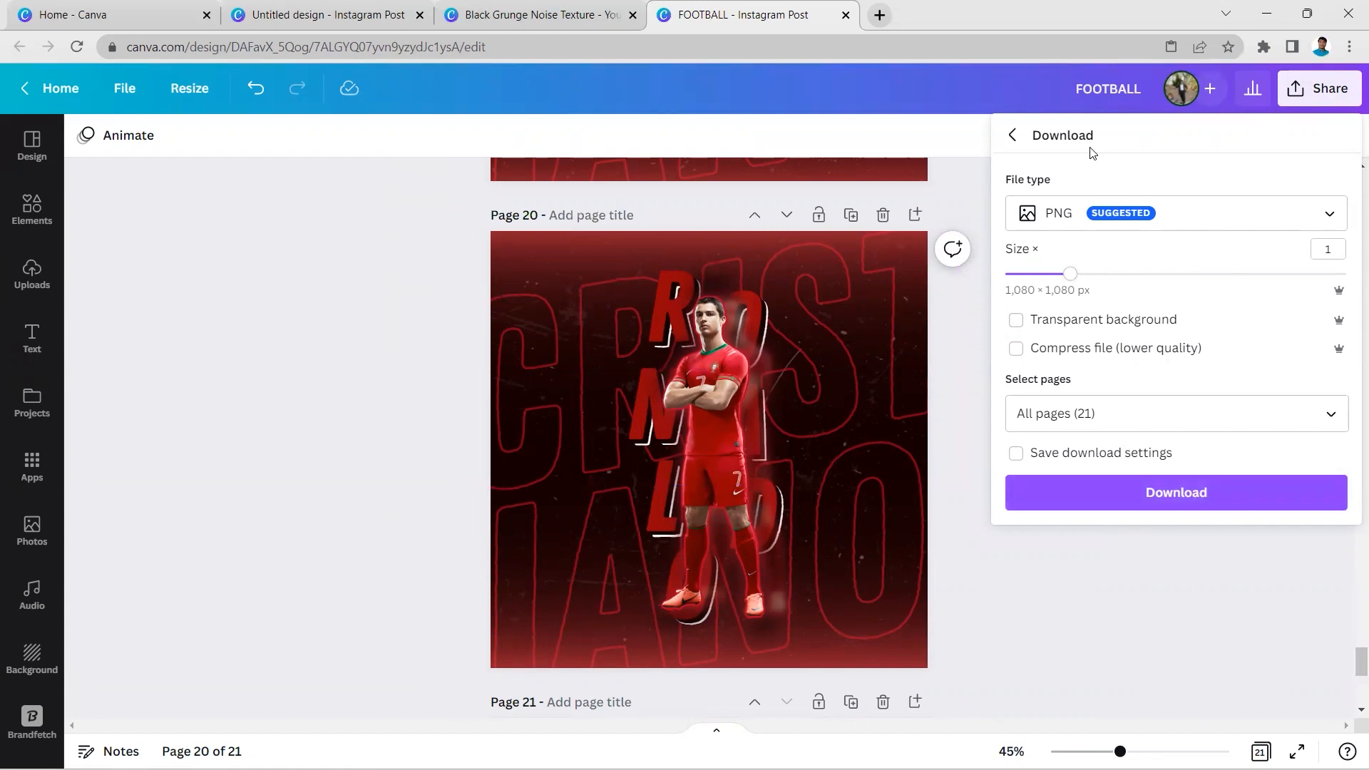